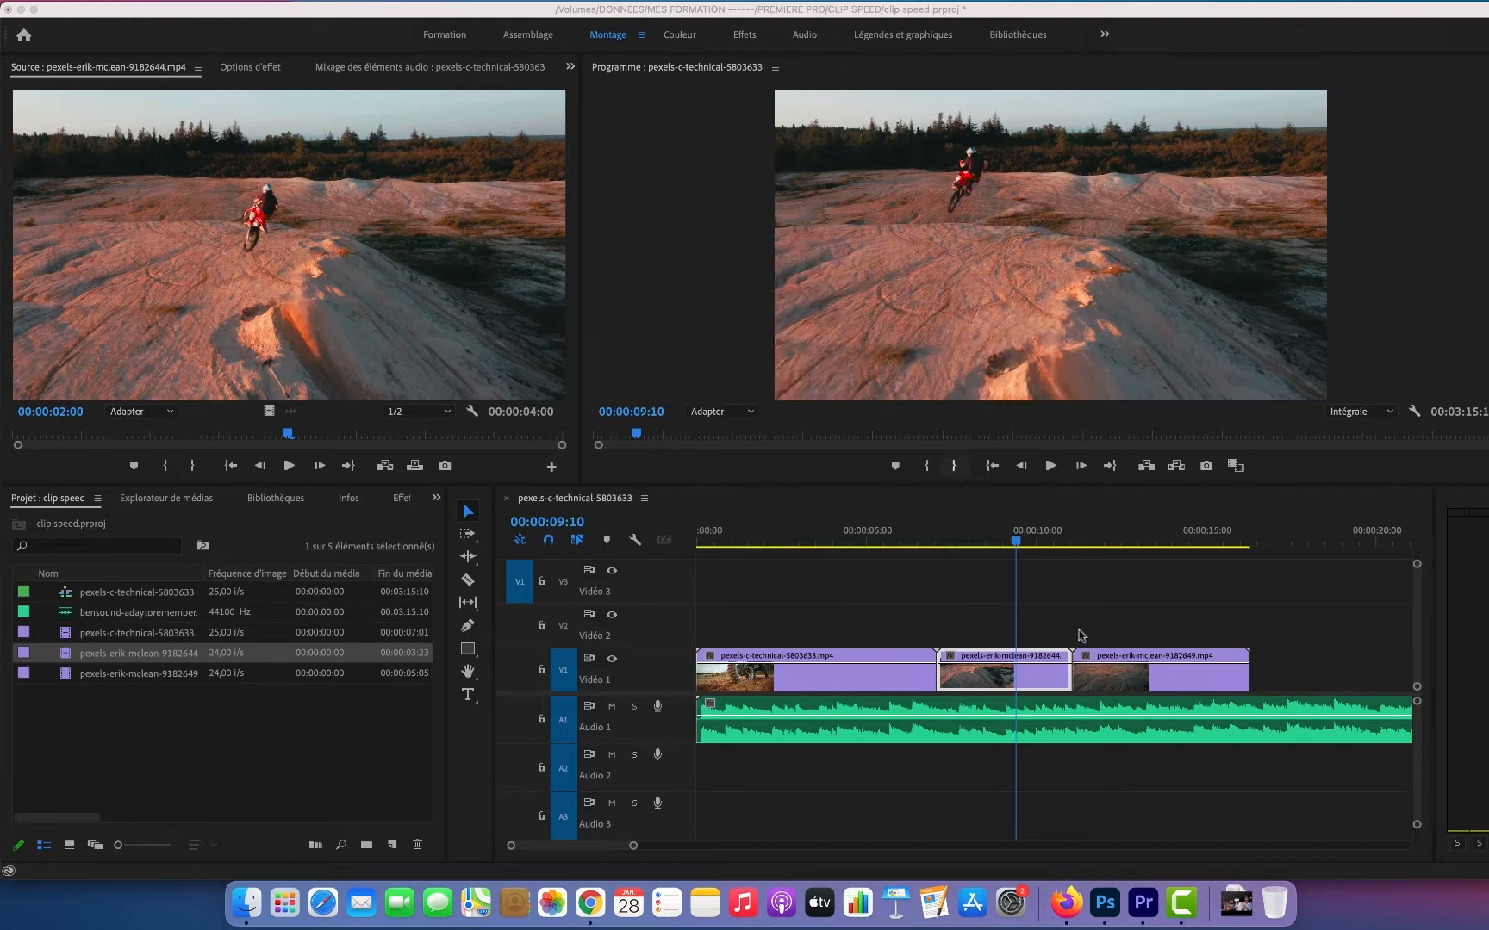
- Open the Speed/Duration settings of the middle clip on Video 1 and adjust its speed to about 95.1 % with duration linked
left_click(1025, 656)
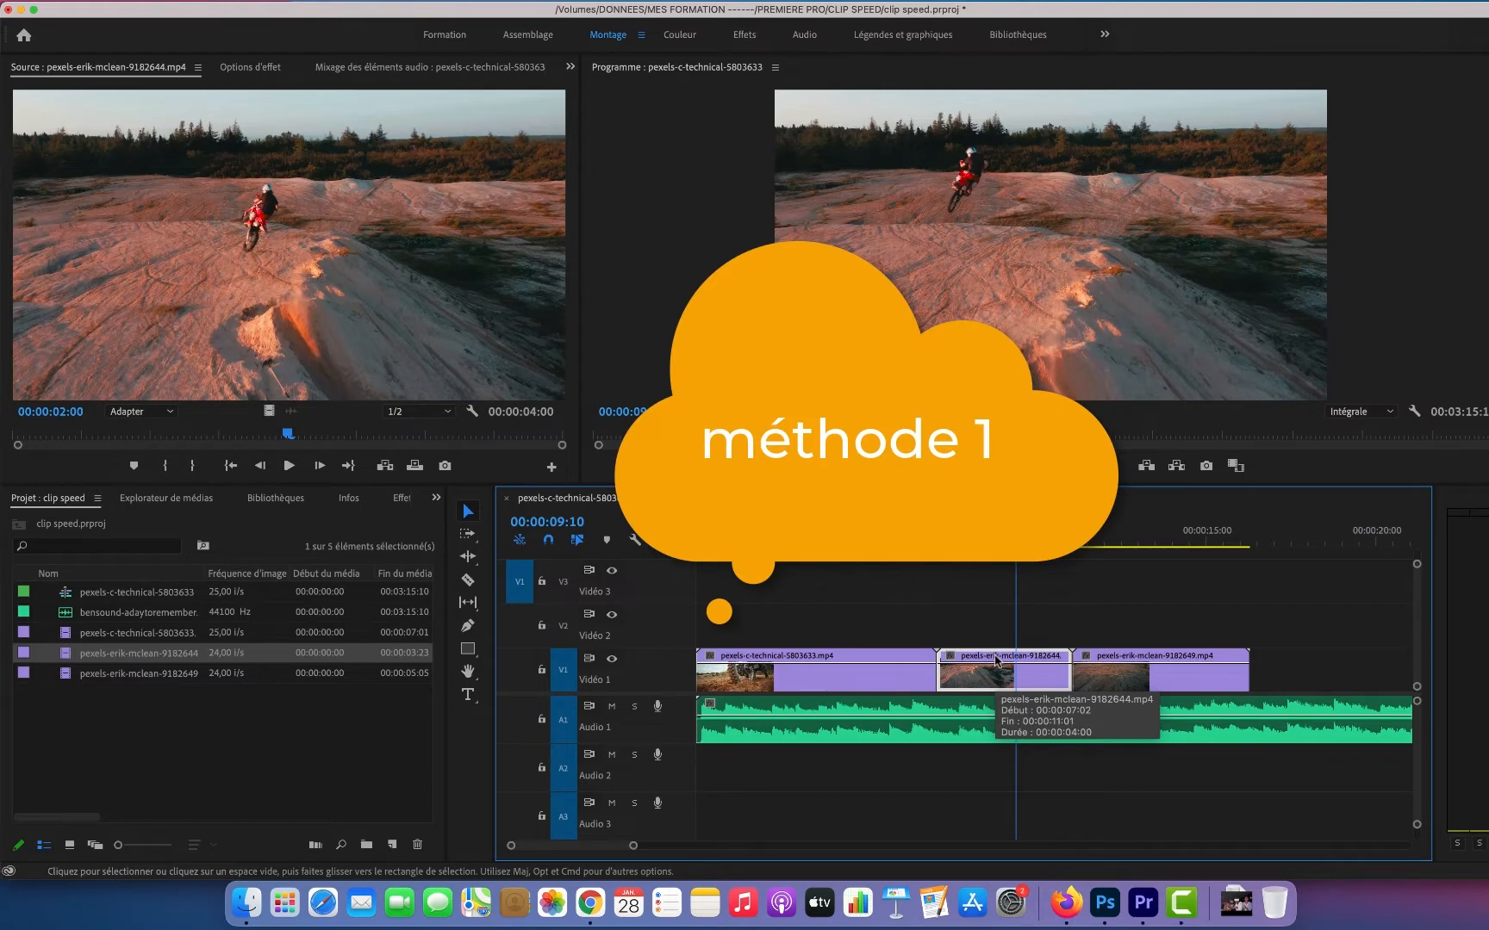
right_click(997, 660)
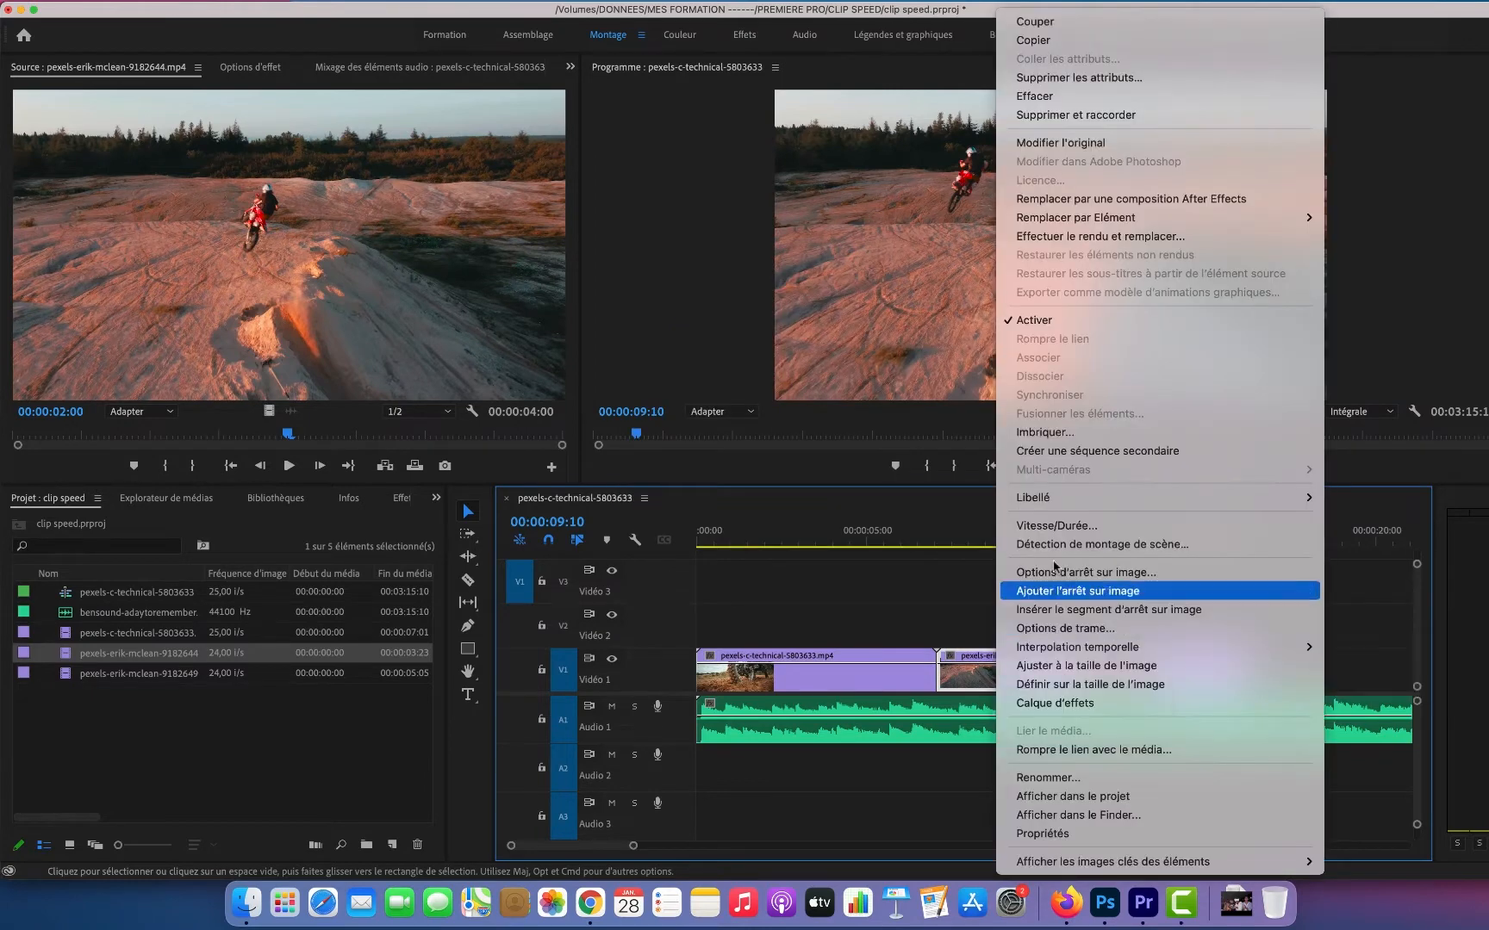
left_click(1059, 527)
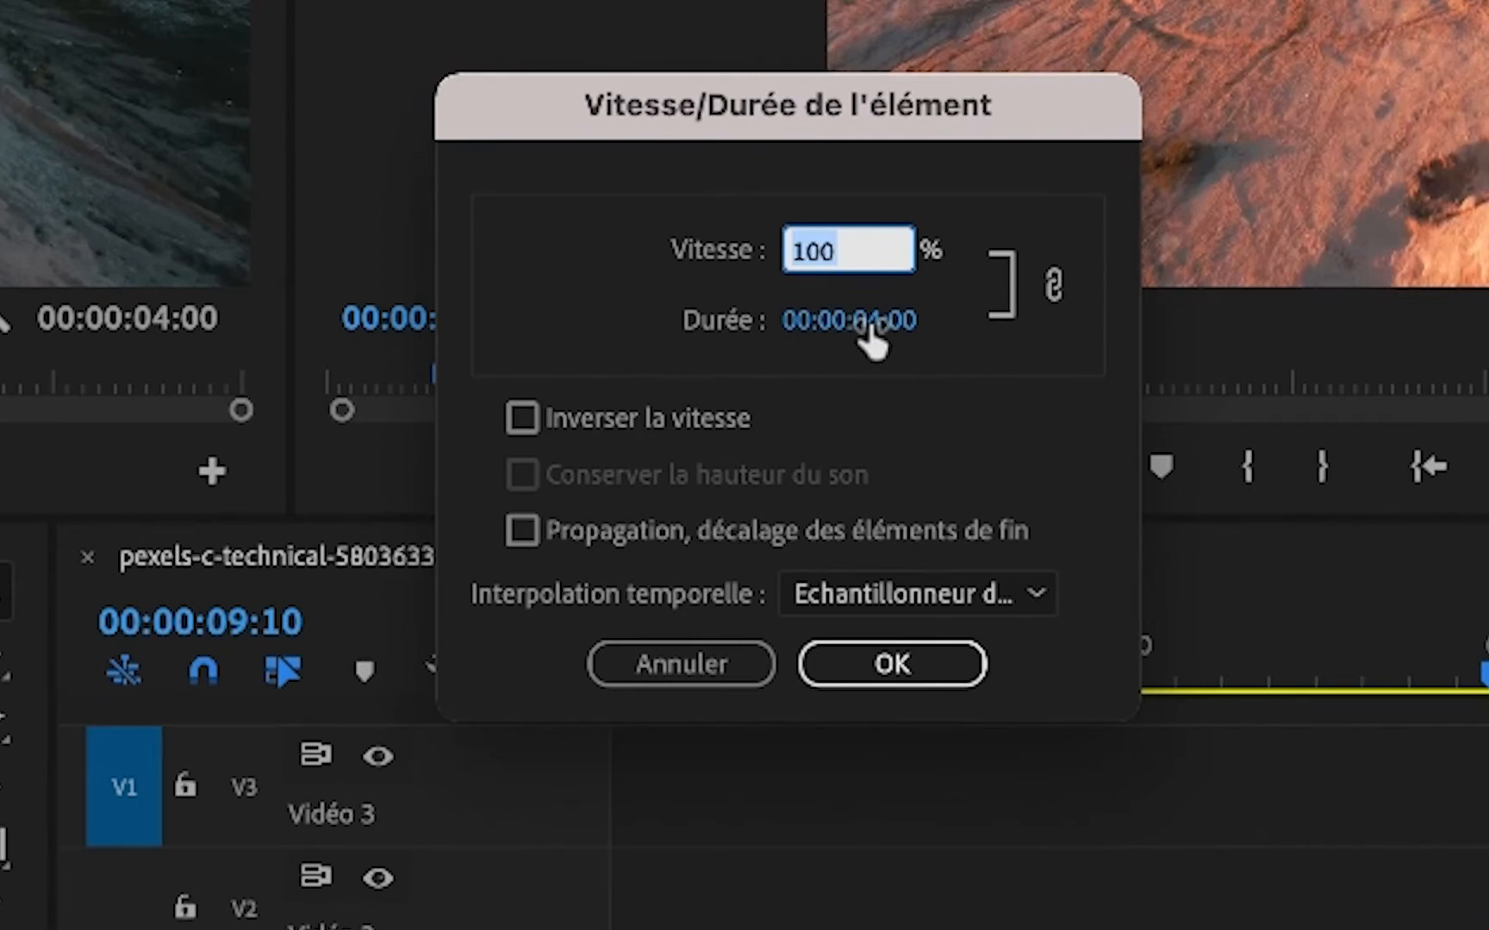
left_click(1055, 287)
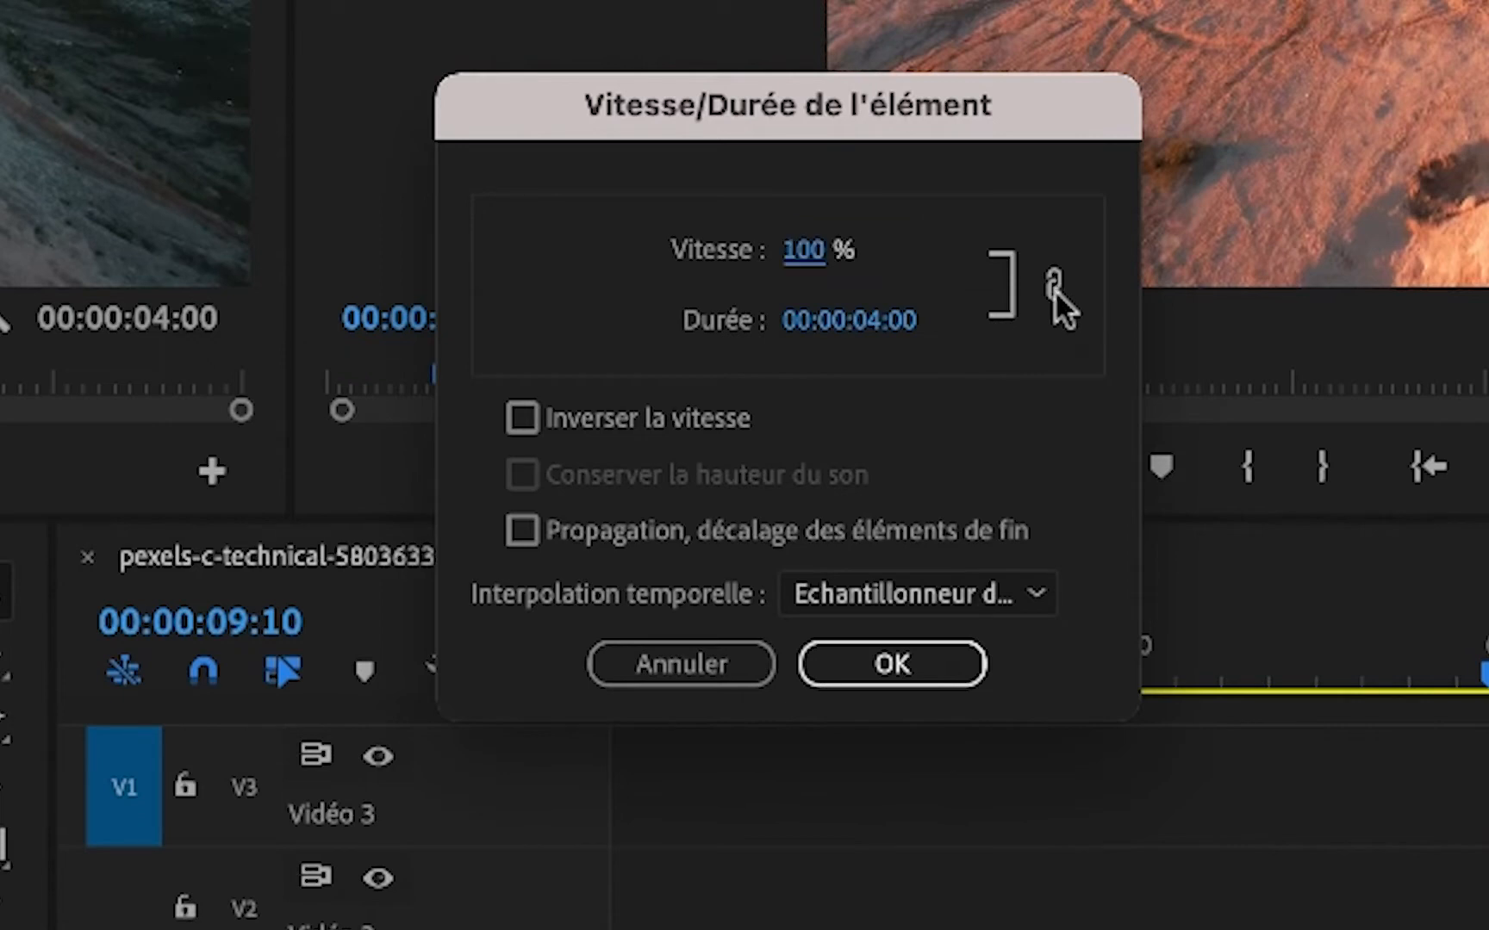
left_click(1053, 289)
left_click_drag(814, 259, 1046, 269)
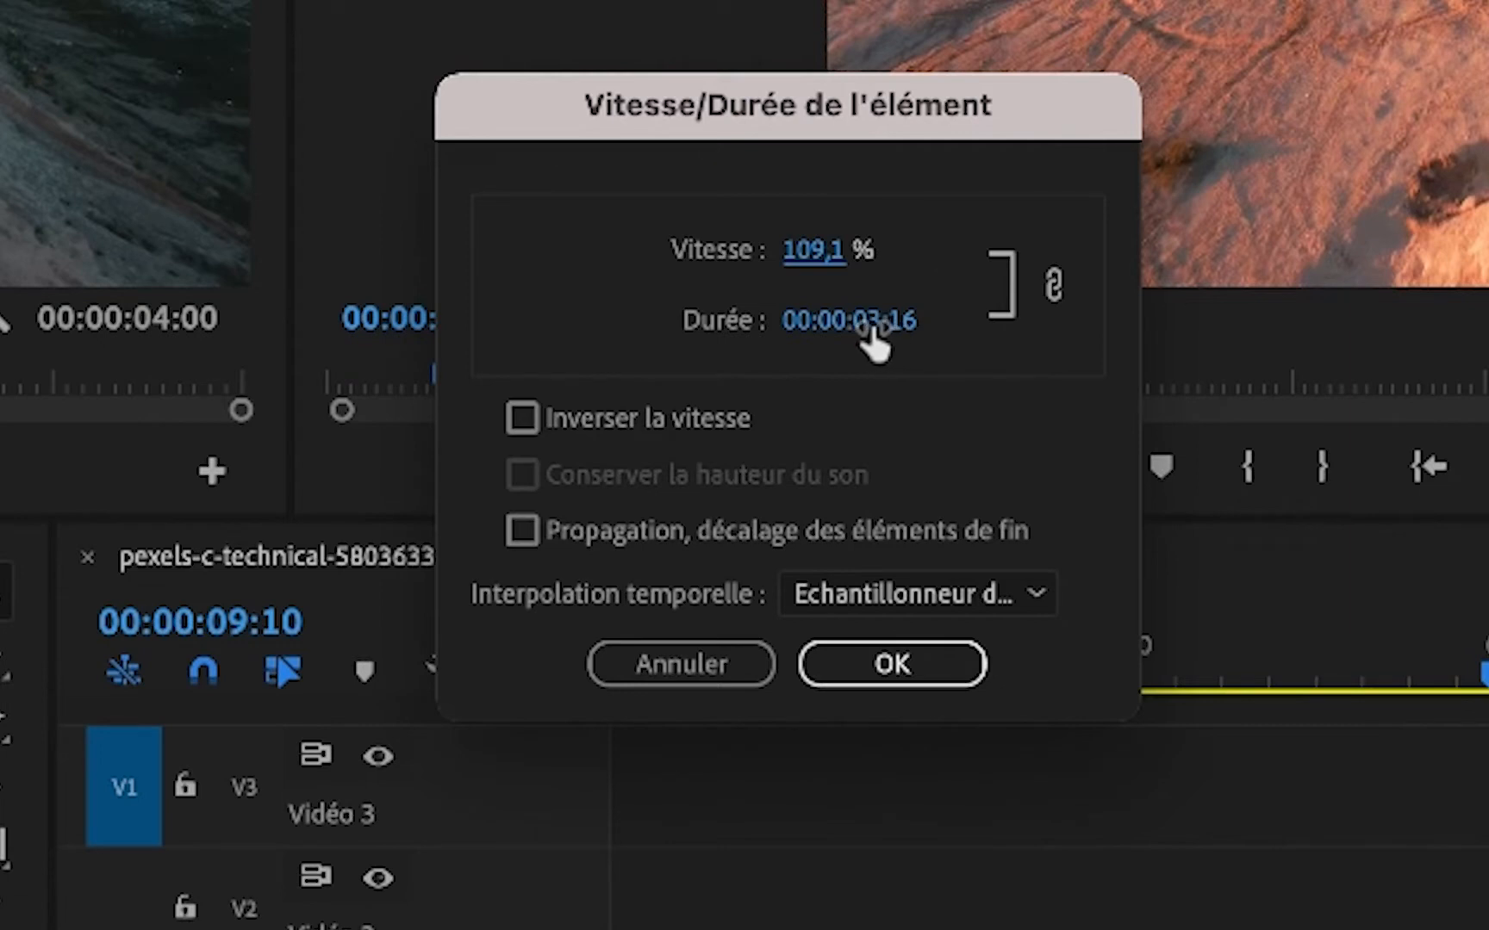
left_click_drag(814, 259, 695, 253)
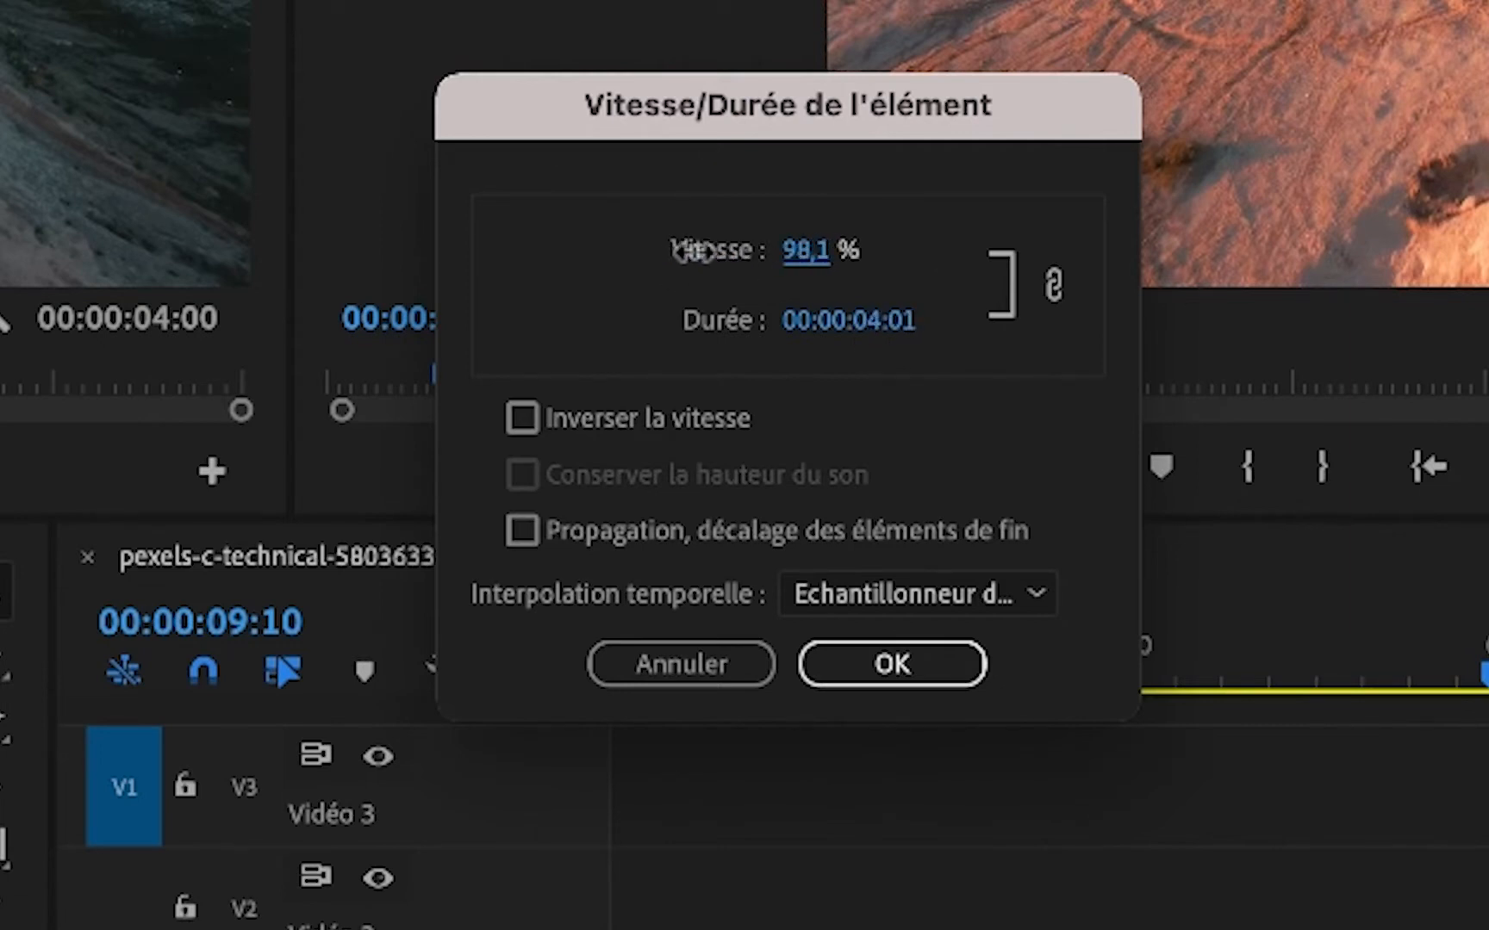
left_click_drag(798, 257, 722, 255)
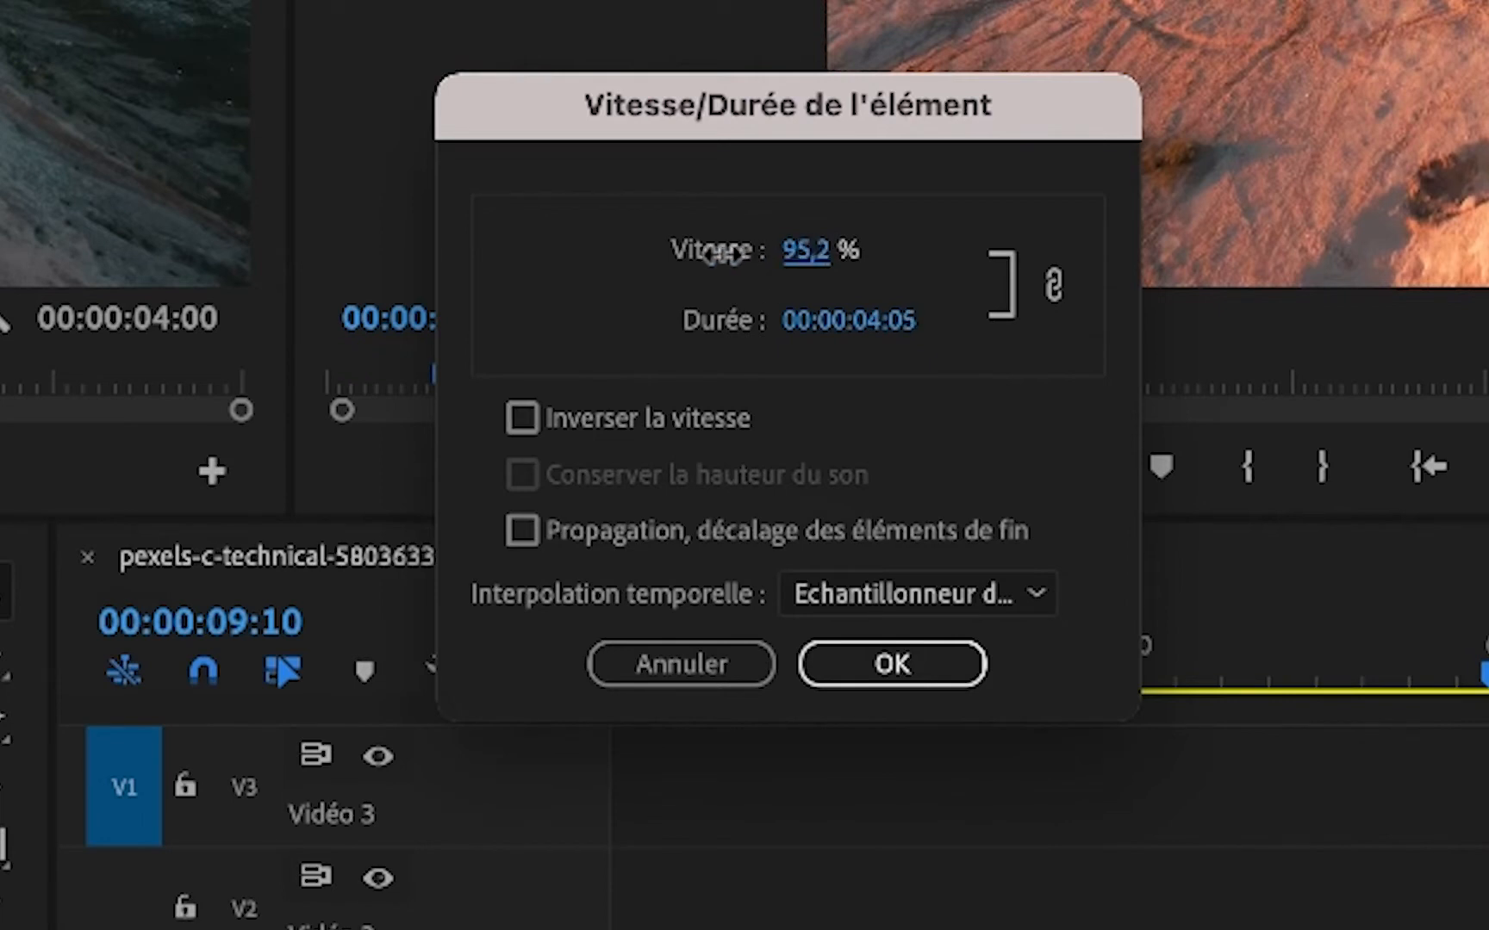
- Try a duration of 00:00:07:18 for the middle clip without ripple, and undo the applied change
left_click(873, 327)
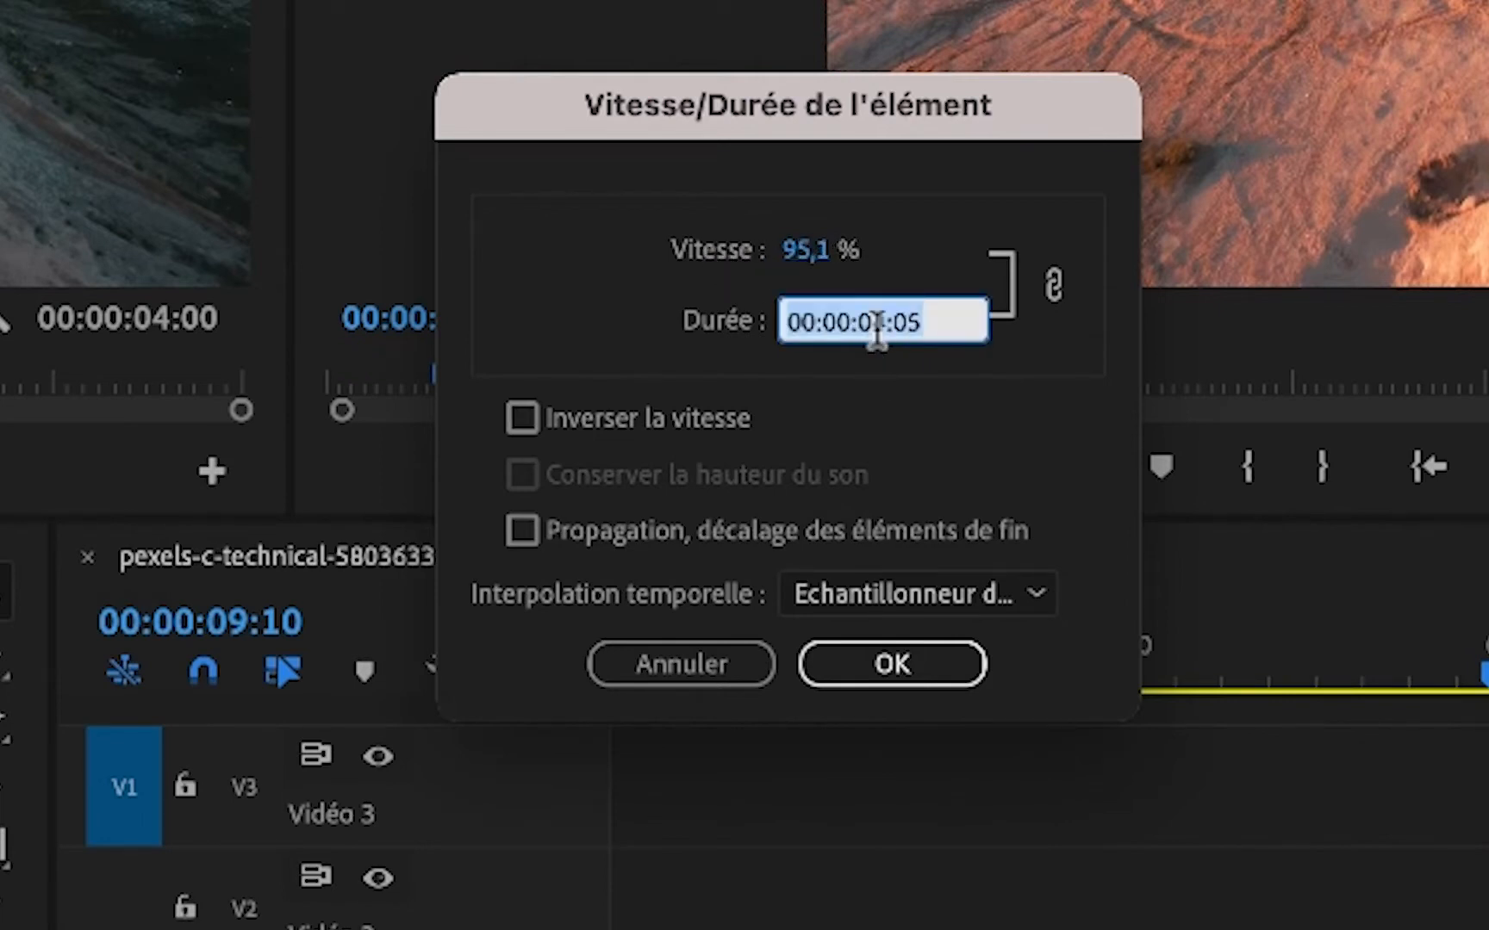
key("Return")
left_click_drag(870, 332, 922, 332)
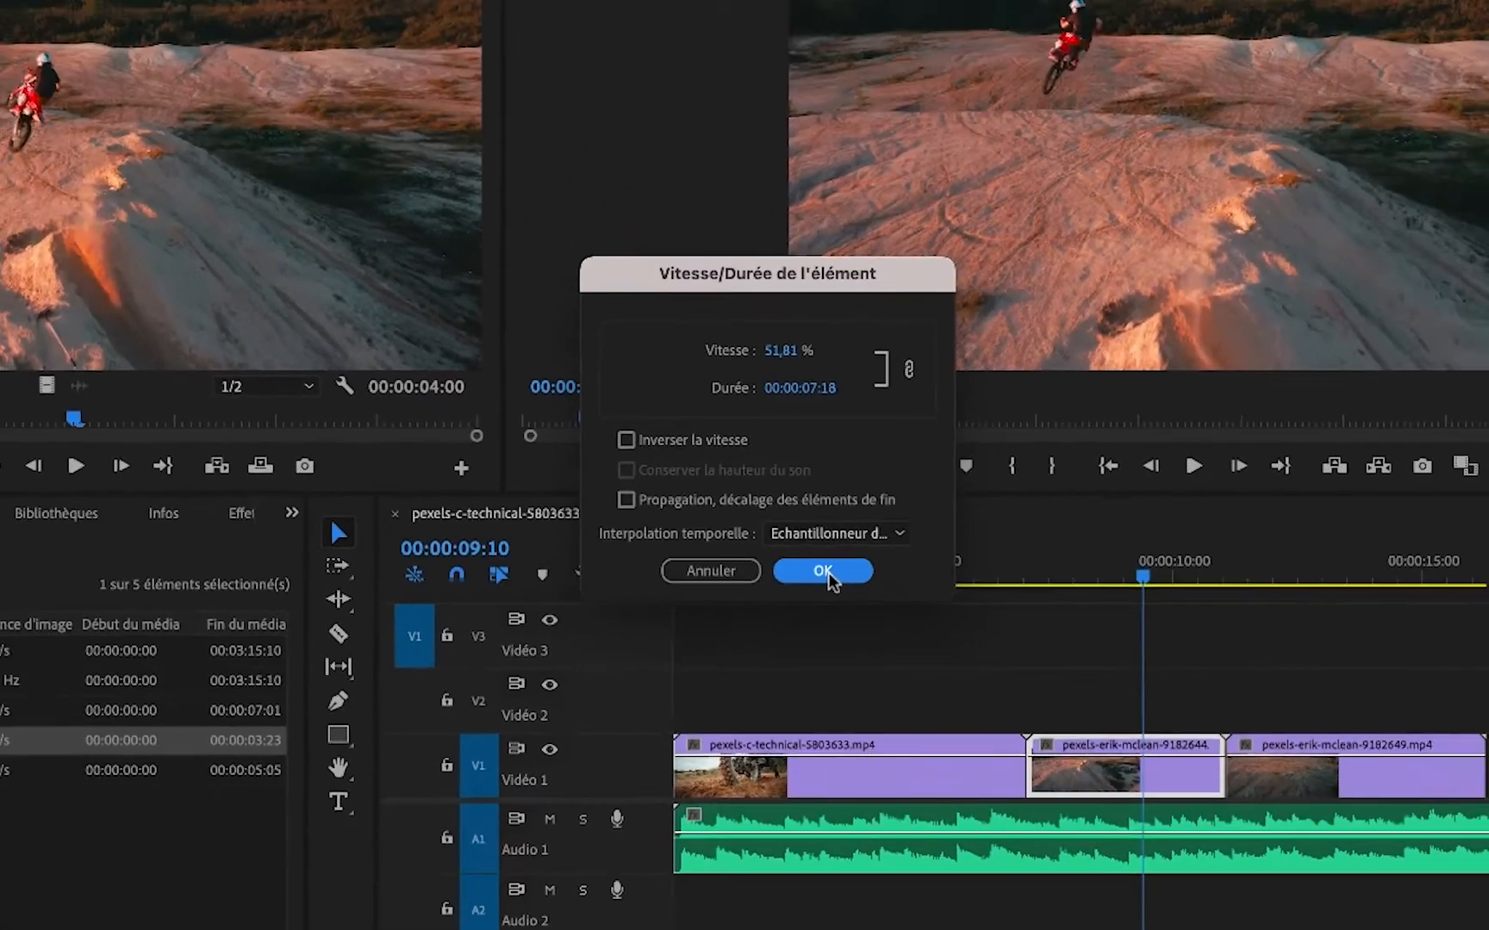
left_click(893, 664)
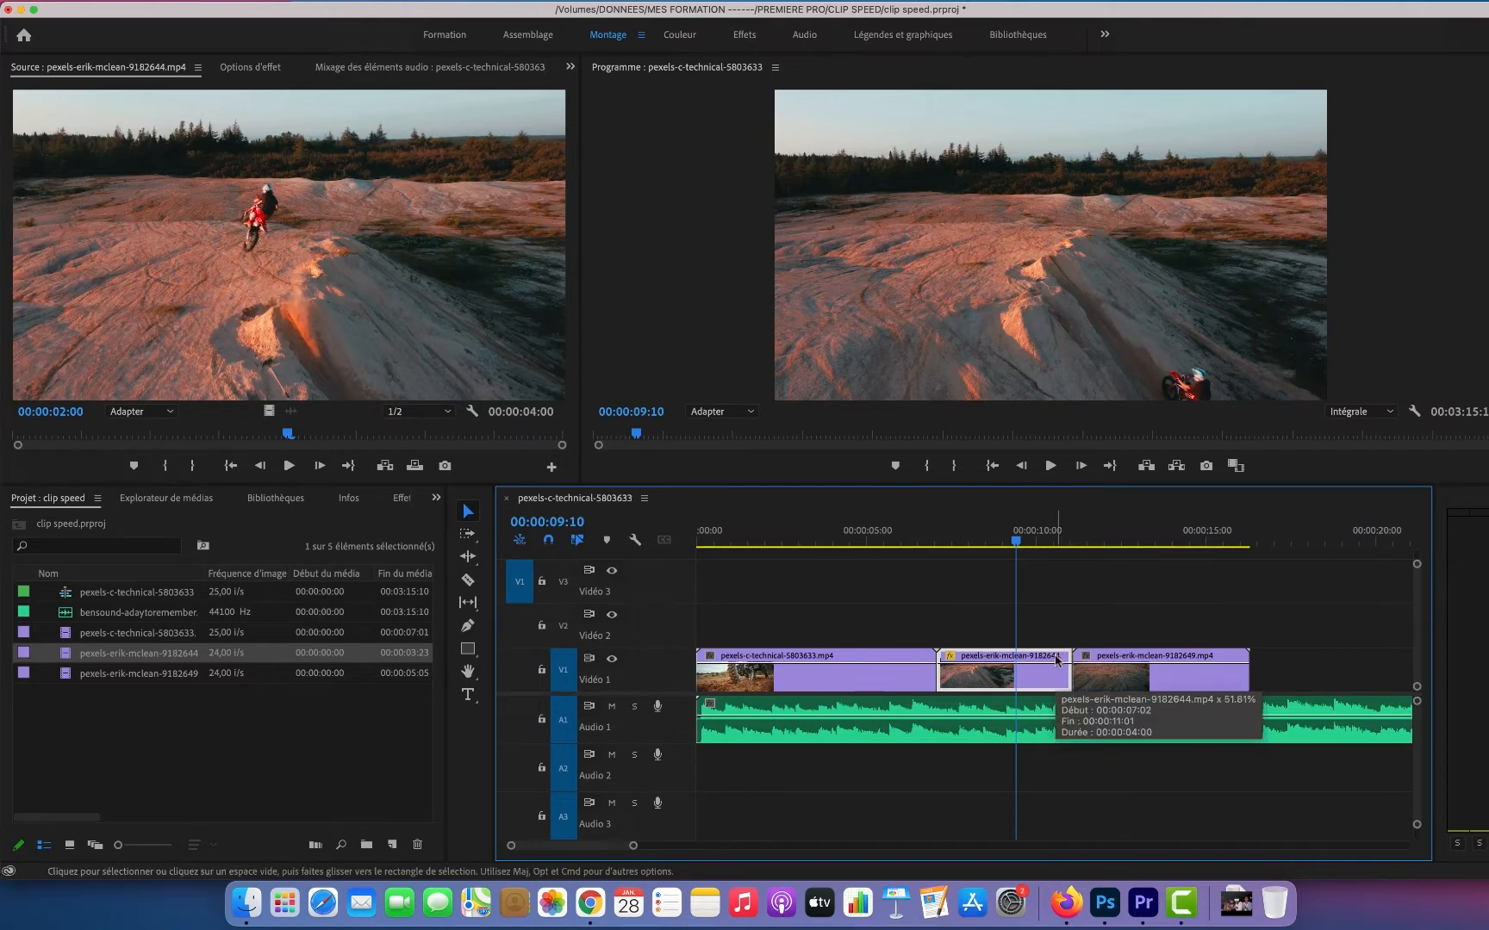
key("super+z")
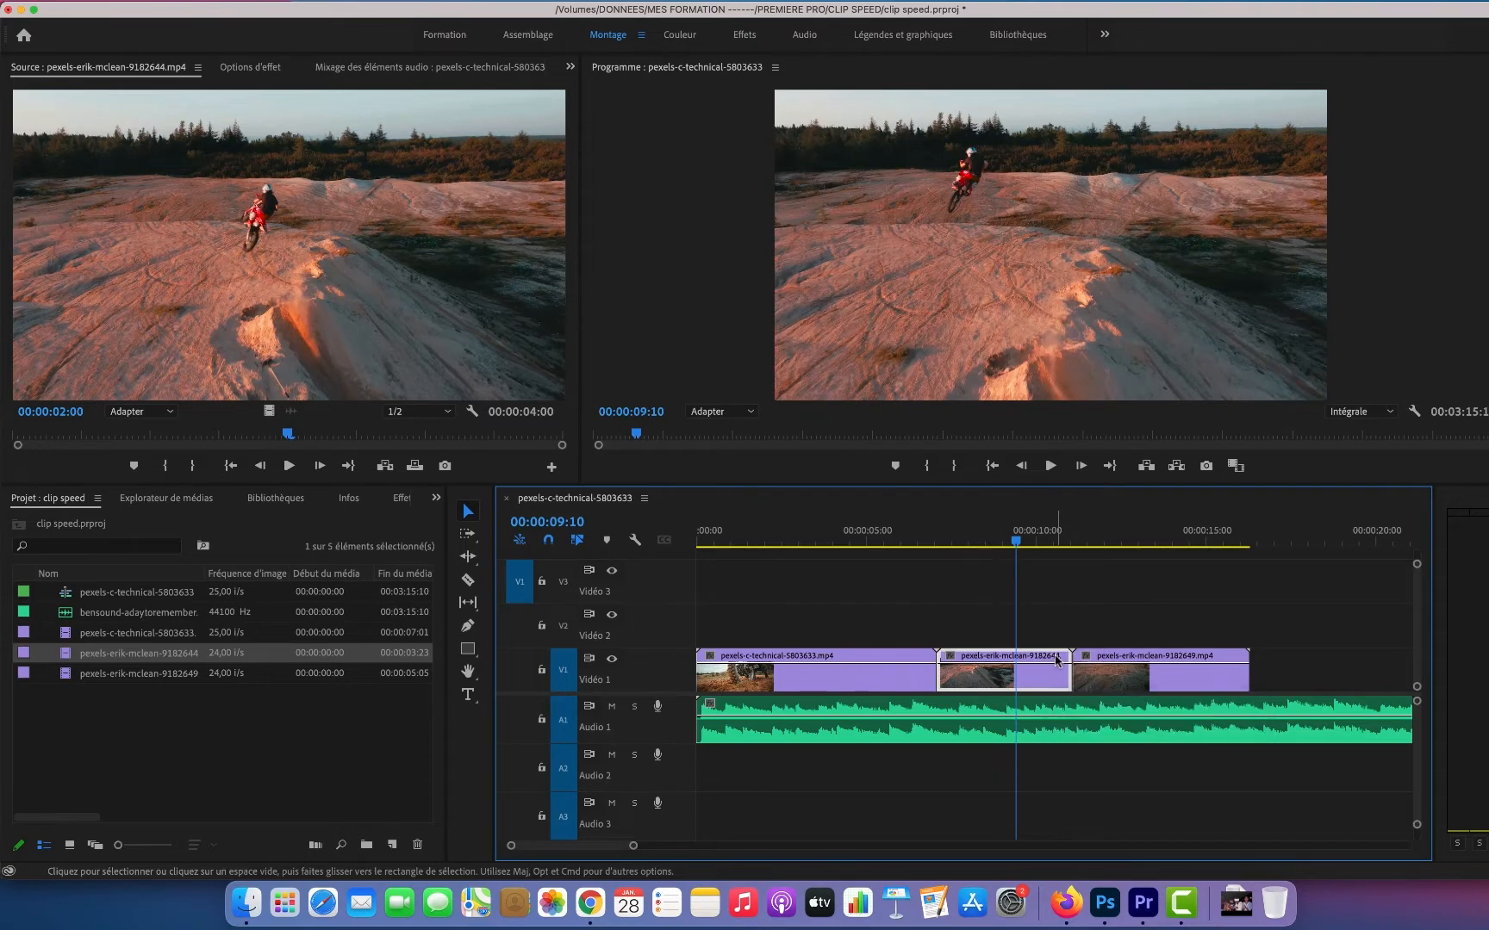
- Slow the middle clip to a duration of 00:00:06:21 with ripple shifting of the trailing clips enabled
right_click(1057, 661)
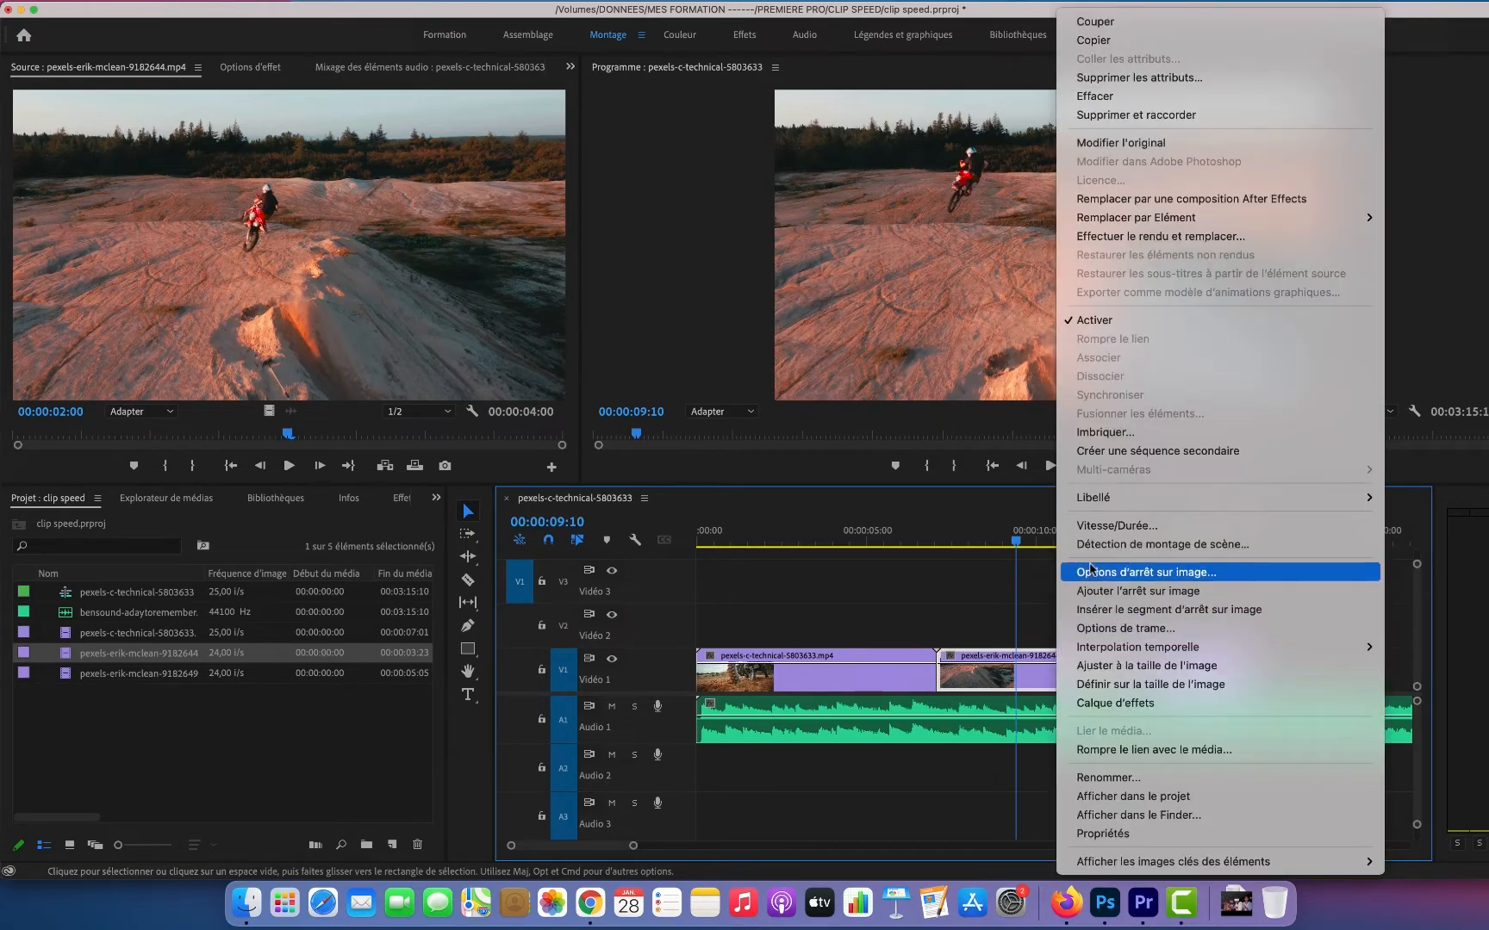
left_click(1106, 526)
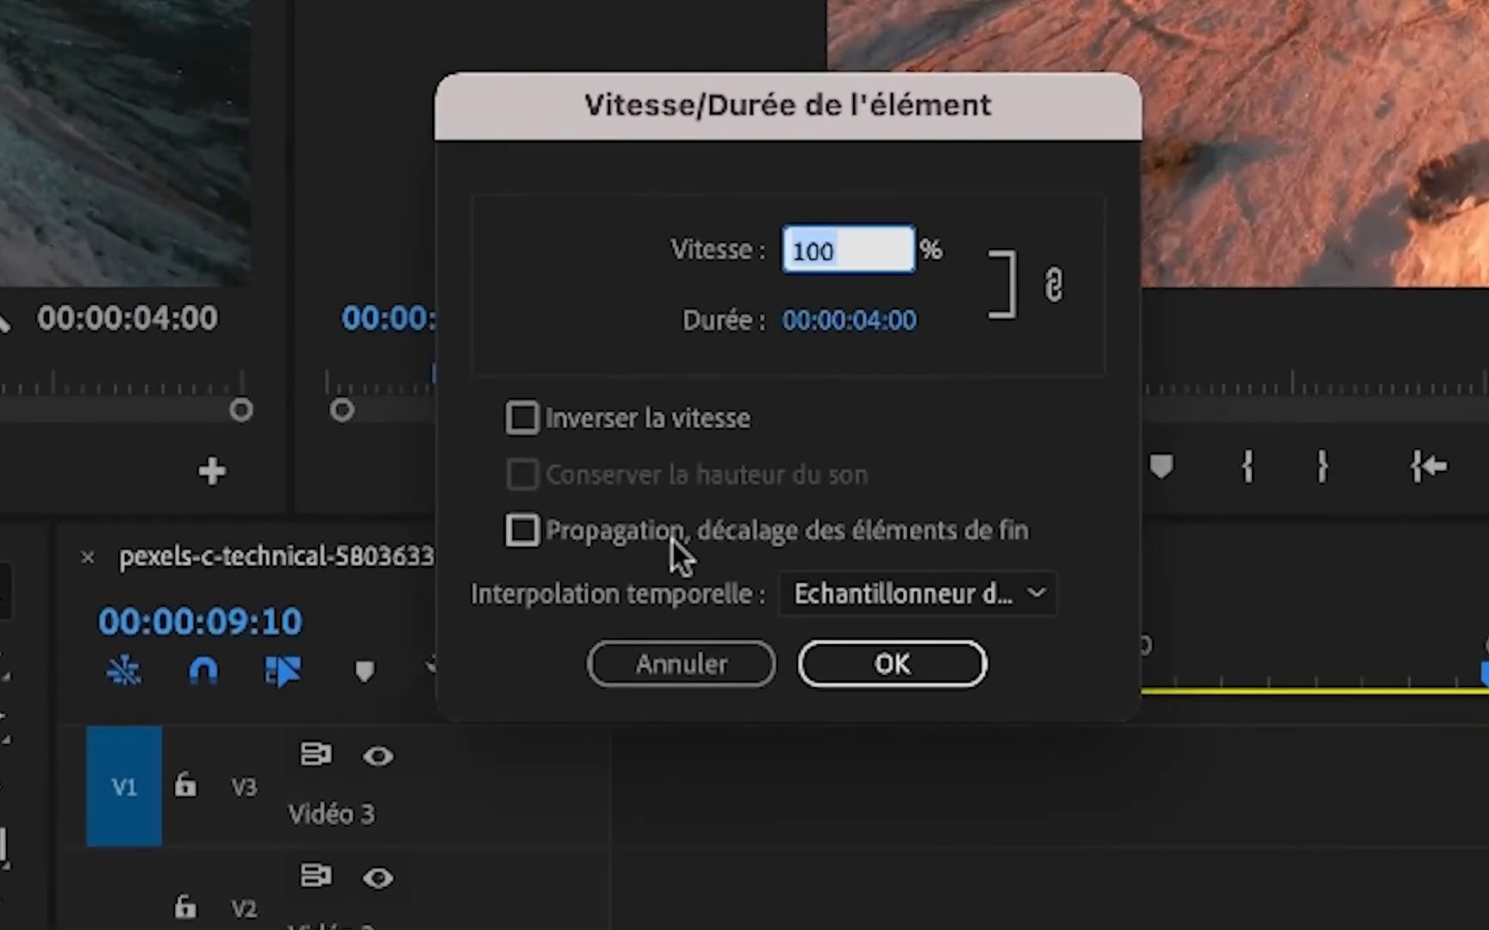
left_click(725, 534)
left_click_drag(874, 324, 1043, 329)
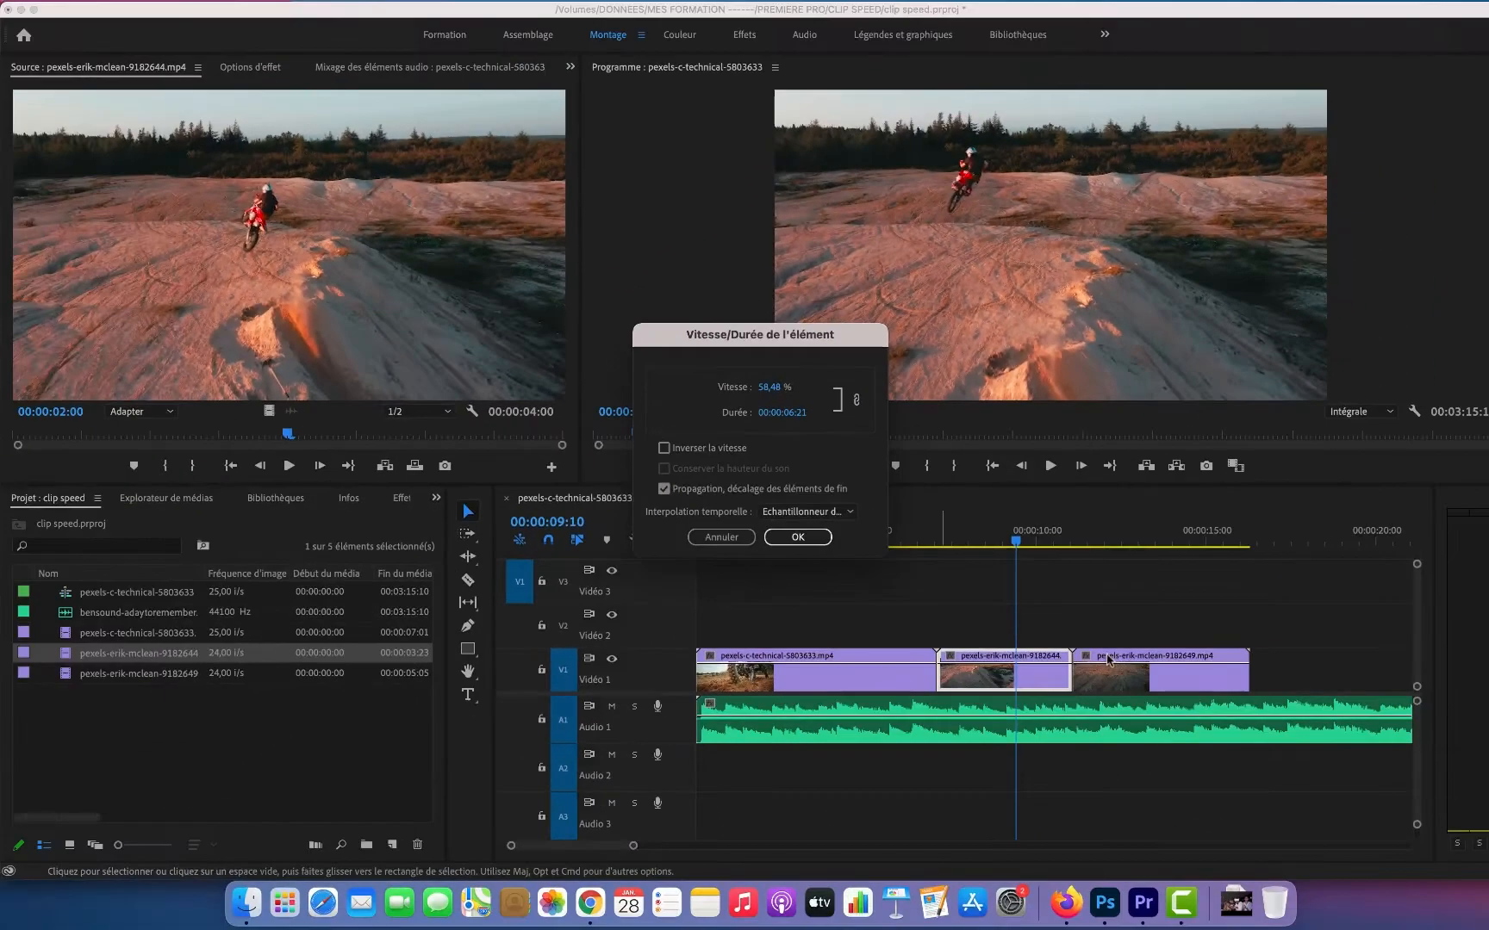
left_click(815, 539)
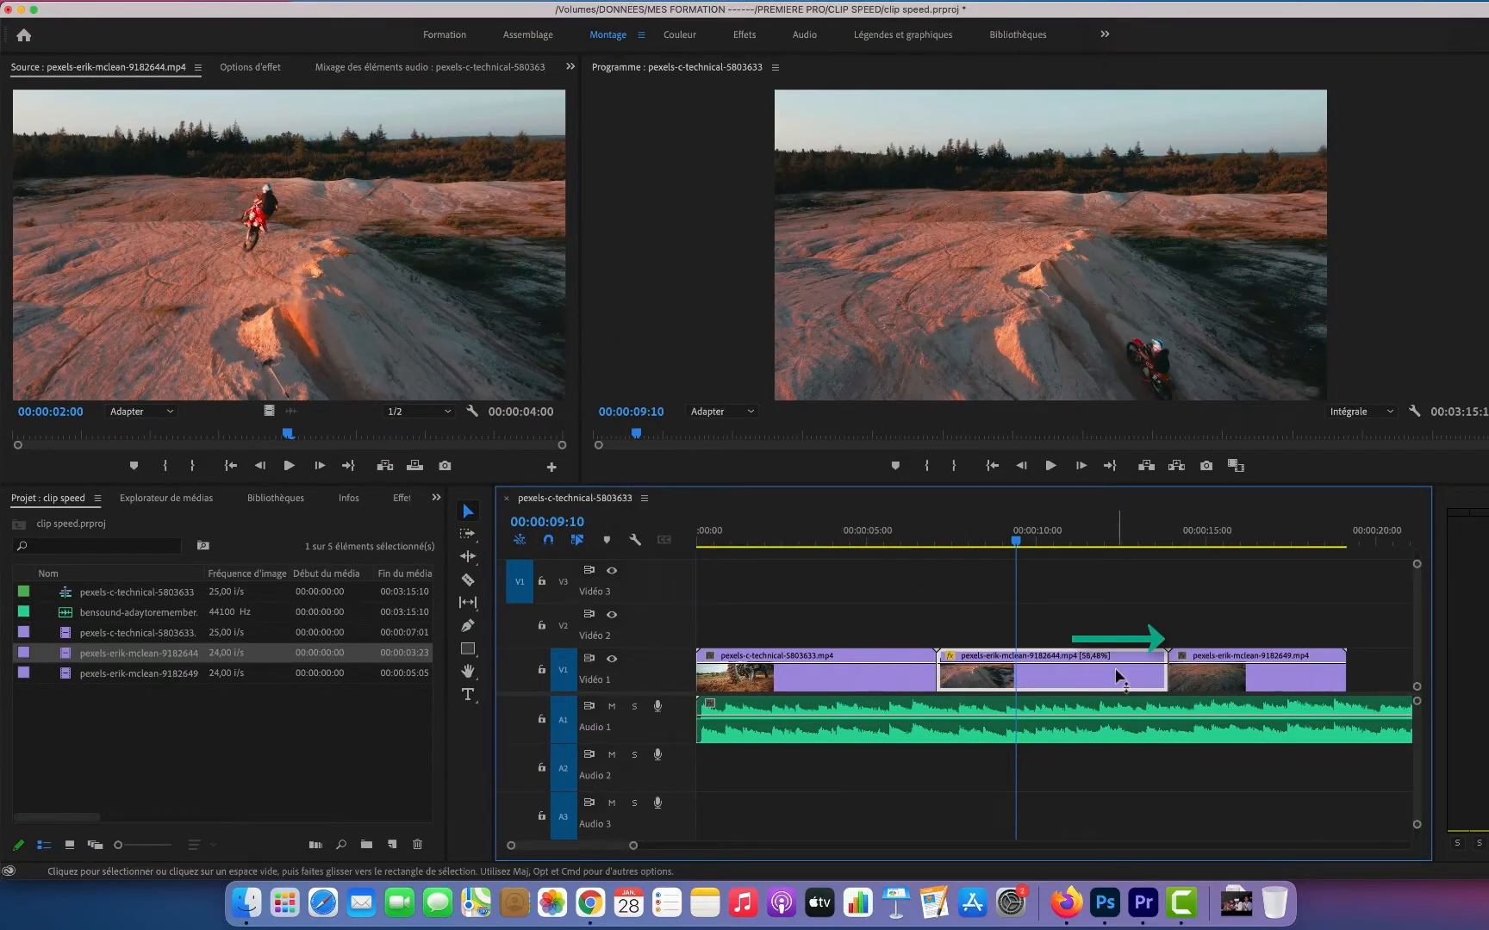
- Play back the slowed middle clip to check its motion
left_click(970, 536)
key("space")
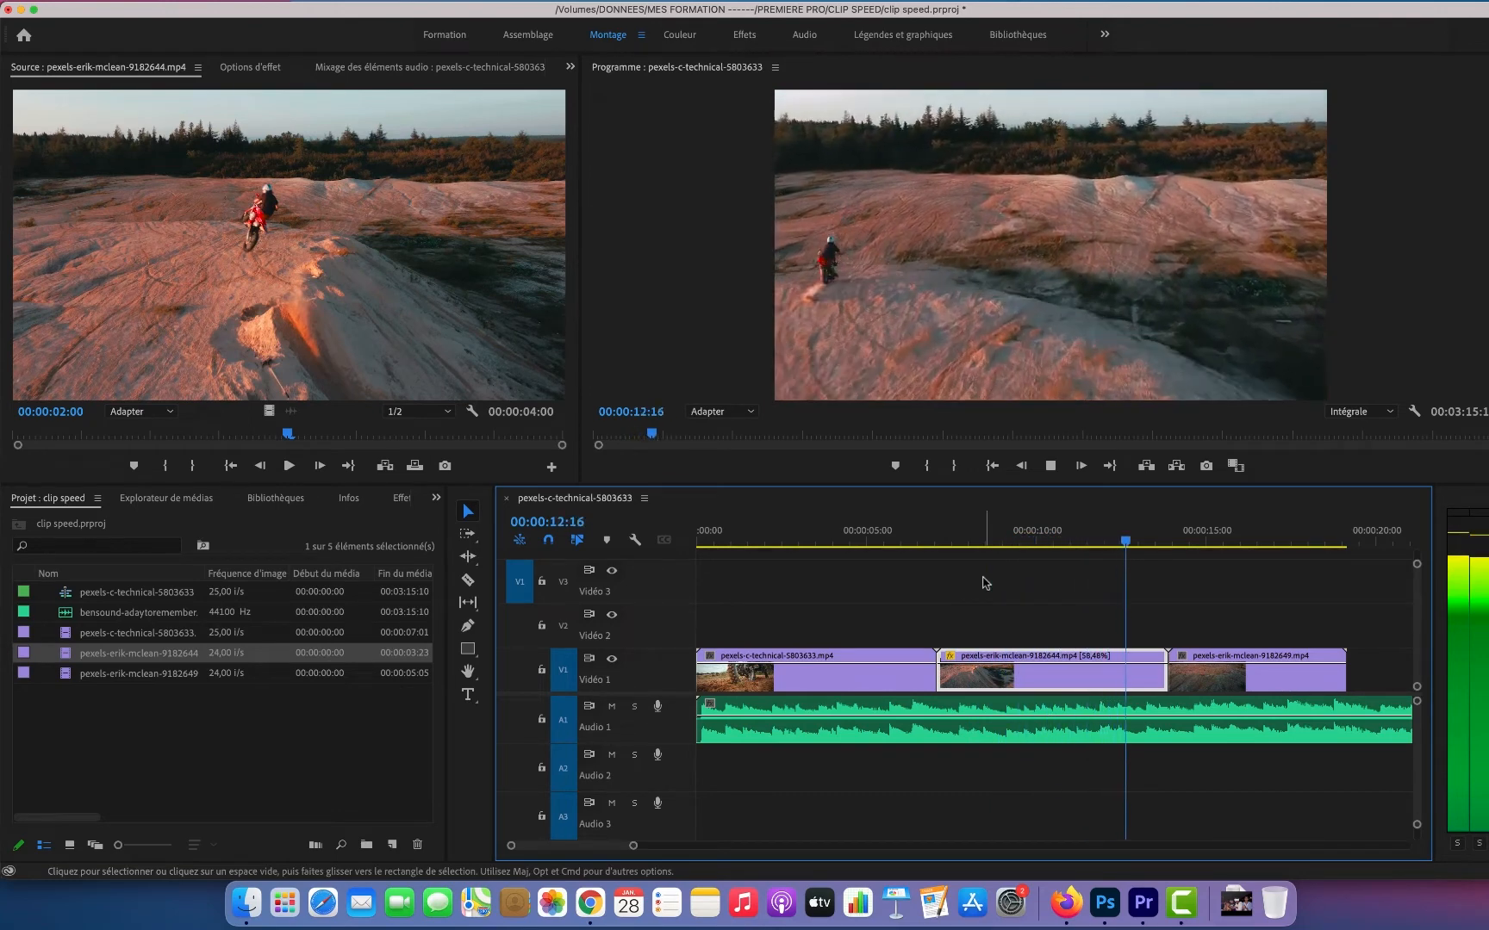
key("space")
- Speed up the middle clip by setting its duration to 00:00:02:21, keeping ripple enabled for the trailing clips
right_click(1030, 657)
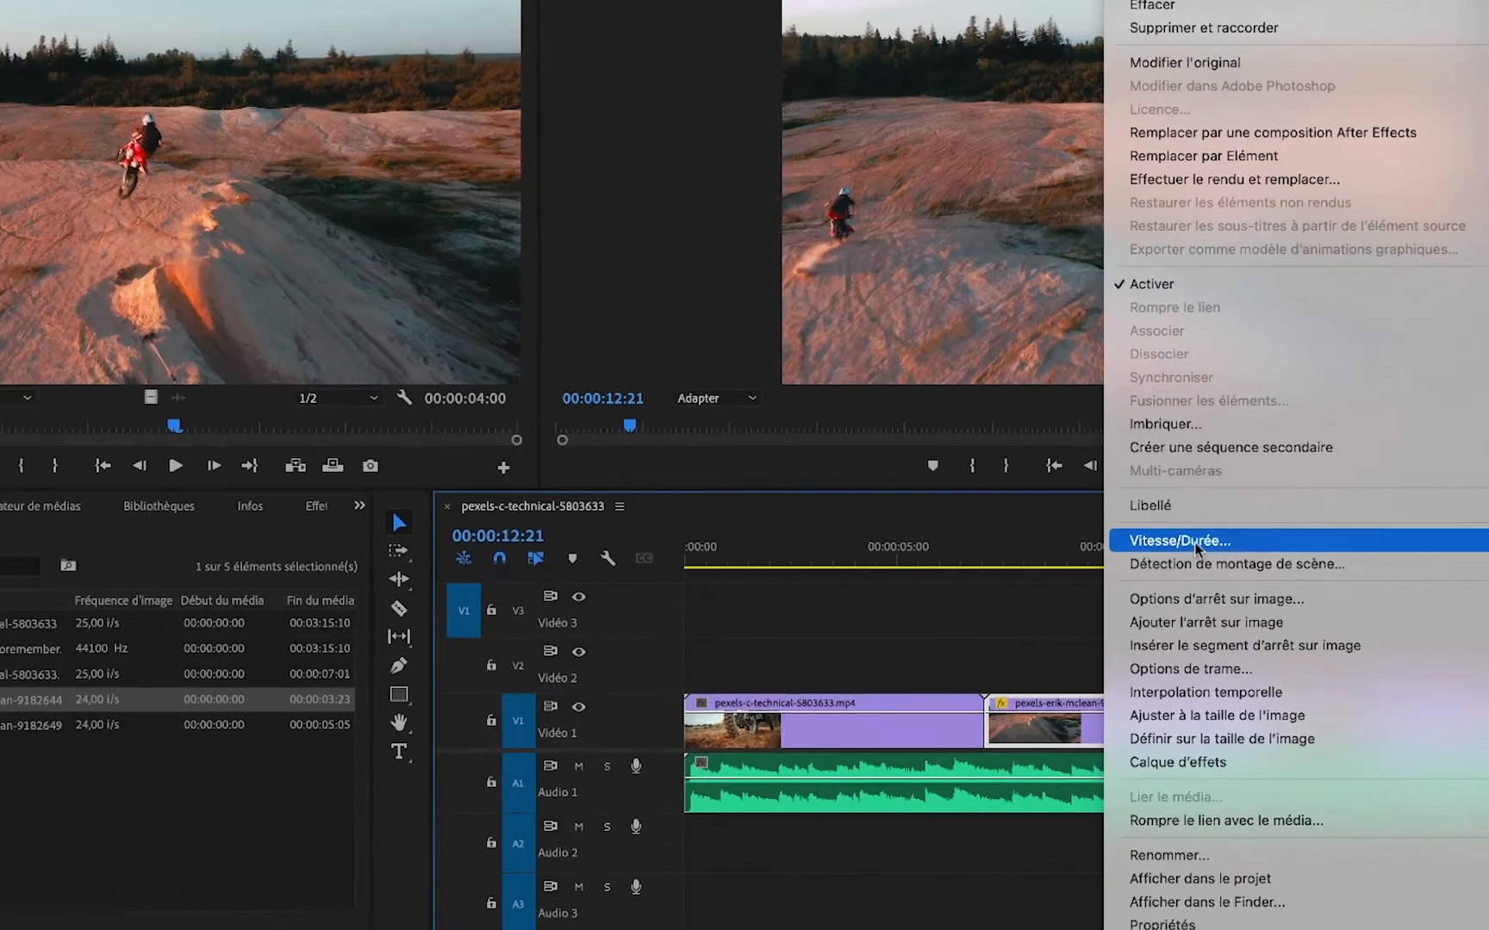
left_click(1092, 525)
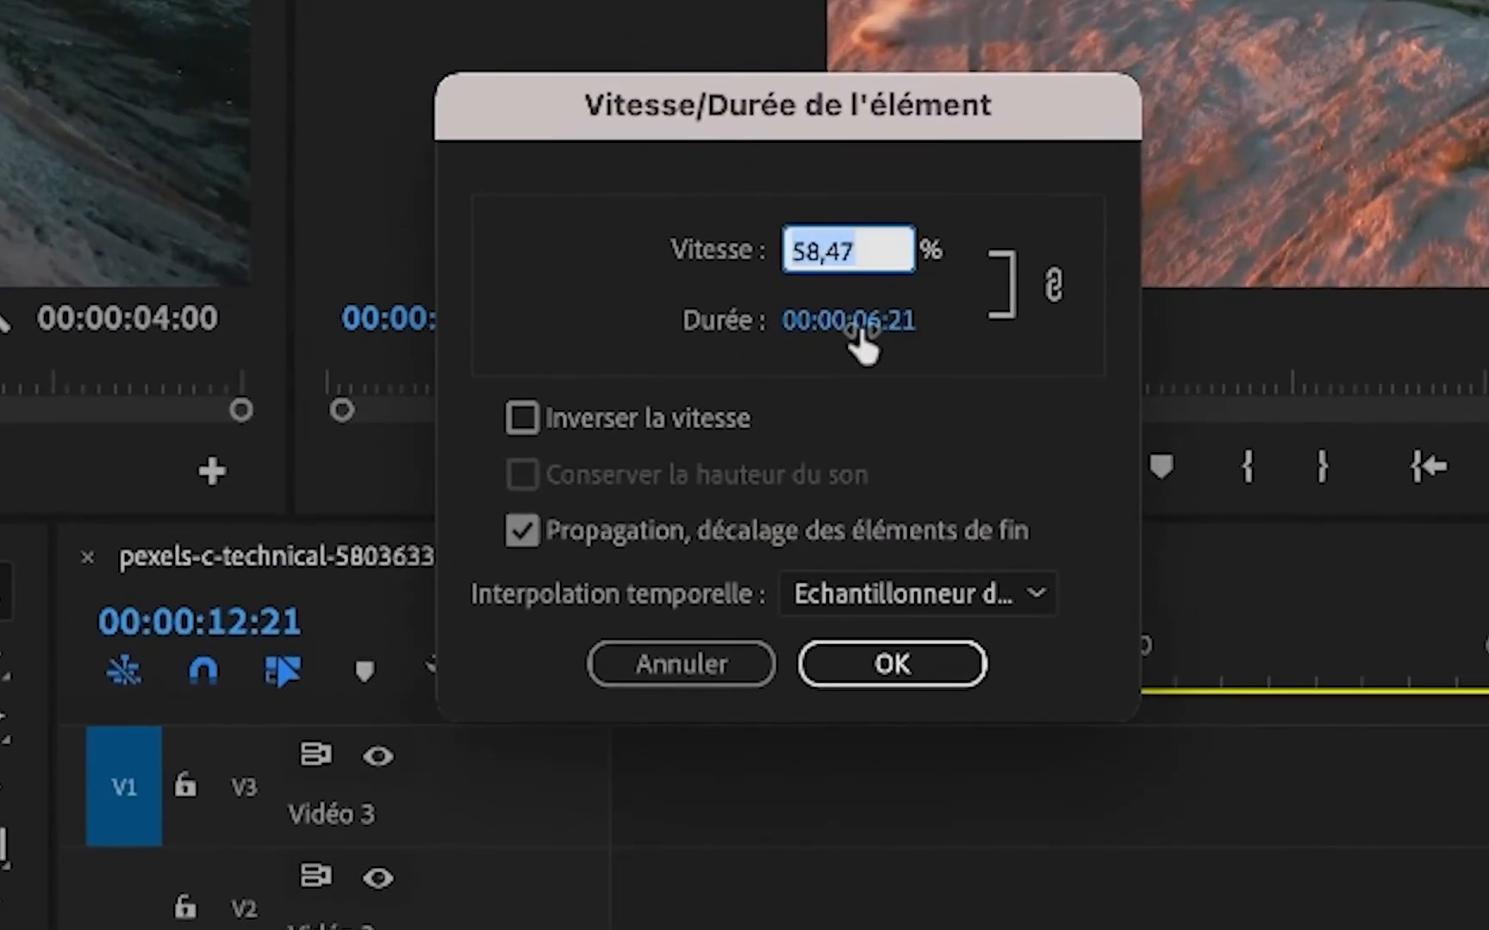
left_click(862, 340)
left_click(883, 336)
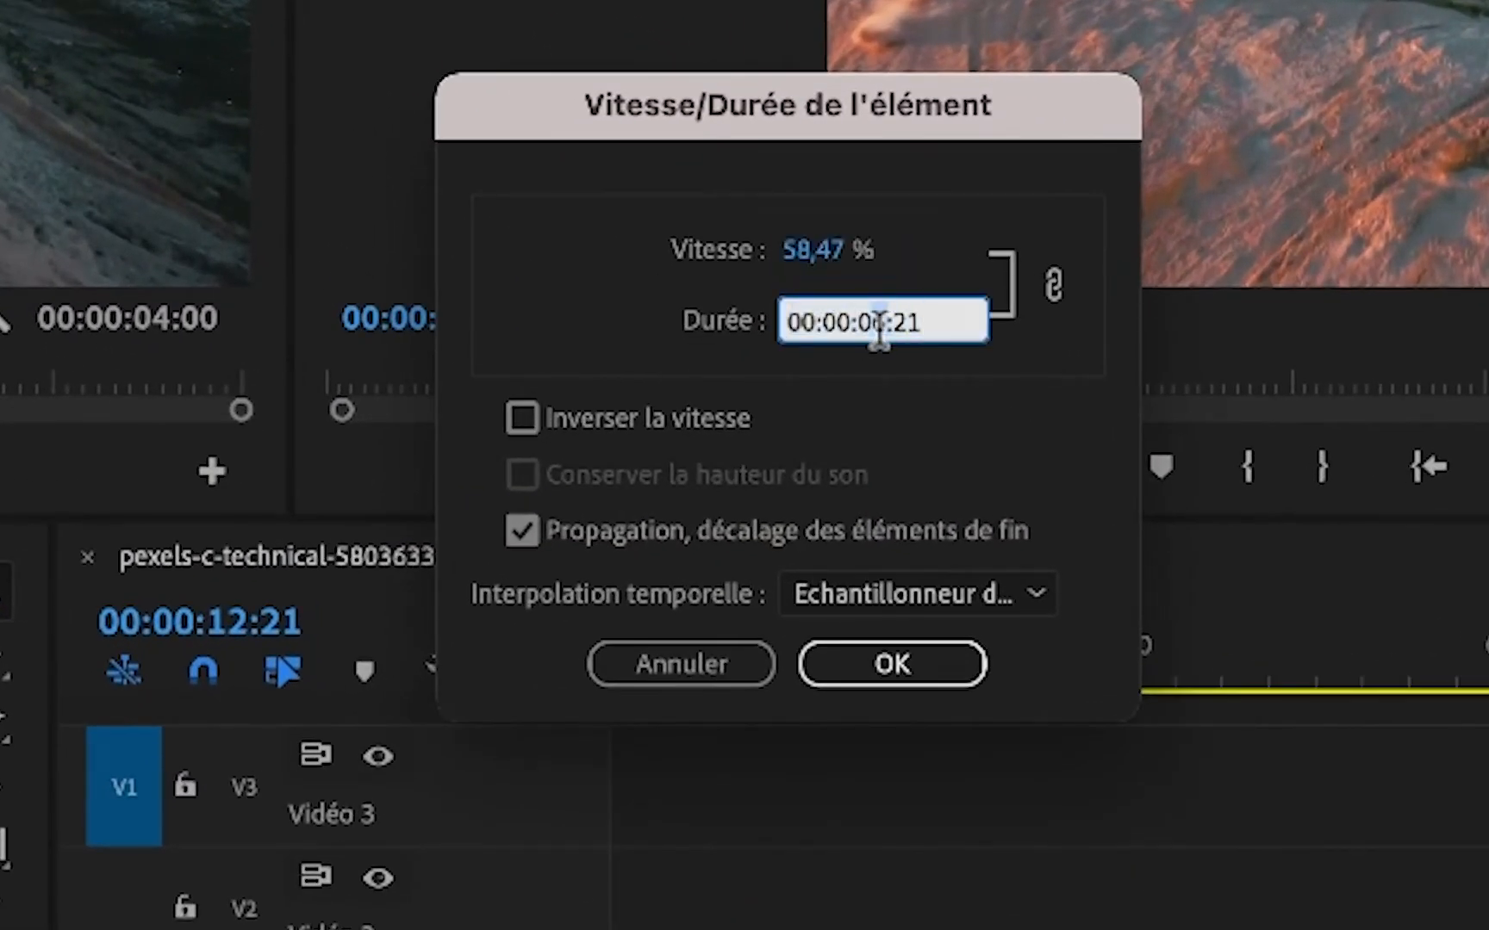
type("2")
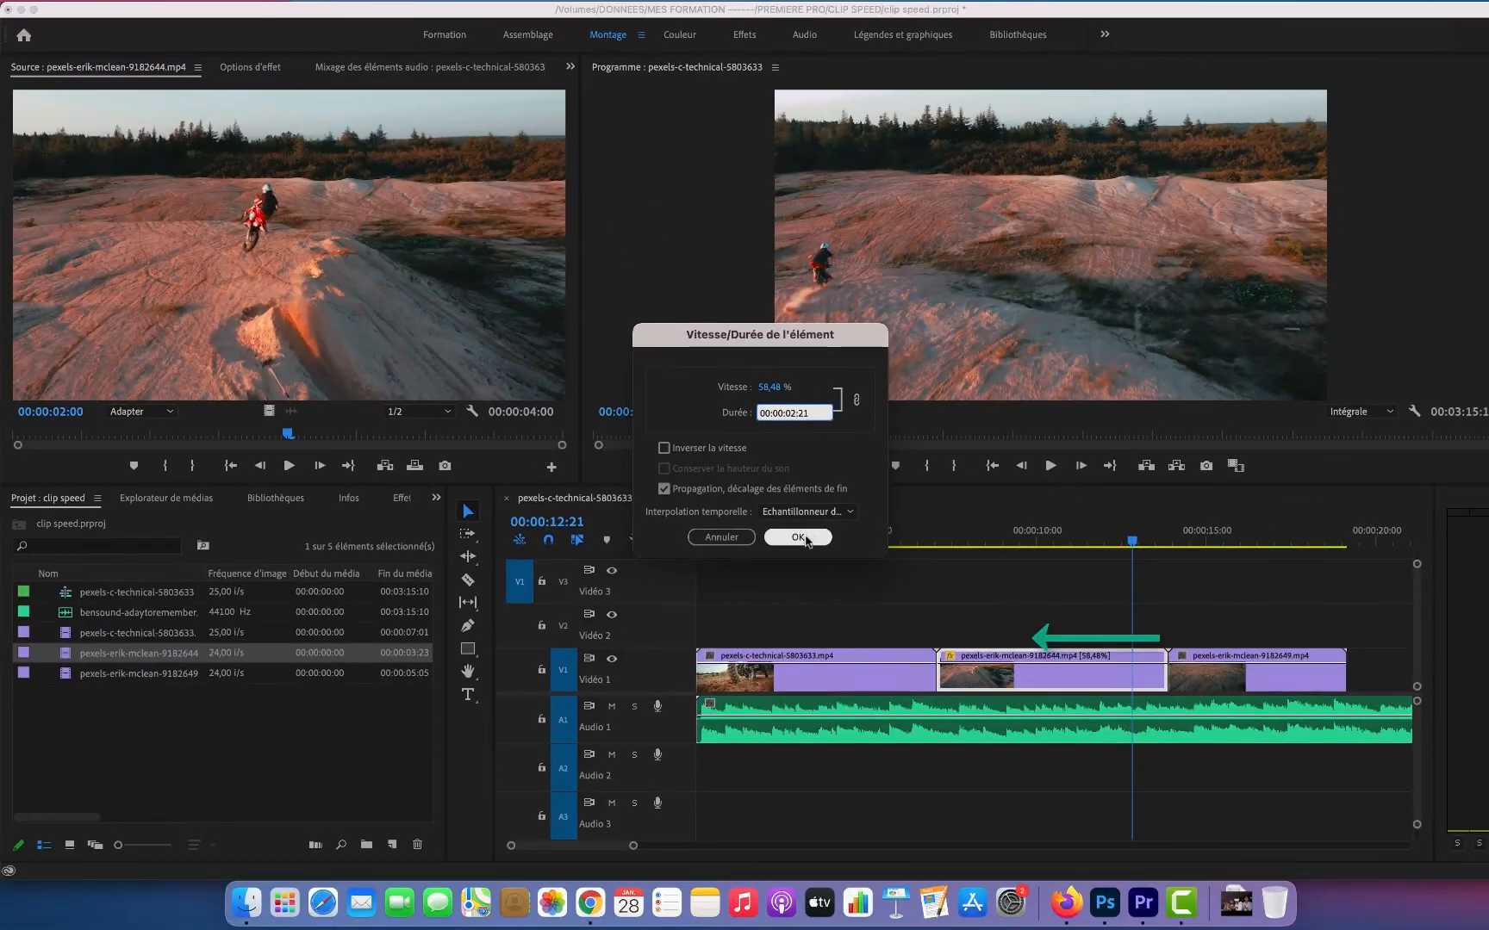
left_click(805, 538)
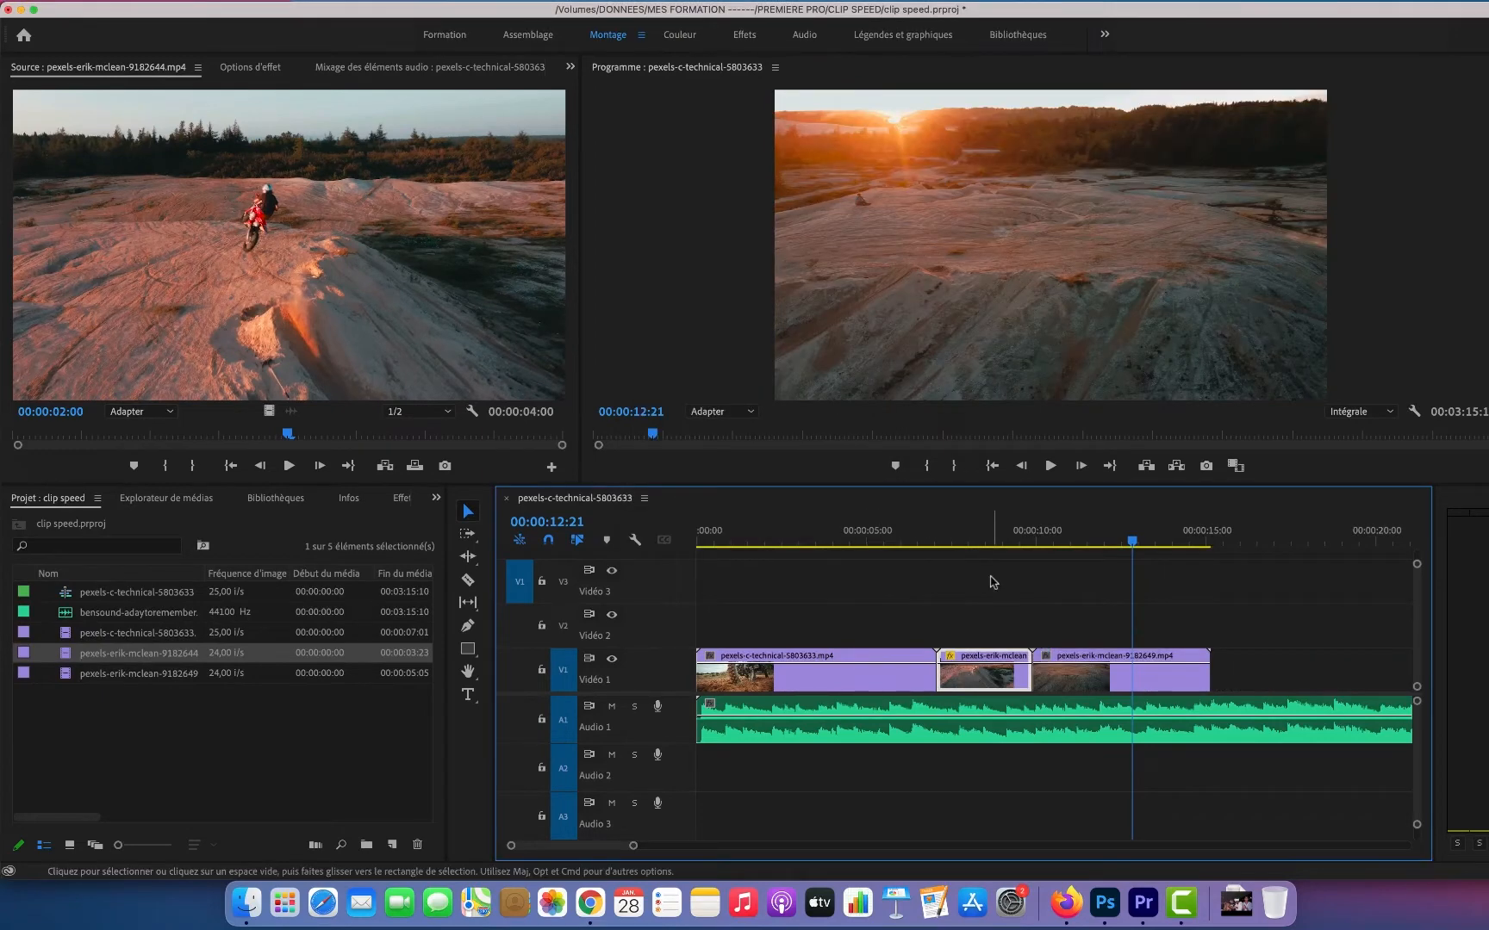
- Review the Speed/Duration settings and the ripple option of the shortened middle clip
right_click(994, 663)
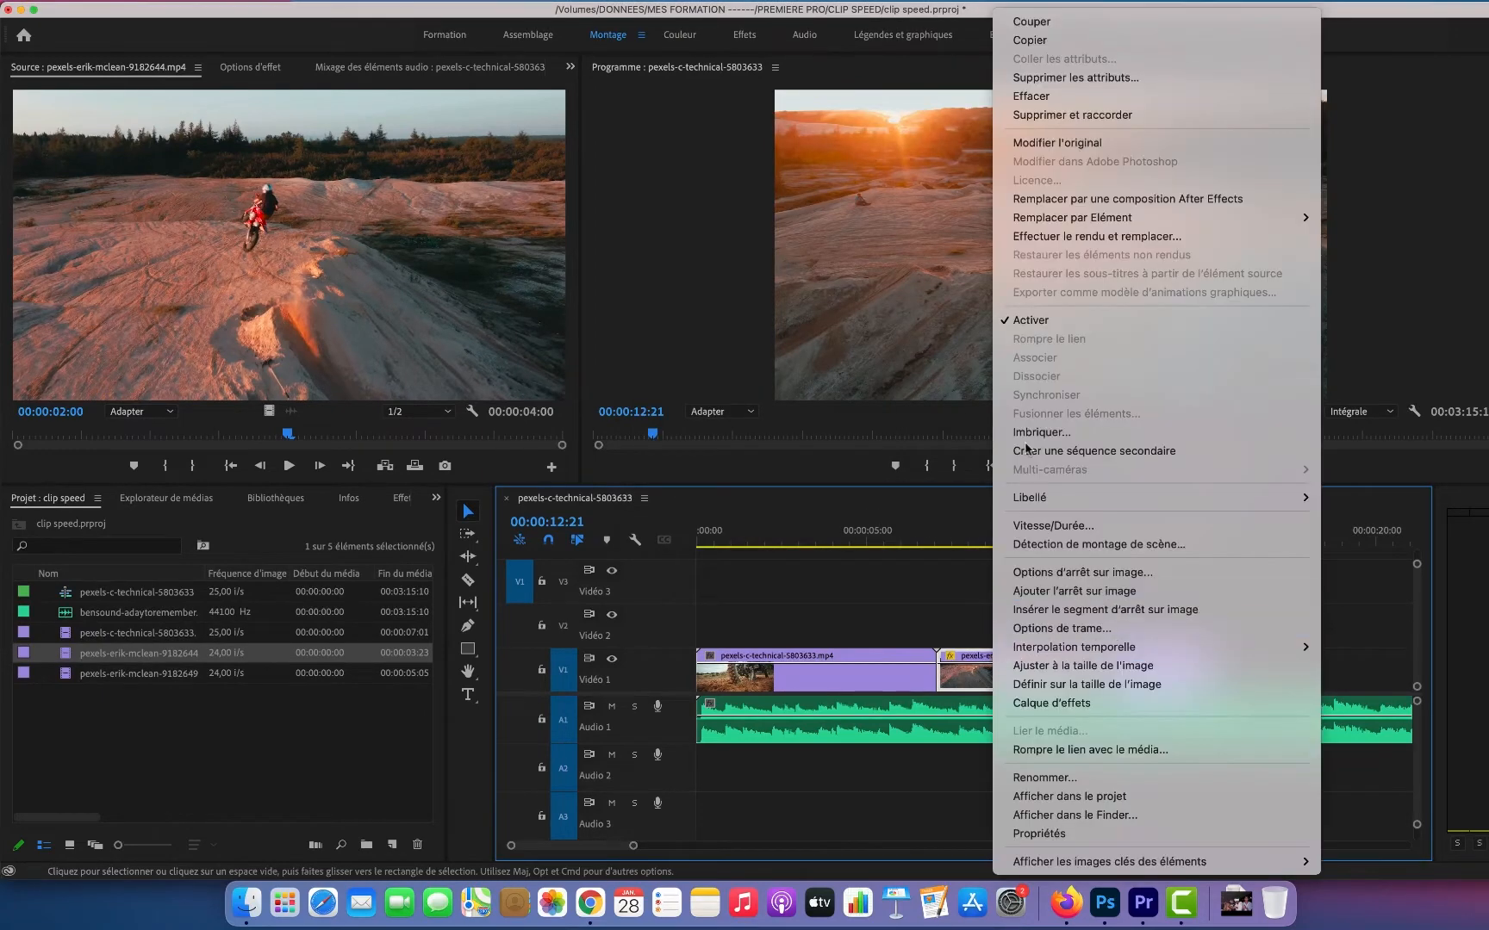
left_click(1052, 526)
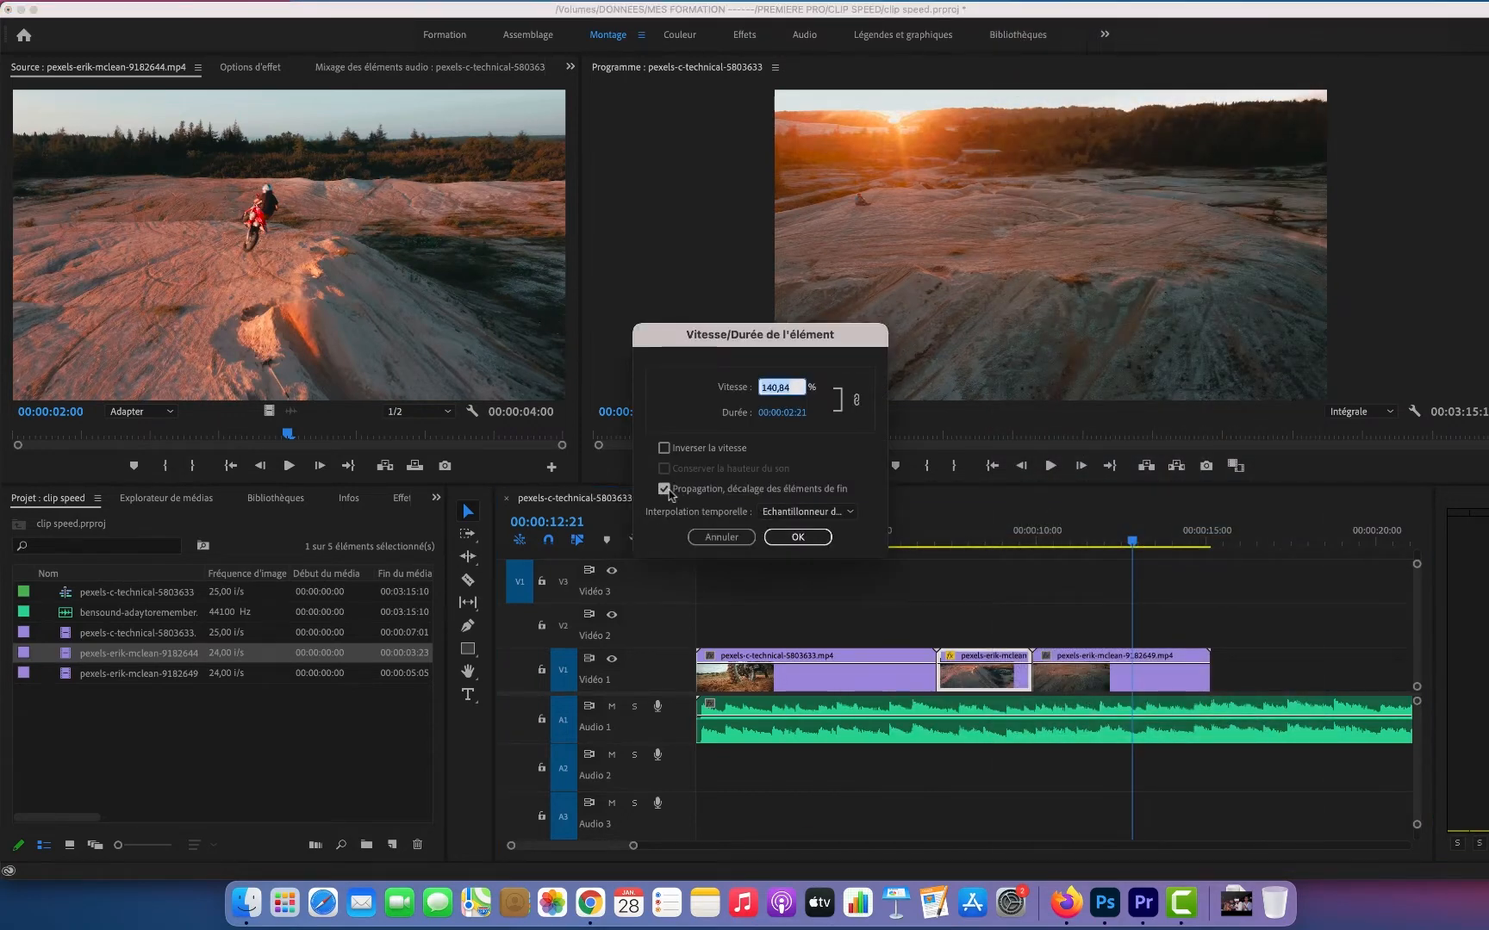
left_click(798, 536)
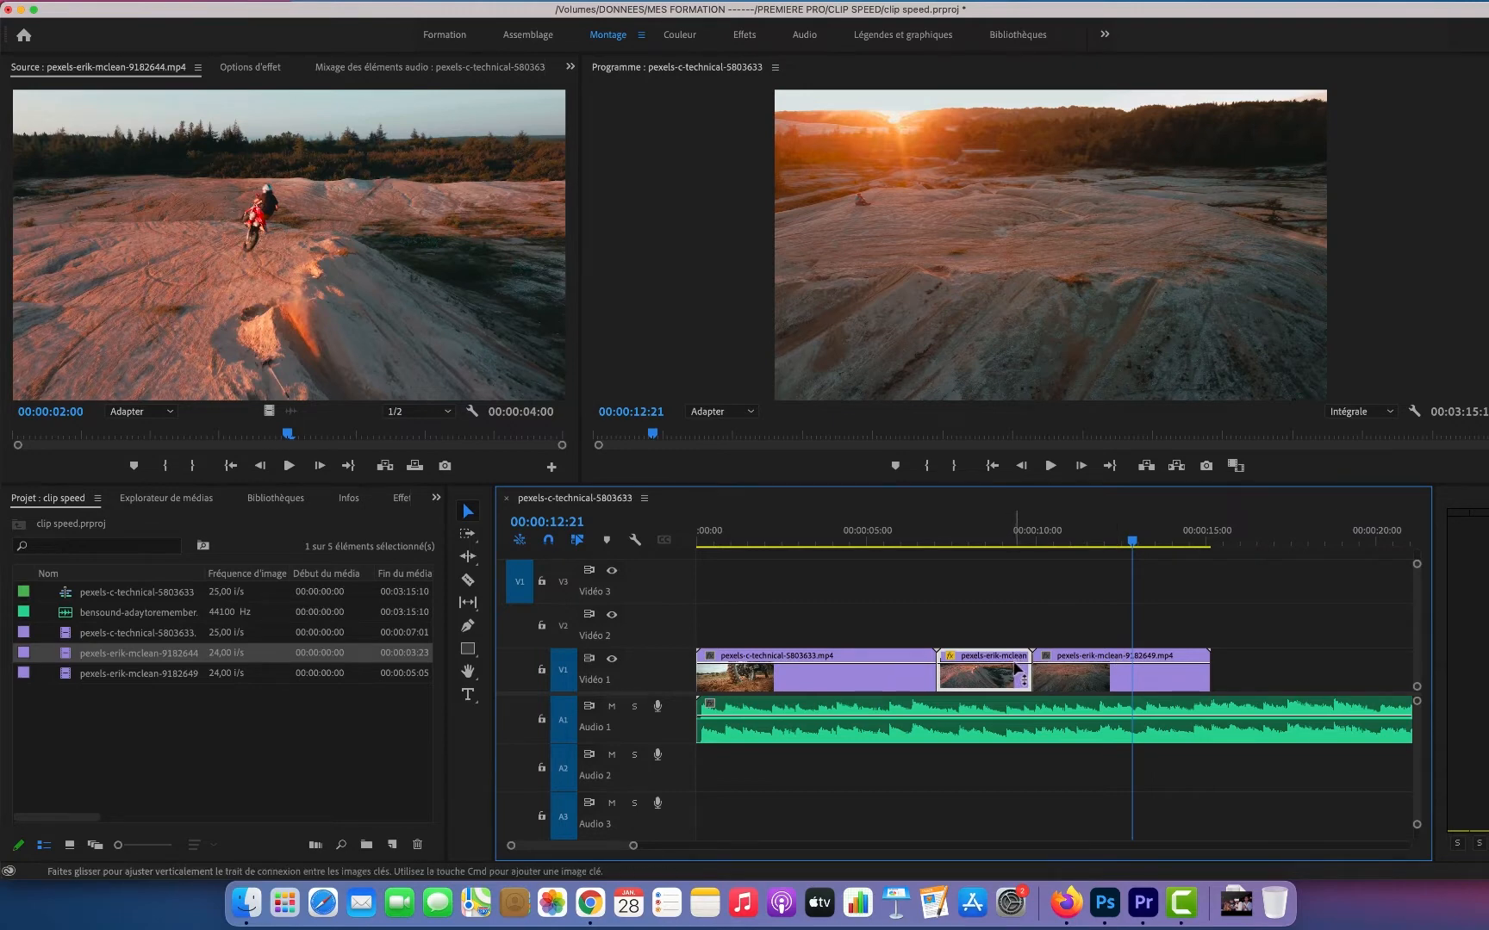
- Play the sequence from within the first clip through the accelerated middle clip
left_click_drag(947, 536, 929, 536)
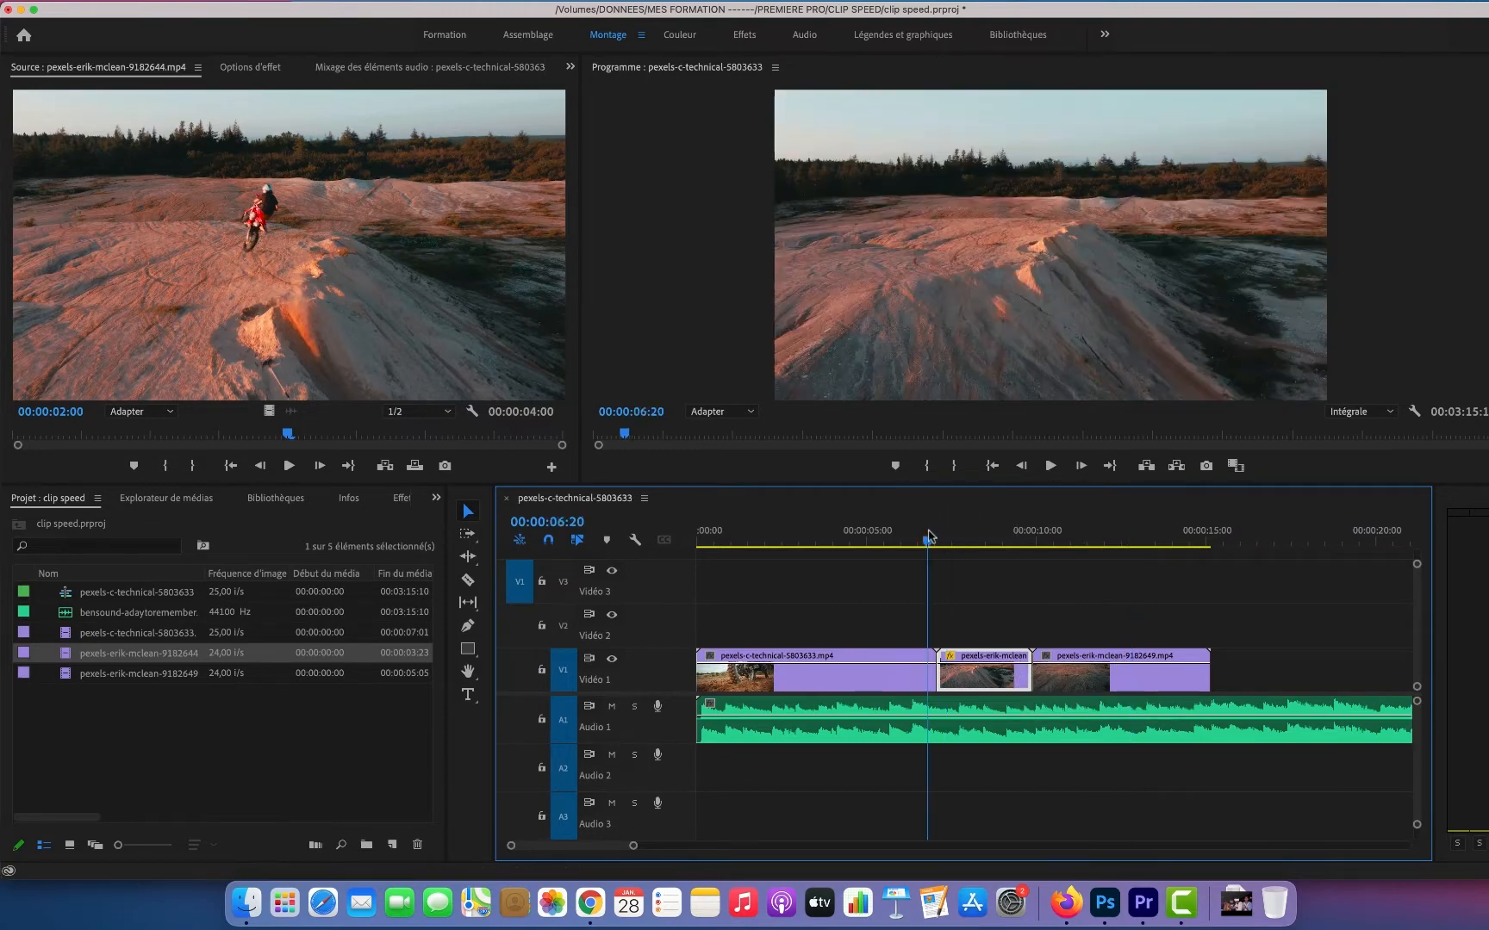
left_click(854, 535)
key("space")
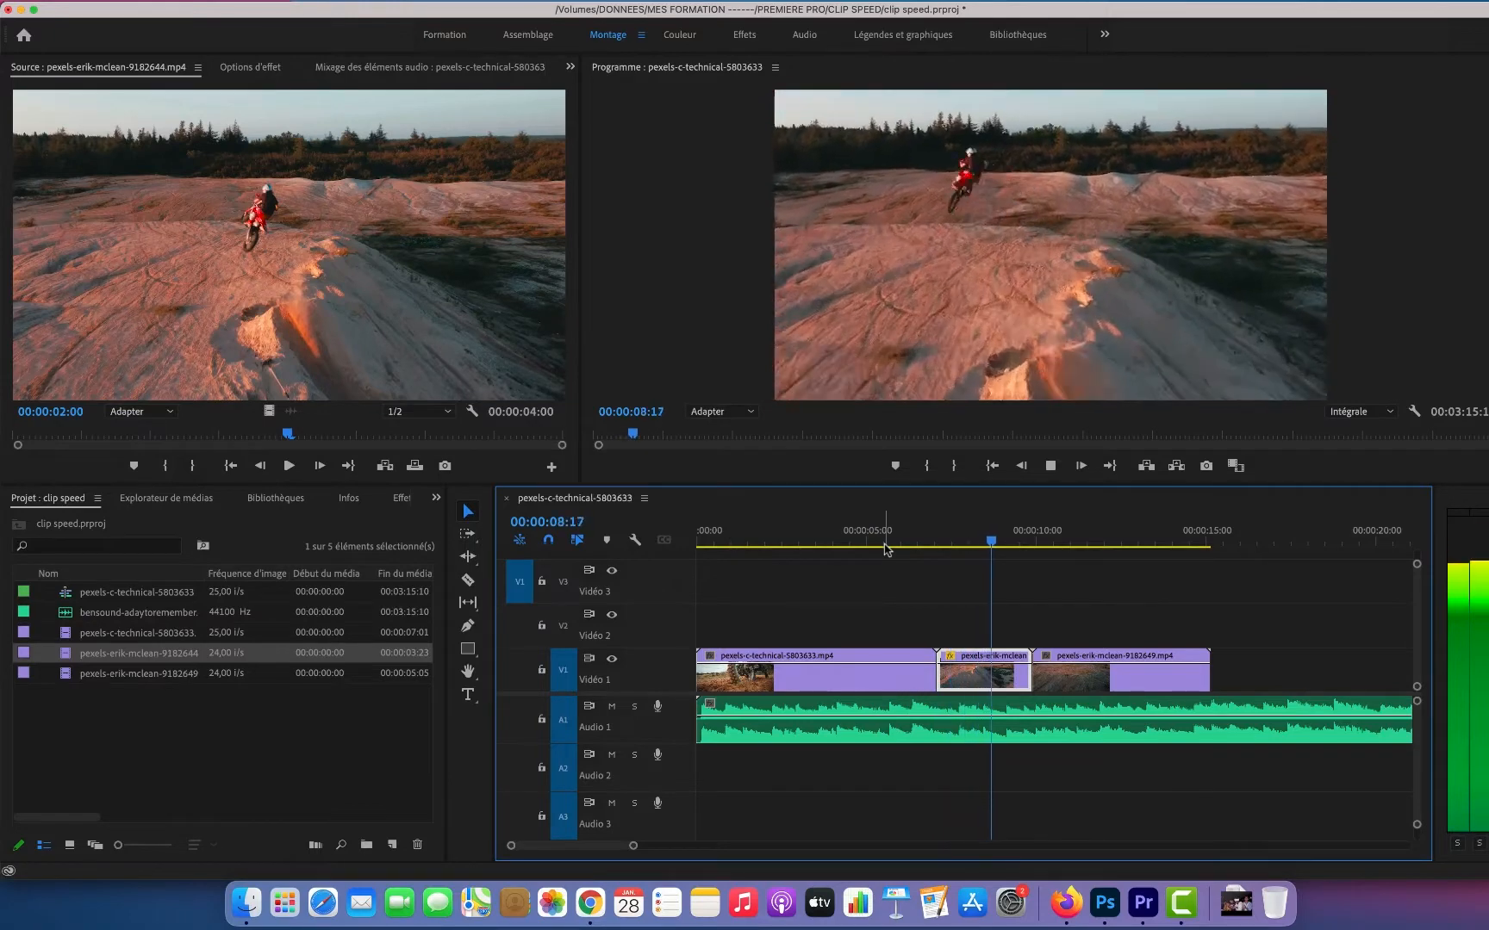
key("space")
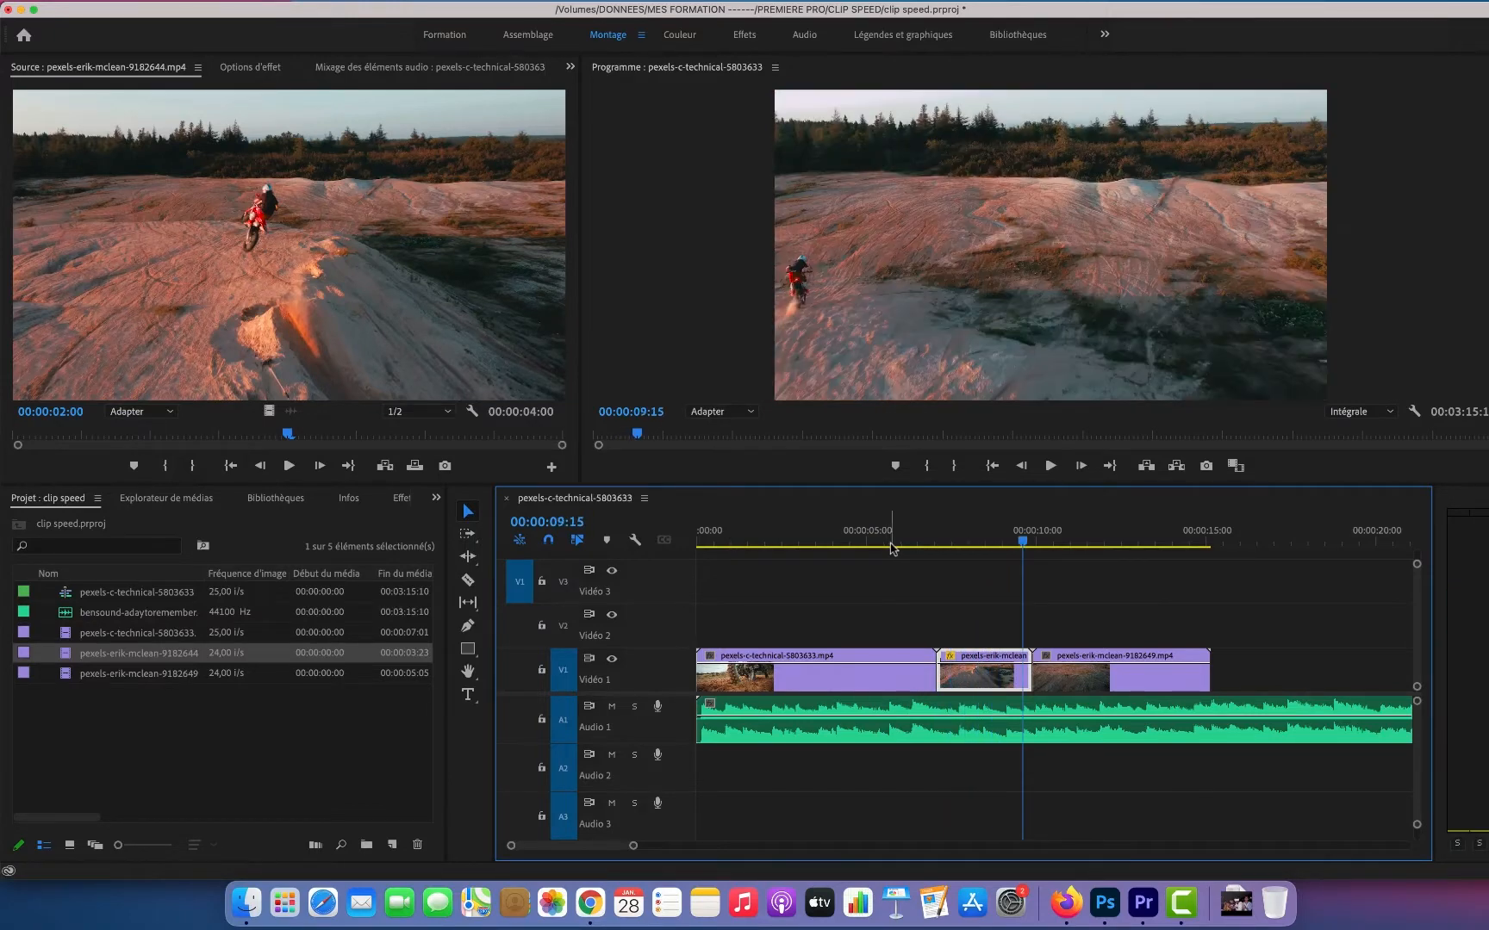
- Undo both rippled duration changes on the middle clip
right_click(991, 672)
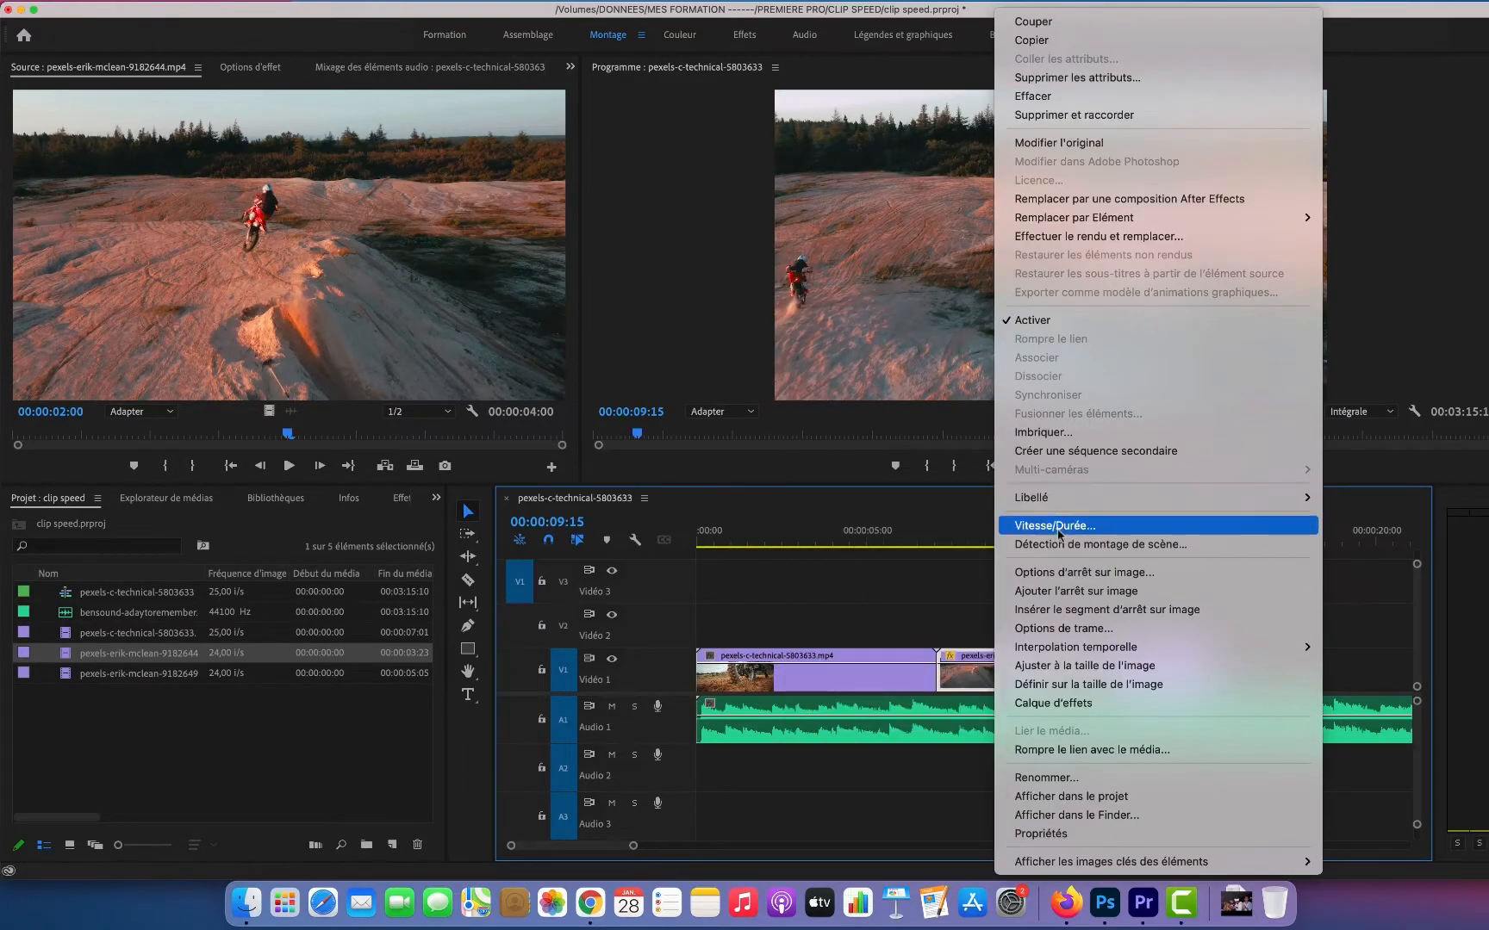
left_click(980, 617)
key("super+z")
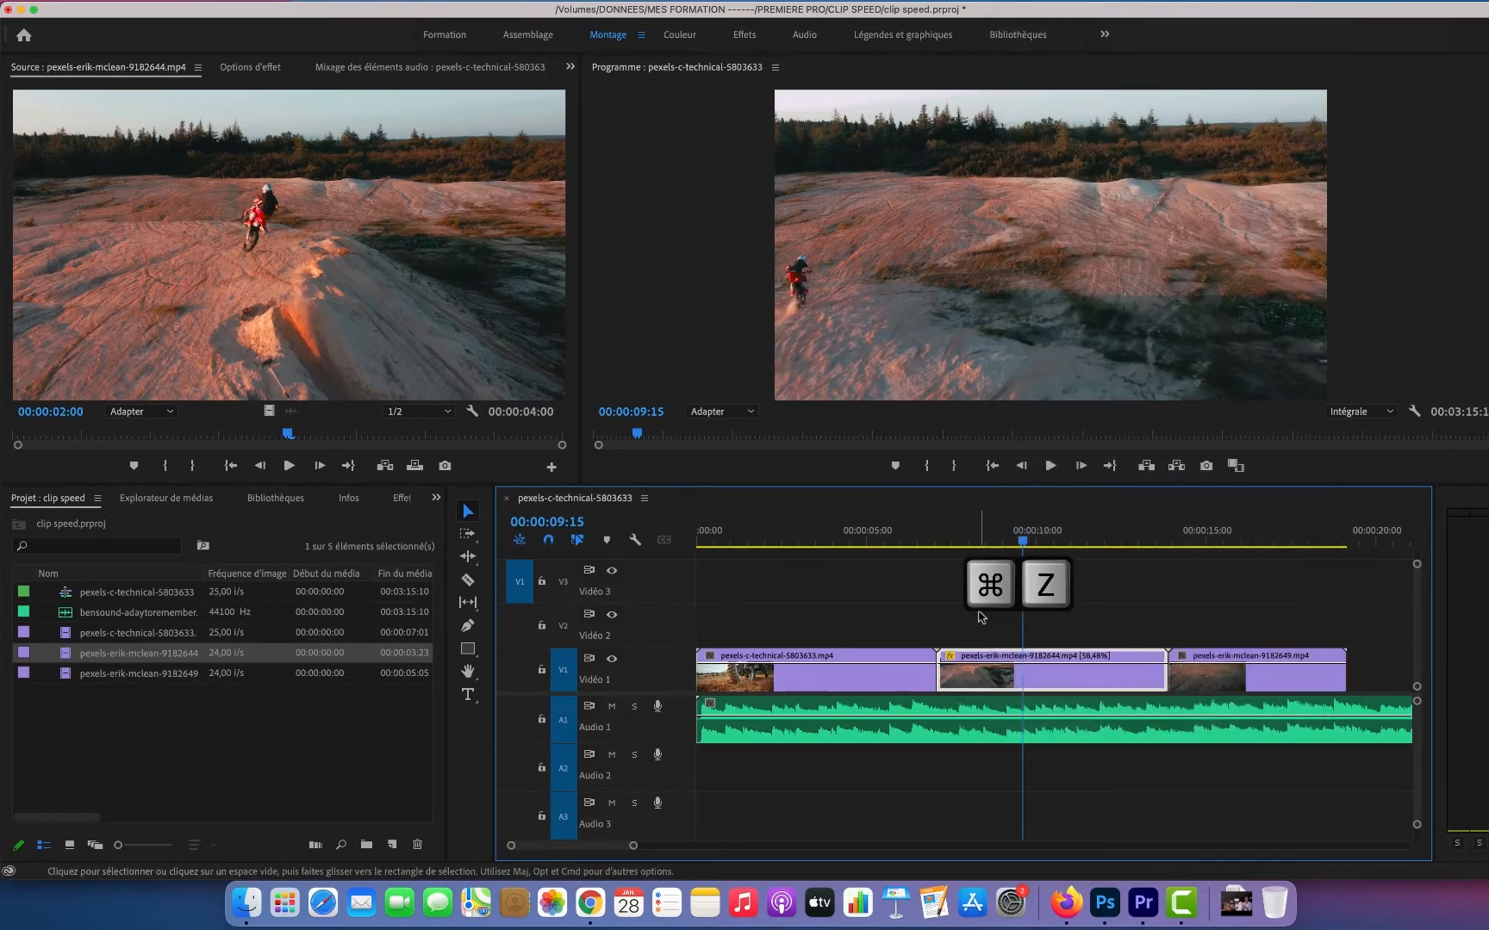
key("super+z")
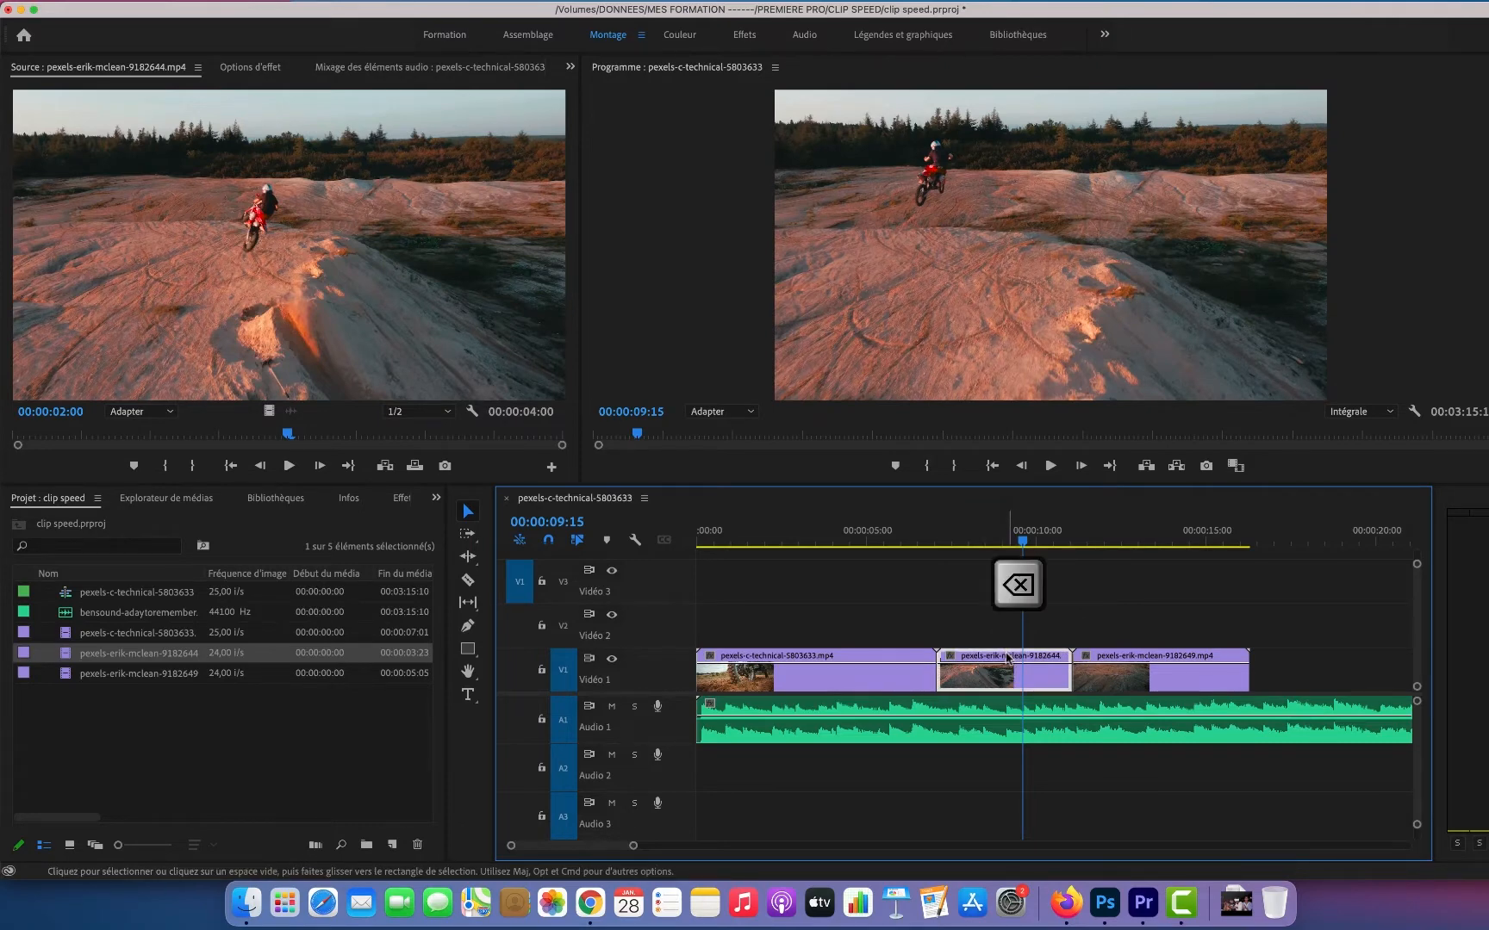
- Delete the middle clip from Video 1 and move the last clip earlier so it starts at 00:00:09:15
key("BackSpace")
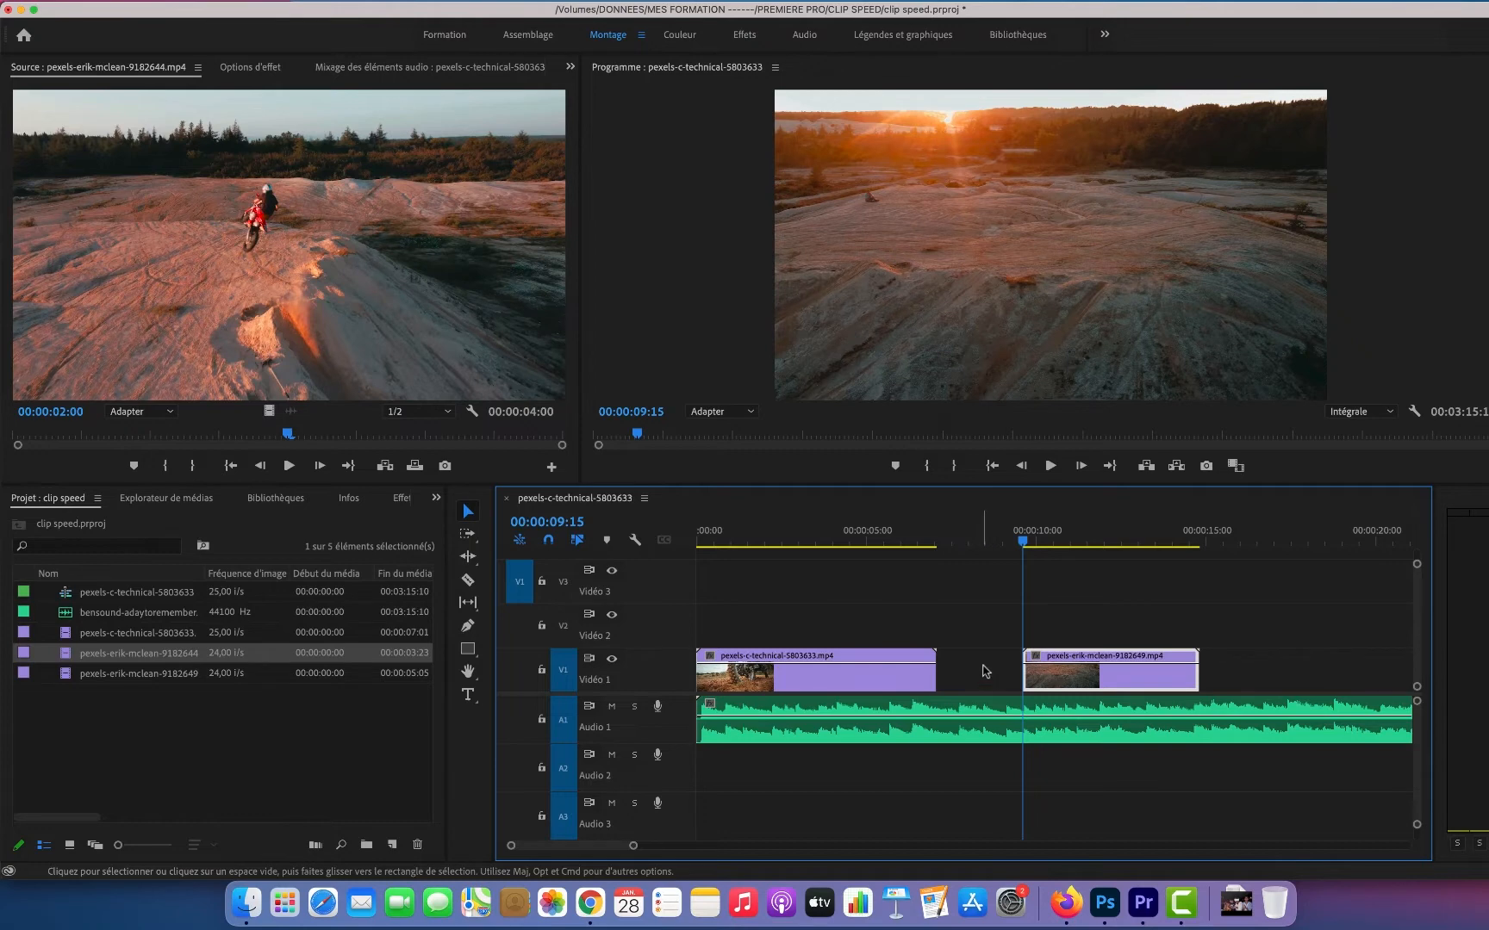
left_click(1198, 541)
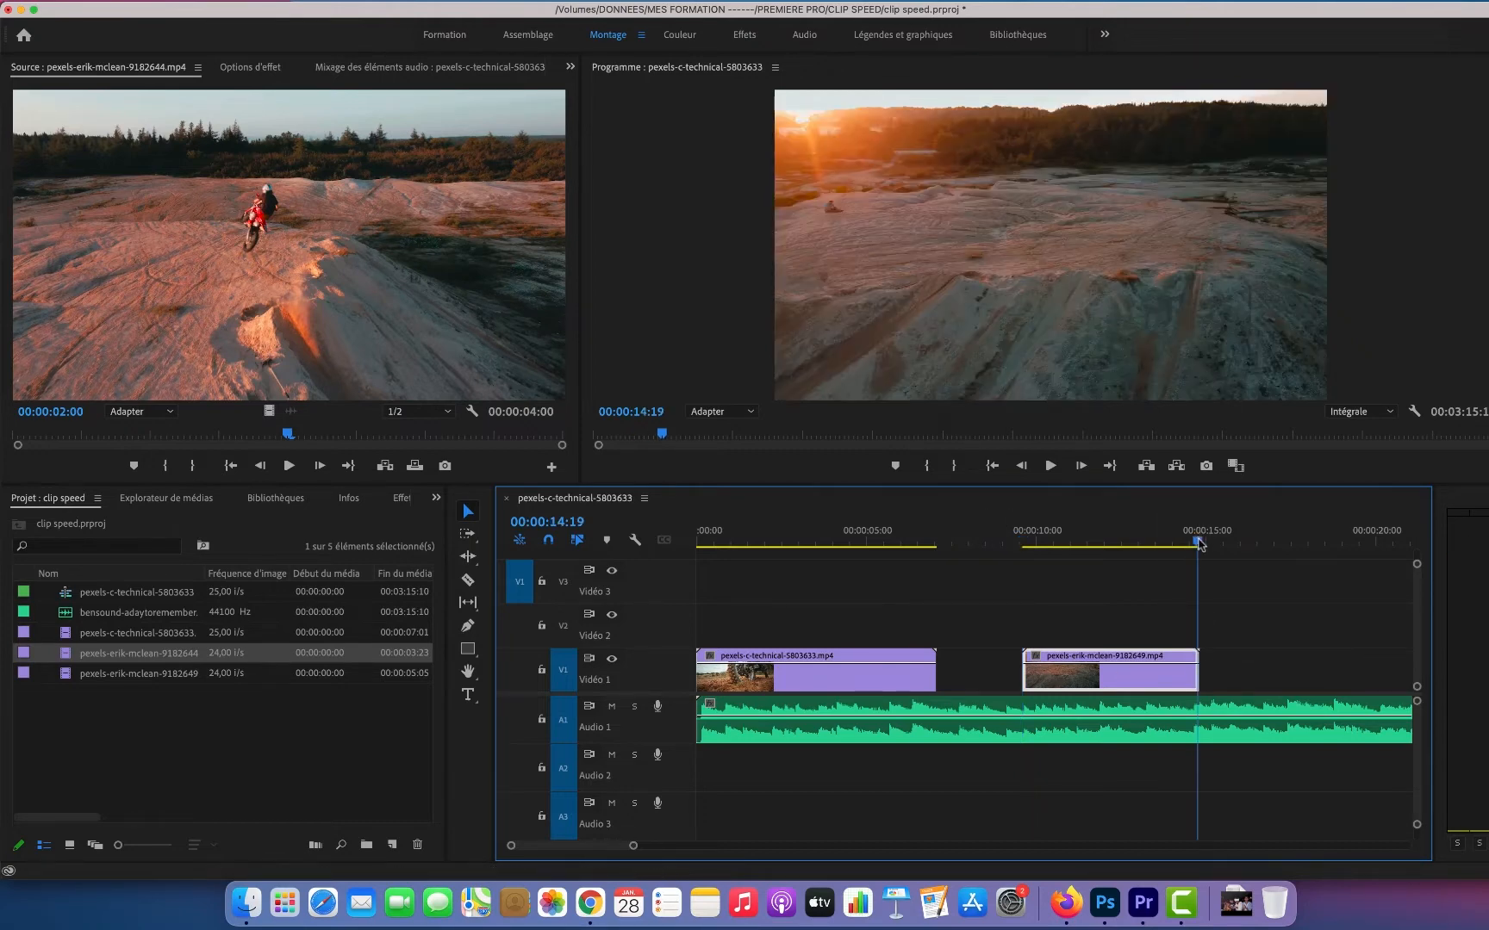
left_click_drag(1197, 541, 1173, 541)
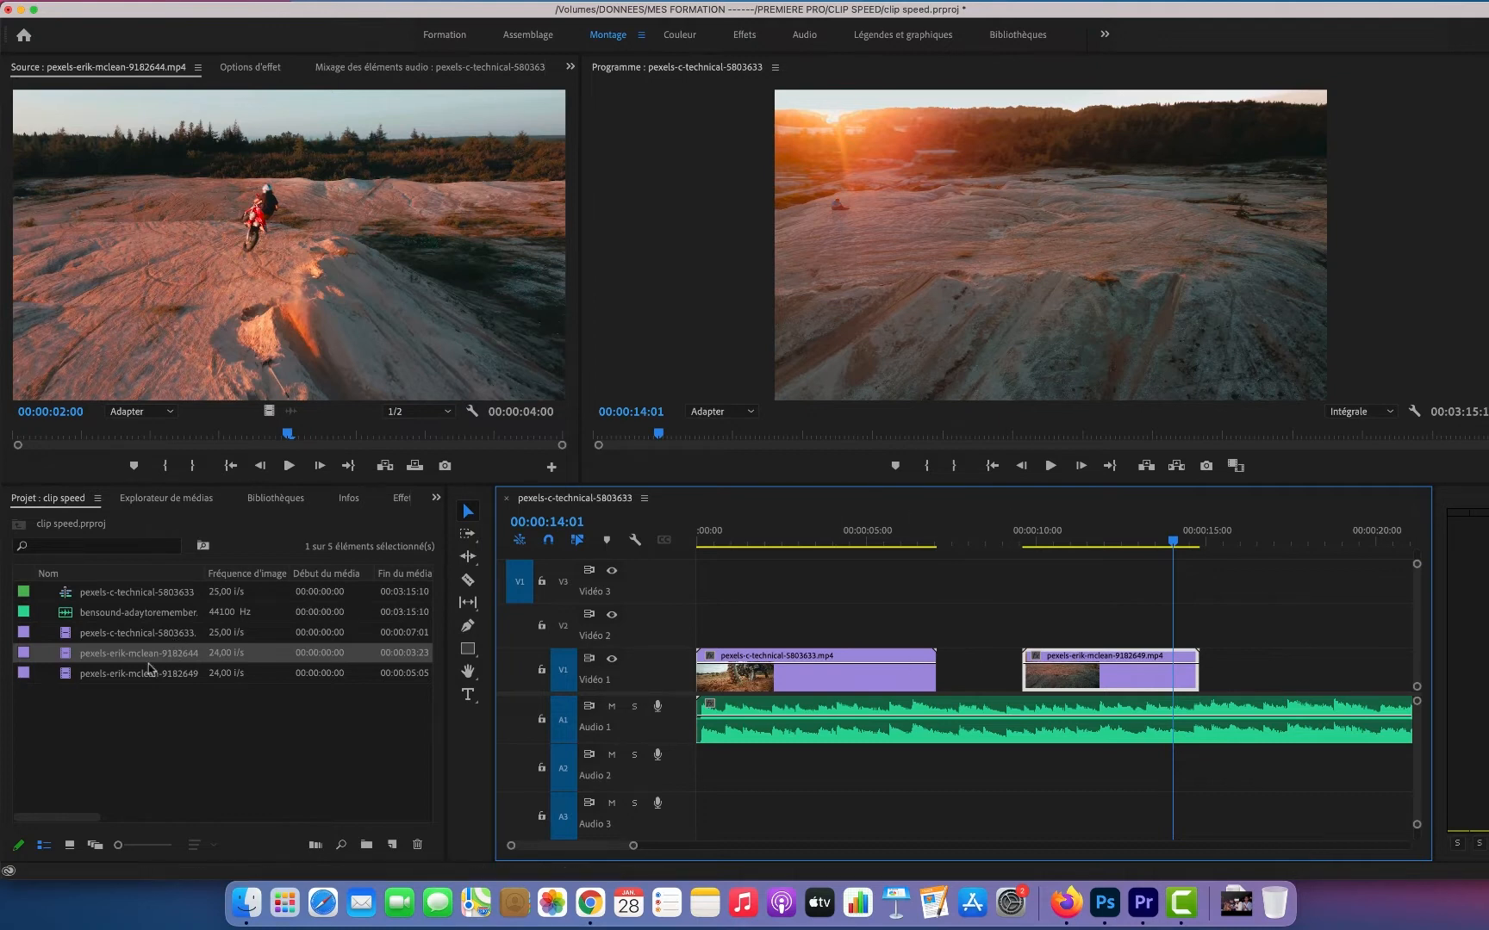
- Place the pexels-erik-mclean-9182644 clip on Video 2 at the end of the first clip and activate the Rate Stretch tool
left_click_drag(67, 658, 936, 613)
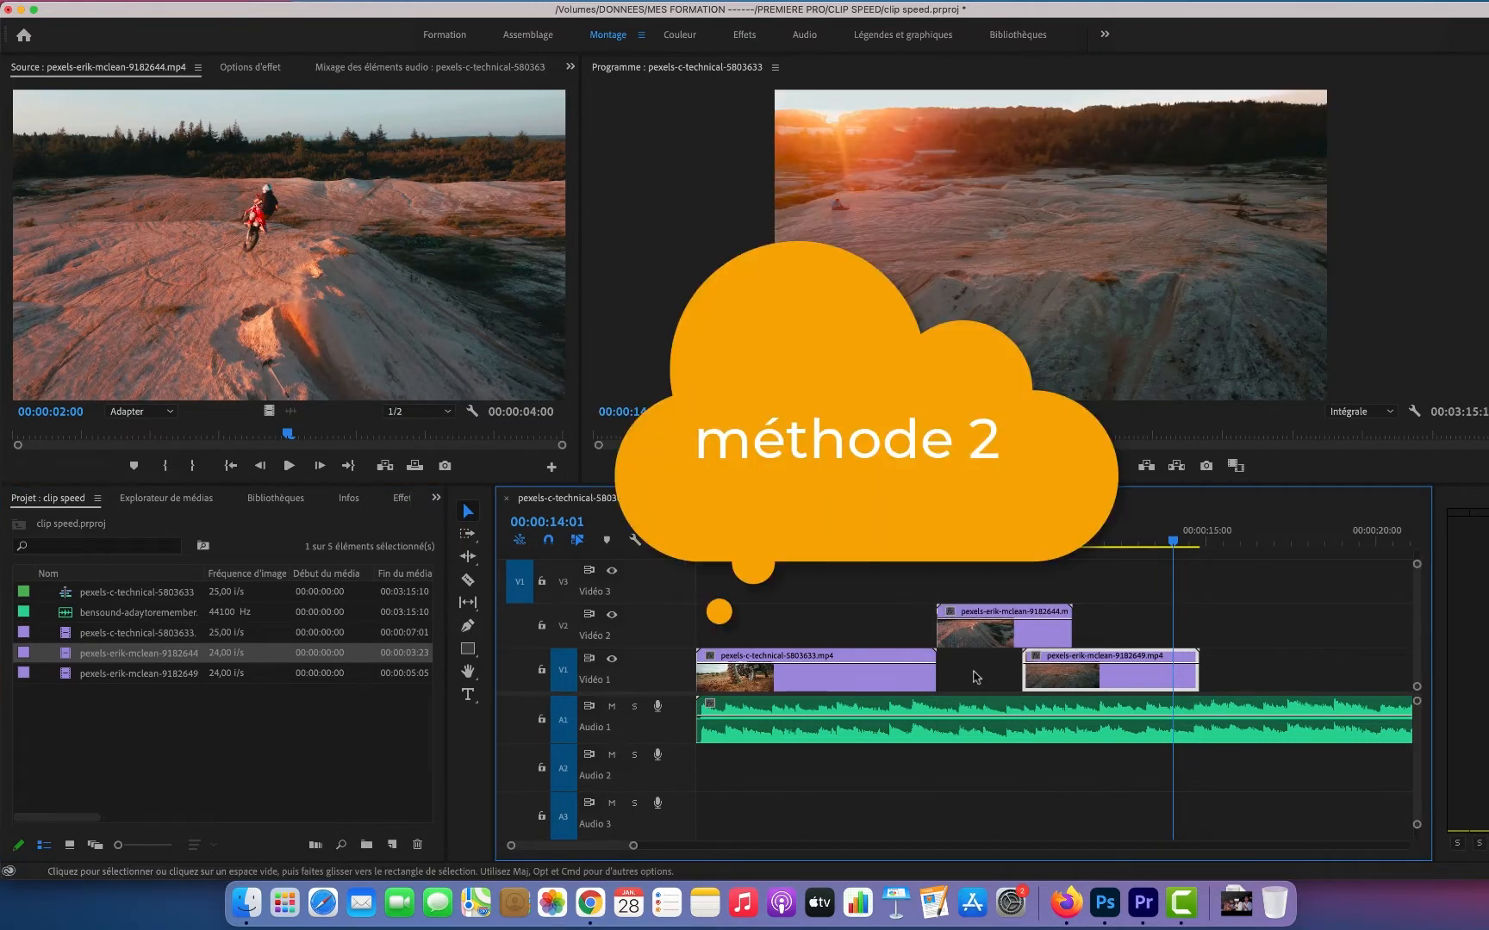
key("r")
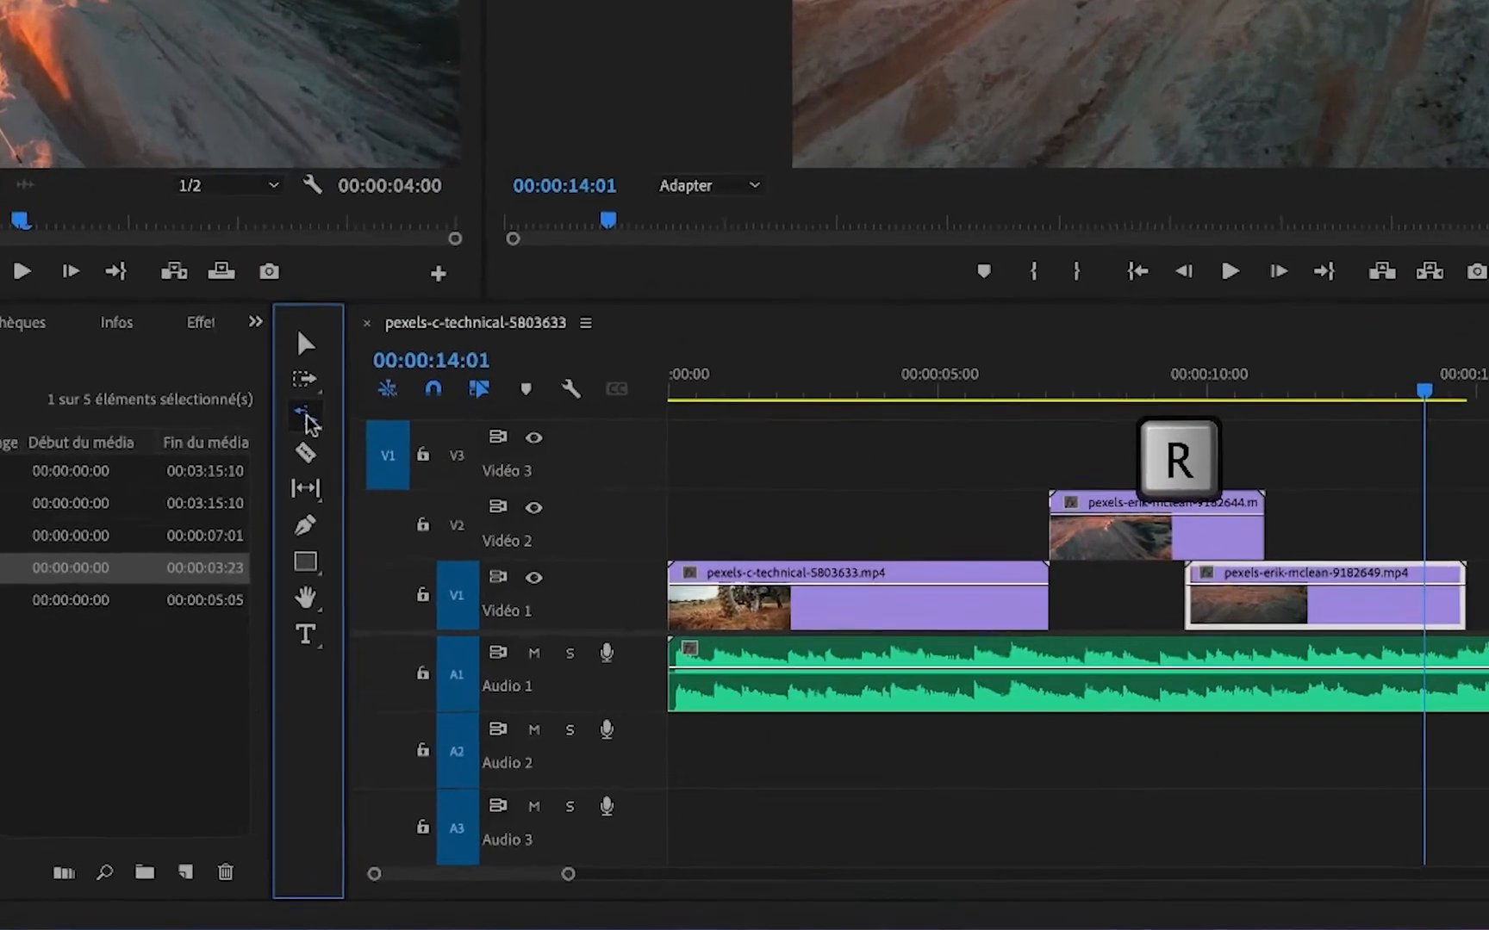
- Use the Rate Stretch tool to pull in the end of the Video 2 clip so it finishes where the last clip begins
left_click(468, 556)
left_click(372, 390)
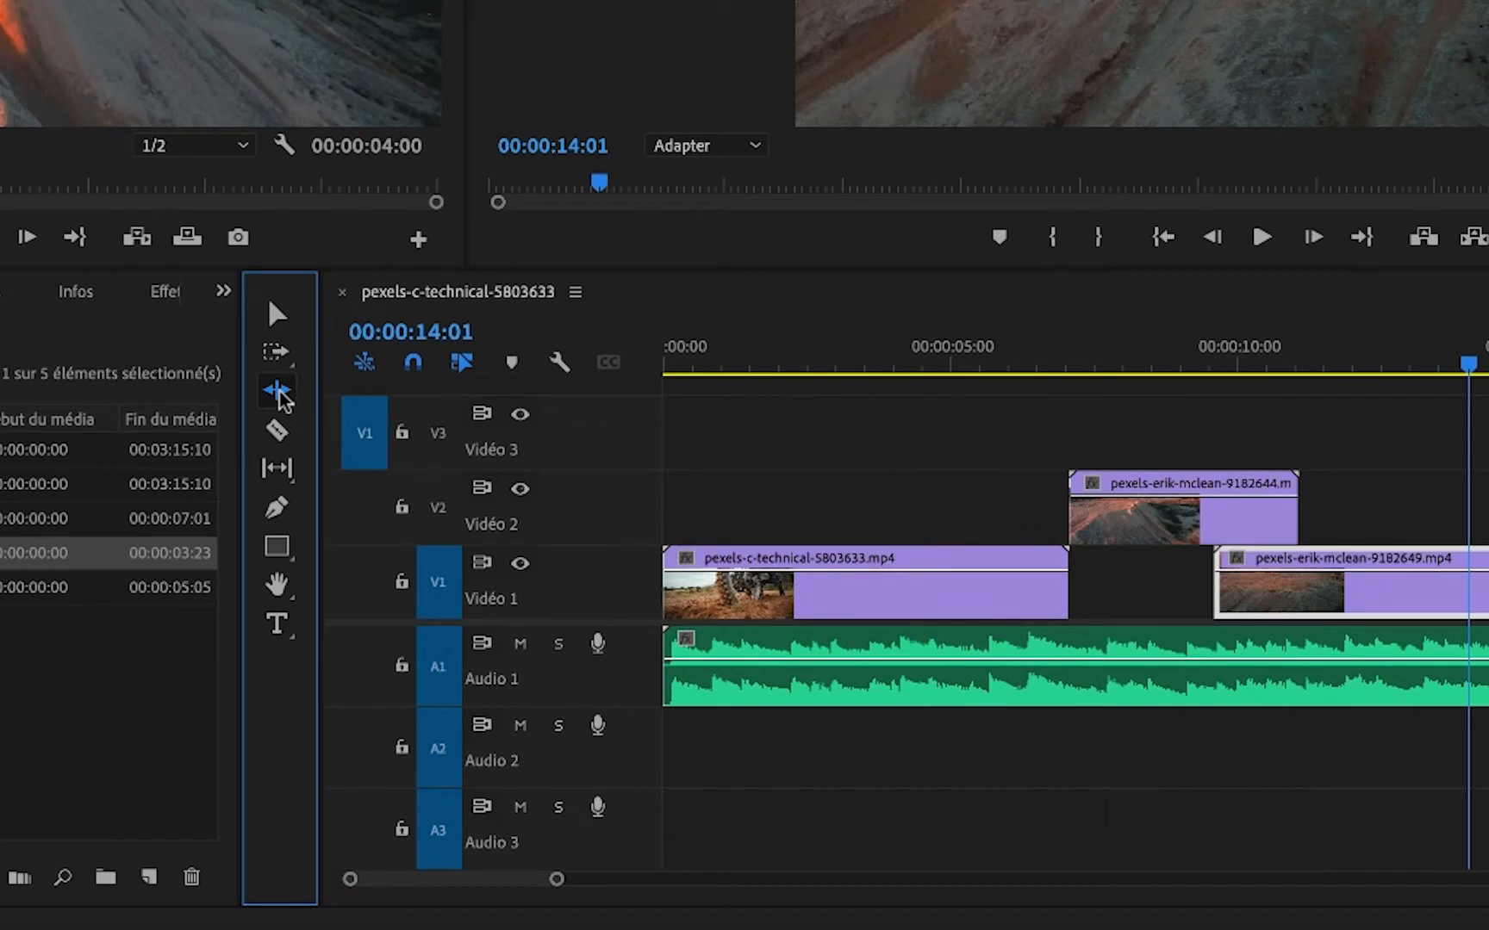
left_click(280, 396)
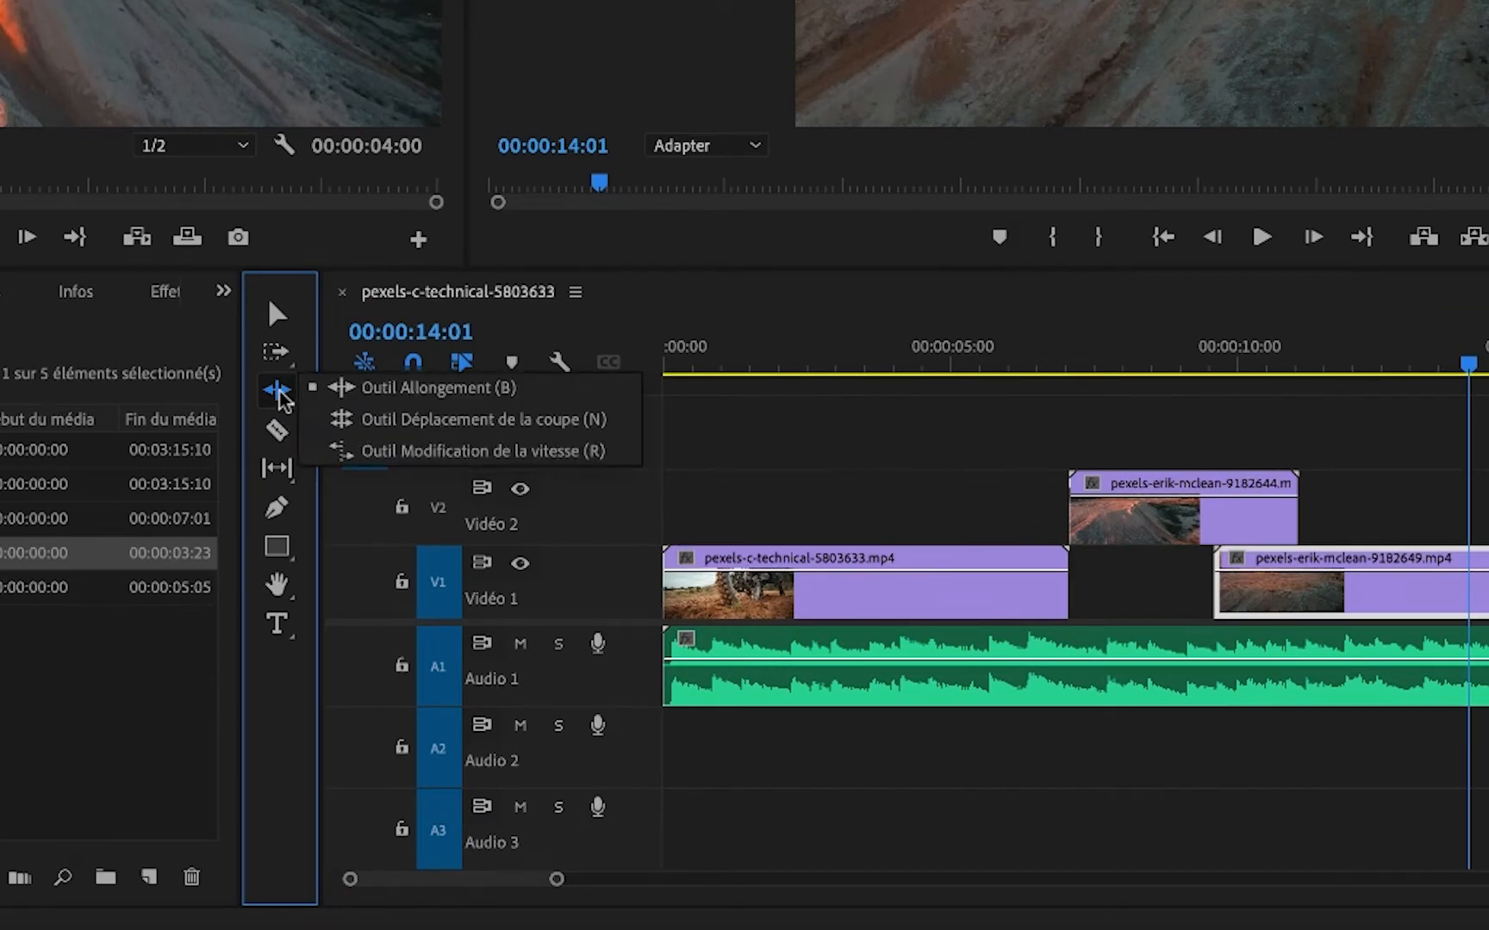
left_click(410, 452)
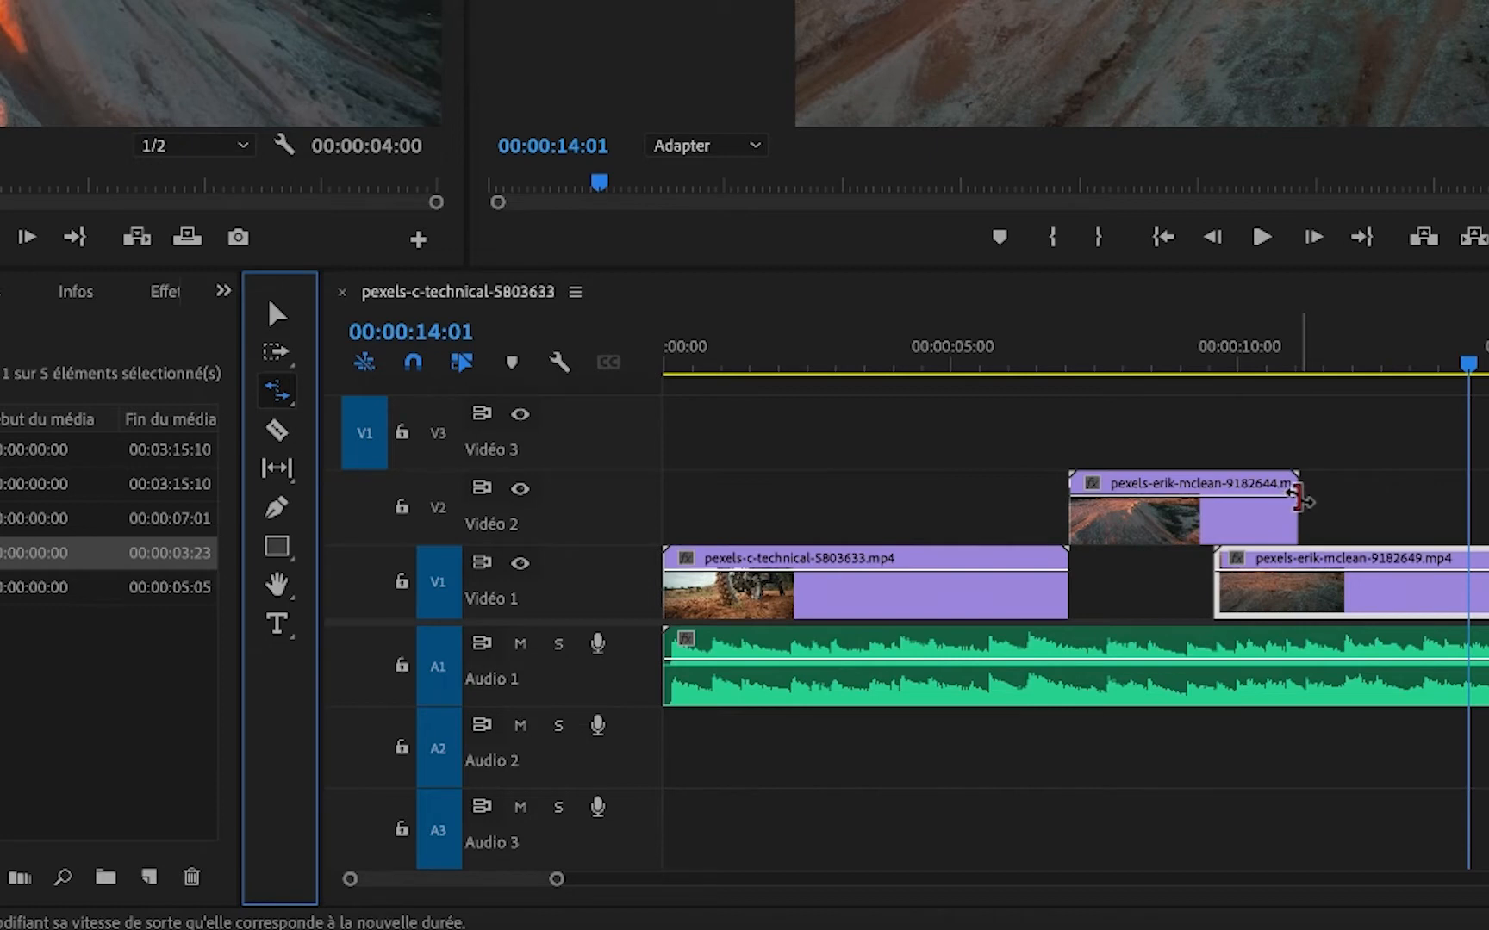
left_click_drag(1297, 504, 1215, 499)
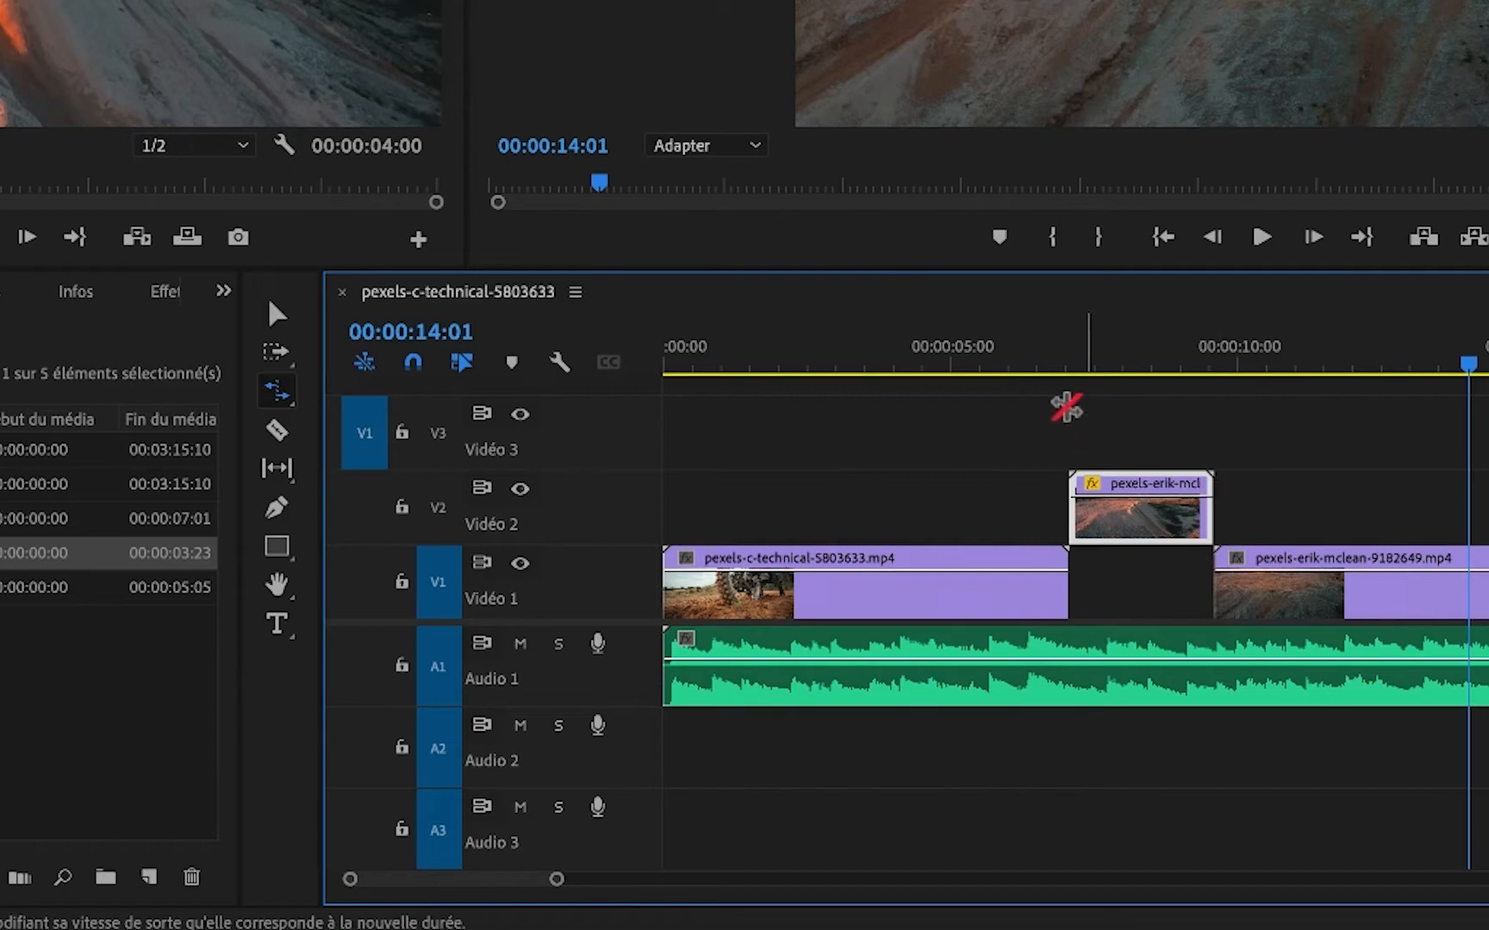
- Play the sequence from near the end of the first clip through the rate-stretched clip on Video 2
left_click(1050, 362)
key("space")
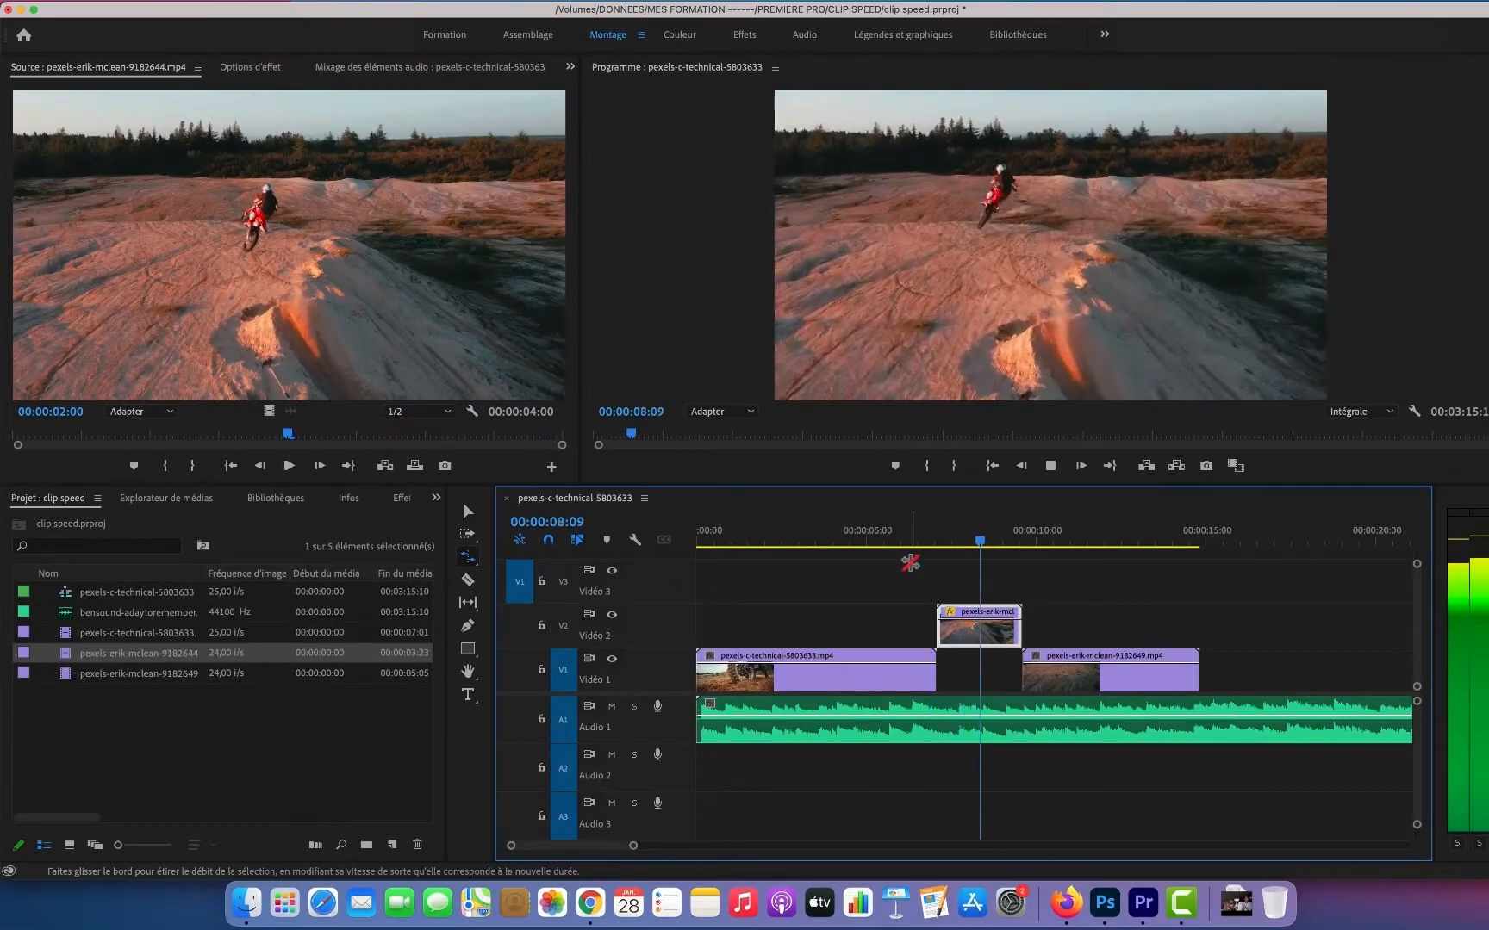
key("space")
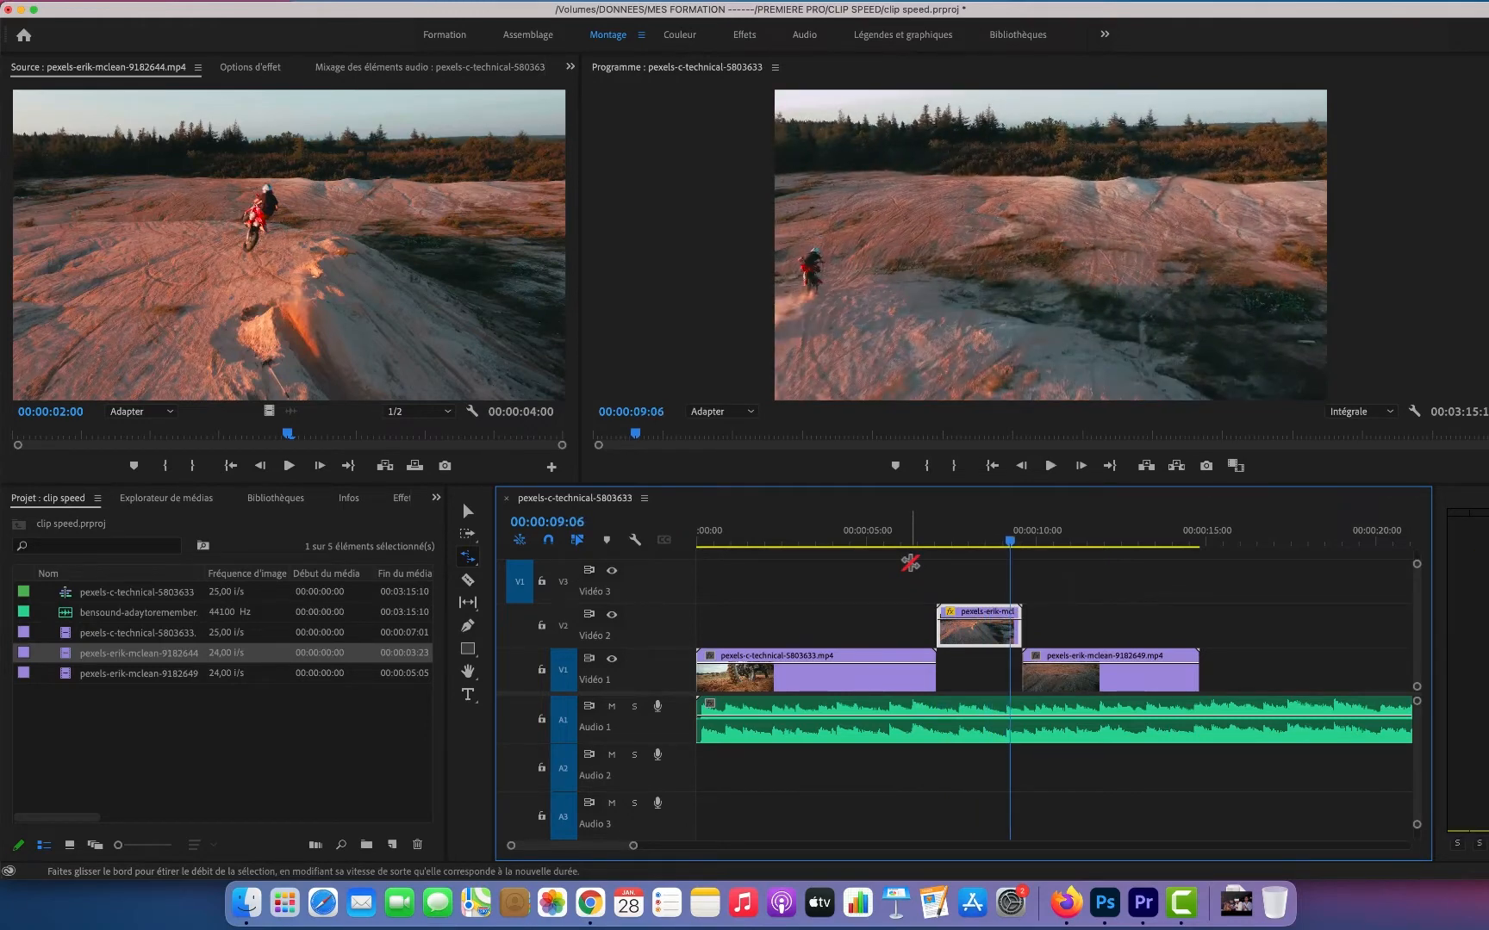
- Undo the last rate stretch and shorten the Video 2 clip from its start with the Rate Stretch tool instead
key("super+z")
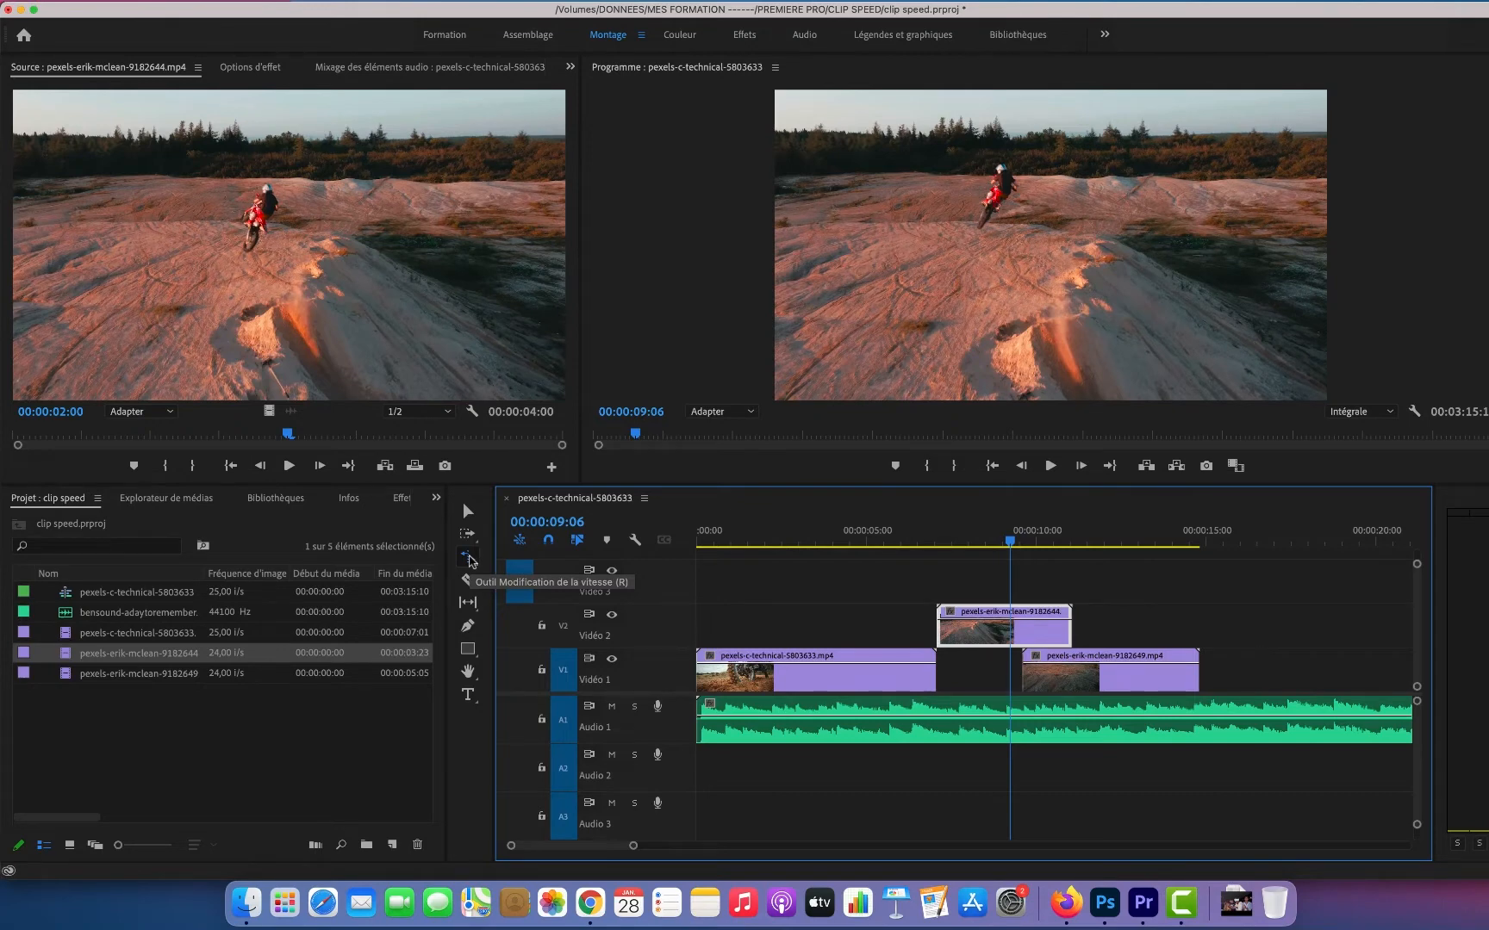
left_click(471, 560)
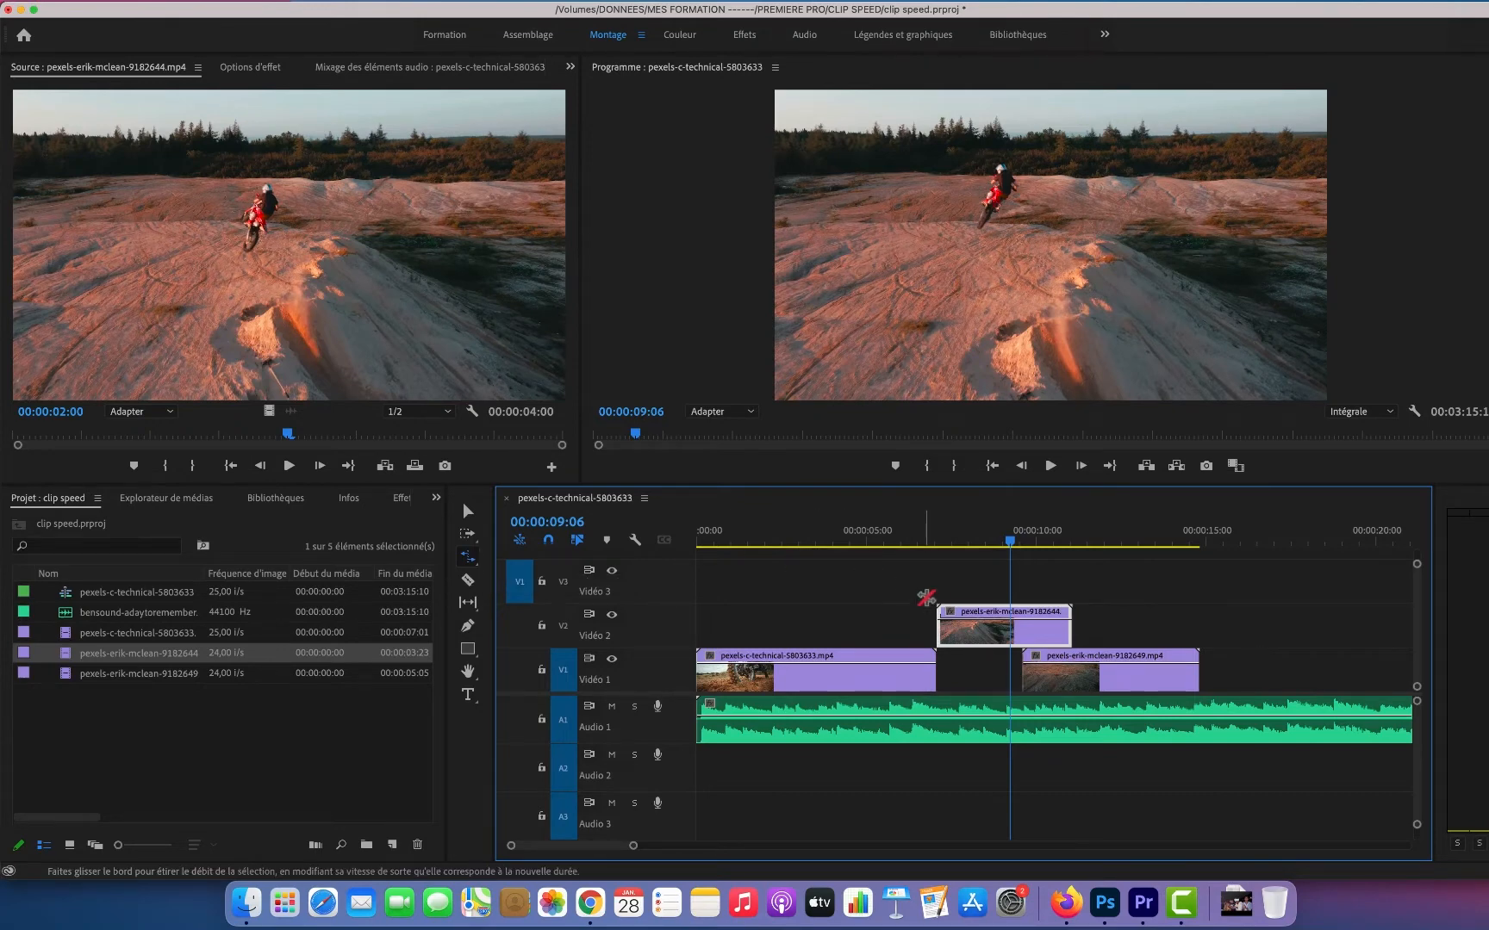
left_click_drag(939, 614, 997, 615)
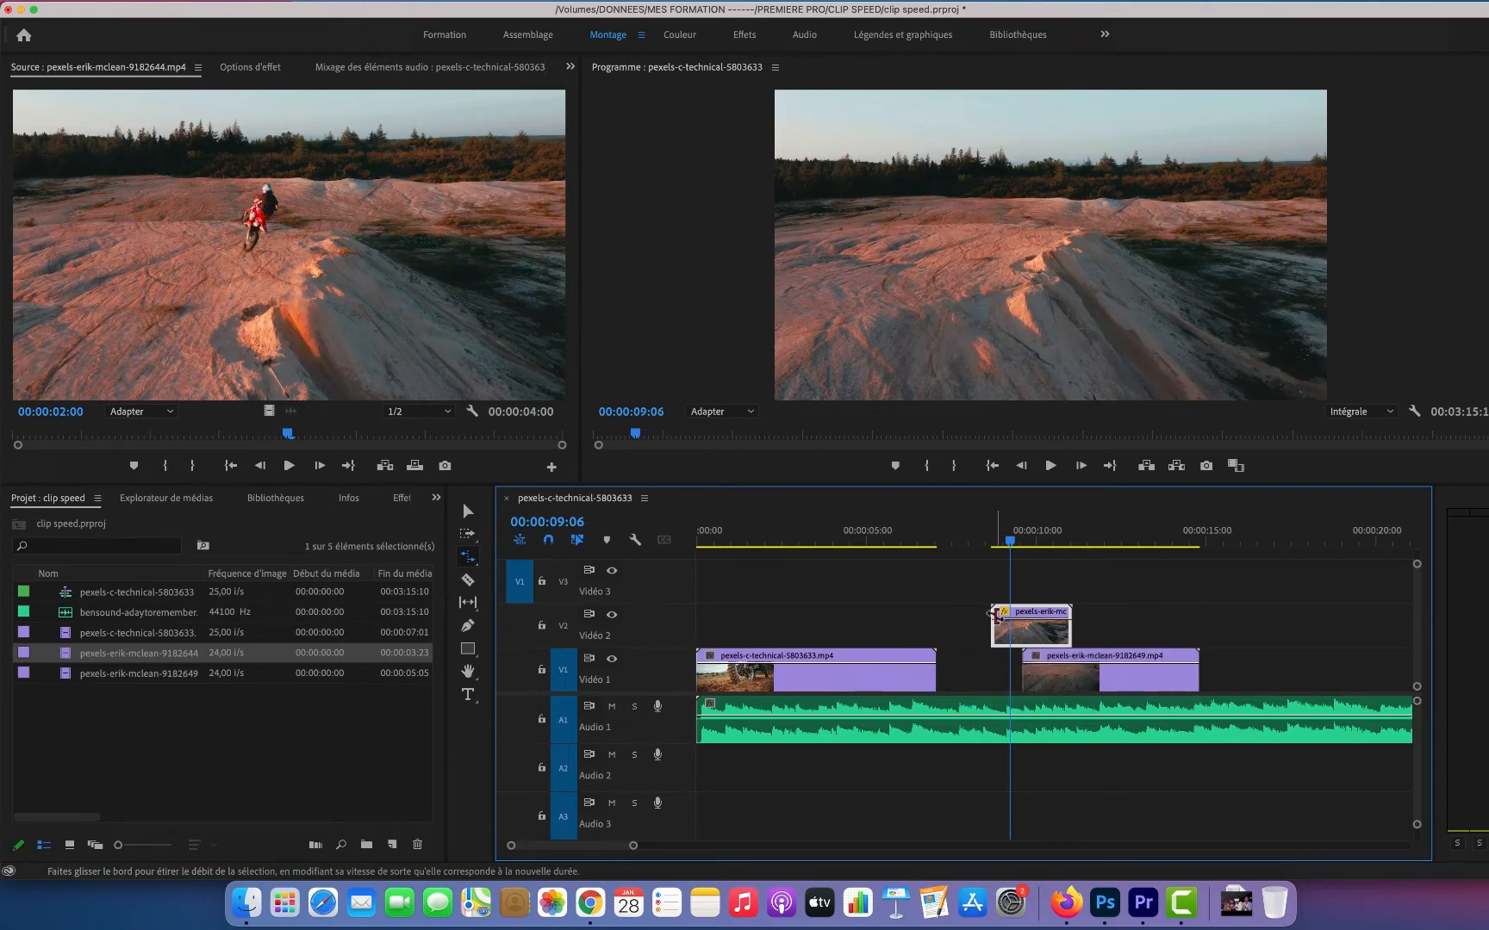
- Delete the clip from Video 2 and move the last clip on Video 1 against the end of the first clip
key("BackSpace")
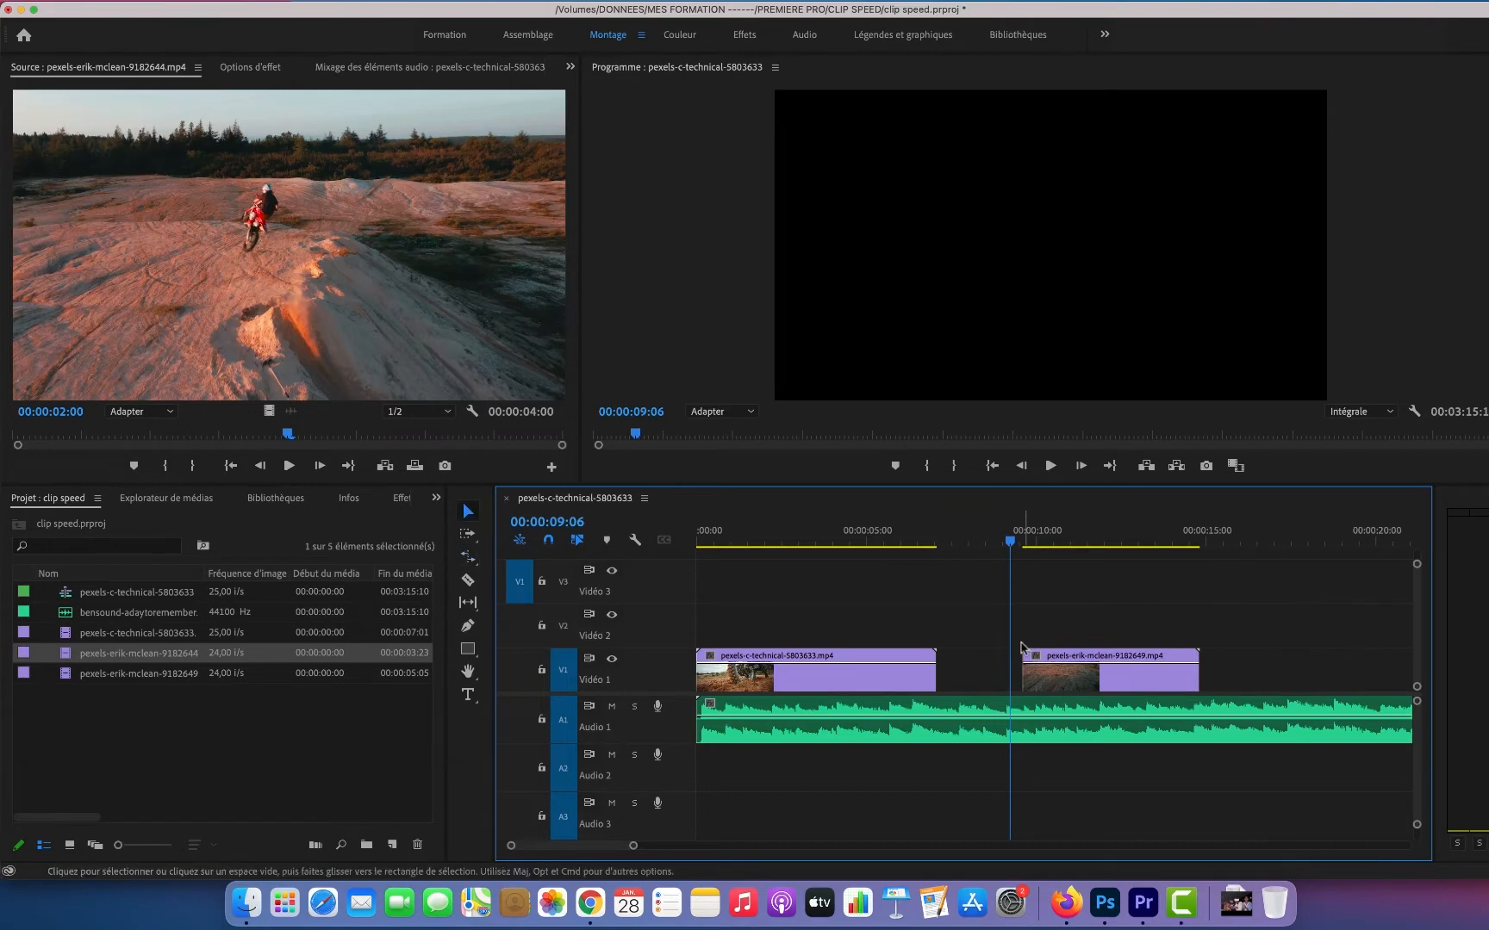
key("v")
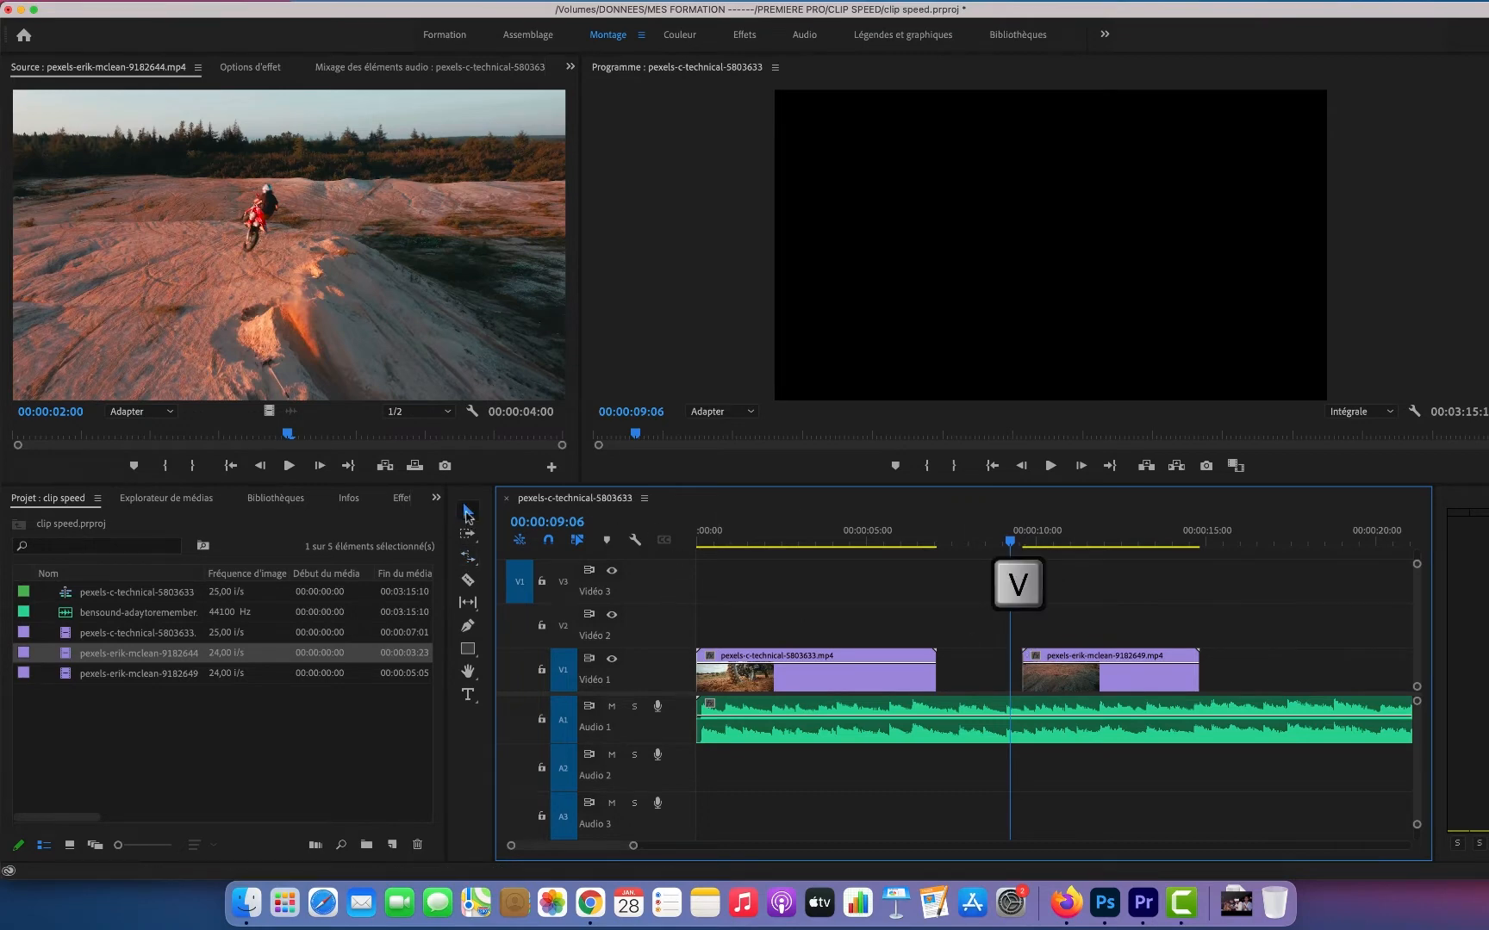
left_click(1122, 664)
left_click_drag(1121, 663, 996, 668)
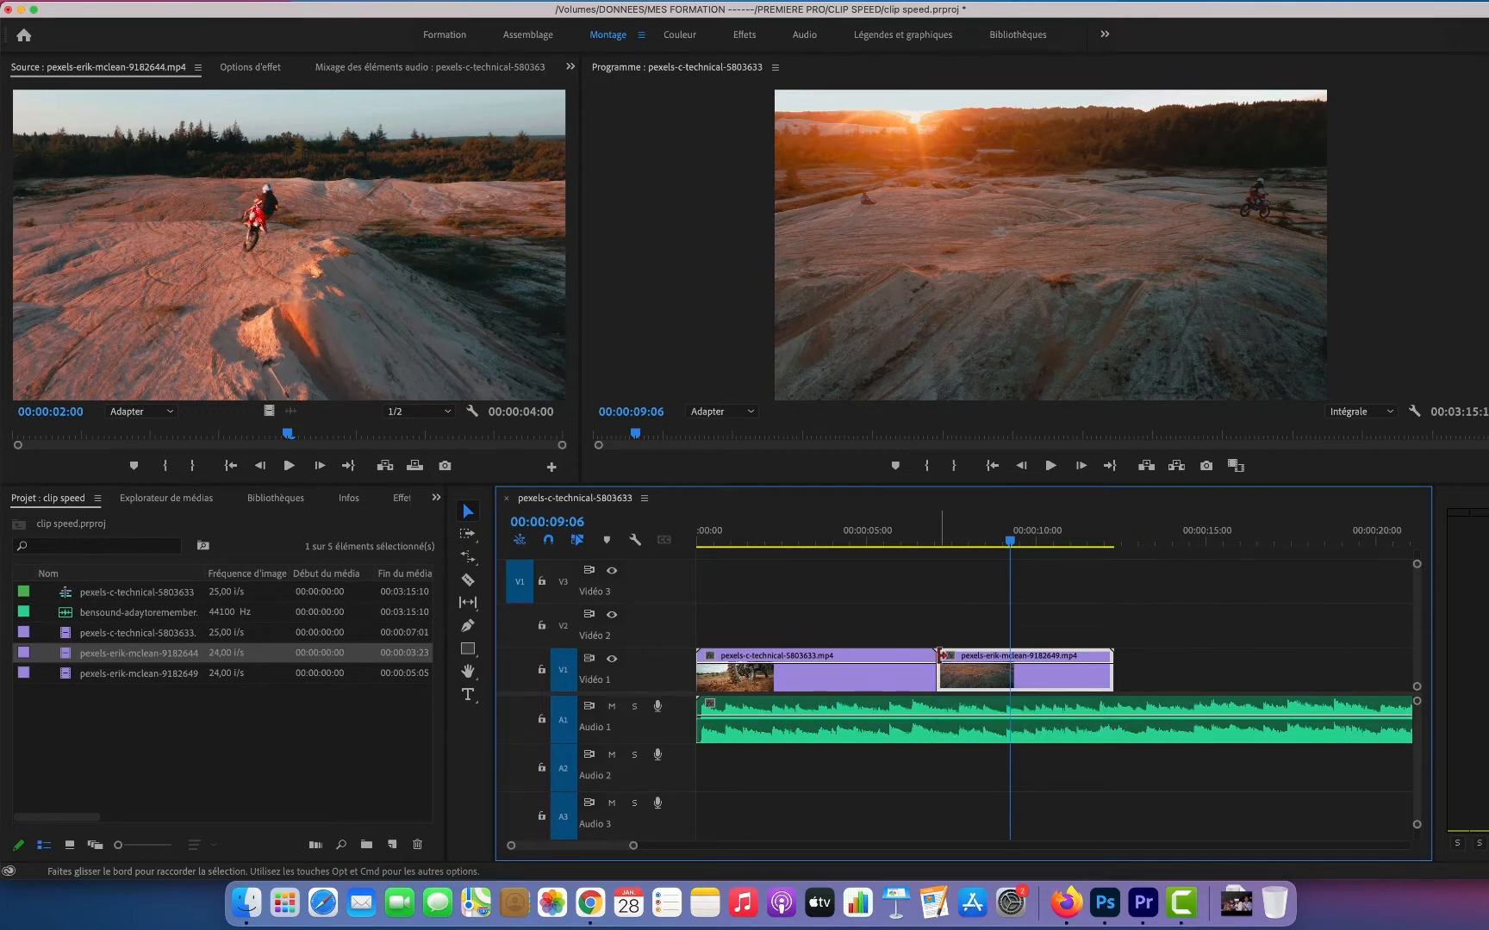
- Insert pexels-erik-mclean-9182644 between the two clips on Video 1, pushing the last clip back
left_click(66, 658)
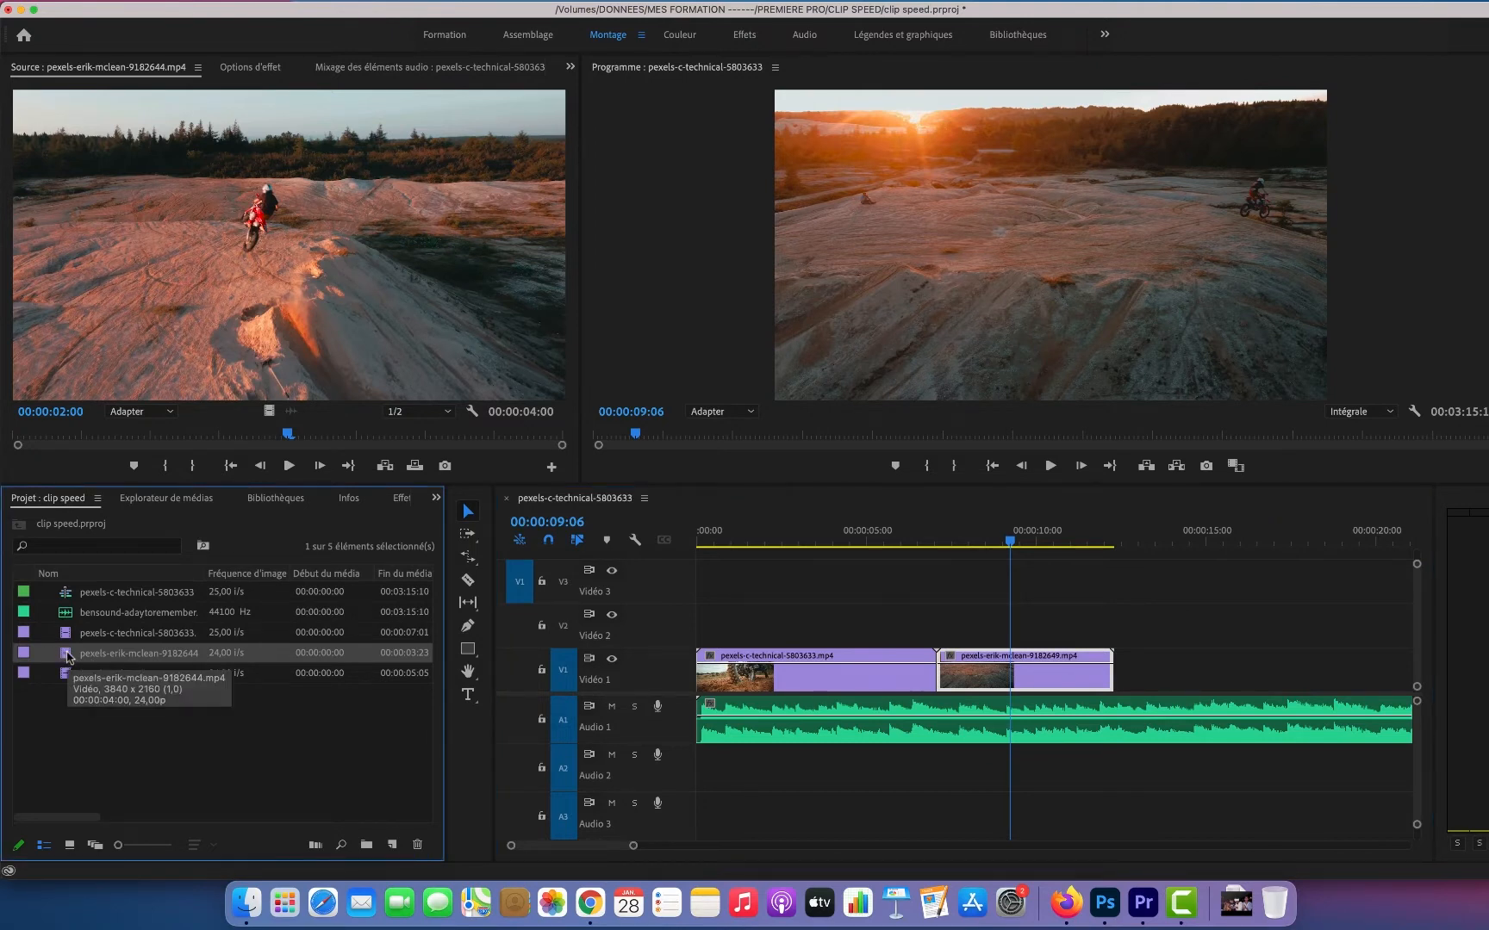
left_click_drag(66, 657, 946, 681)
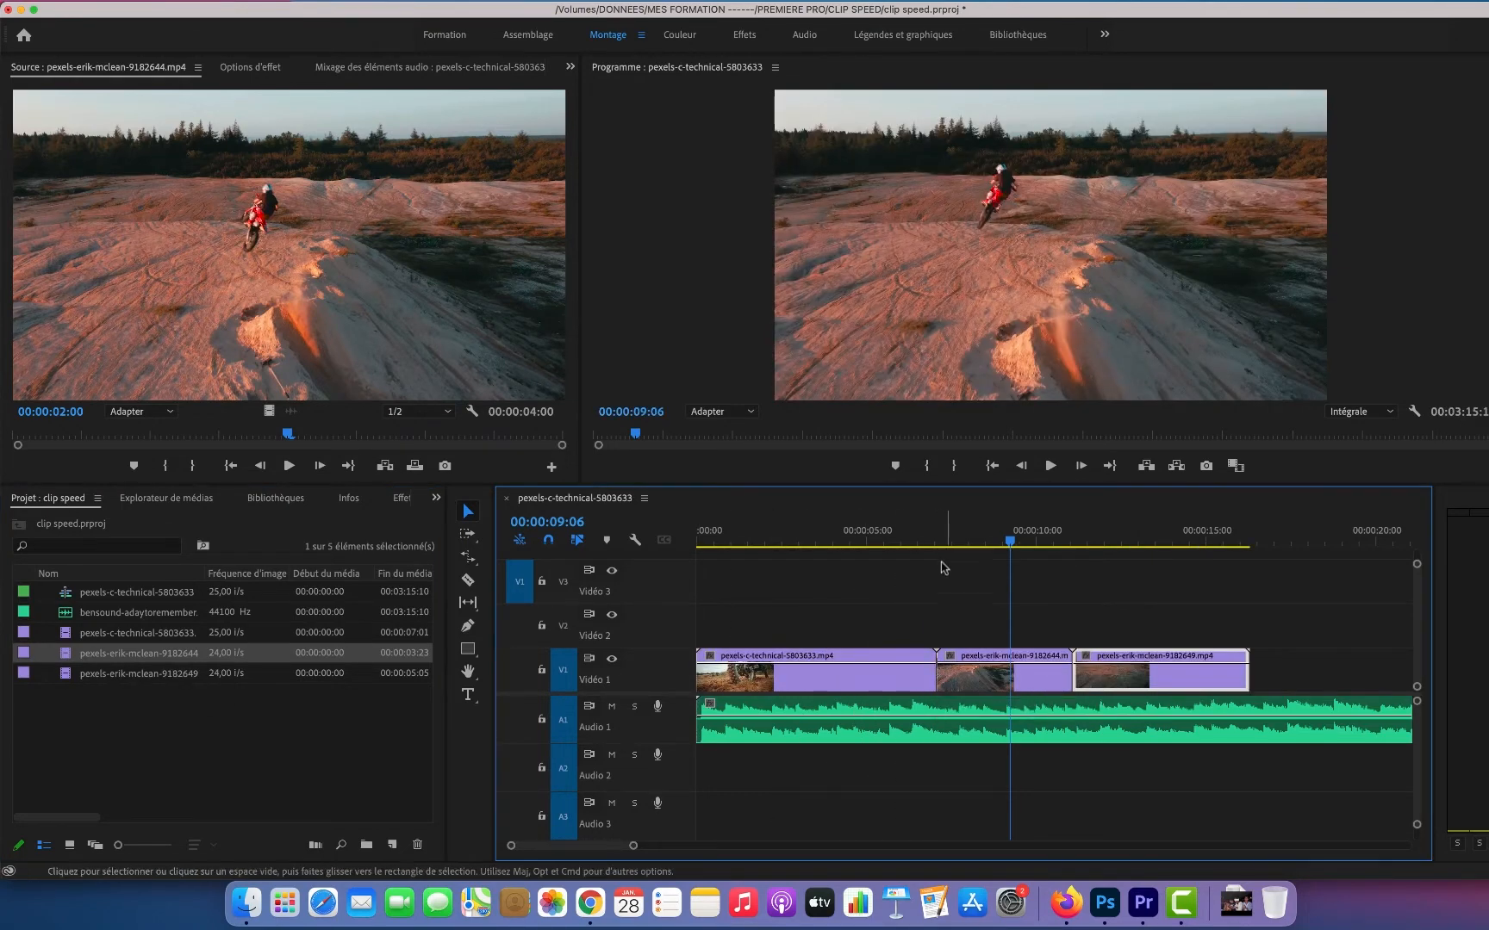
- Play the sequence from 00:00:06:21 into the middle clip to review the motorcycle jump at normal speed
left_click(928, 538)
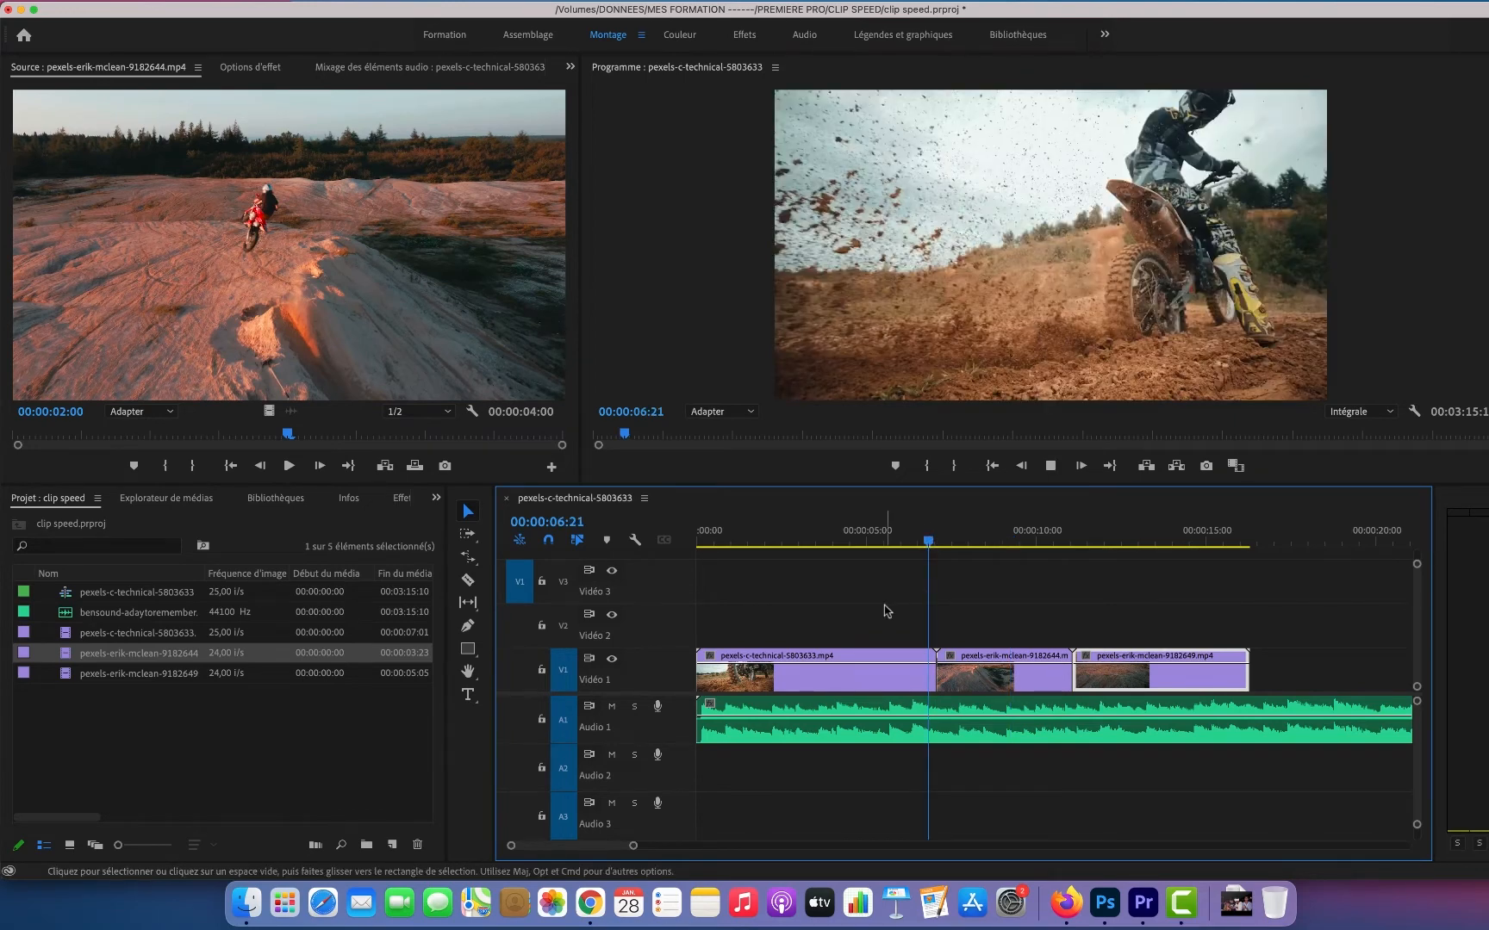
key("space")
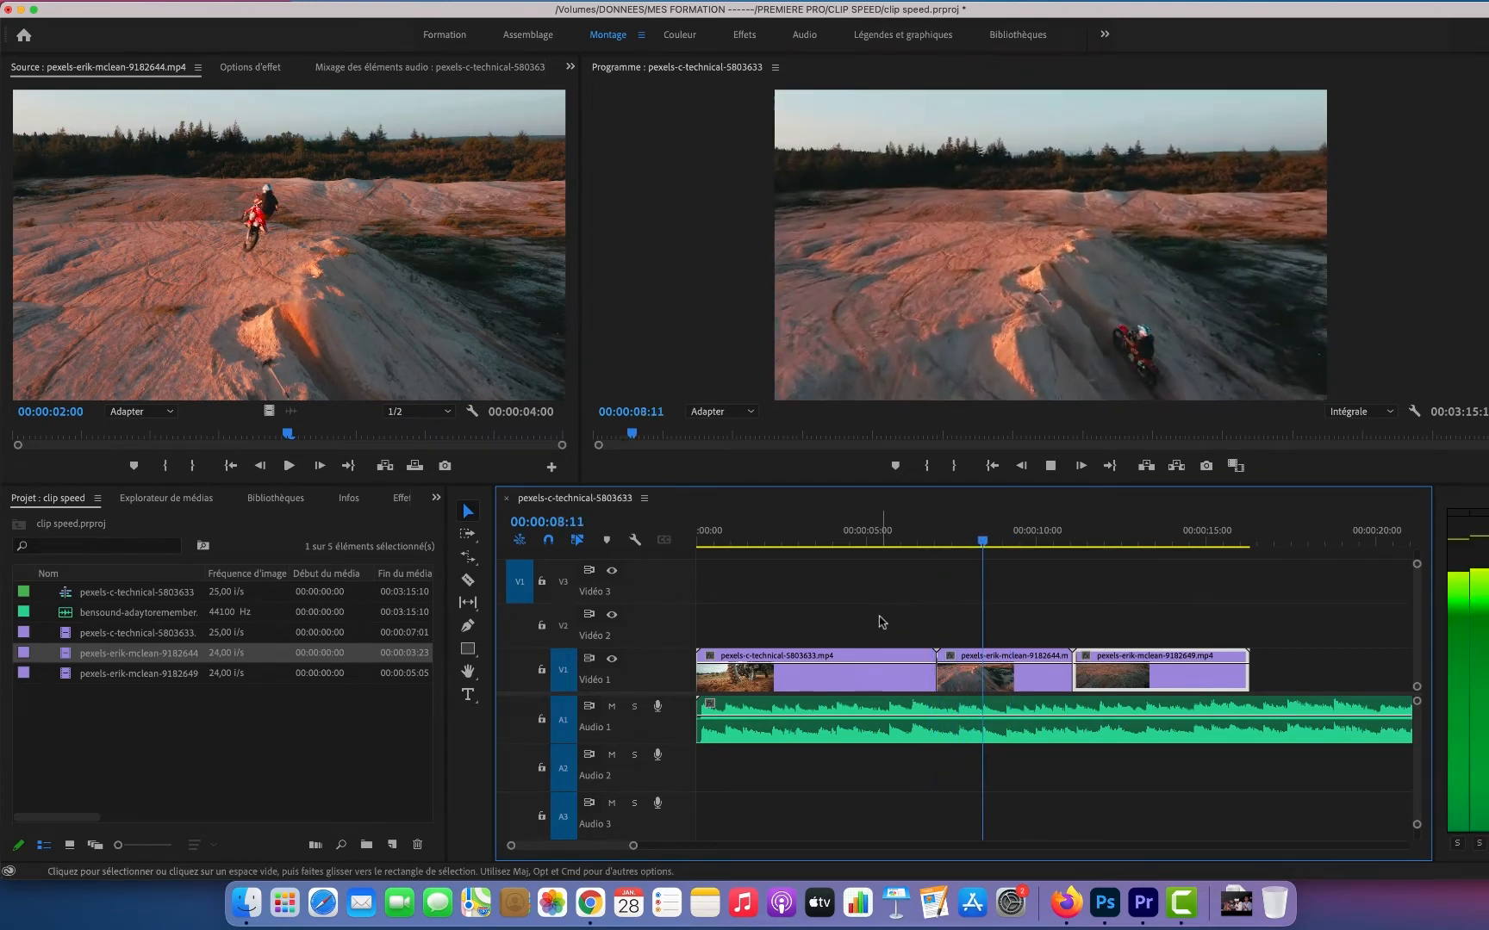
key("space")
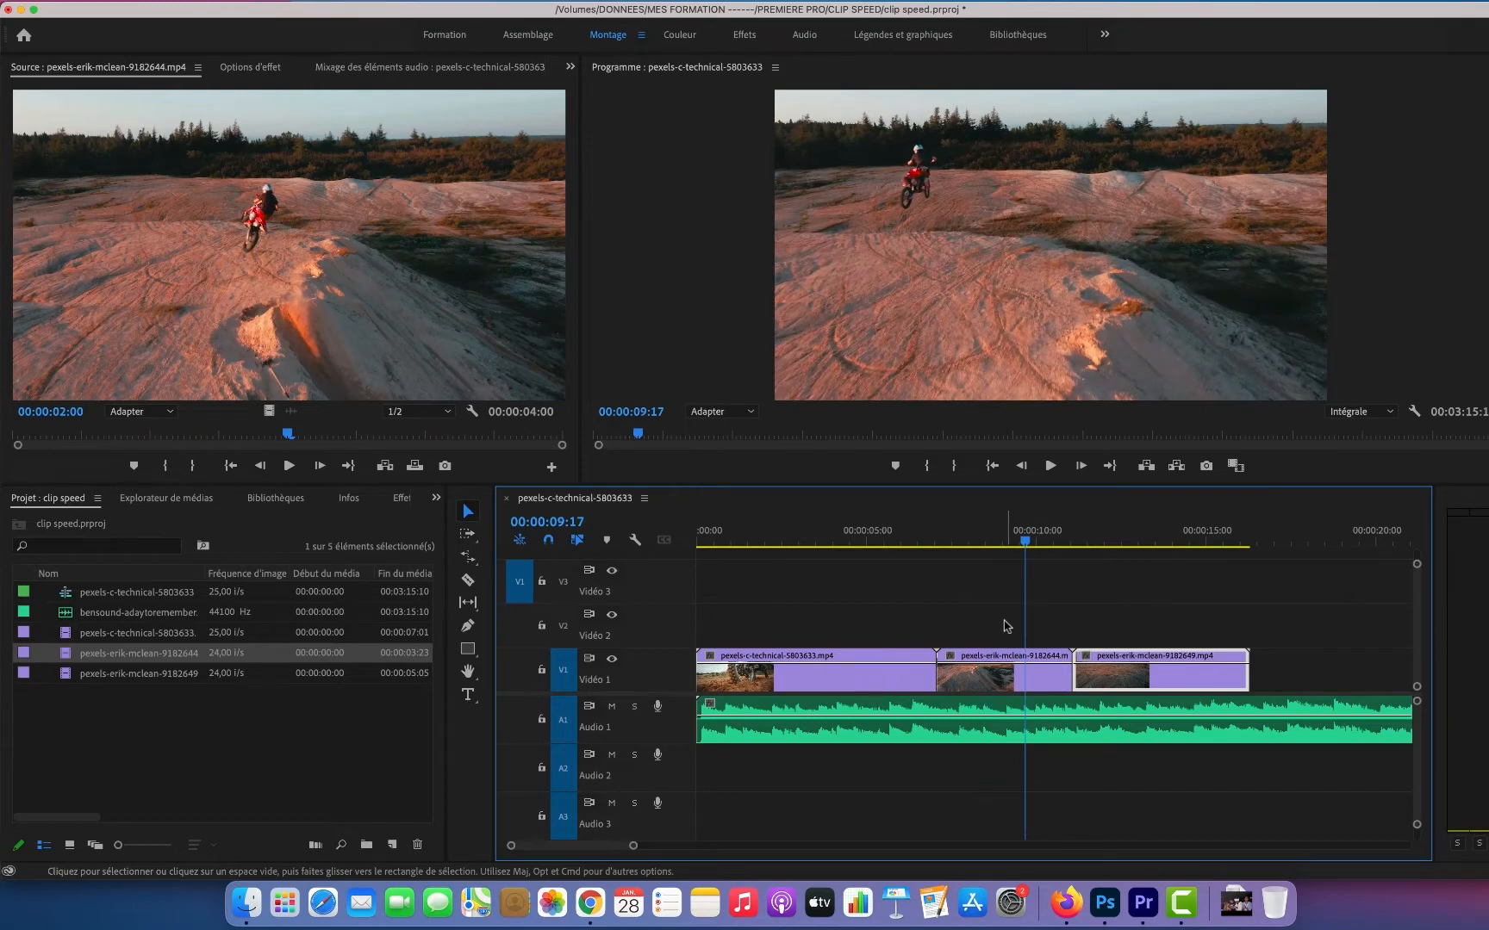
- Cut the middle clip with the Razor tool at 00:00:08:20, where the jump starts, and at 00:00:10:07, where it ends
left_click(1023, 542)
left_click_drag(1024, 544, 1000, 547)
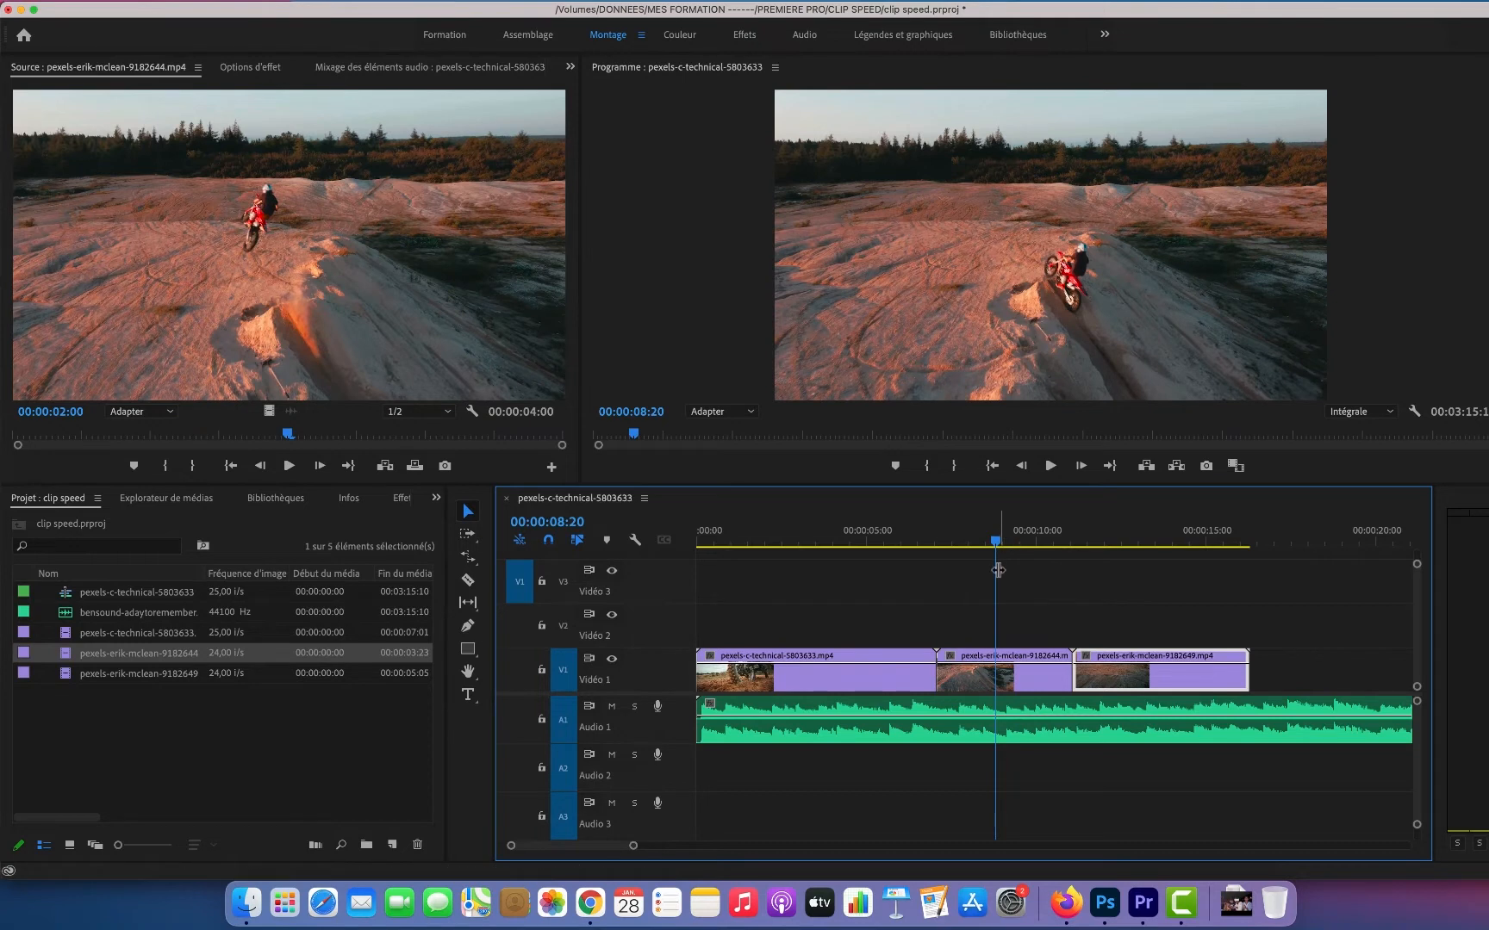
key("c")
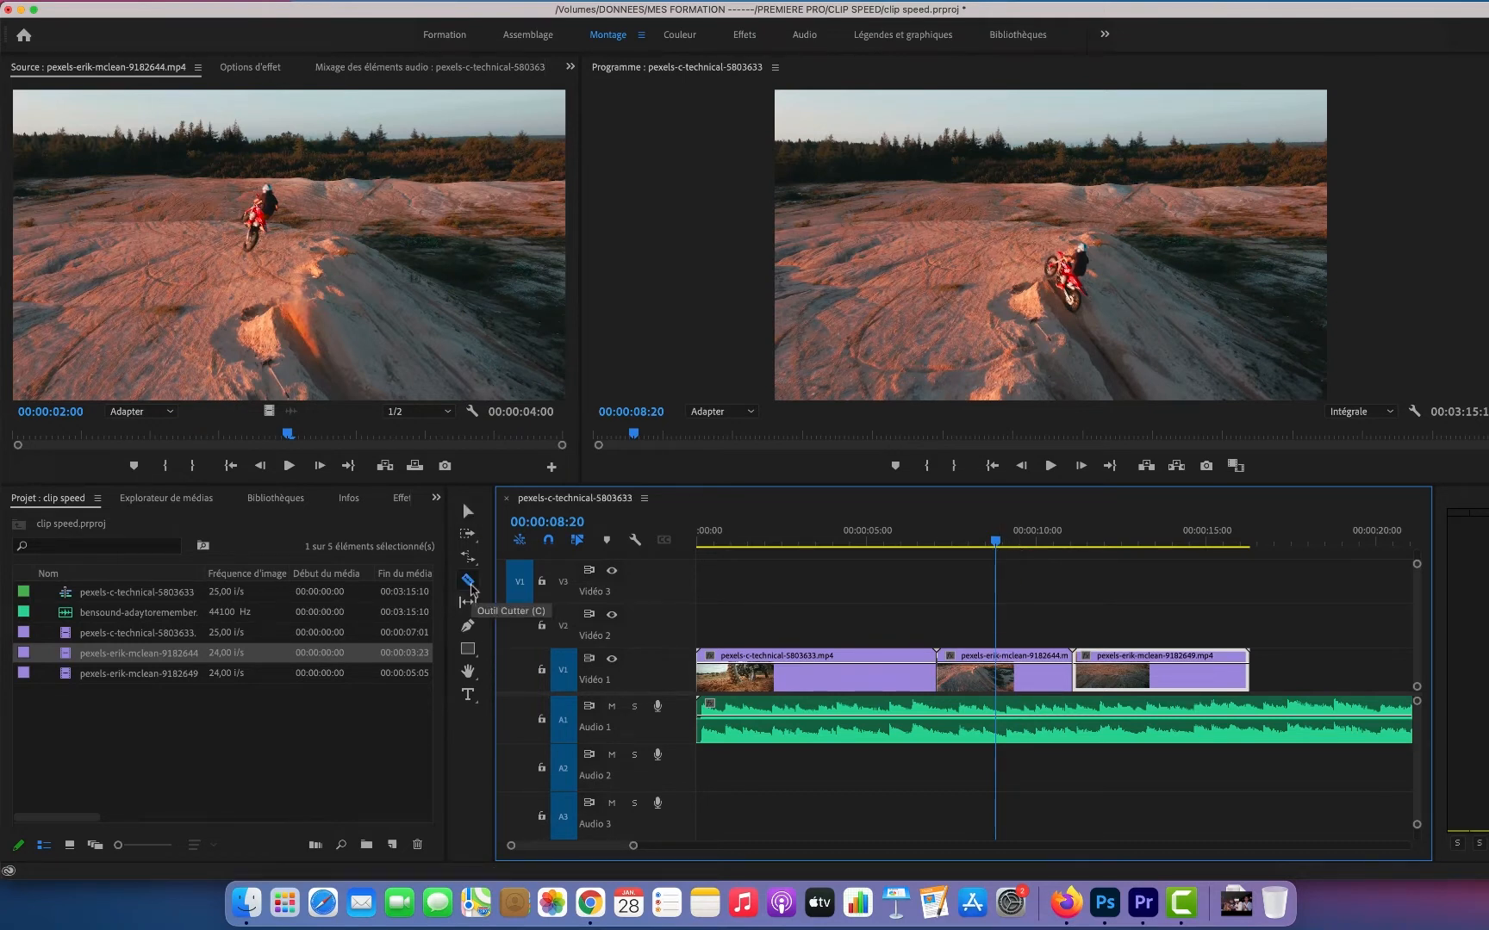
key("c")
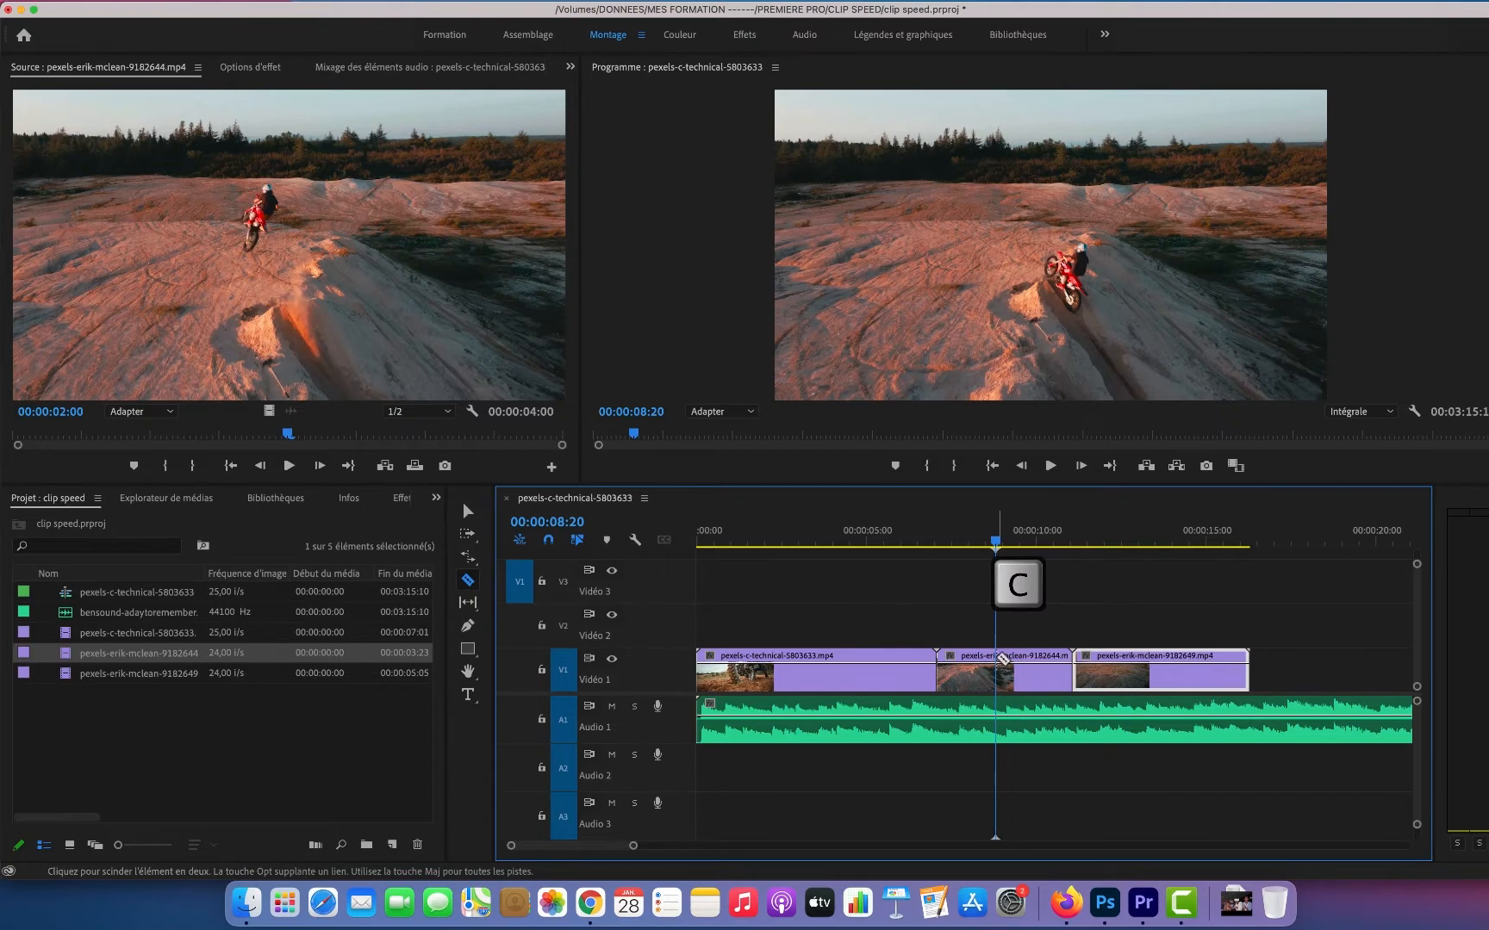
left_click(999, 659)
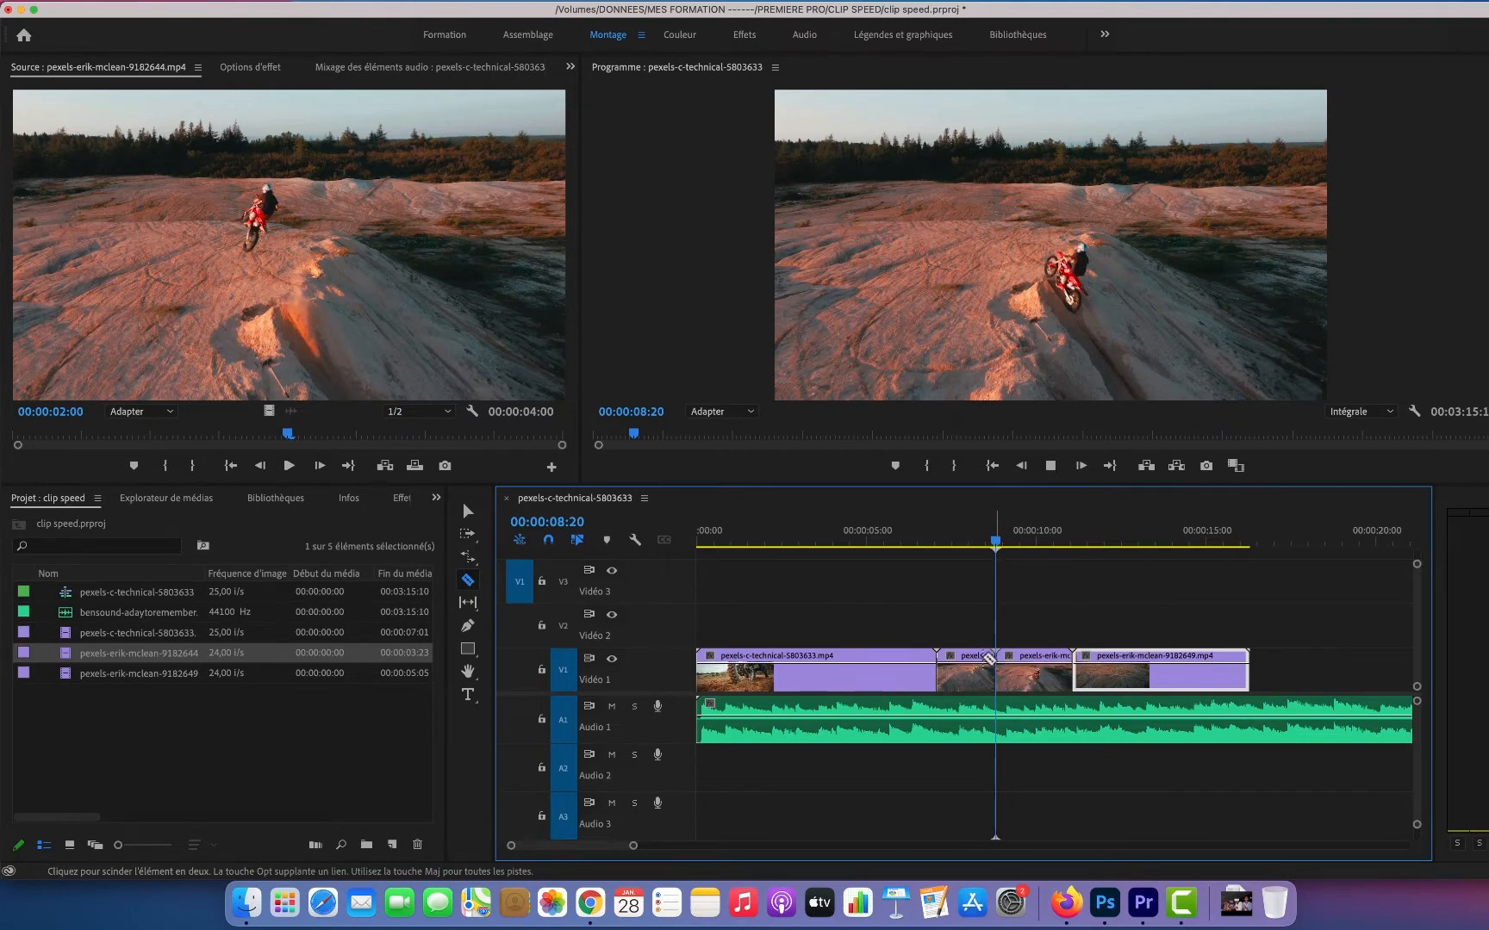
key("space")
key("space")
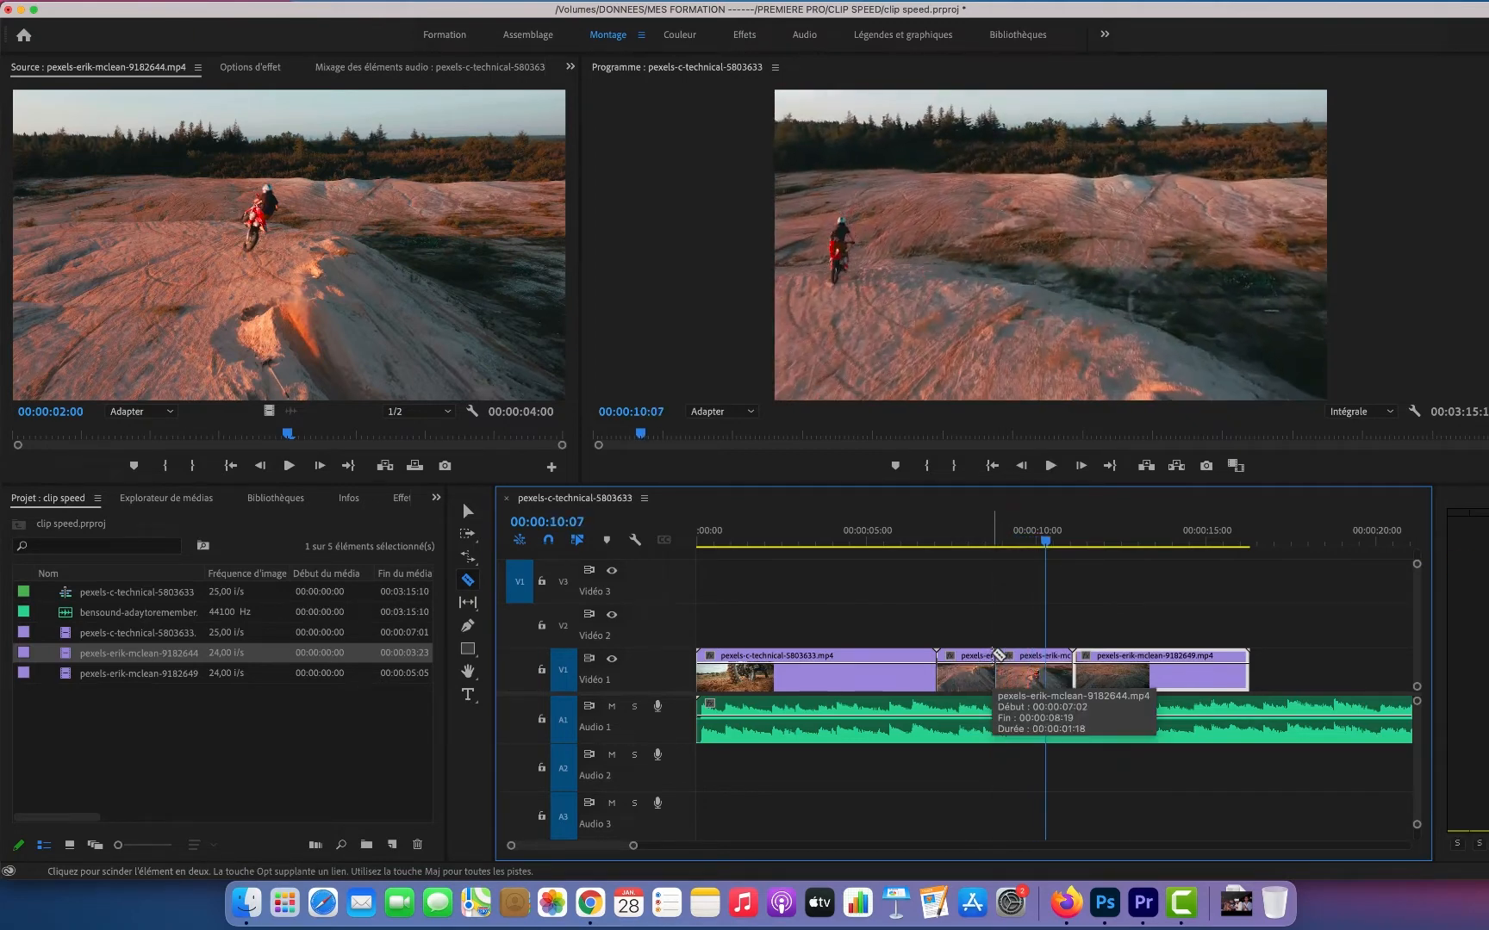
left_click(1046, 660)
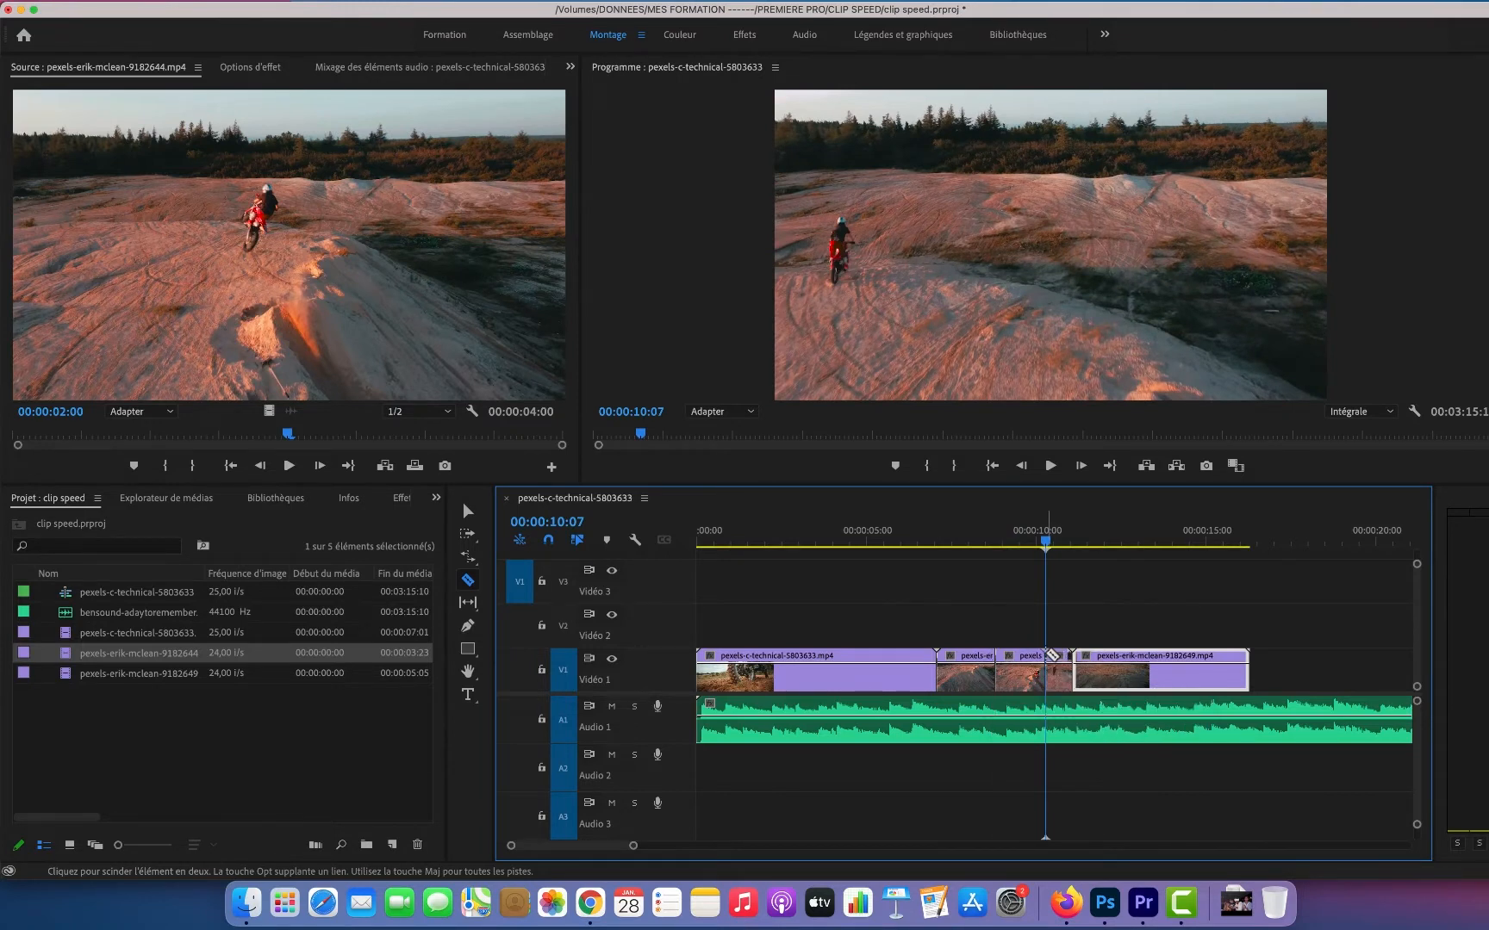
- Slow the cut jump segment to about 31% by lengthening its duration in Speed/Duration, with ripple enabled
key("v")
left_click(1023, 659)
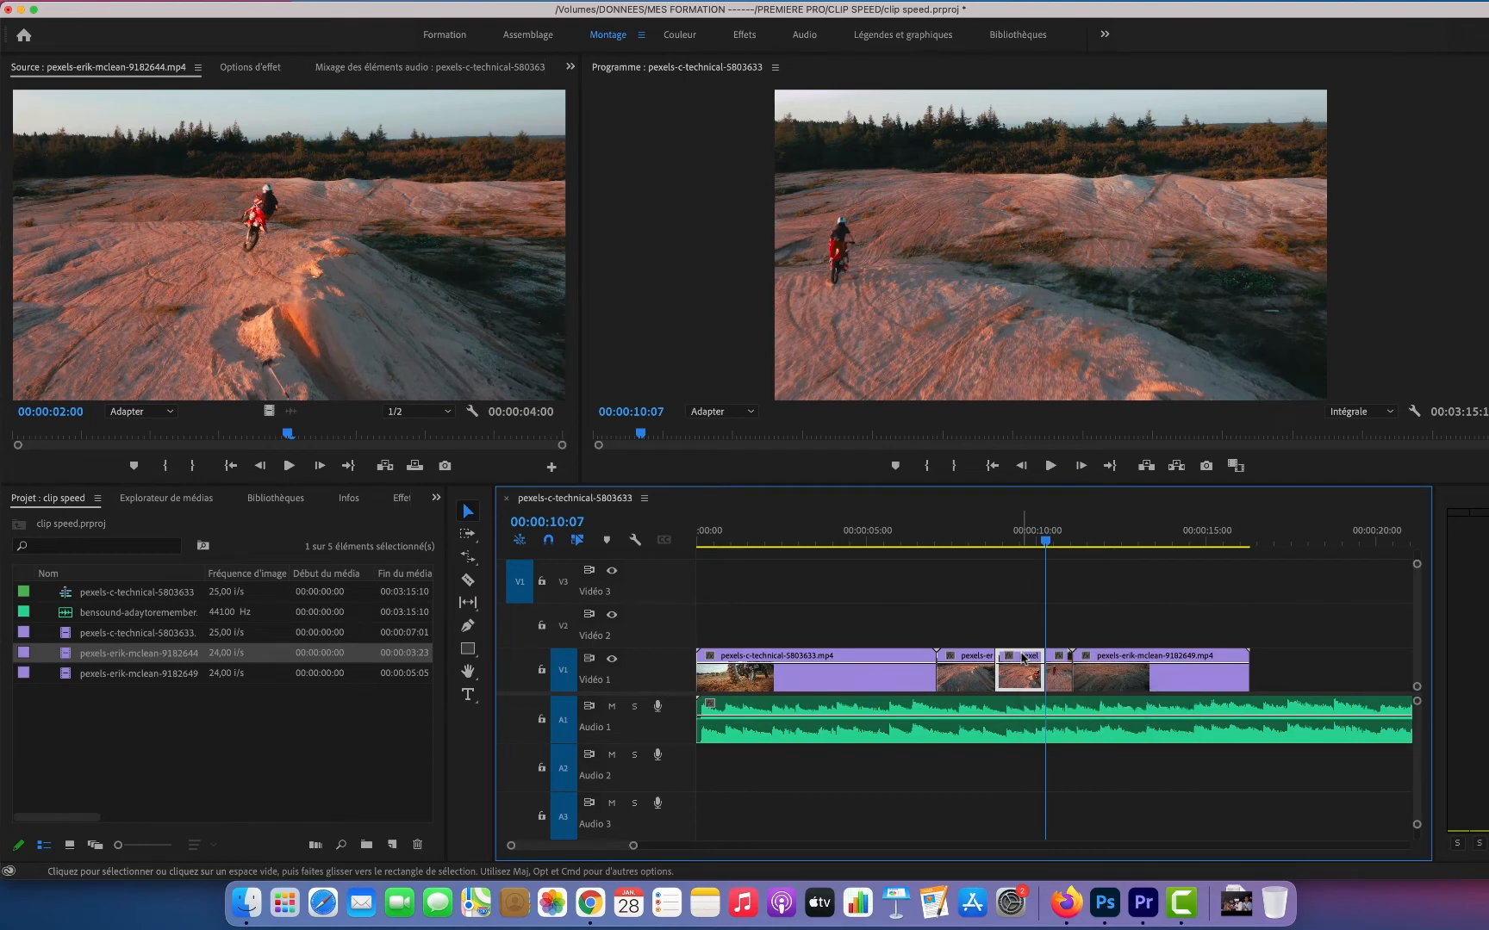
right_click(1023, 659)
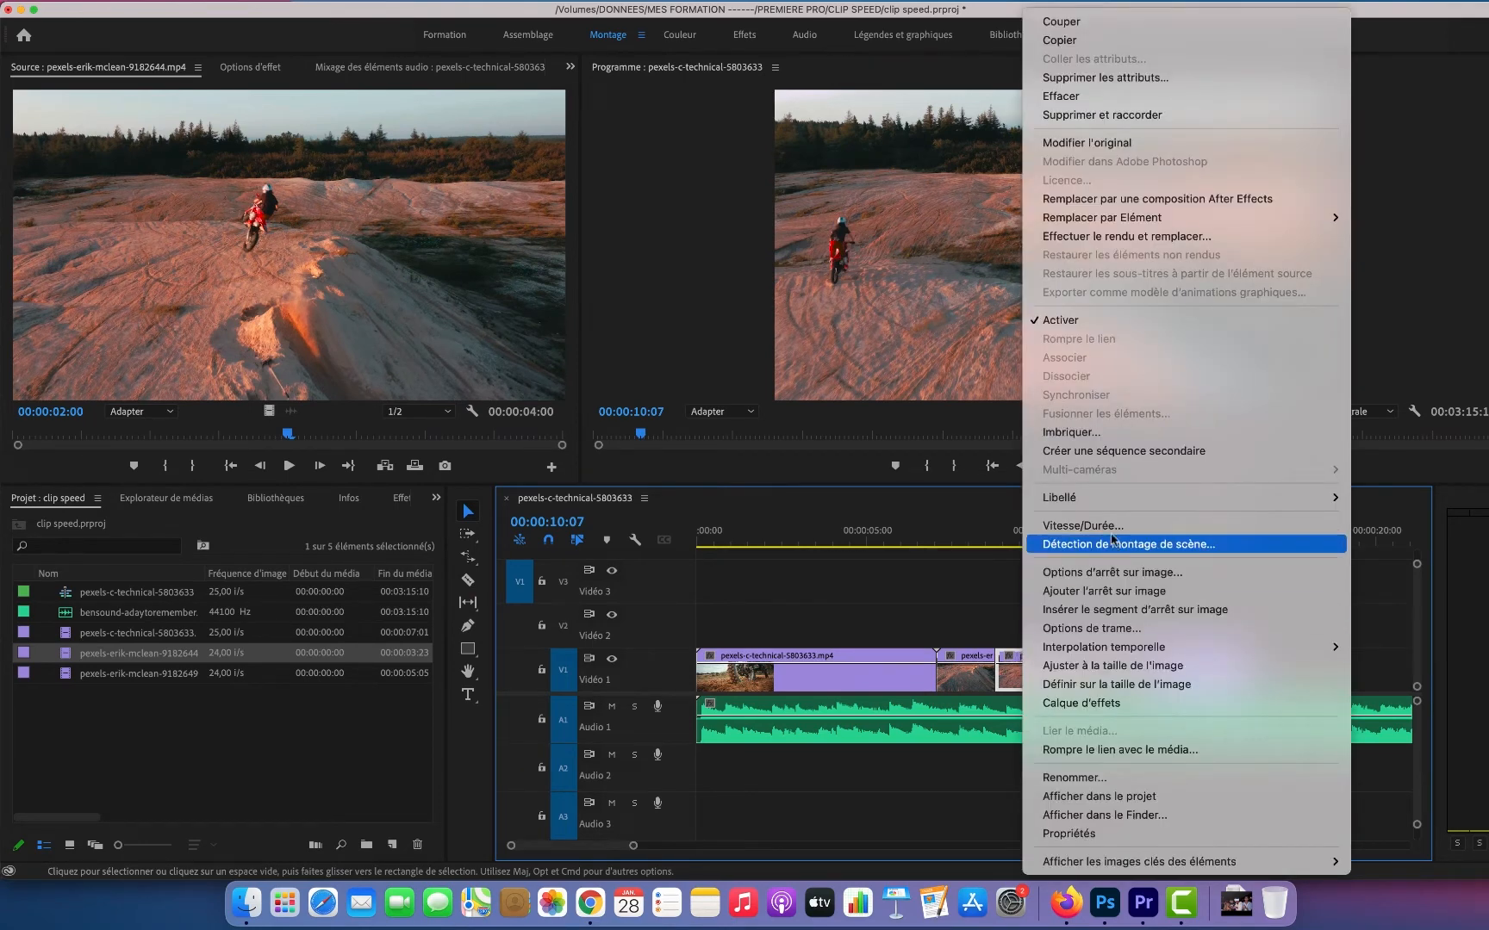
left_click(1083, 526)
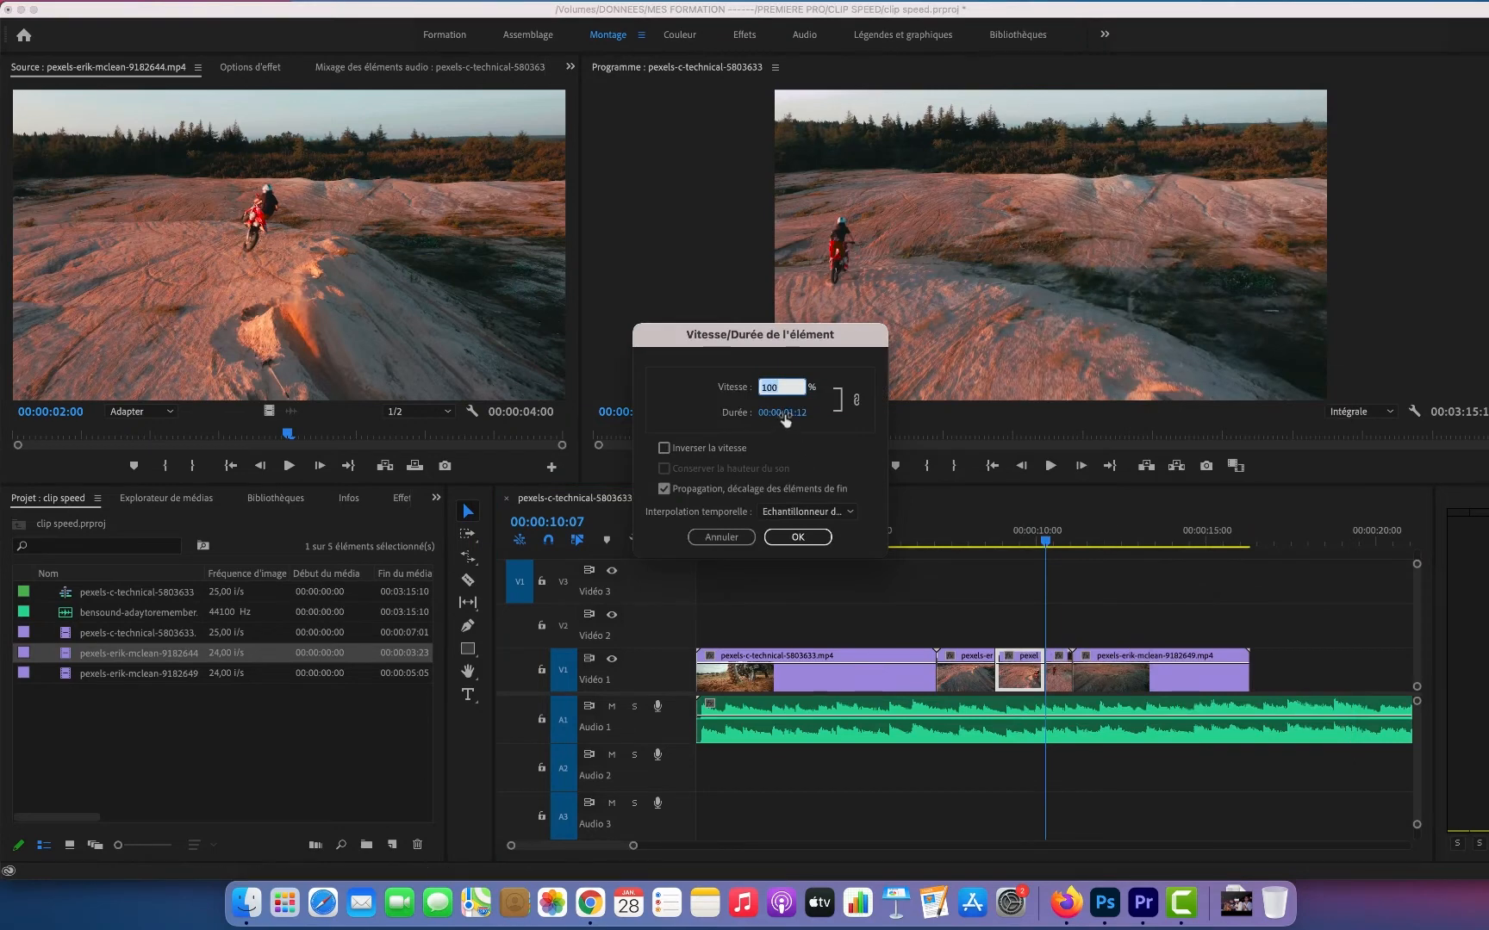
mouse_move(784, 415)
left_mouse_down()
mouse_move(823, 417)
mouse_move(792, 422)
left_mouse_up()
left_click(798, 537)
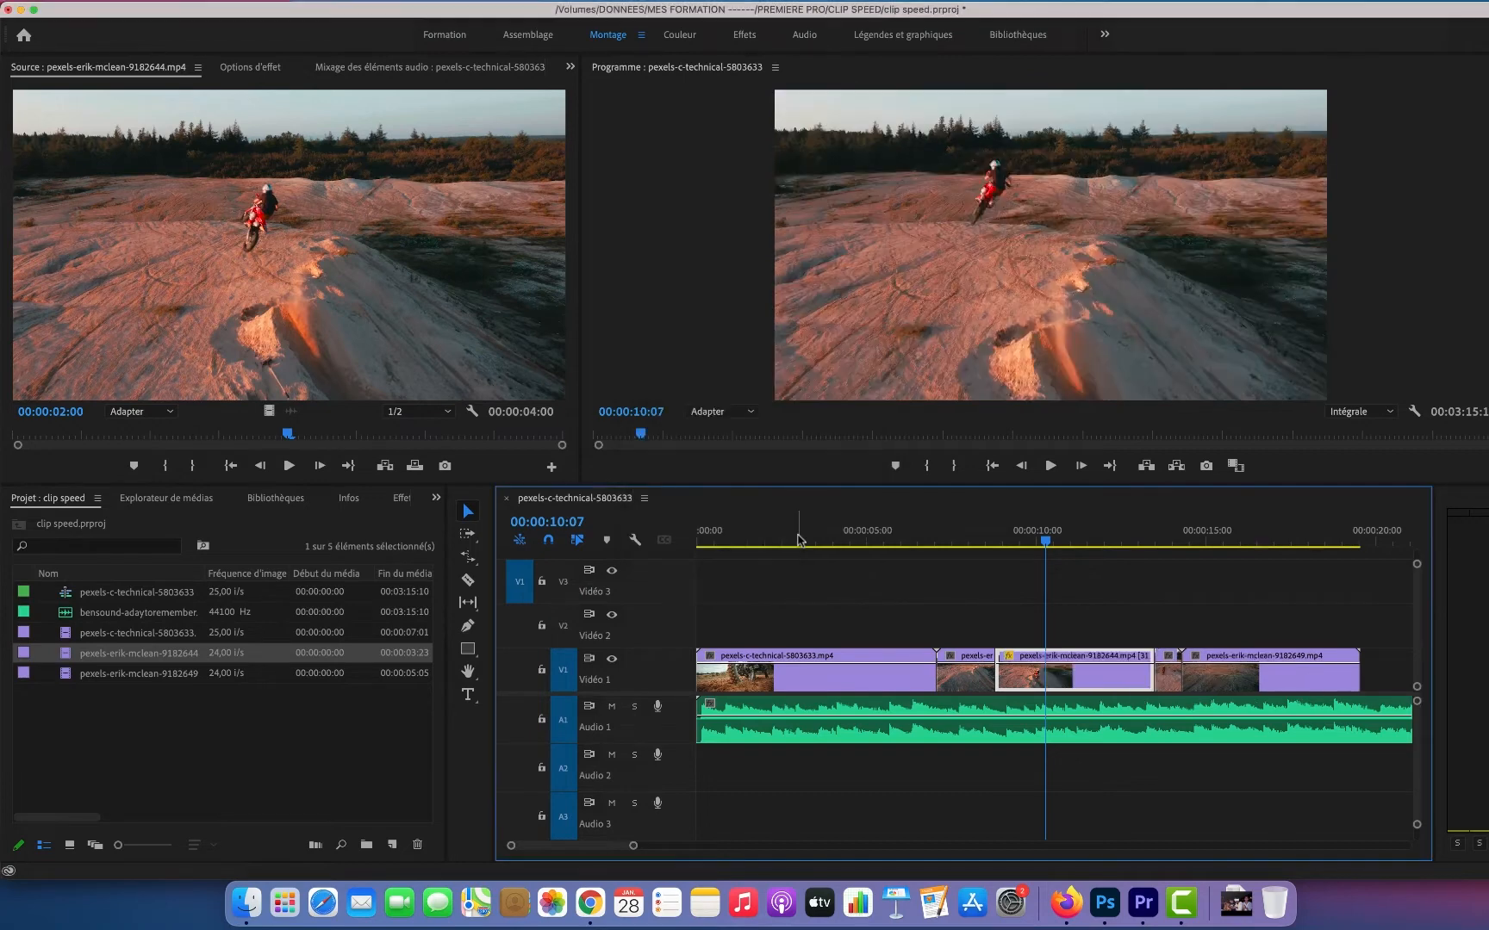
- Play the sequence from 00:00:06:07 through the slowed jump segment and into the last clip
left_click(979, 541)
left_click(910, 543)
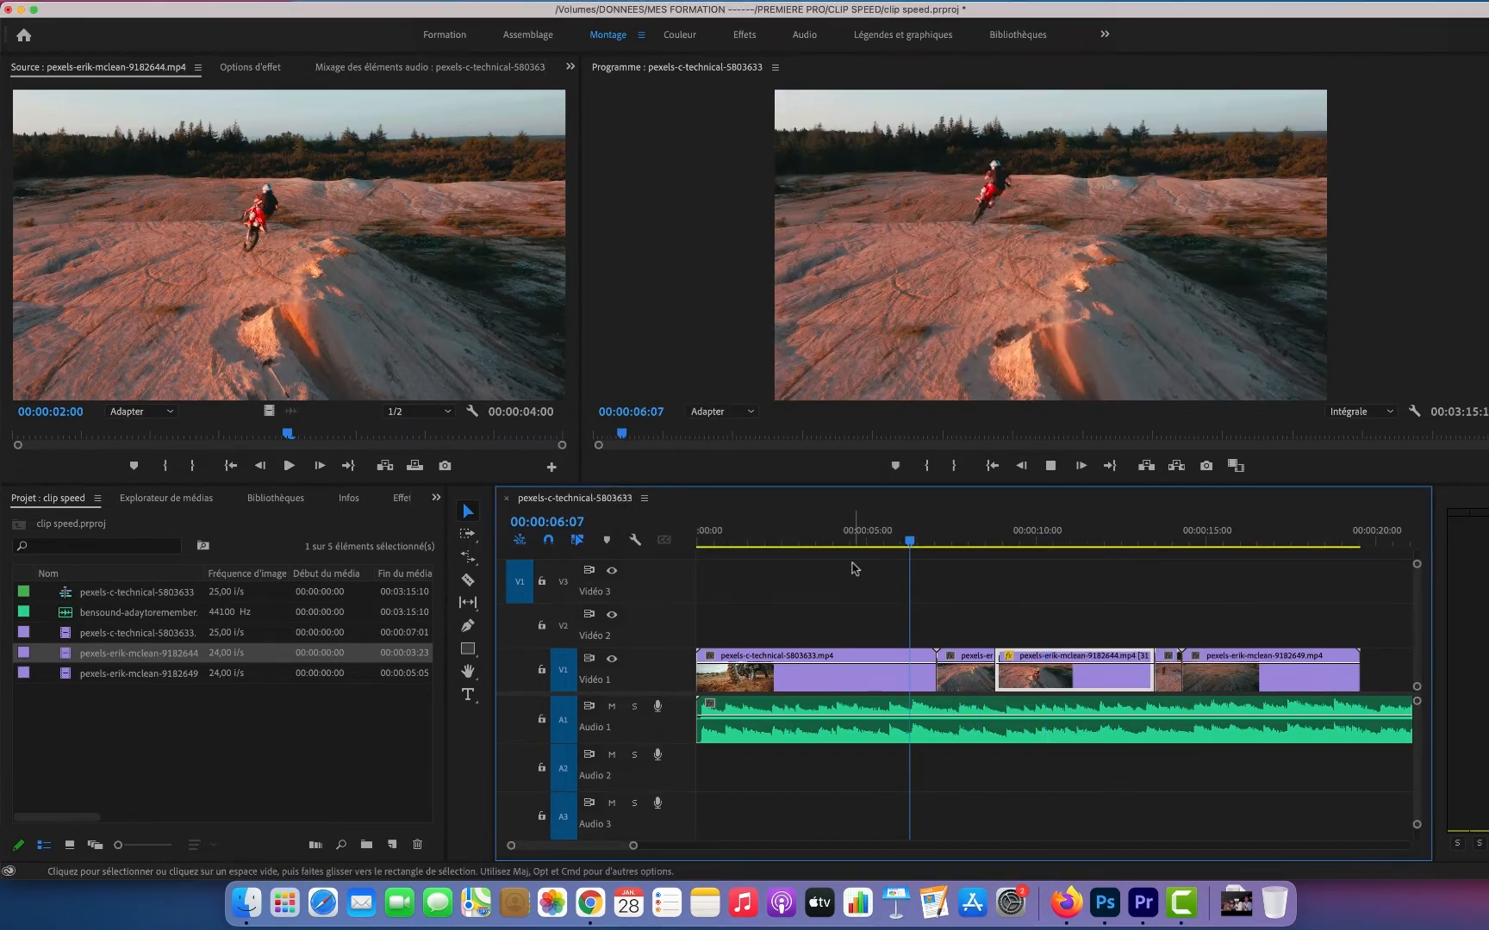
key("space")
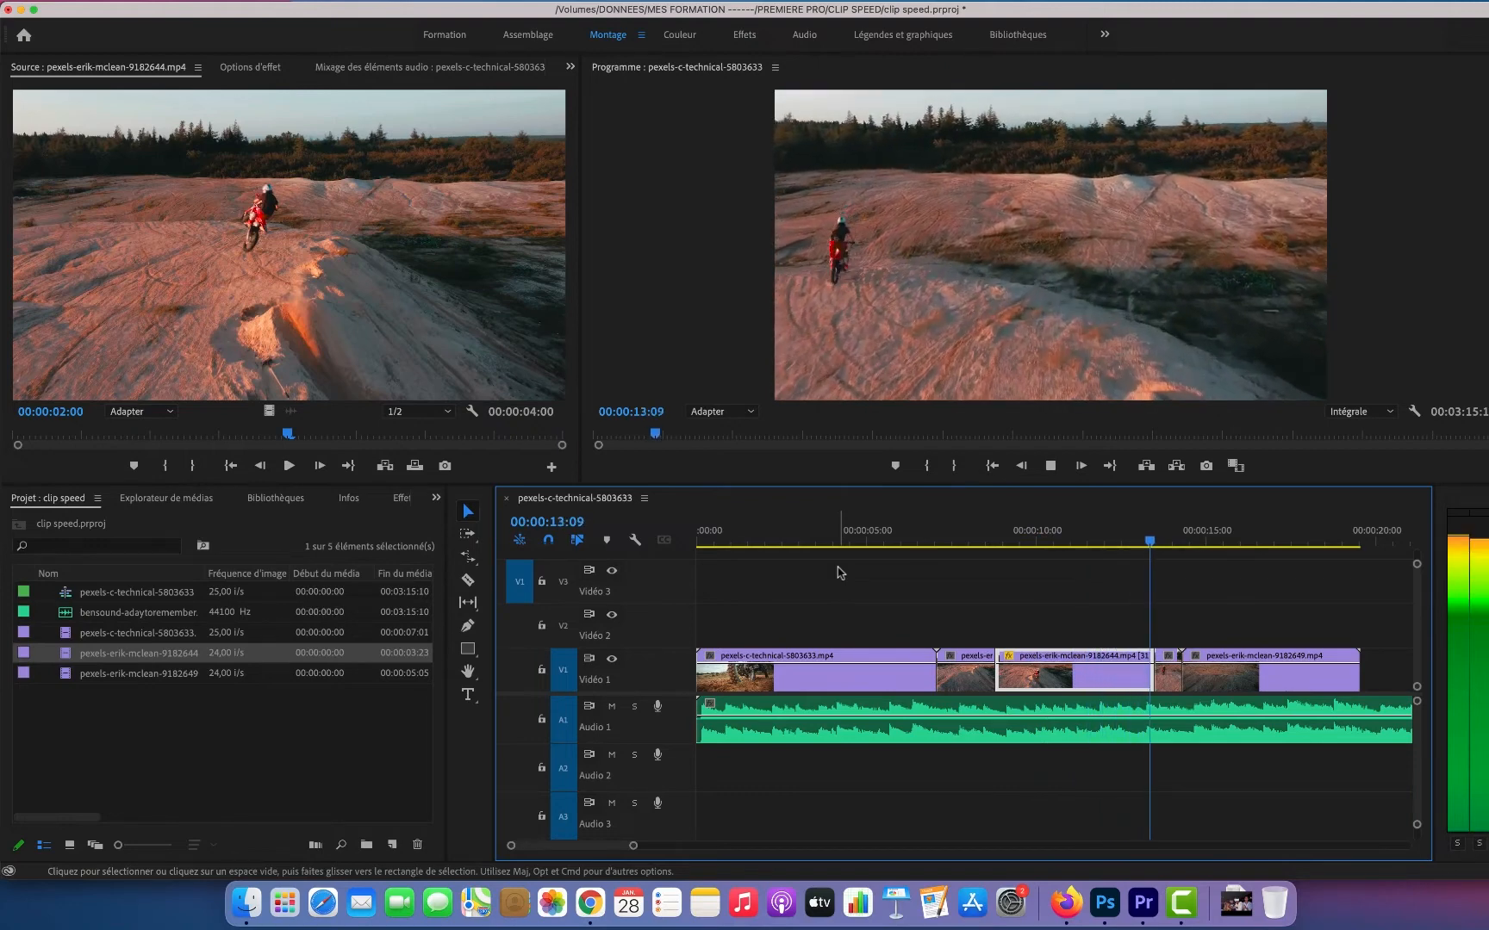
key("space")
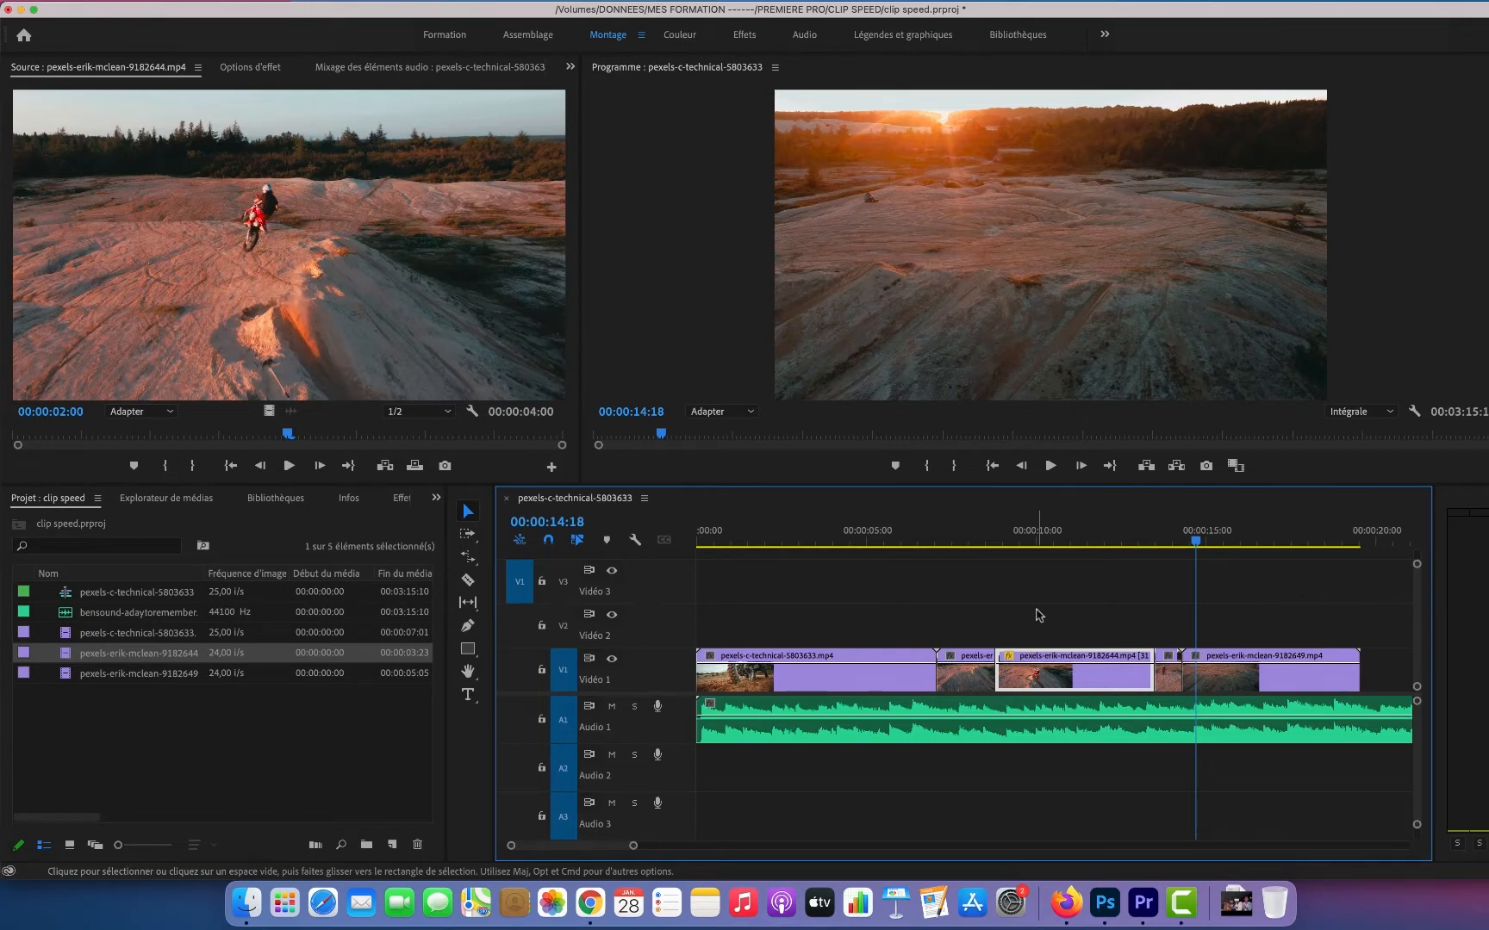
- Undo the slowdown and both cuts on the middle clip
key("super+z")
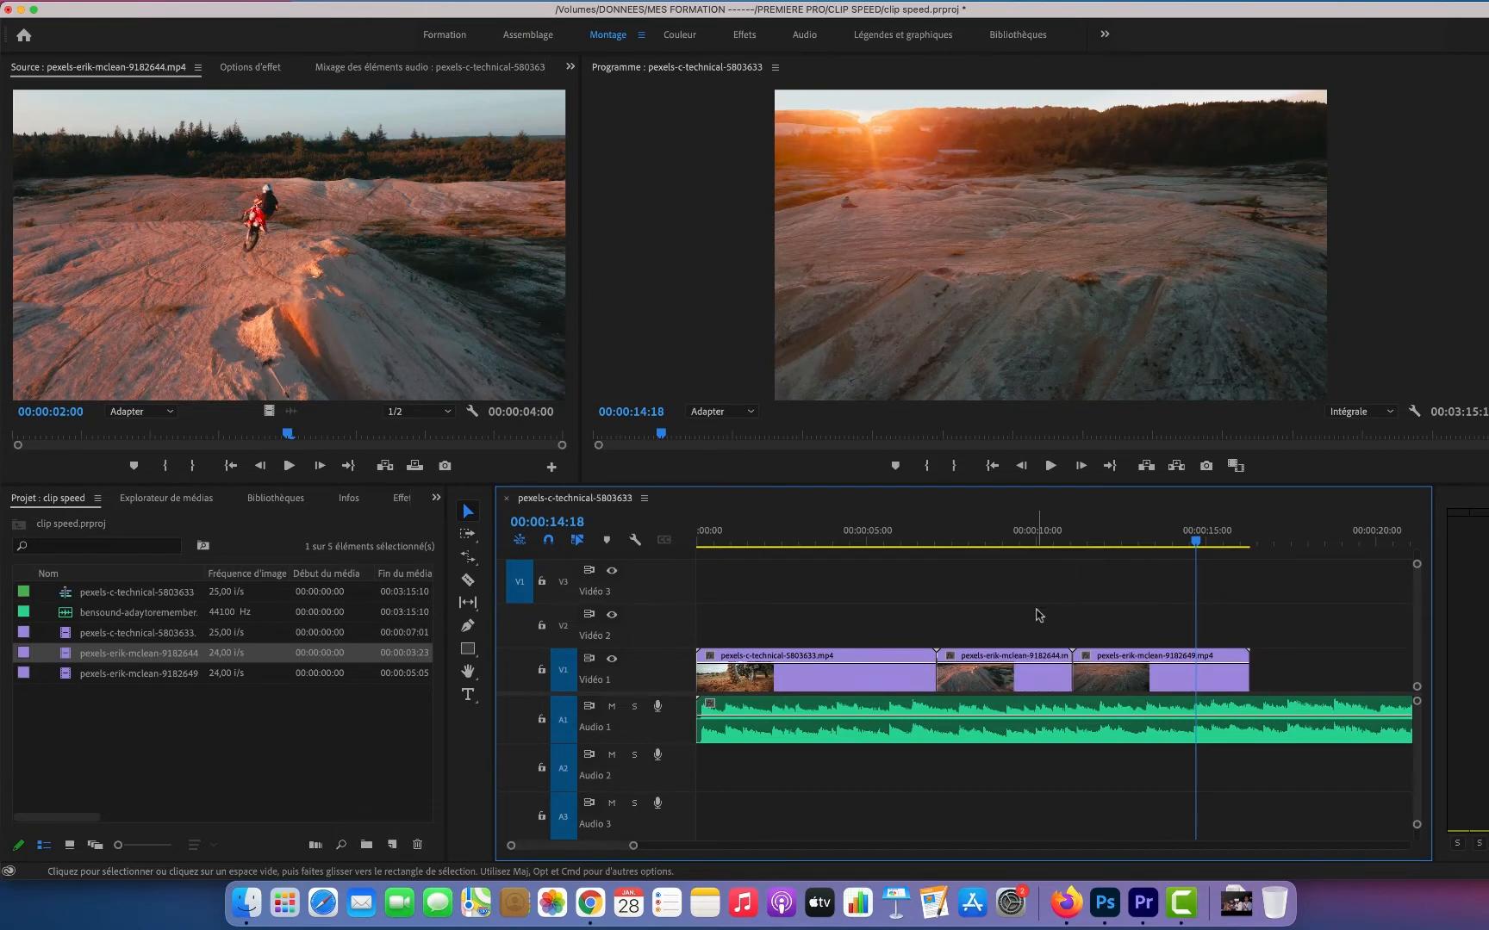
- Move the playhead to 00:00:08:20 in the middle clip and view the clip's Time Remapping keyframe option
left_click(985, 541)
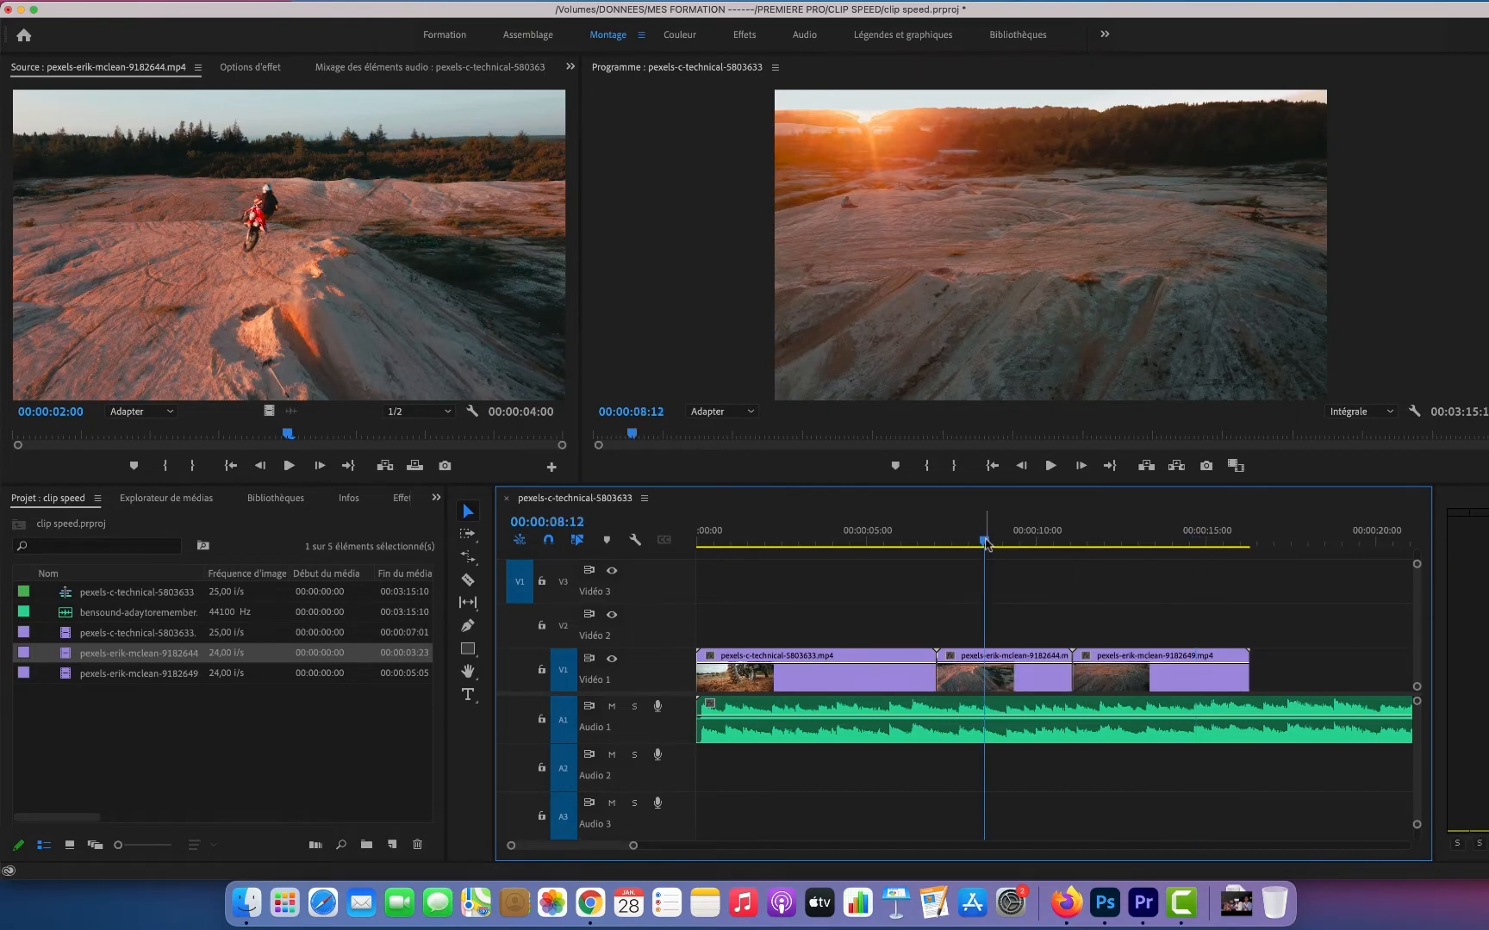
left_click_drag(986, 543, 999, 546)
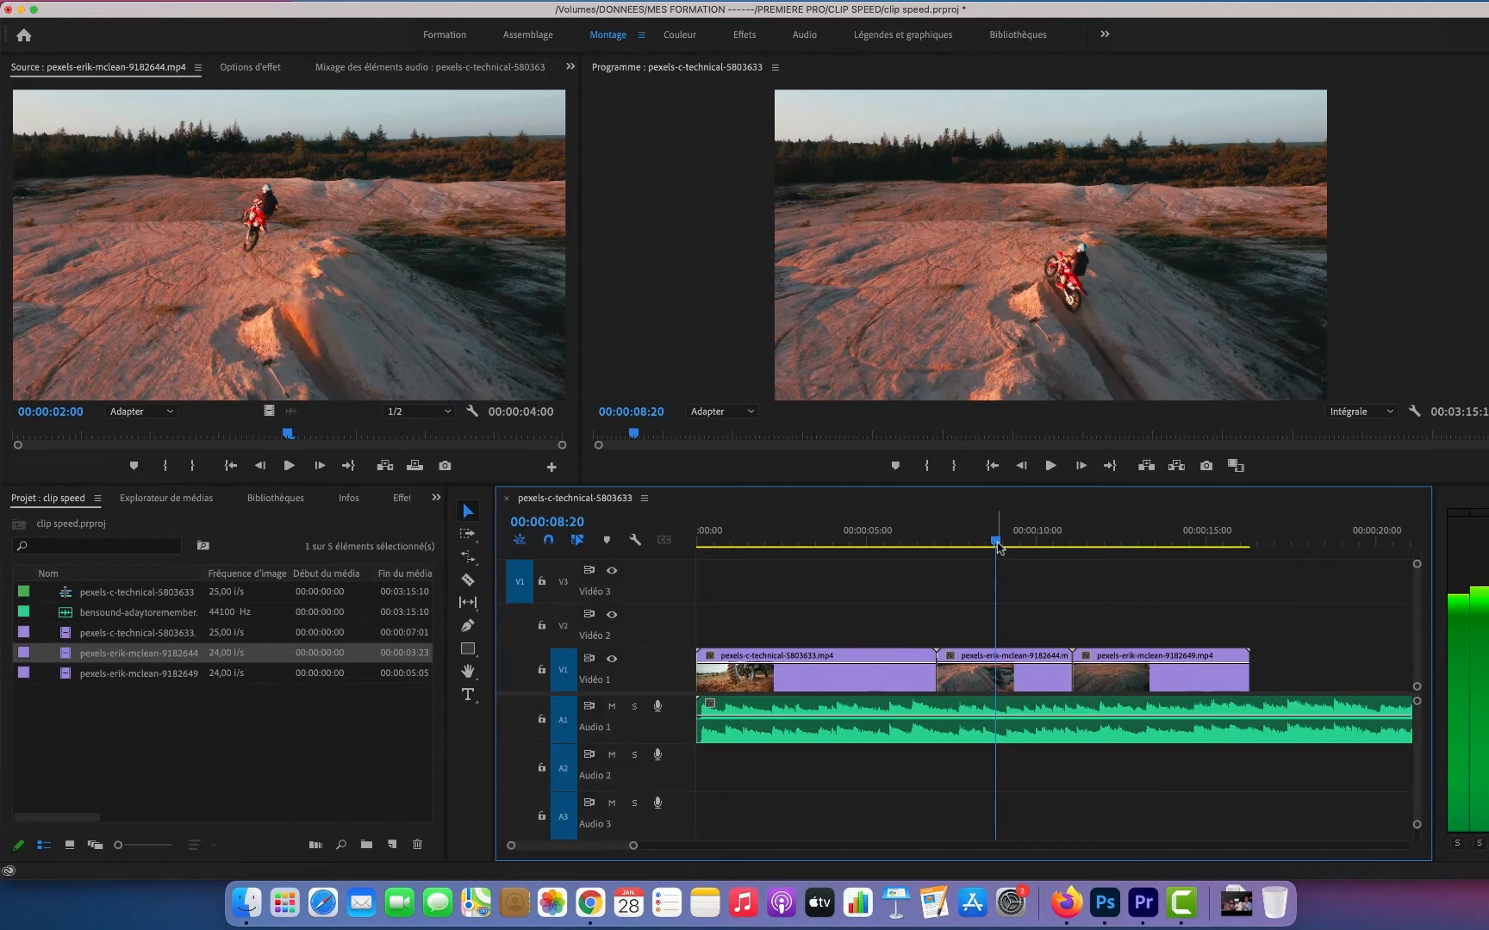
key("Right")
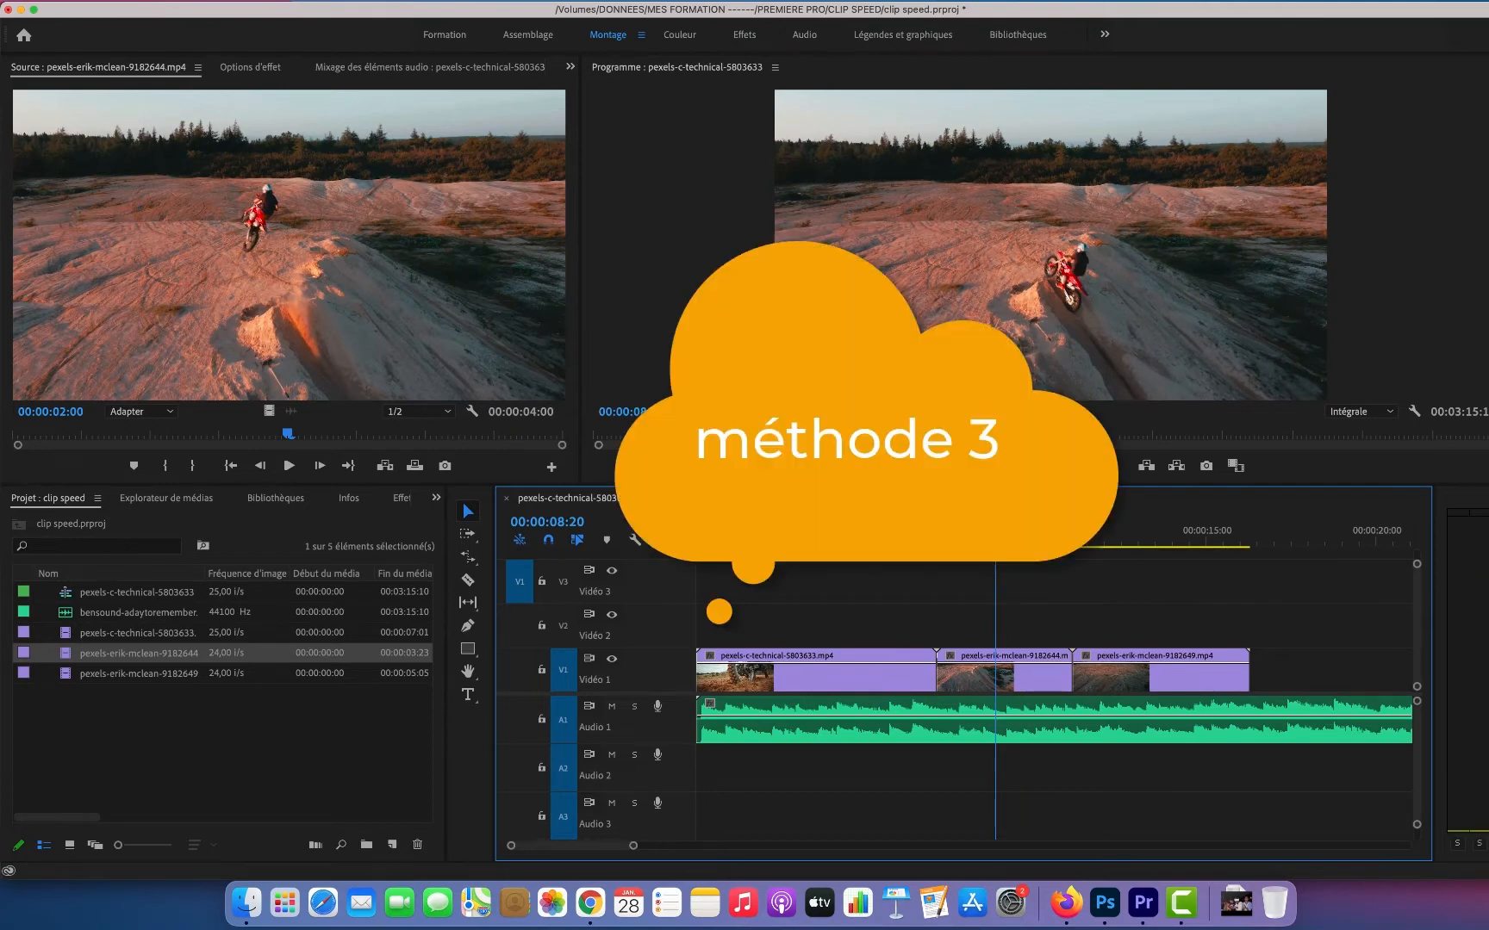
right_click(1015, 660)
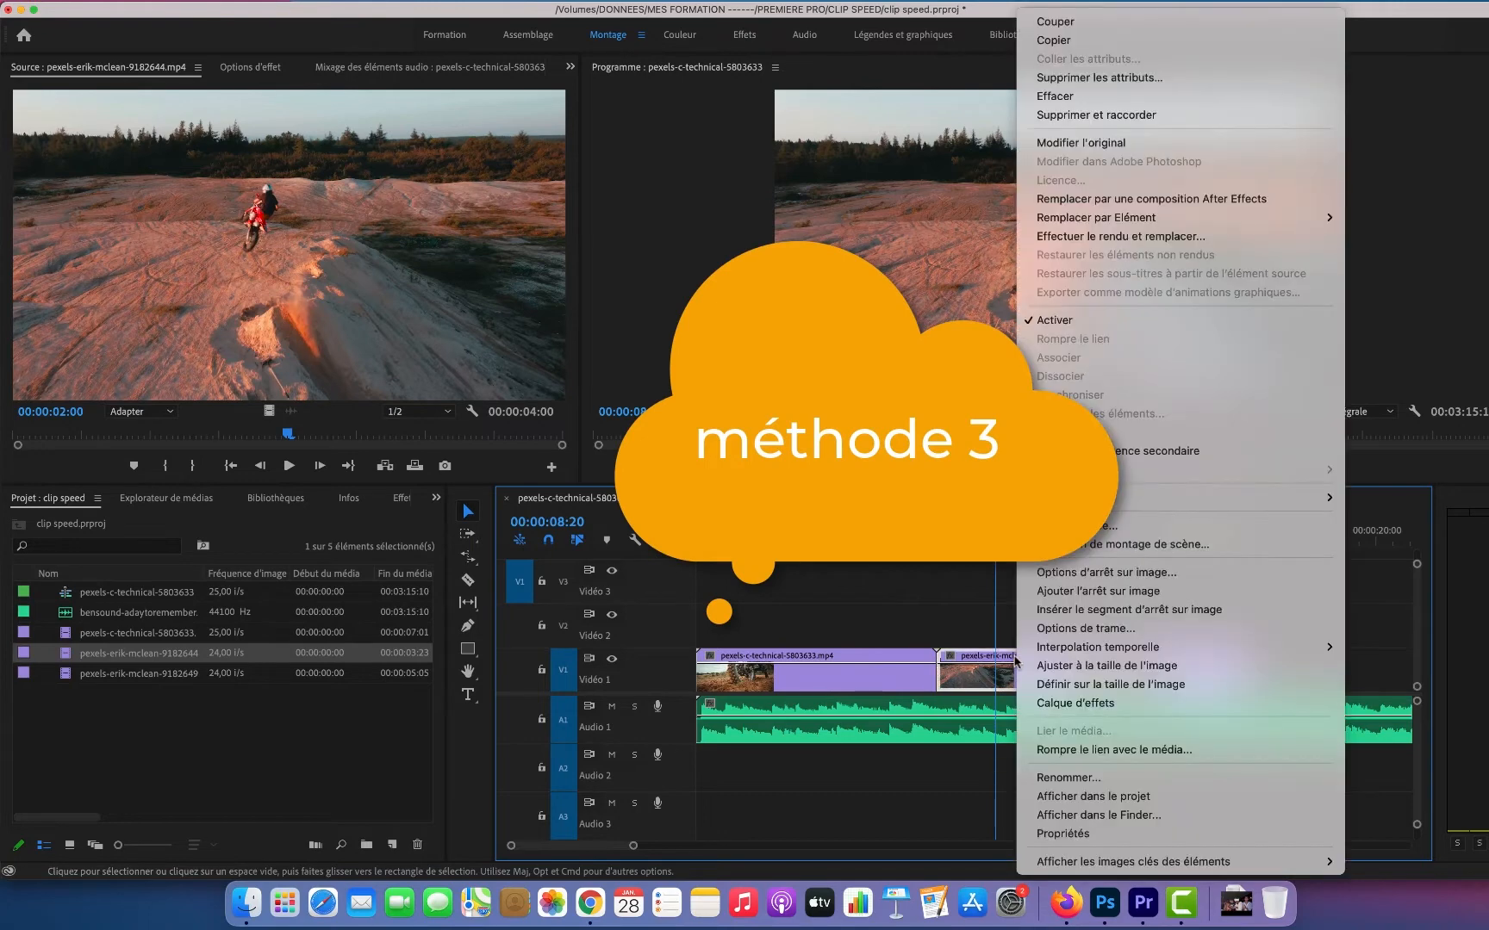
mouse_move(1106, 864)
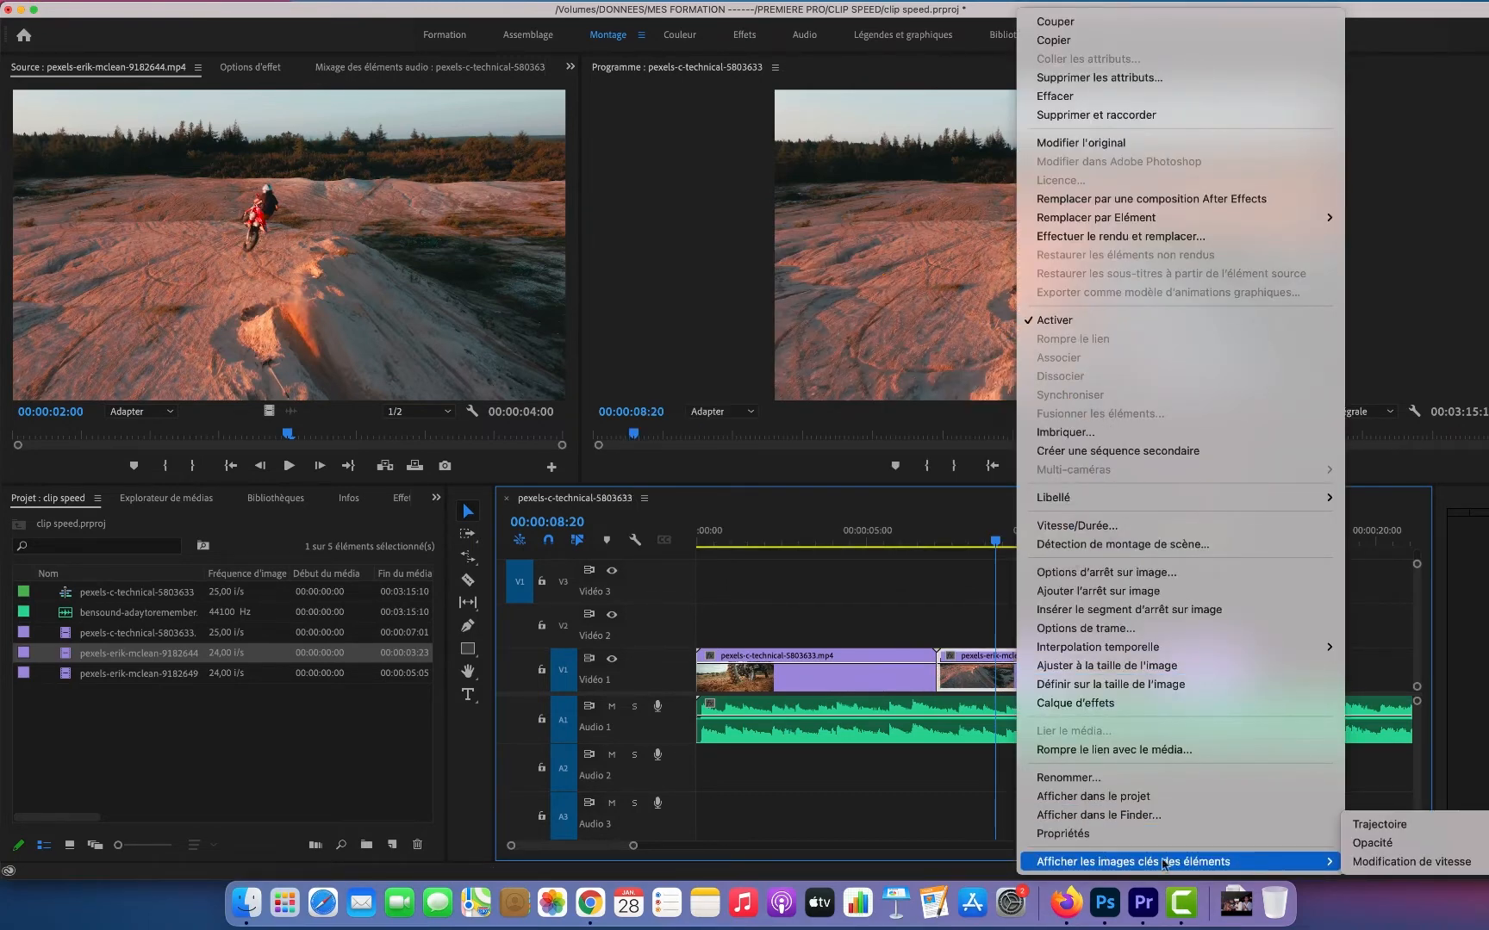
mouse_move(1415, 868)
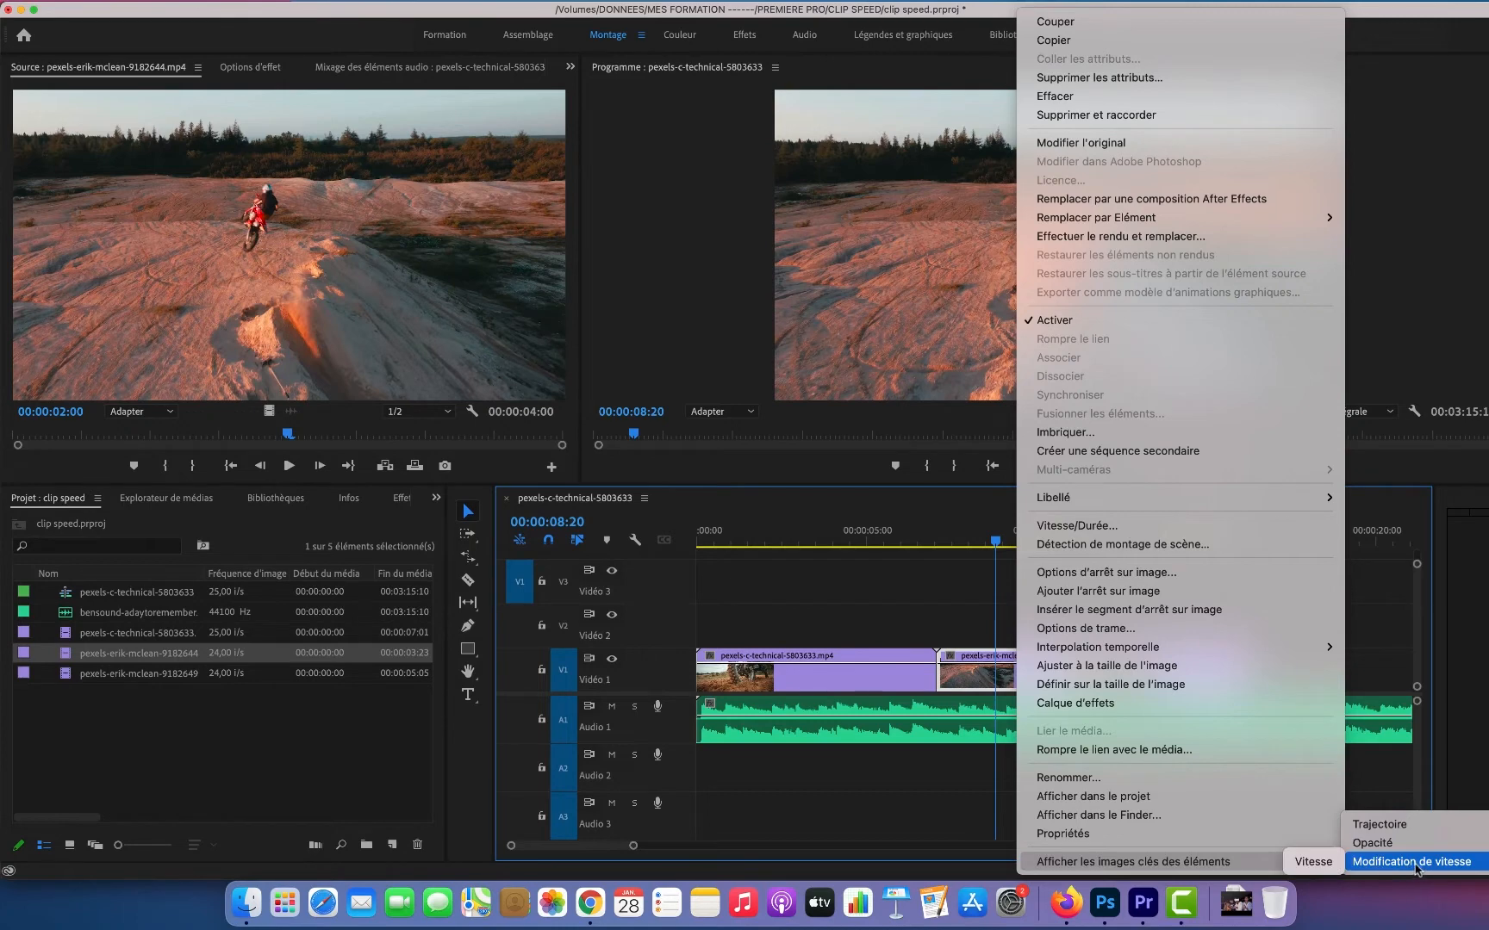
left_click(1314, 862)
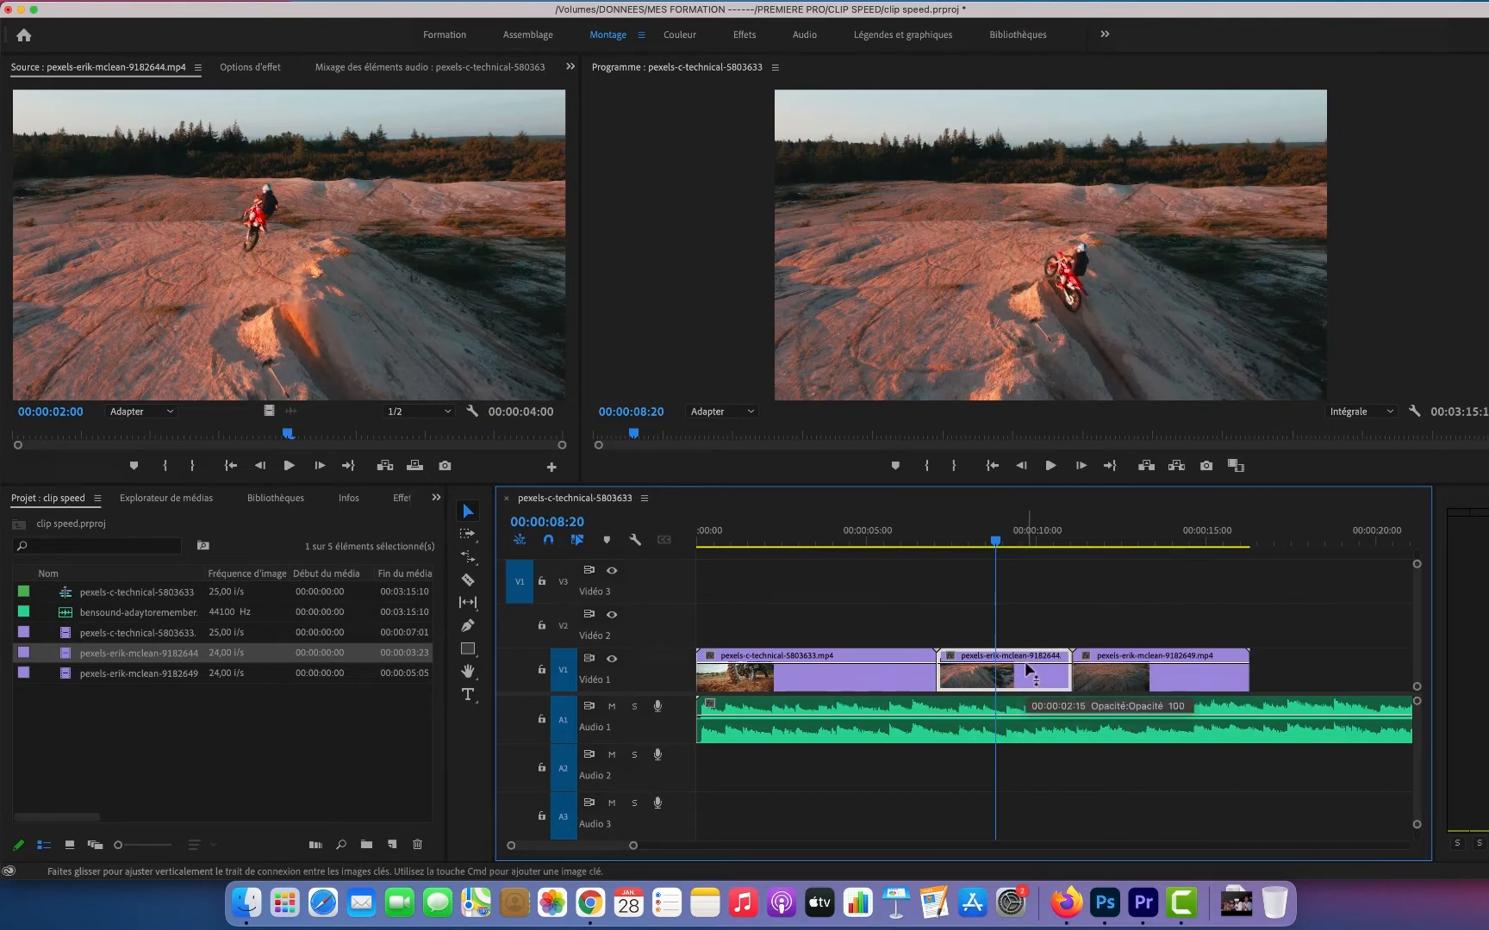
- Lower the middle clip's opacity band to 30.8% with its effect options displayed, and restore it to 100%
left_click_drag(1025, 663, 1030, 681)
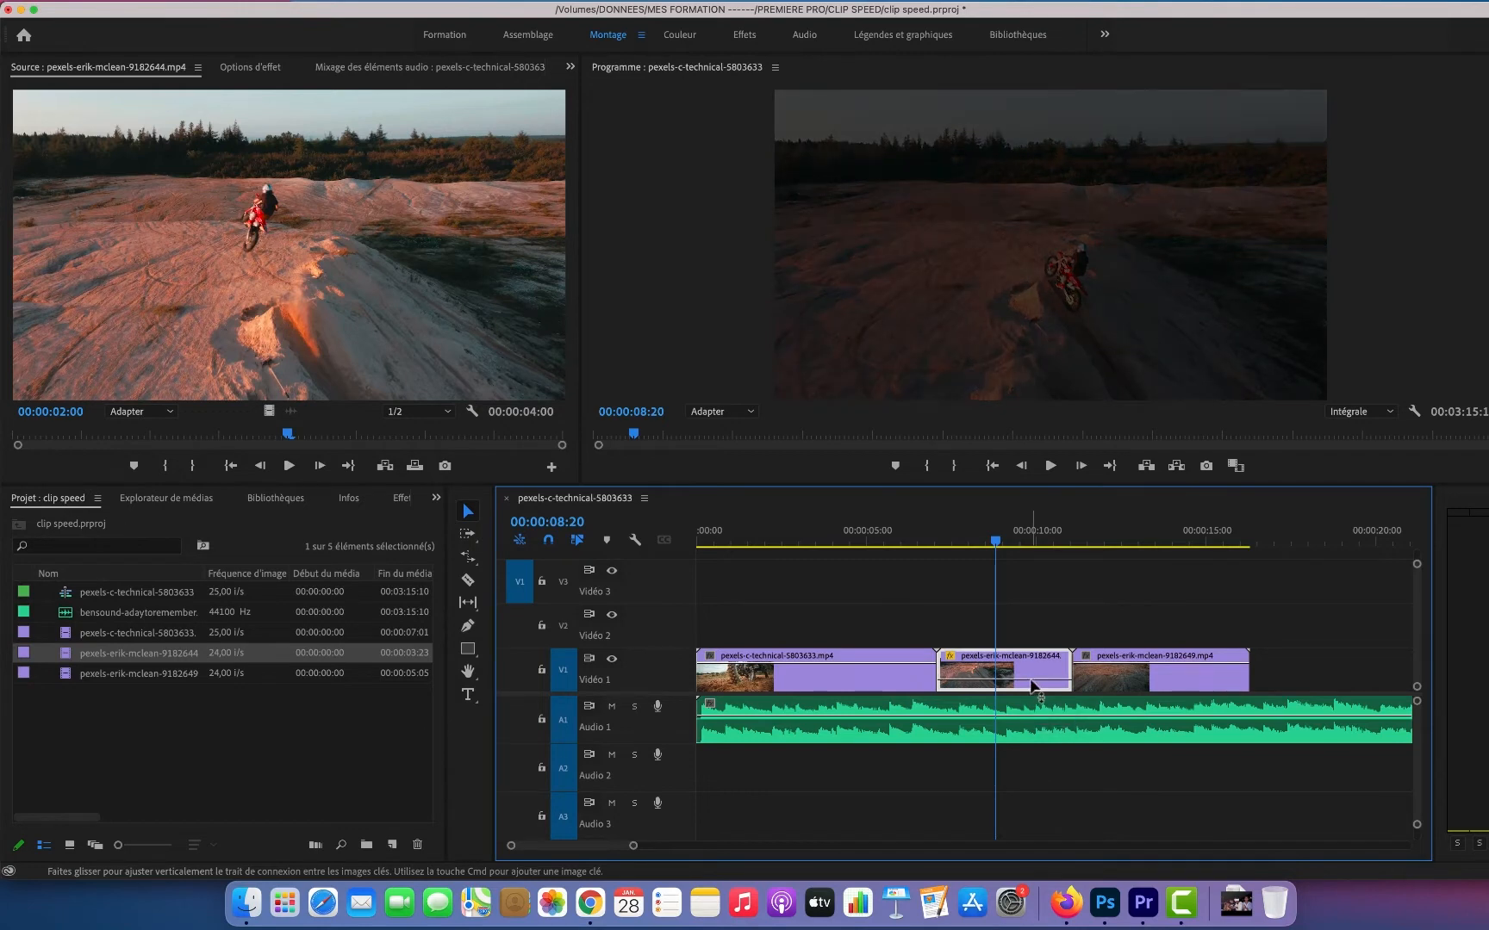
left_click(569, 66)
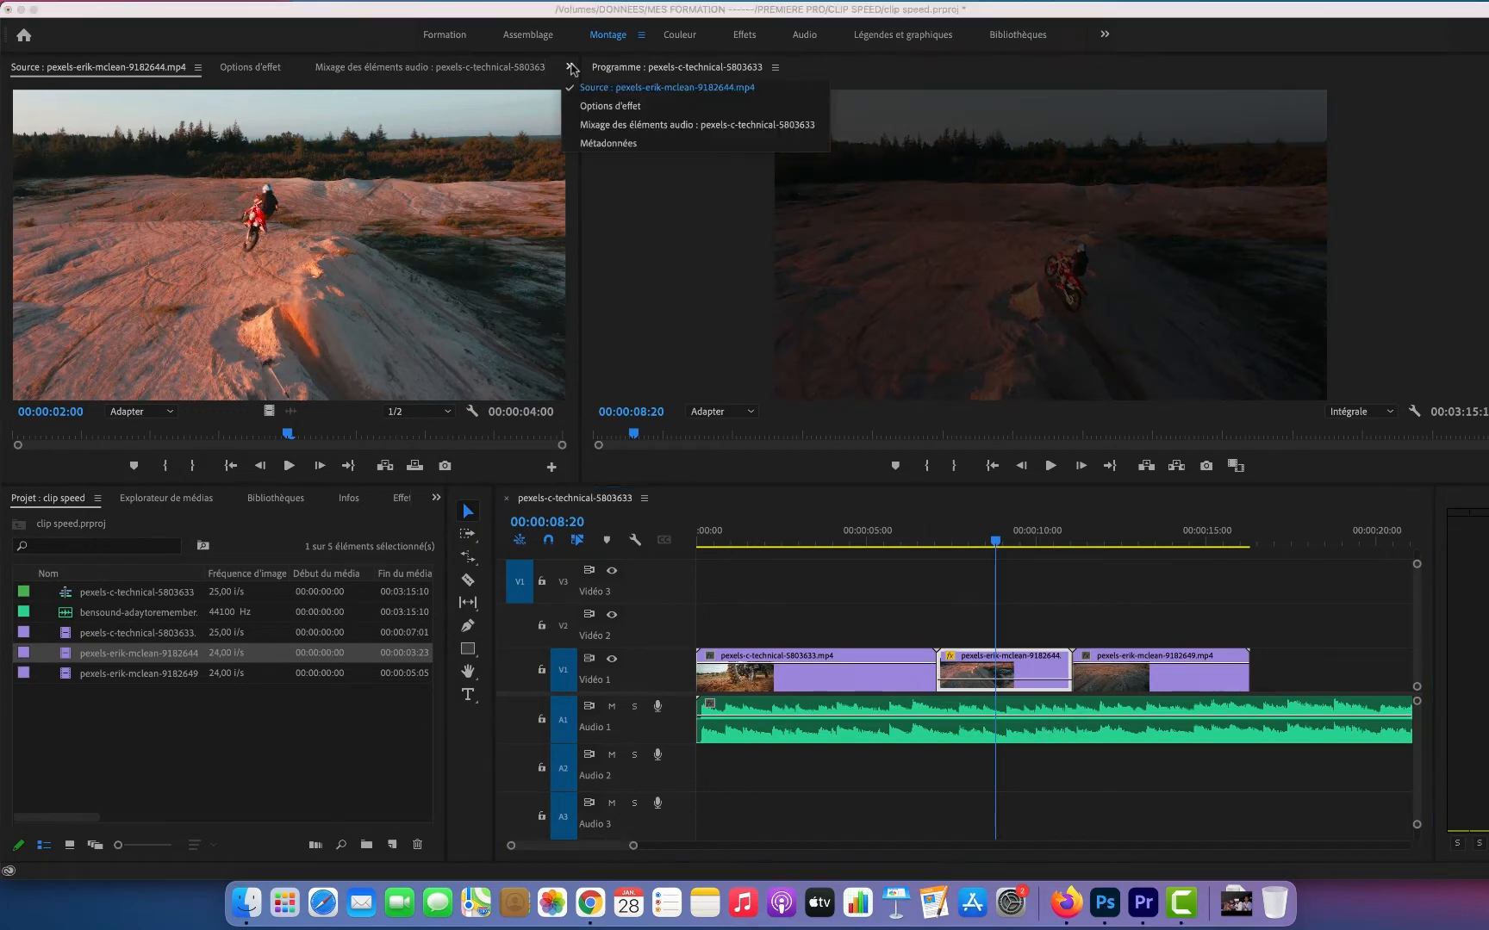
left_click(591, 106)
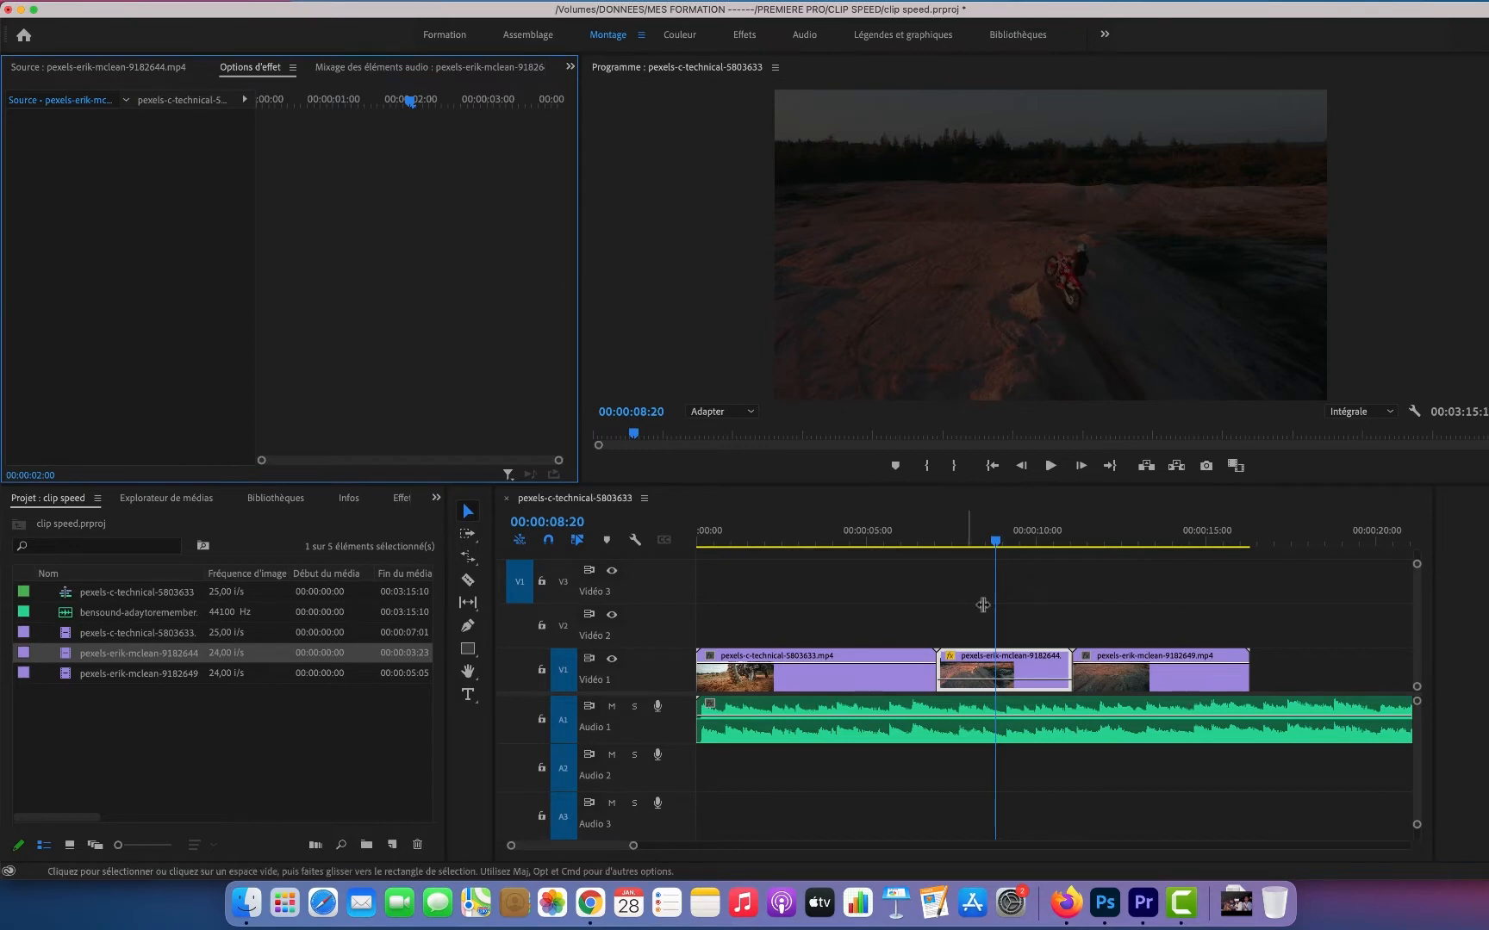
left_click(1034, 668)
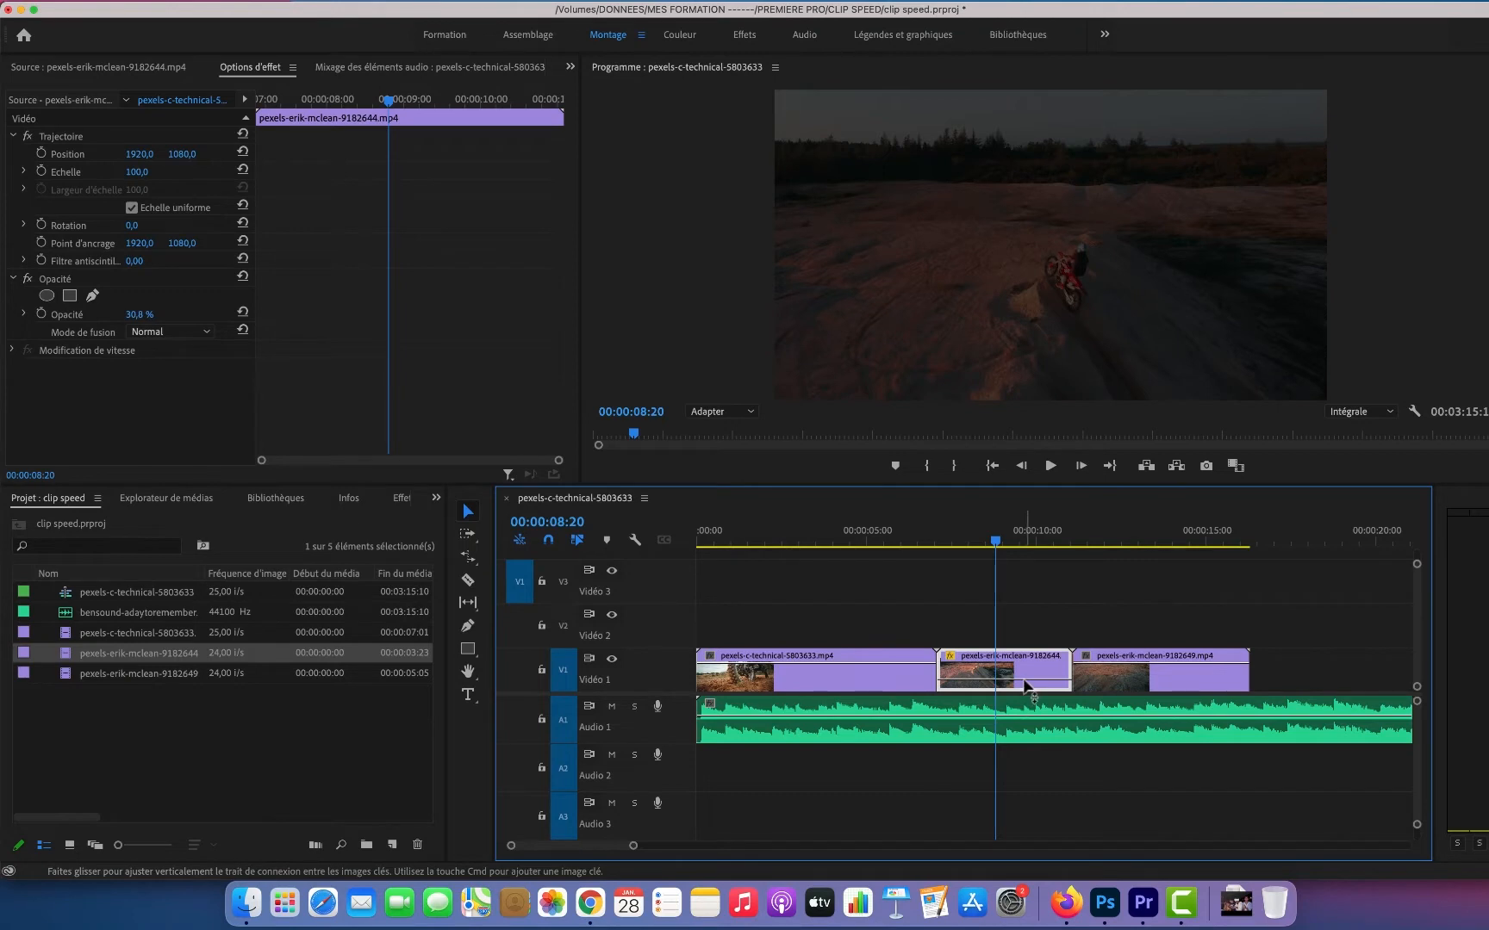
left_click_drag(1025, 687, 1025, 652)
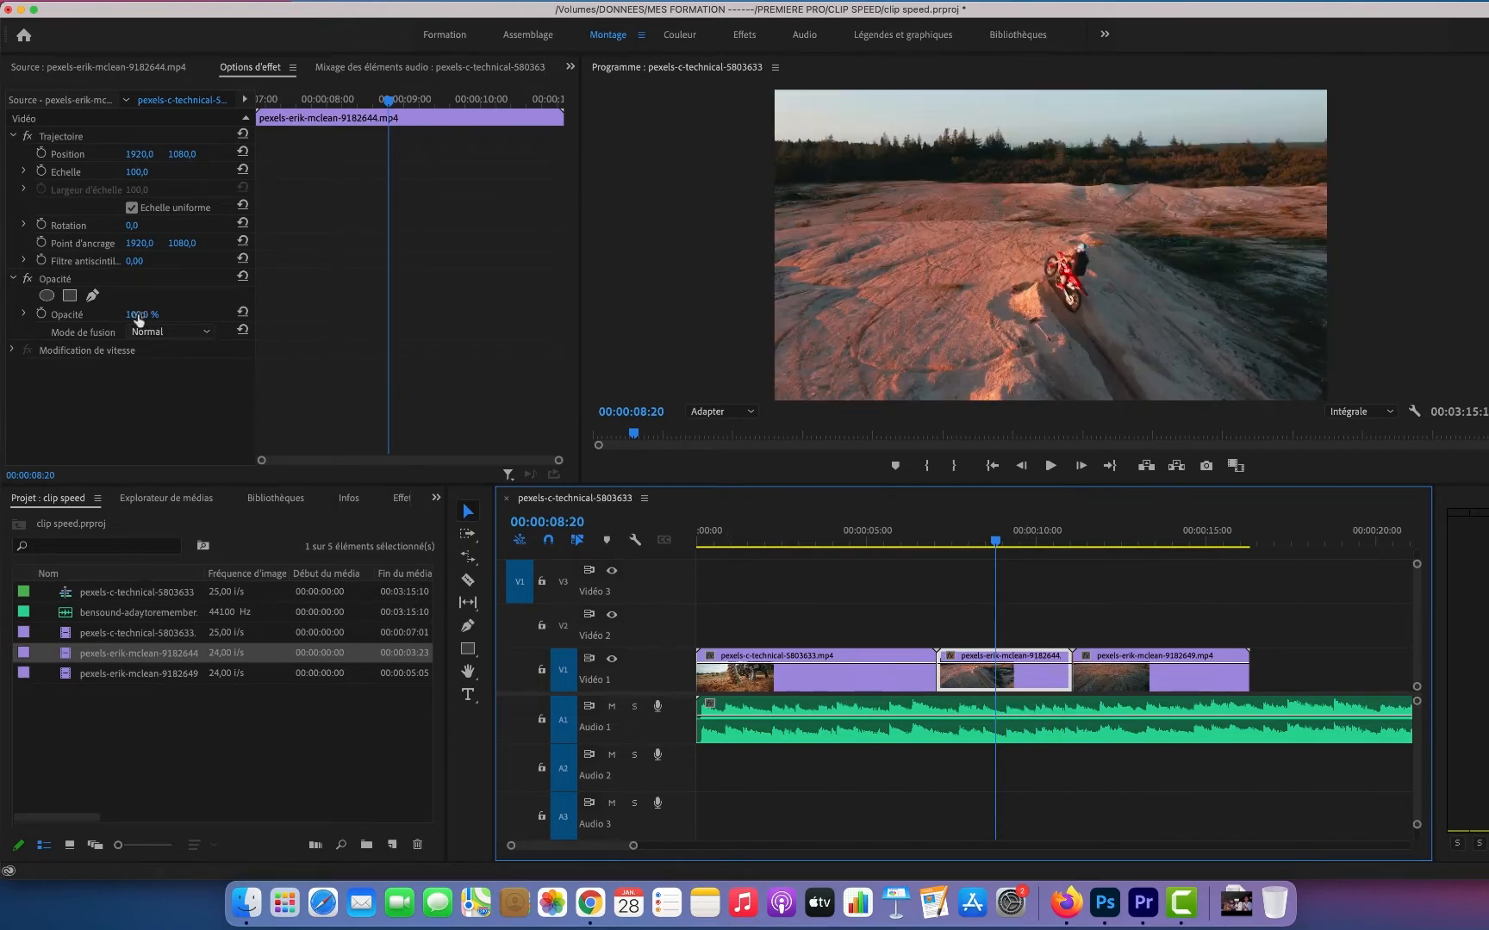
- Switch the middle clip's keyframe band to Time Remapping Speed
right_click(1032, 664)
mouse_move(1158, 862)
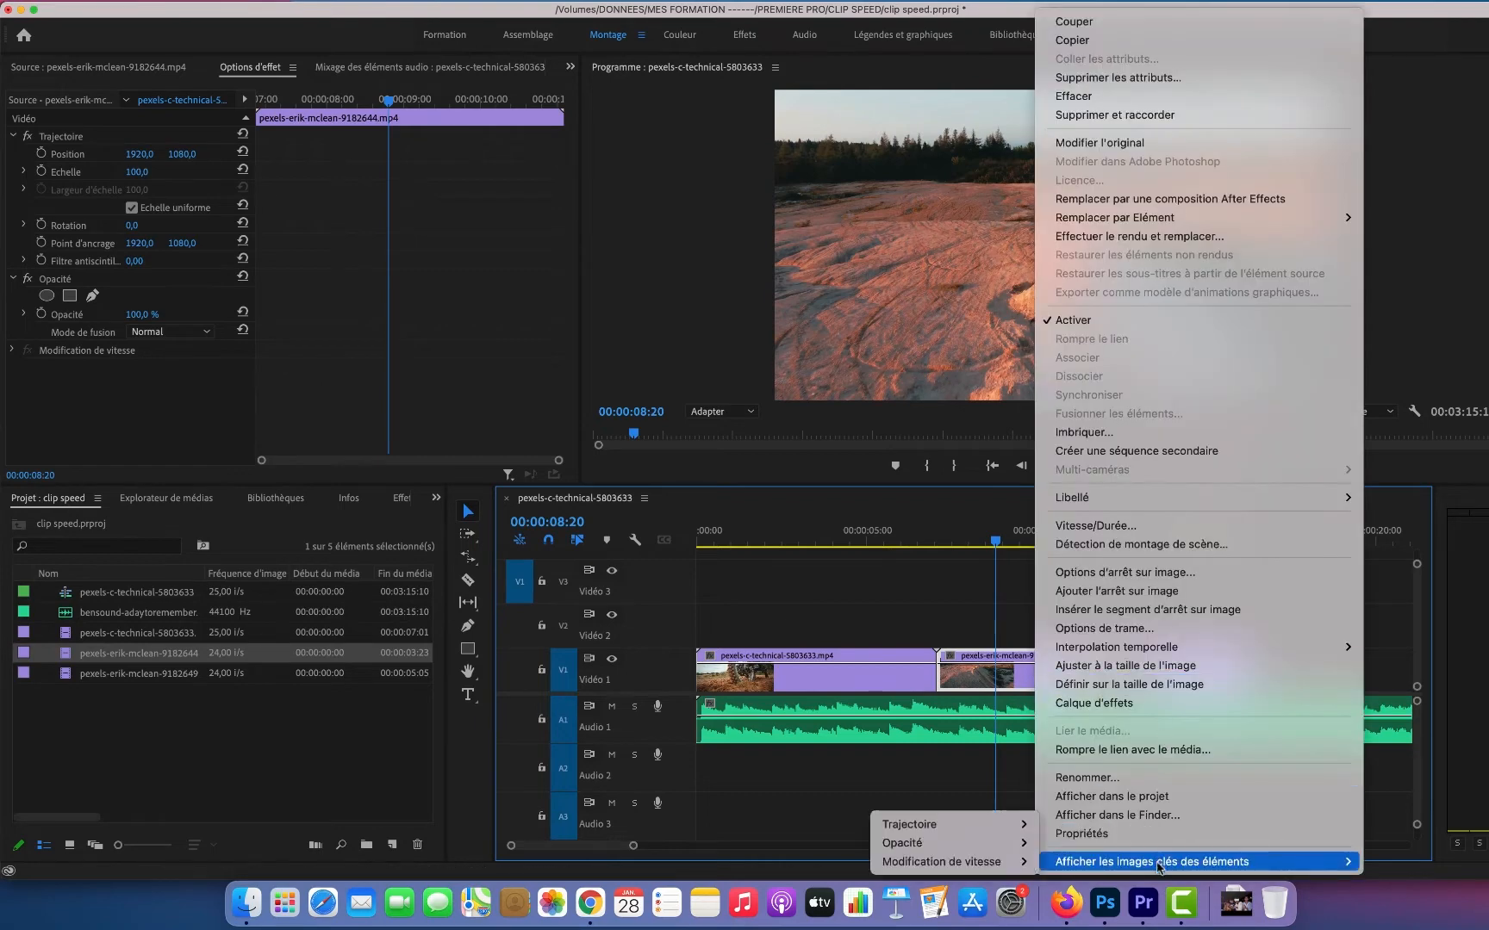
mouse_move(1006, 870)
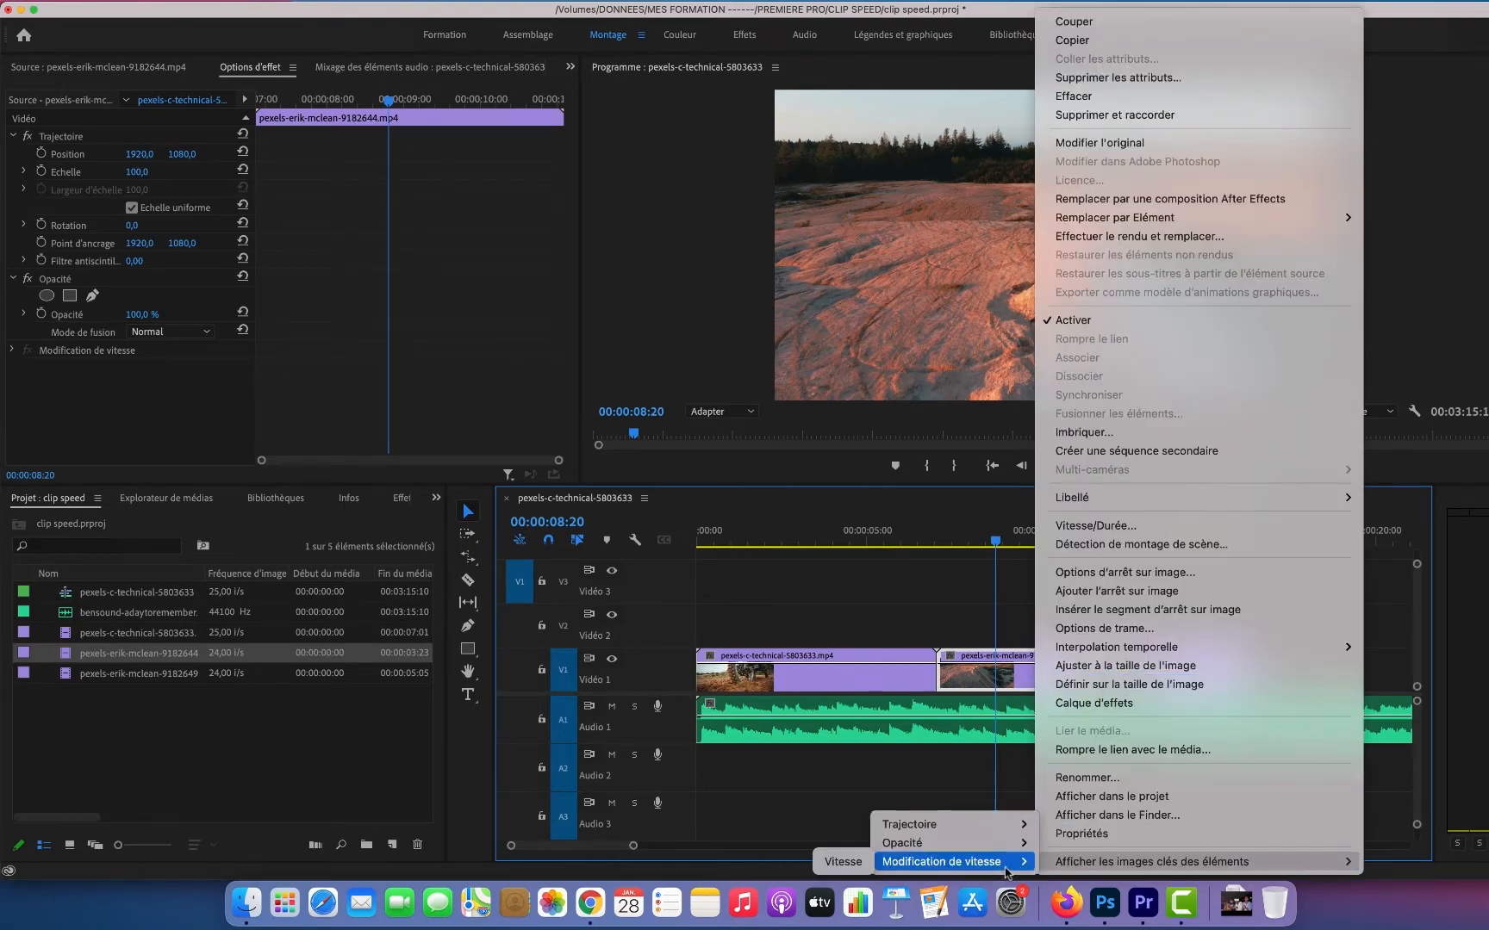
left_click(843, 863)
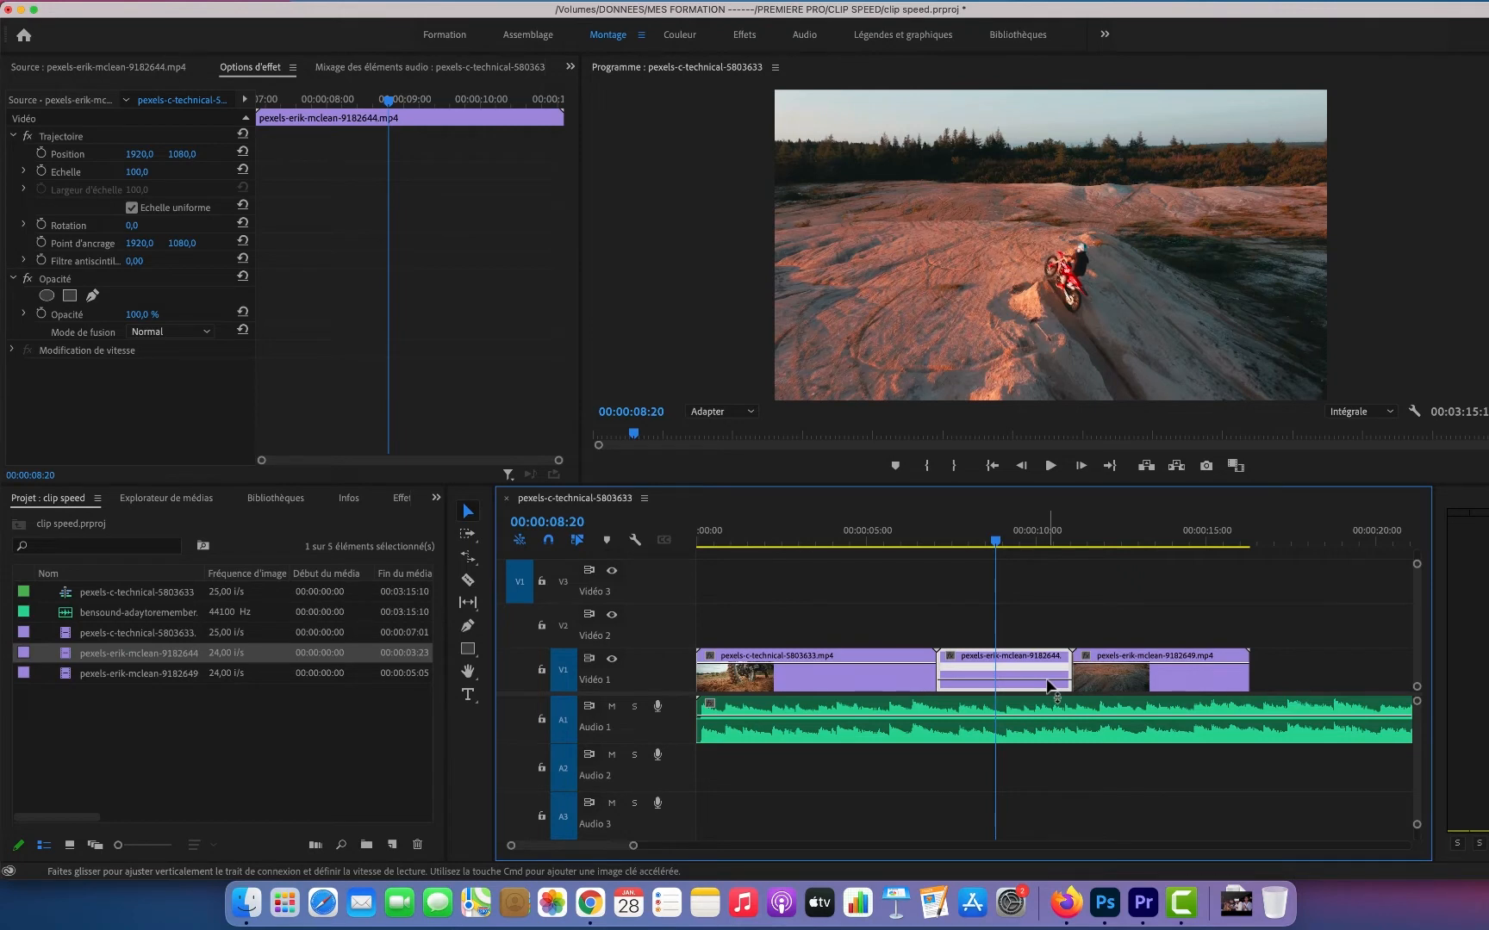
- Try adjusting the first clip's opacity band to contrast it with the middle clip's speed band
left_click(877, 663)
mouse_move(876, 665)
left_mouse_down()
mouse_move(897, 707)
mouse_move(882, 672)
left_mouse_up()
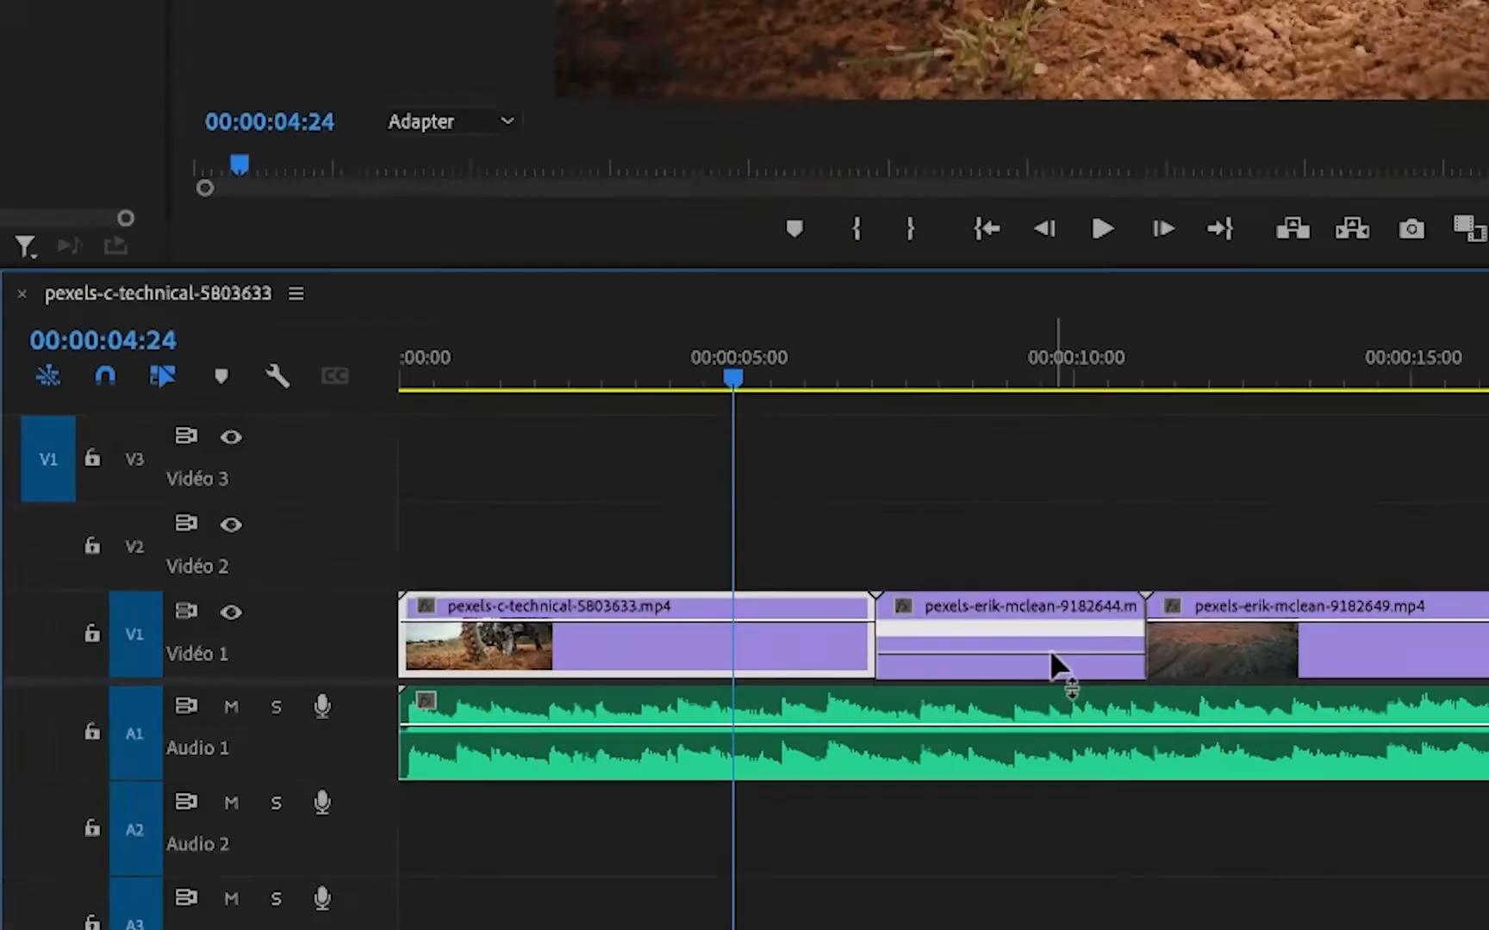
- Slow the middle clip to 83% with its speed band and play the sequence up to 00:00:10:01
left_click_drag(1025, 685, 1063, 676)
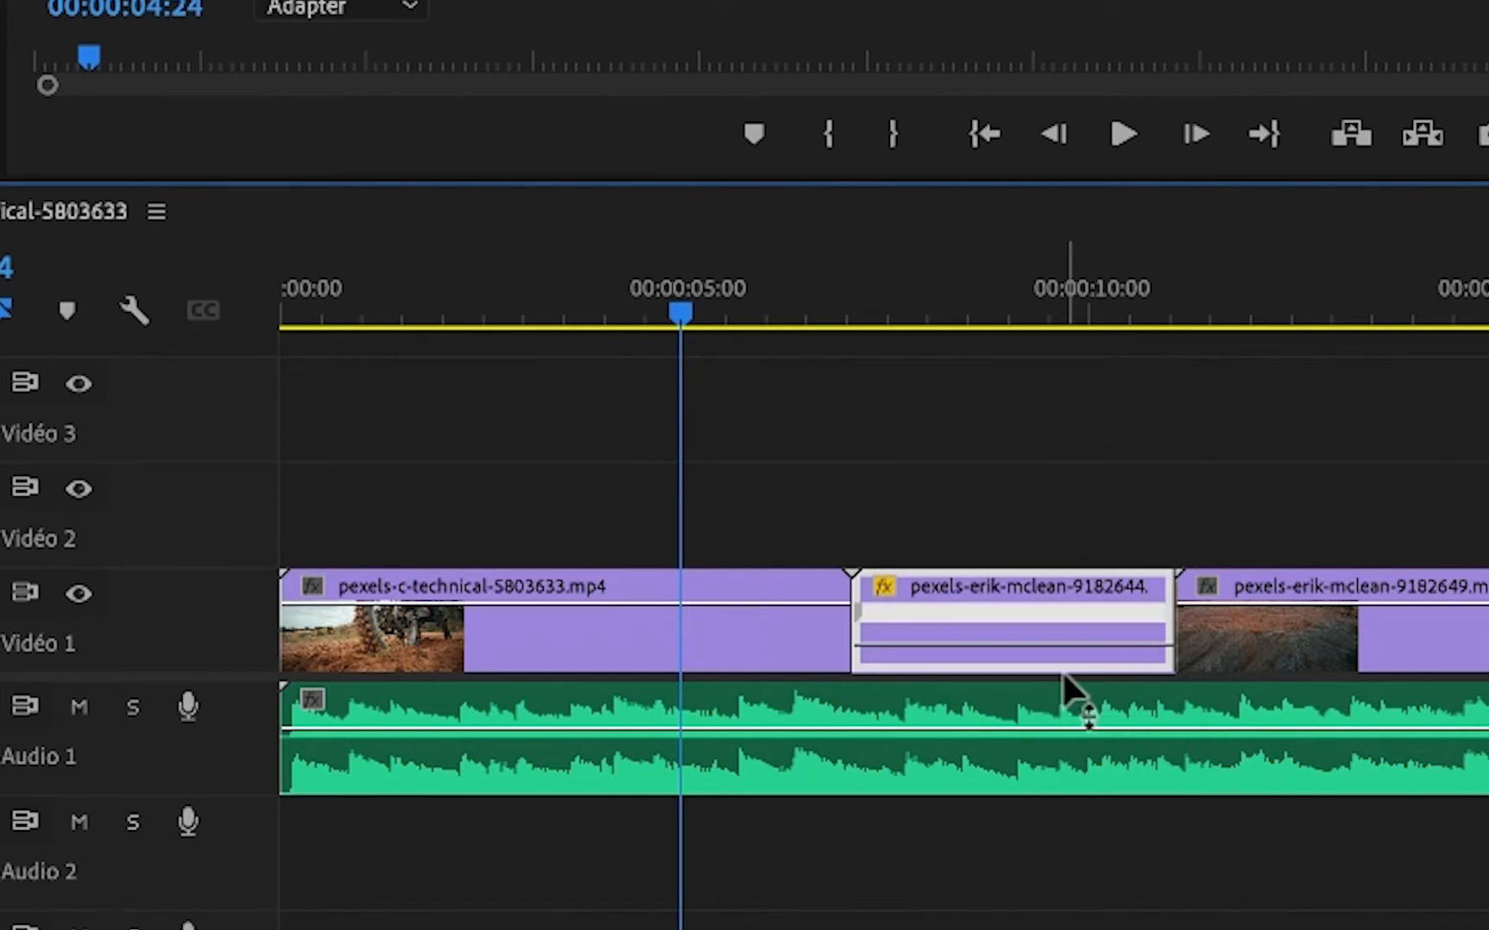
key("space")
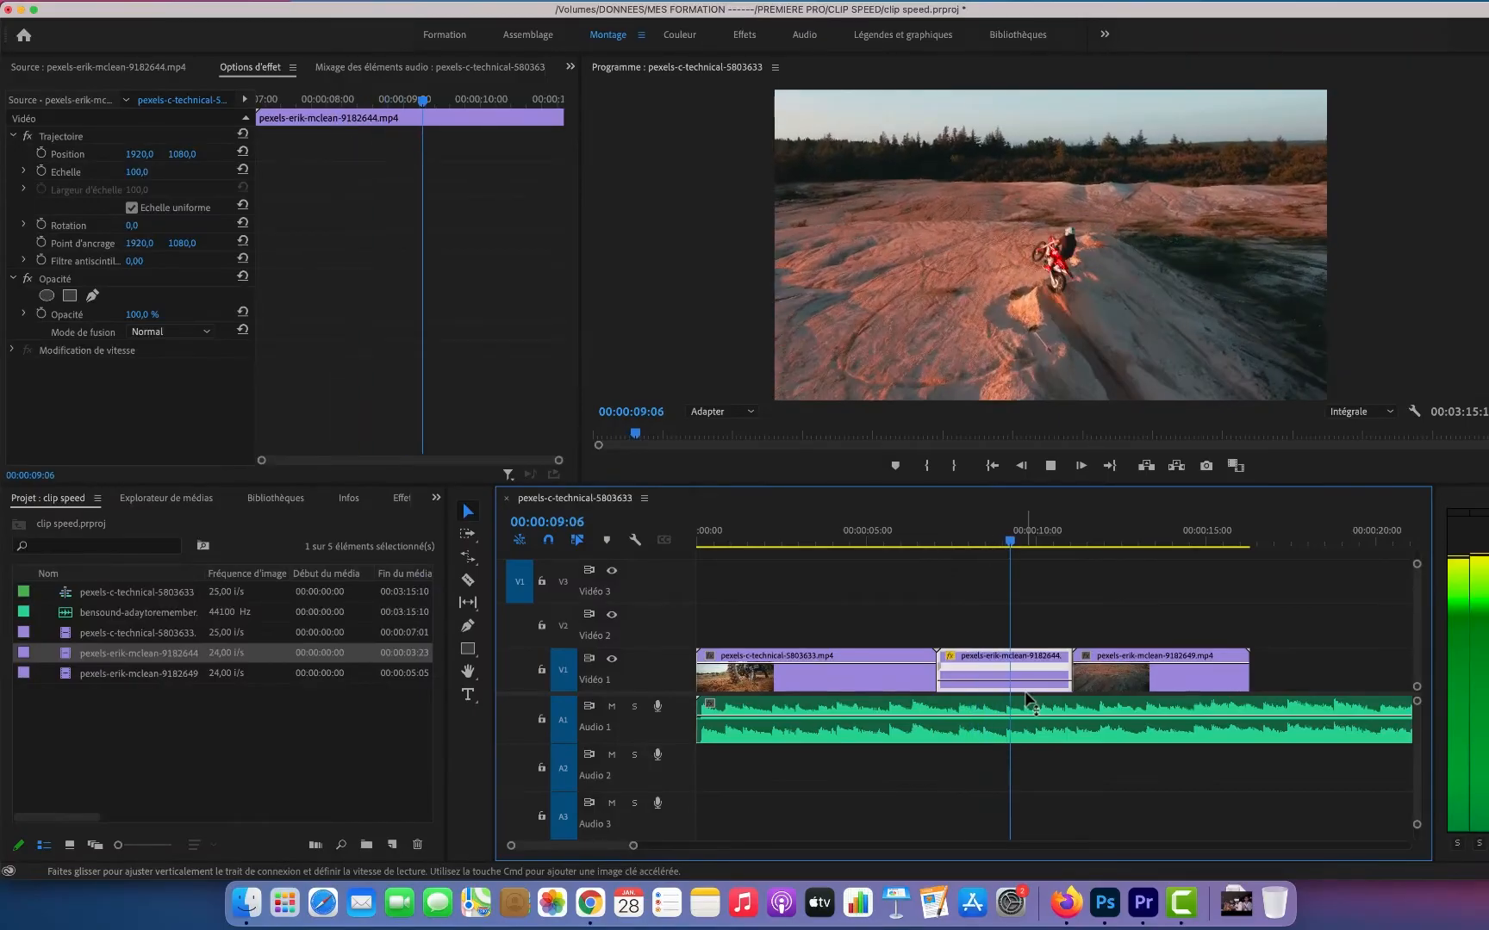
key("space")
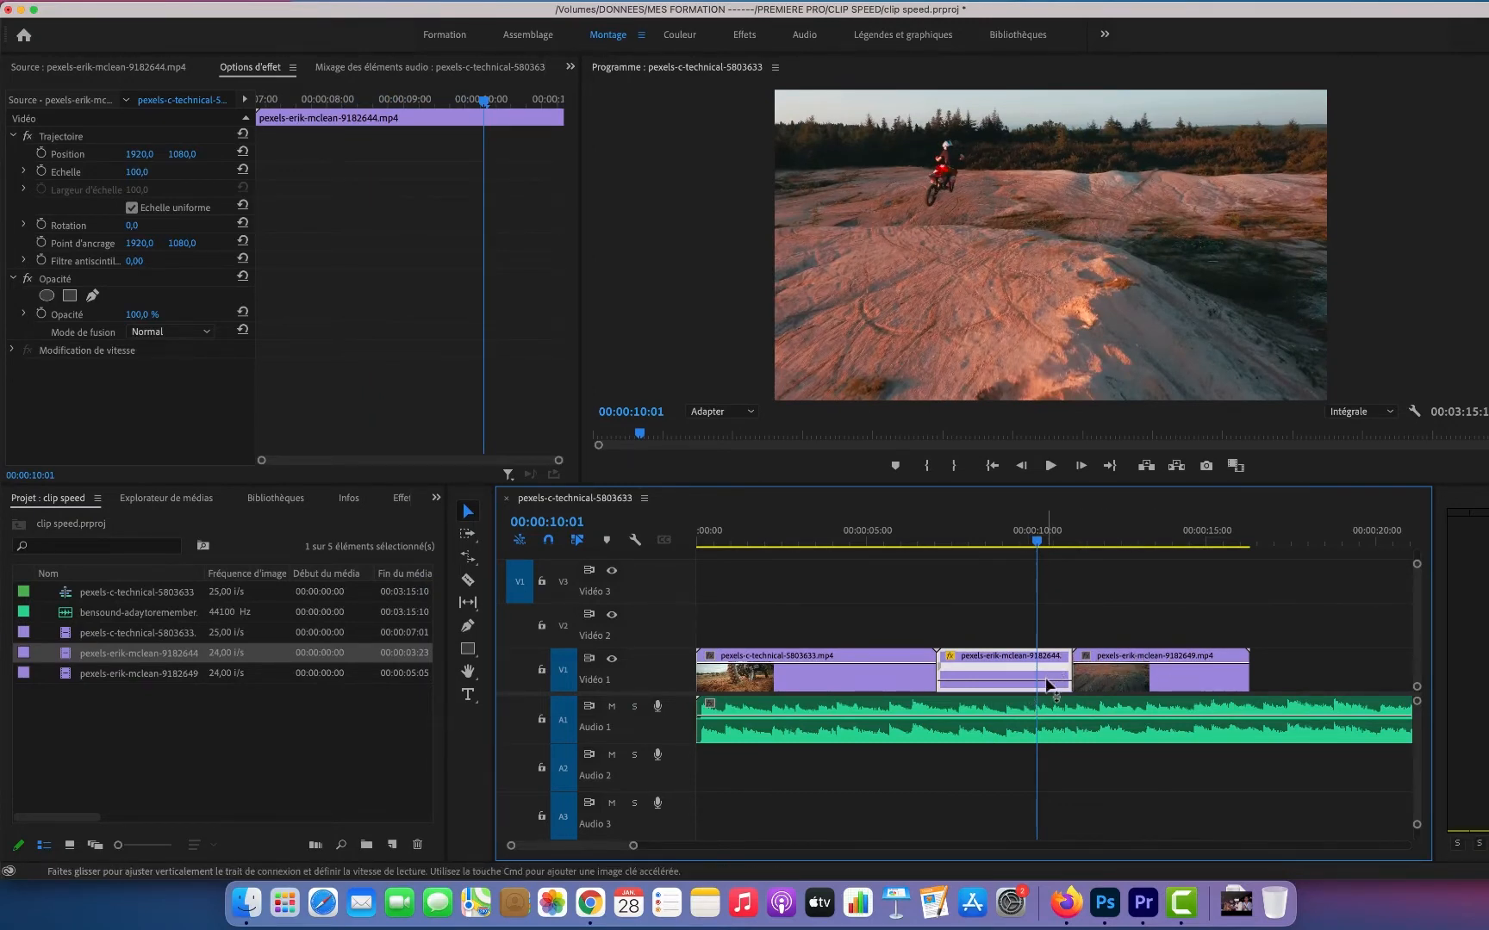
- Raise the middle clip's speed band past 126% to speed it up, and undo the change
mouse_move(1045, 679)
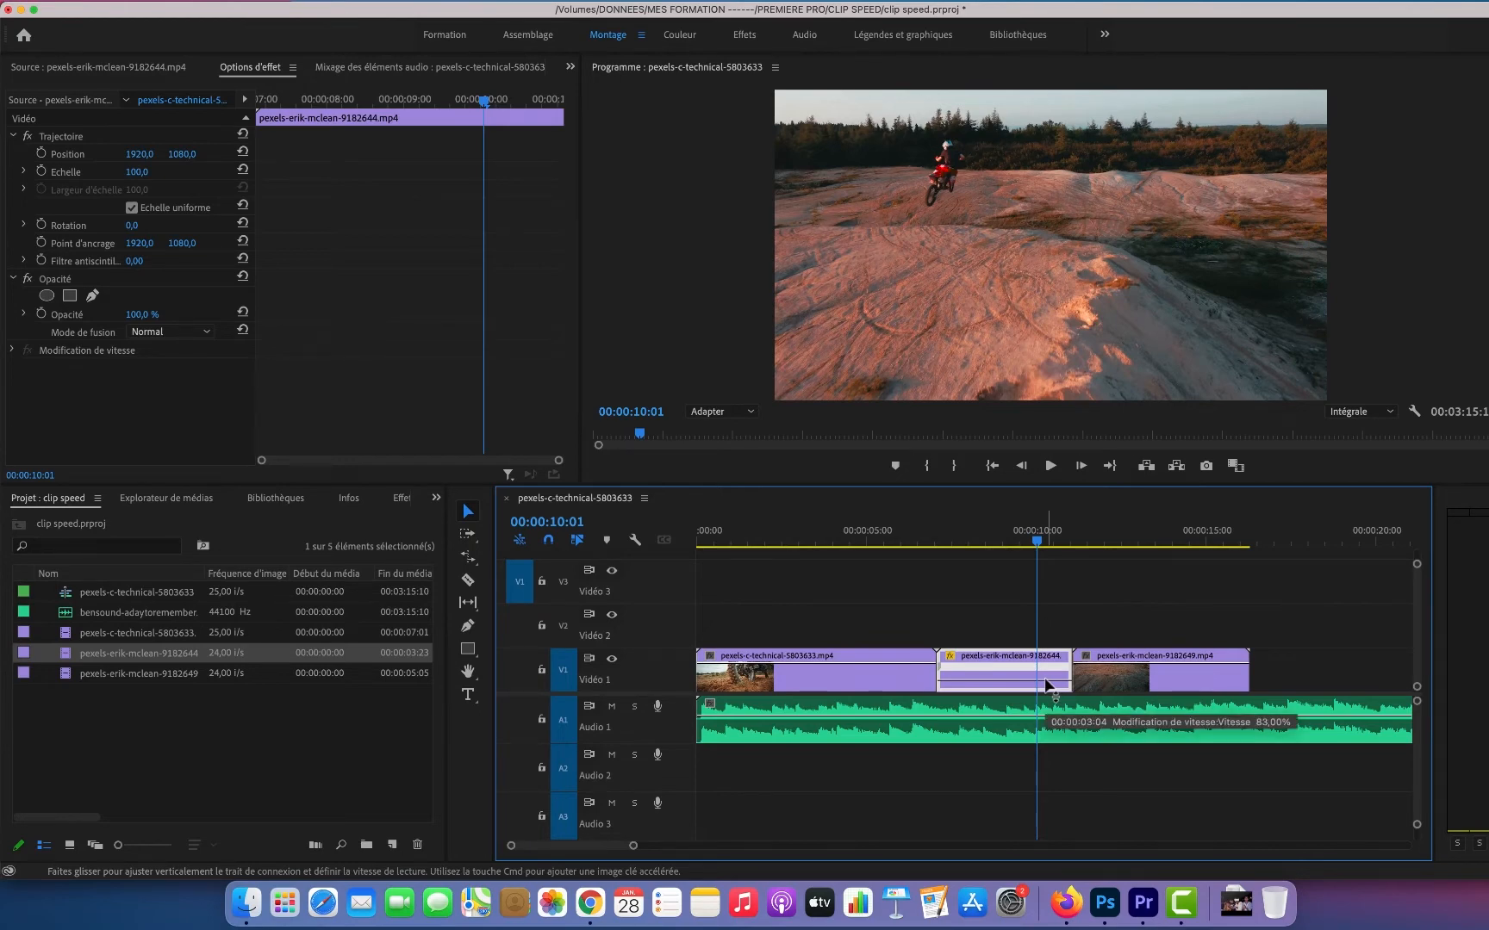
left_click_drag(1045, 684, 1045, 680)
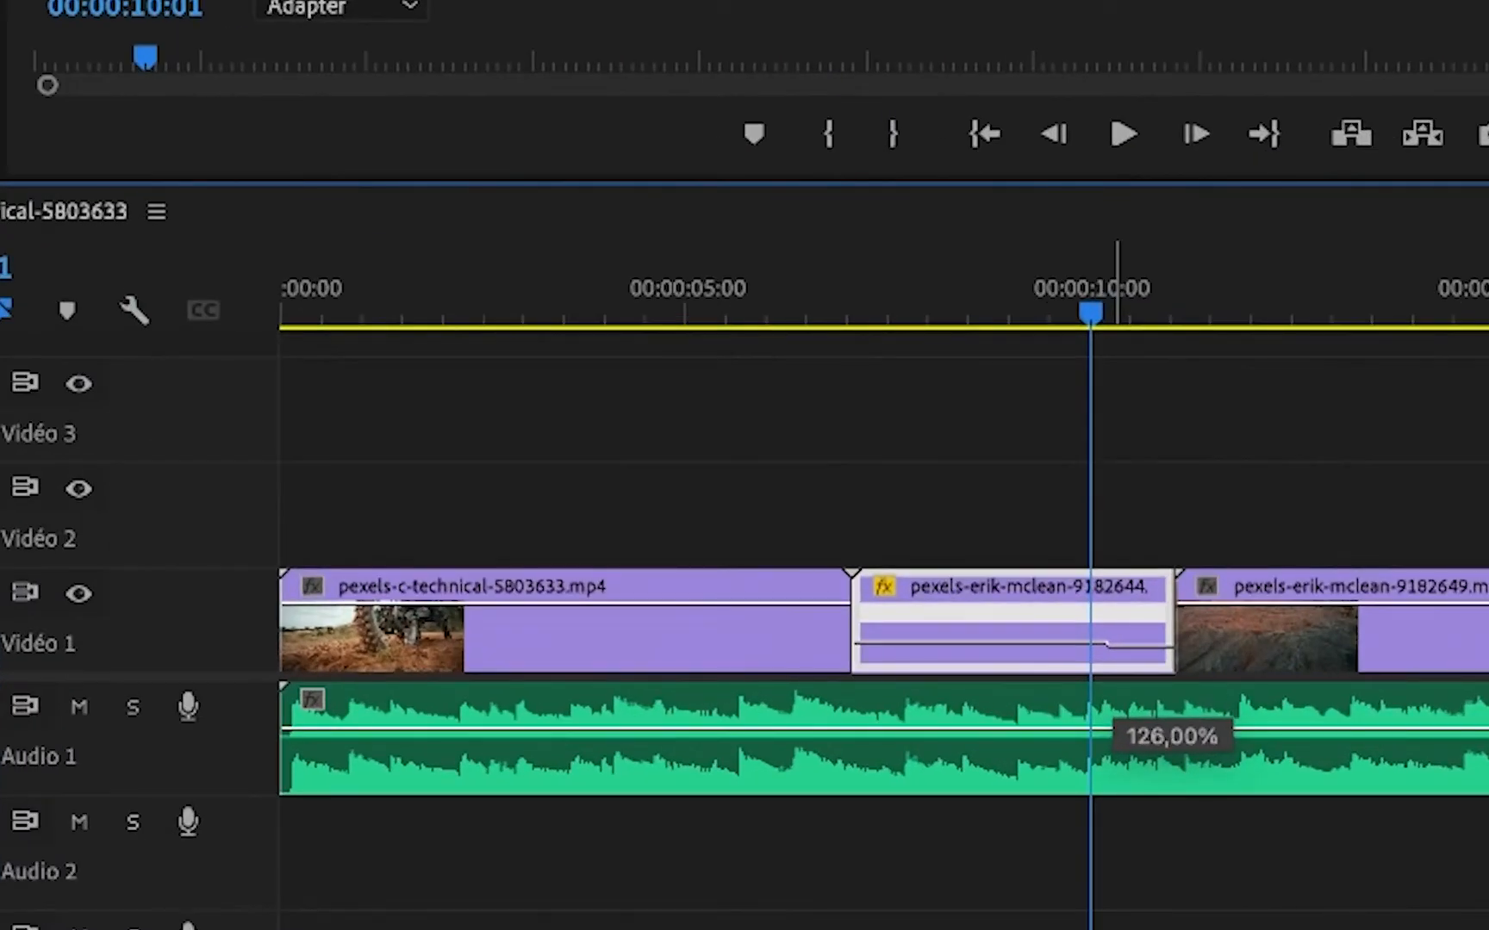
left_click_drag(1111, 724, 1111, 718)
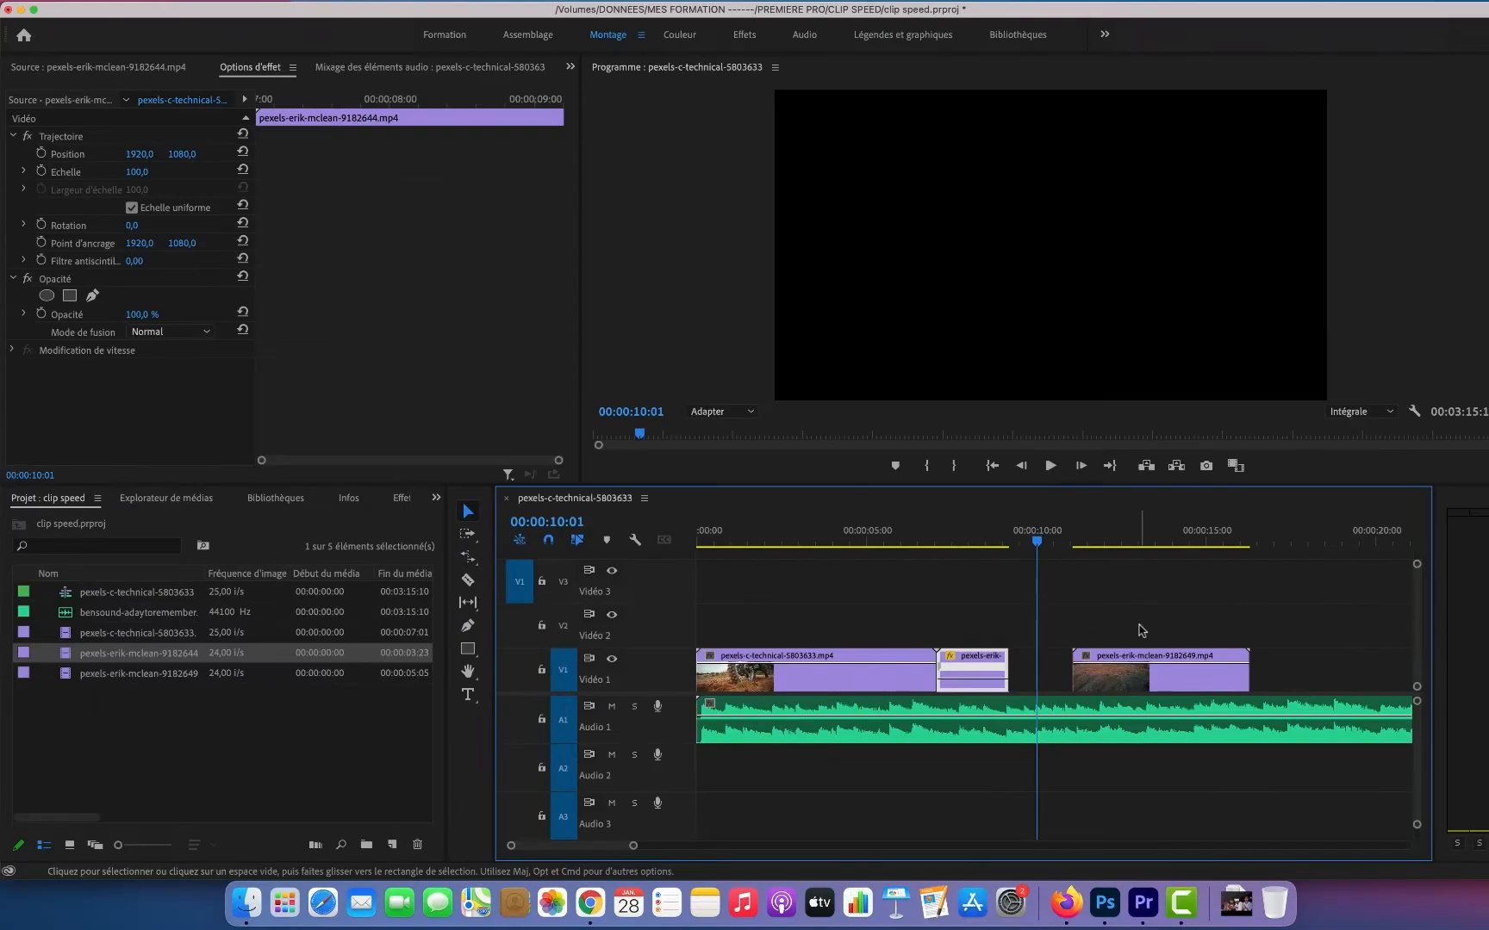
key("super+z")
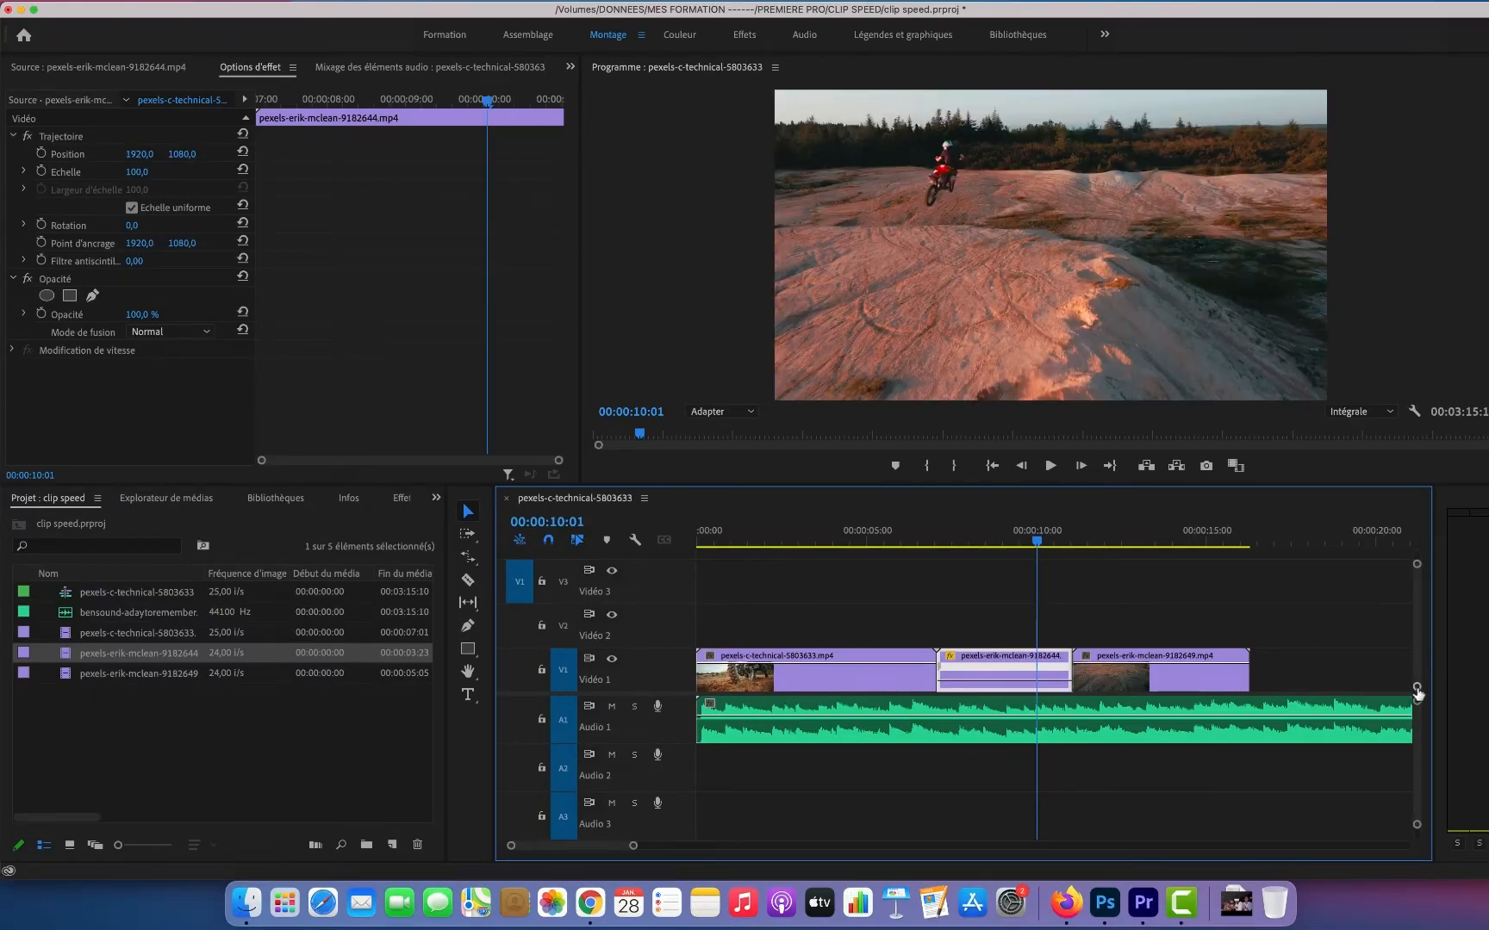
- Increase the height of the Video 1 track so the clips' bands are easier to adjust
left_click_drag(1417, 687, 1417, 671)
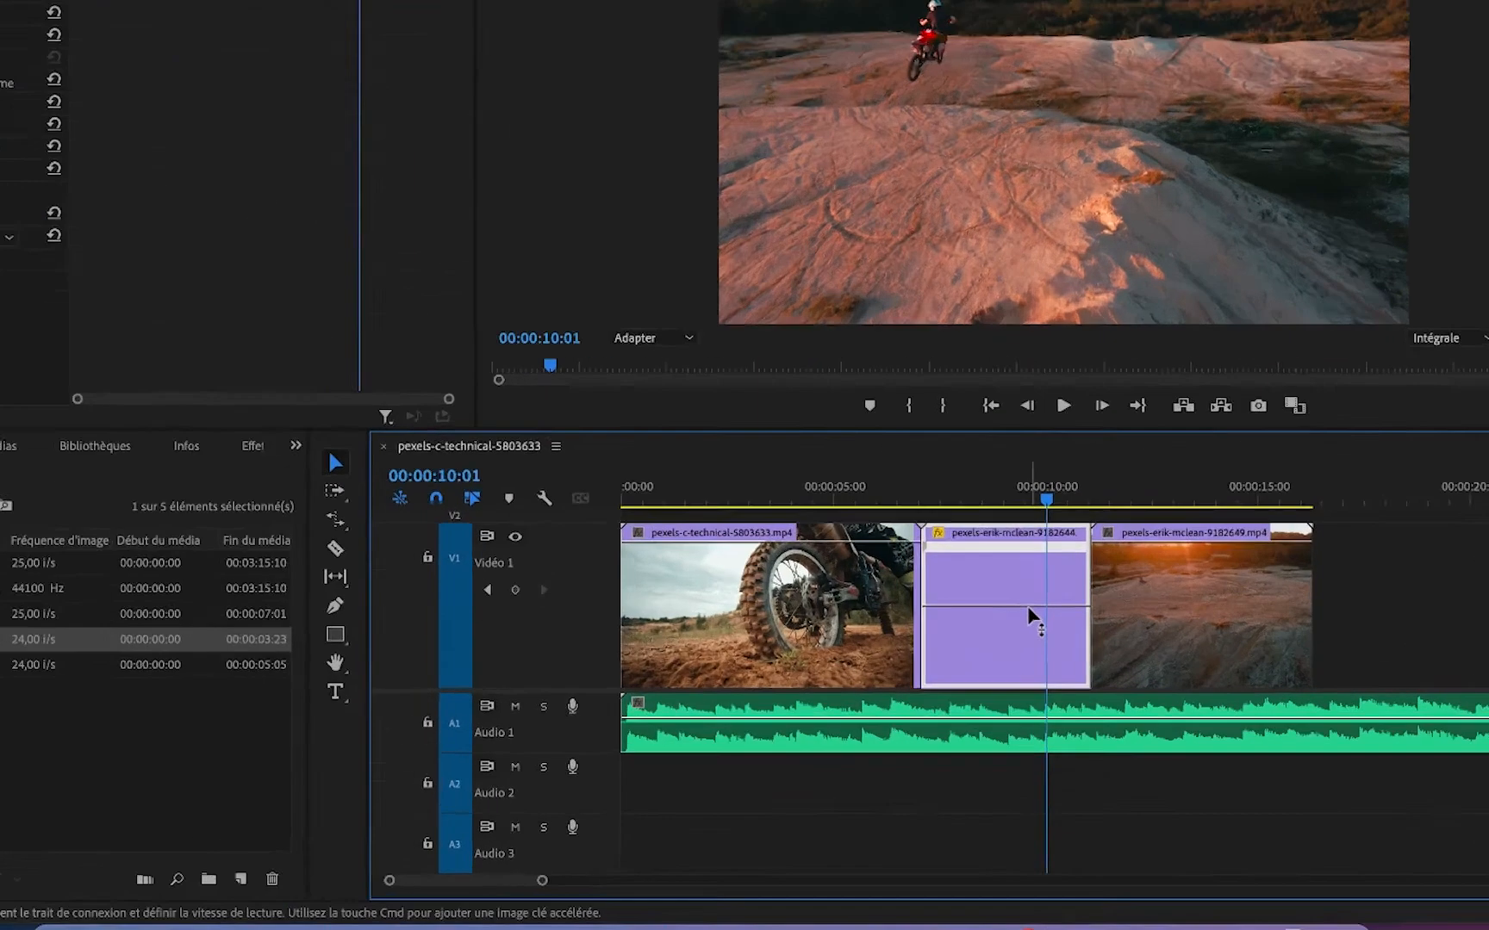
- Speed up the middle clip past 151% with its speed band and delete the gap before the last clip
left_click_drag(1021, 626, 1024, 638)
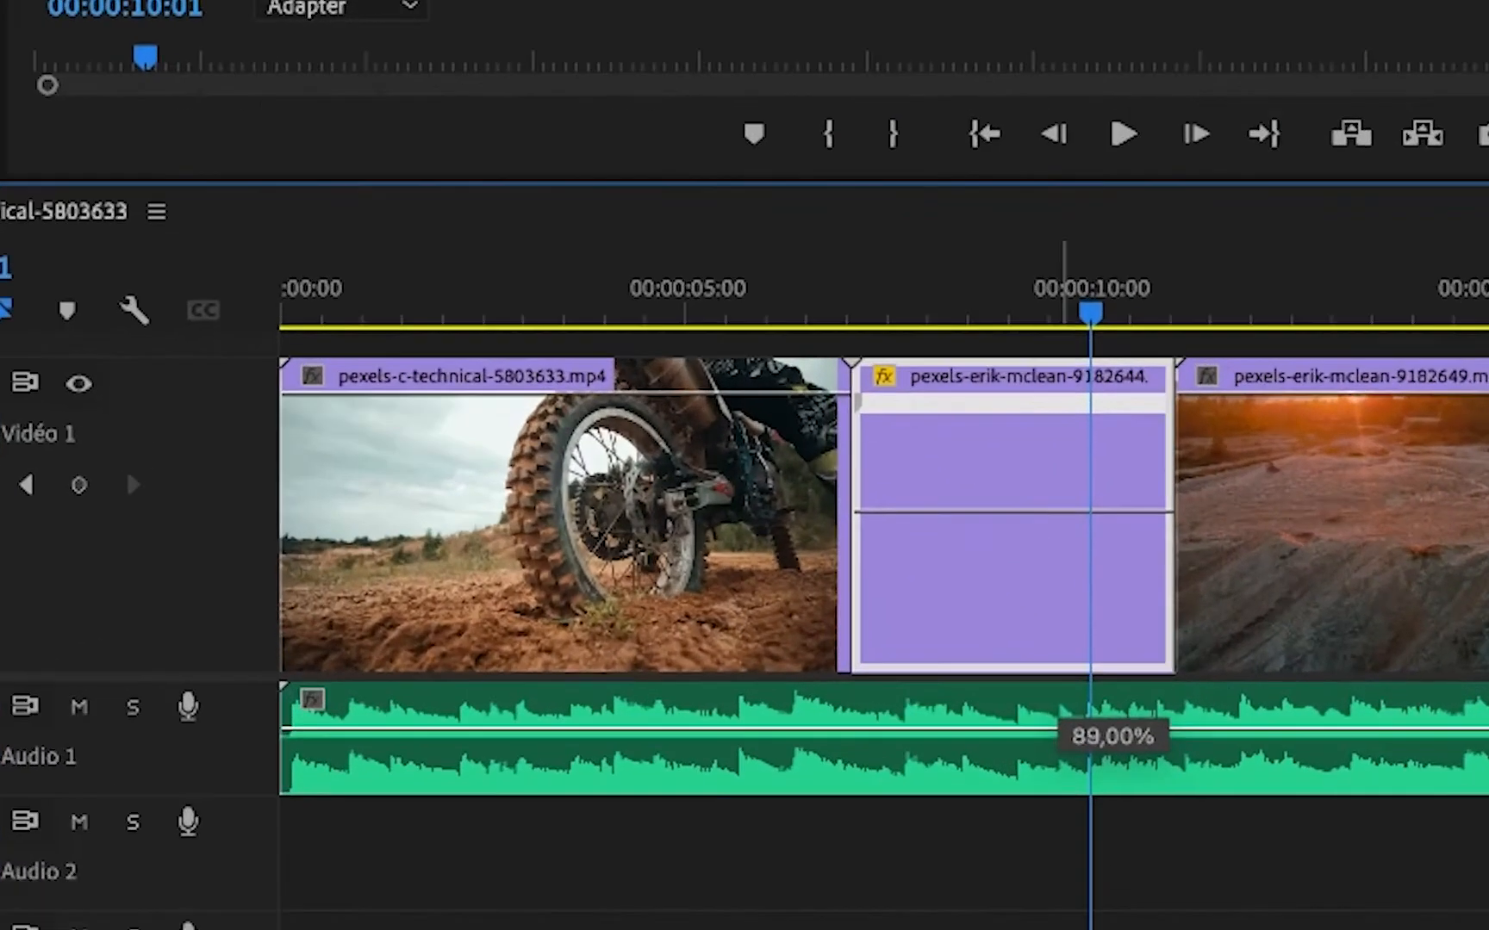
left_click_drag(990, 512, 991, 465)
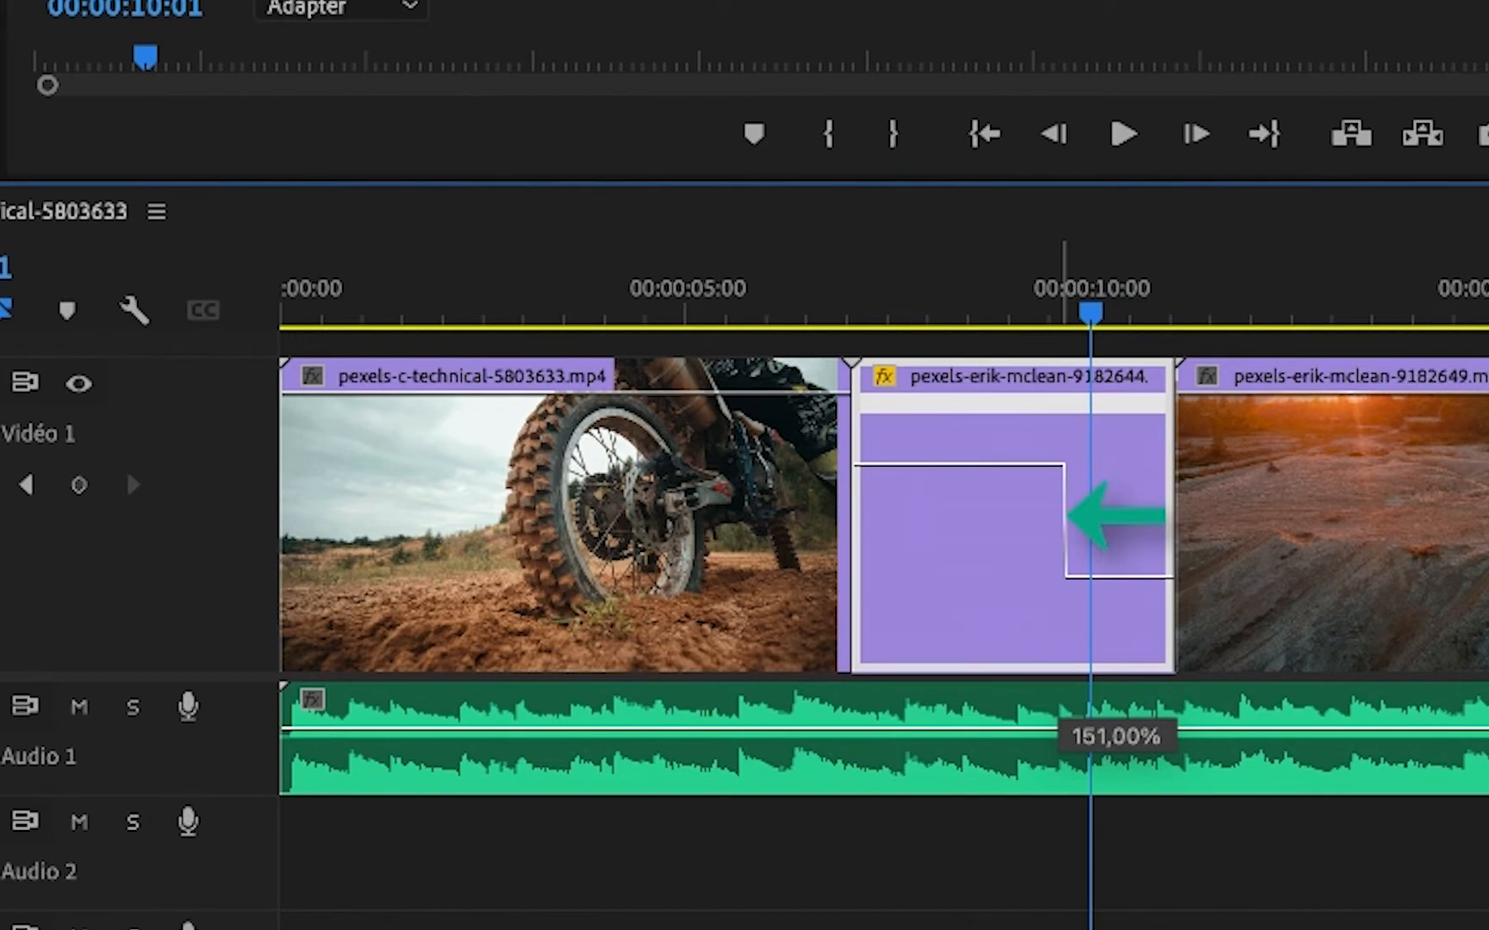
left_click_drag(990, 465, 990, 470)
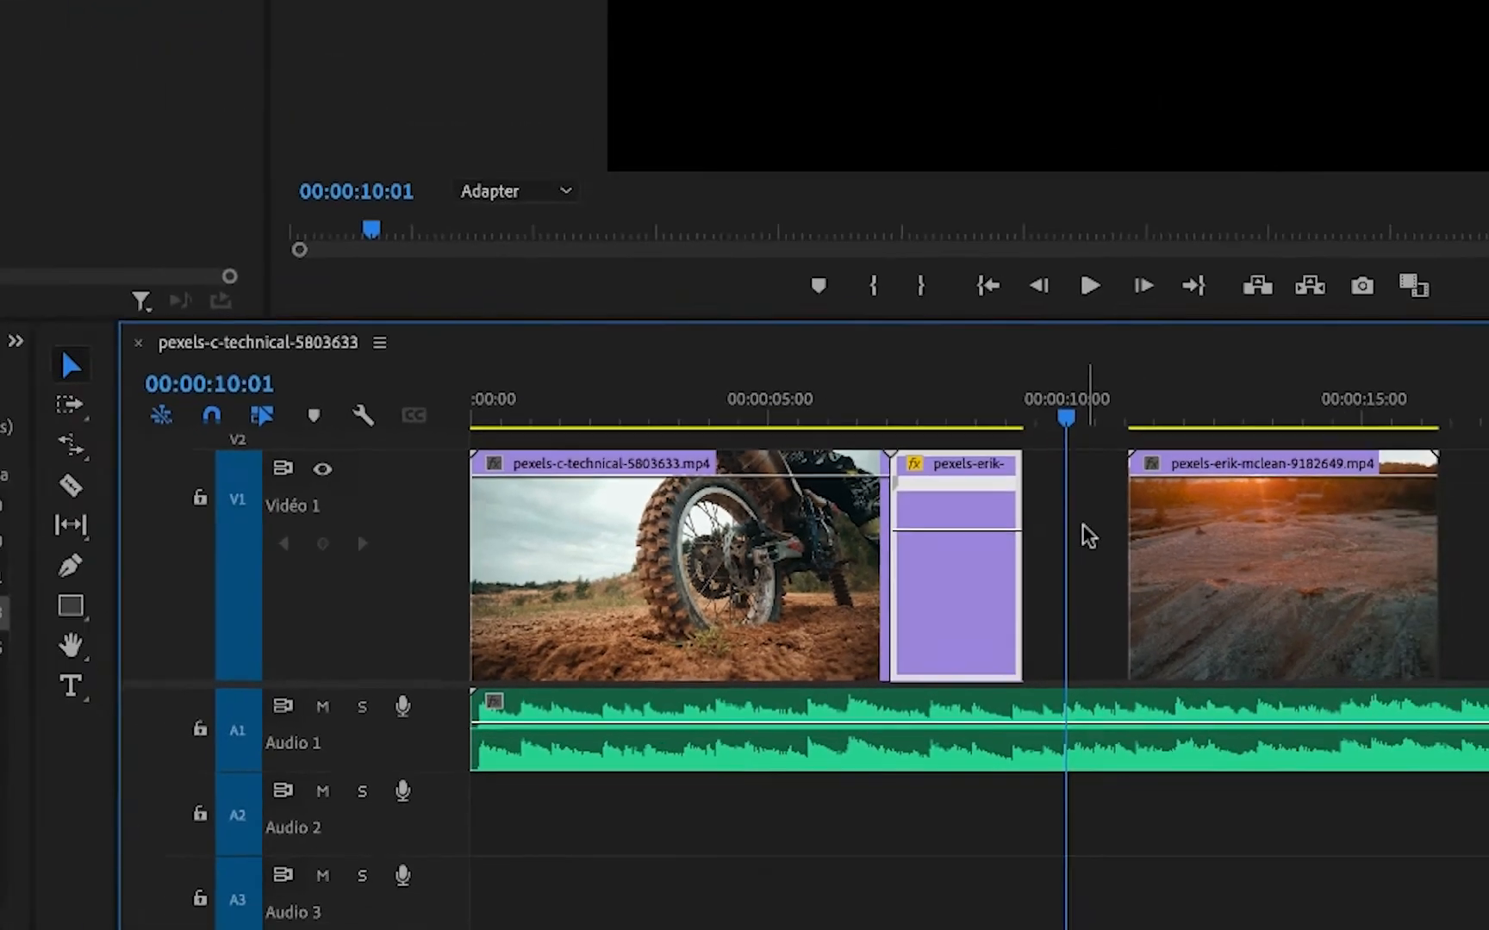
left_click(1113, 456)
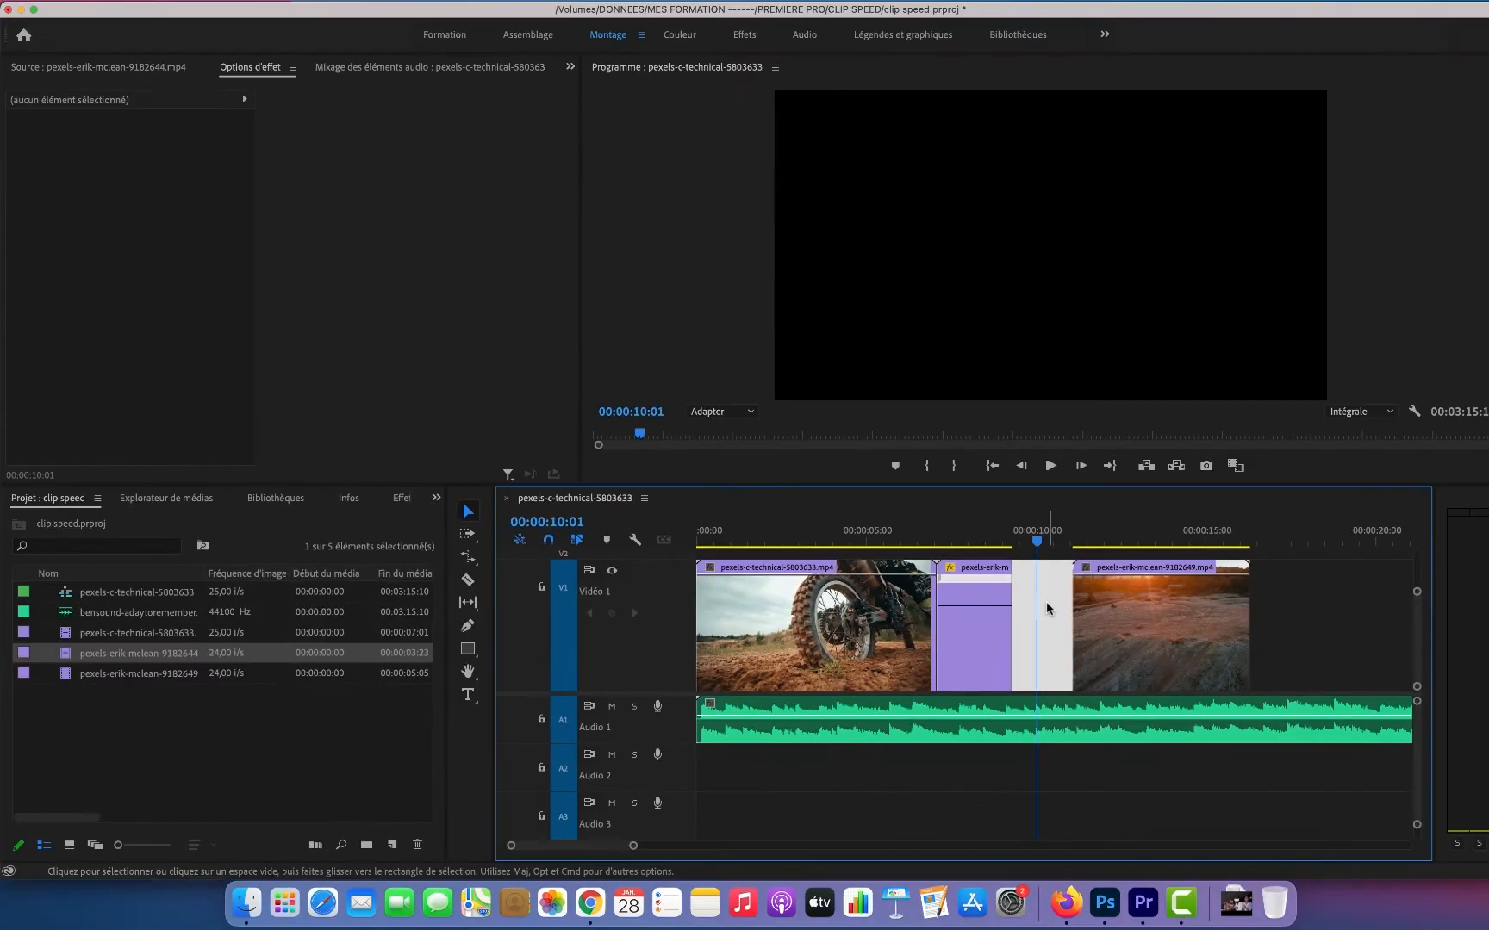
key("BackSpace")
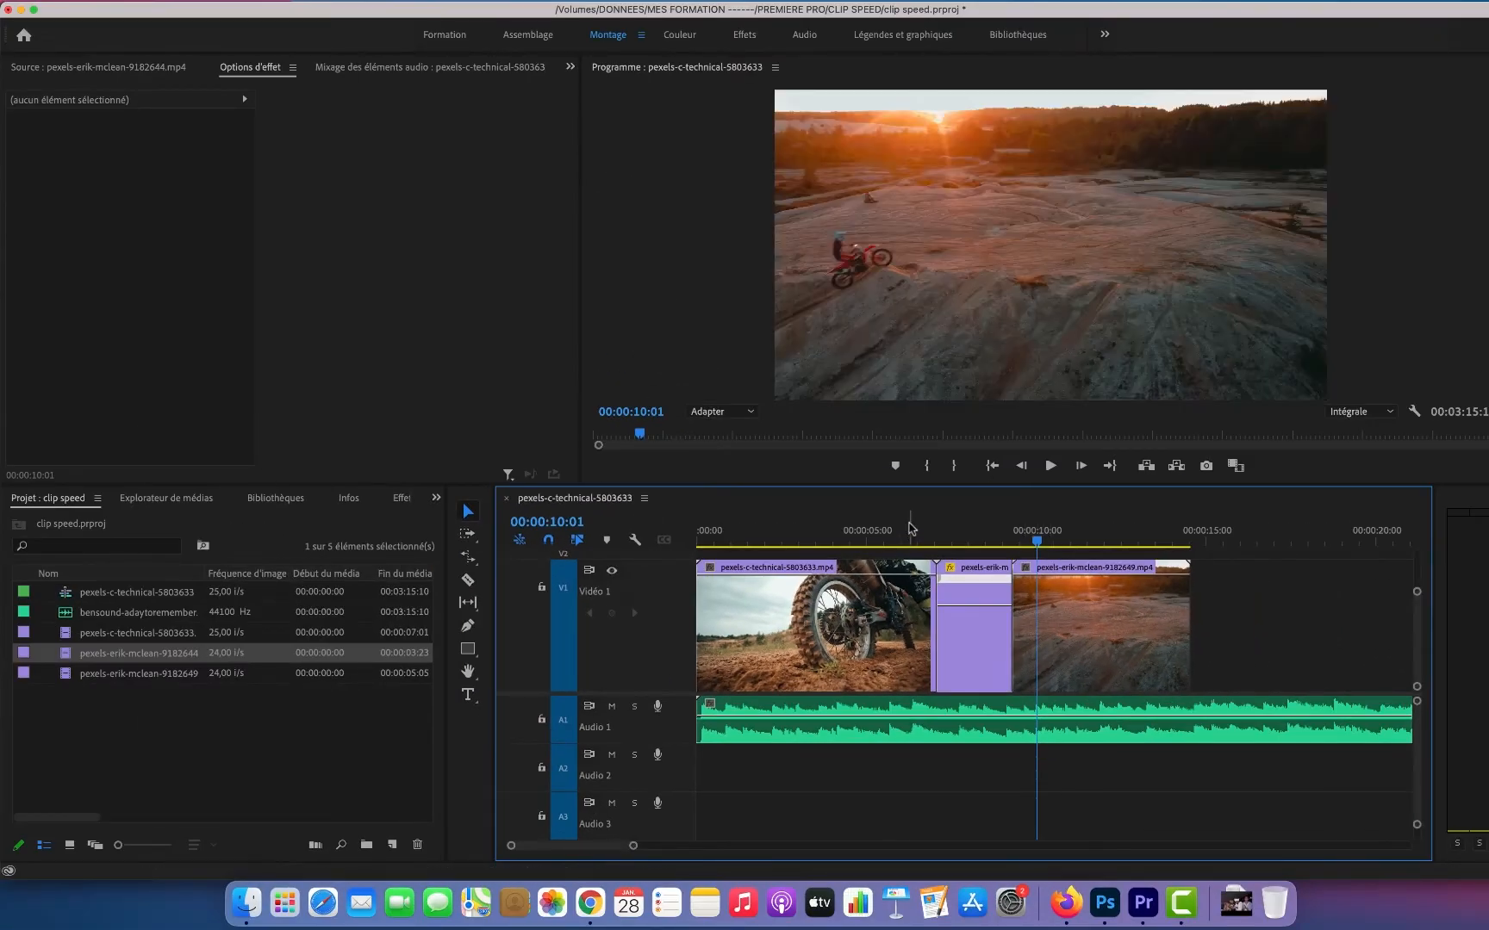
- Play the sequence from the end of the first clip through the sped-up middle clip to 00:00:09:18
left_click(907, 530)
key("space")
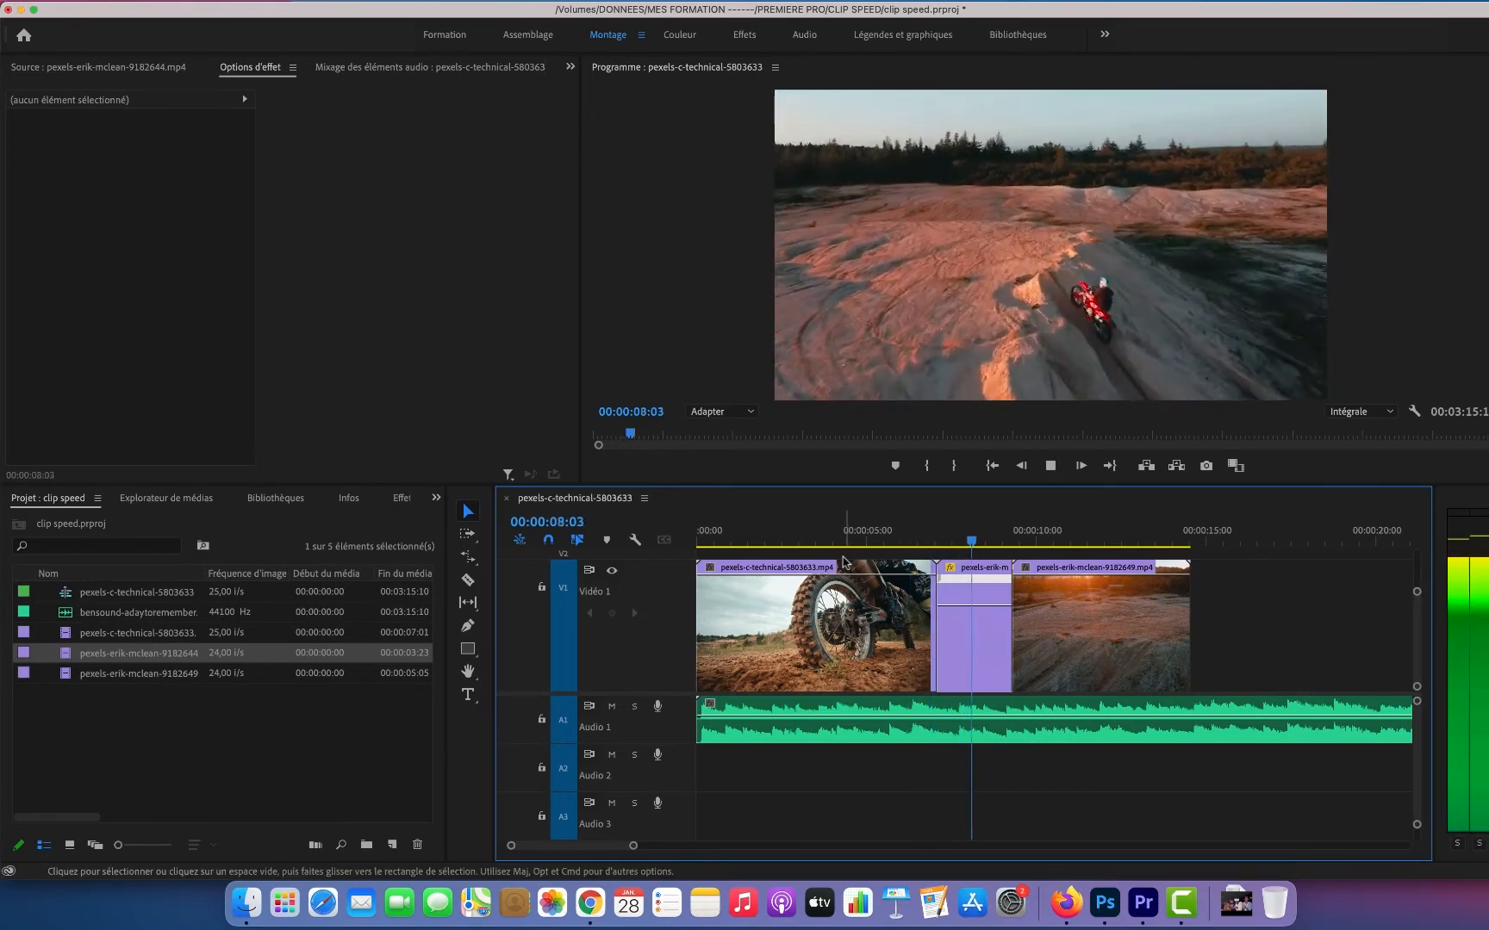
key("space")
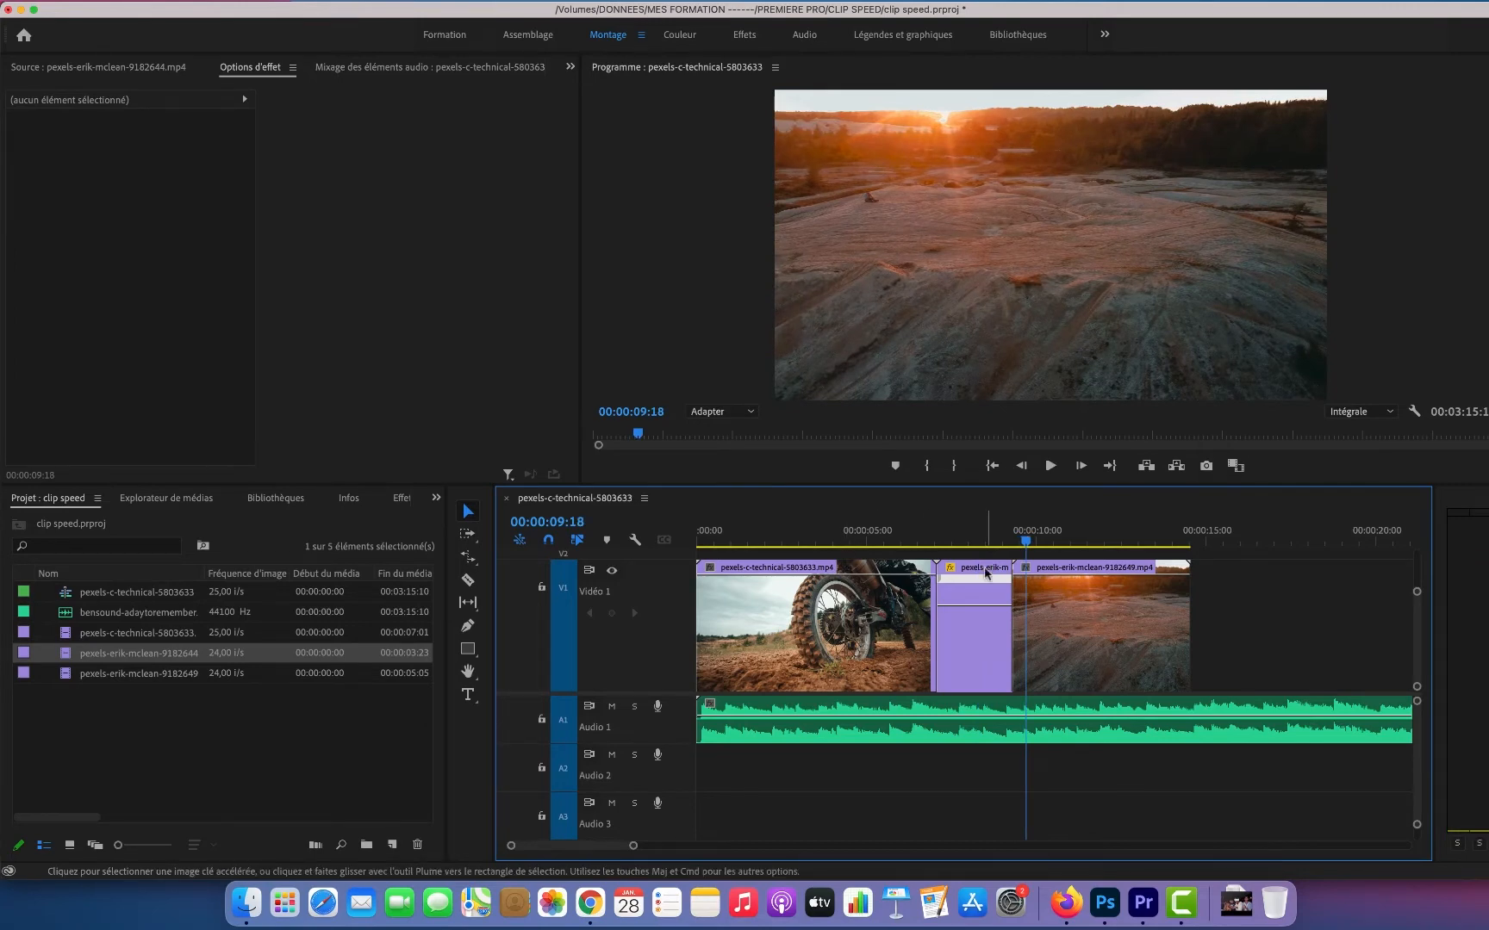
- Undo the gap deletion, the middle clip's speed changes and the first clip's opacity changes
key("super+z")
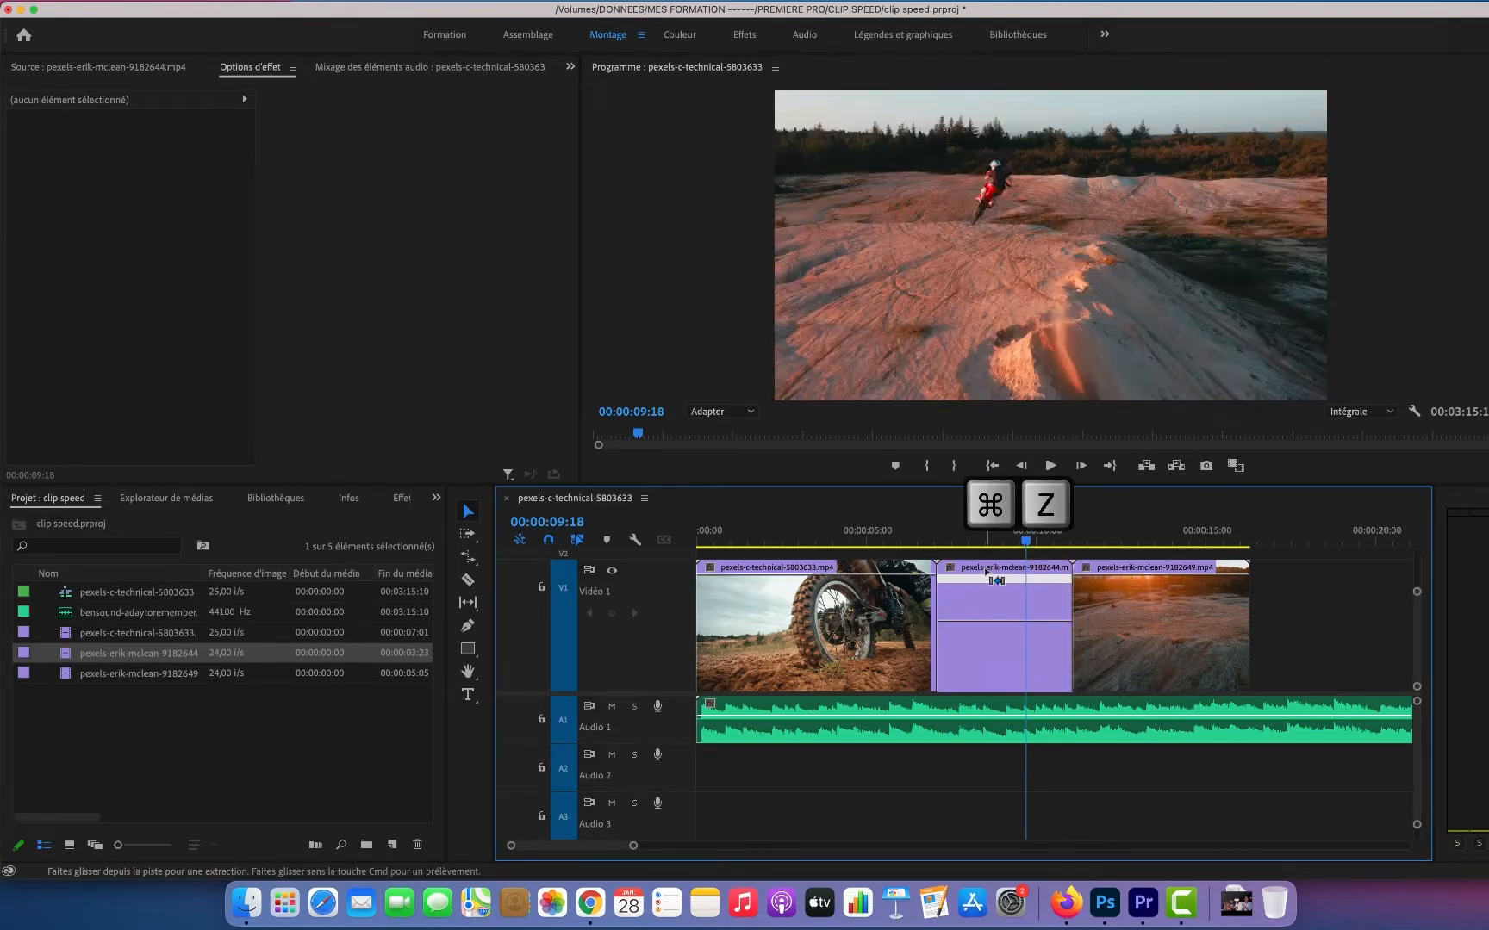
key("super+z")
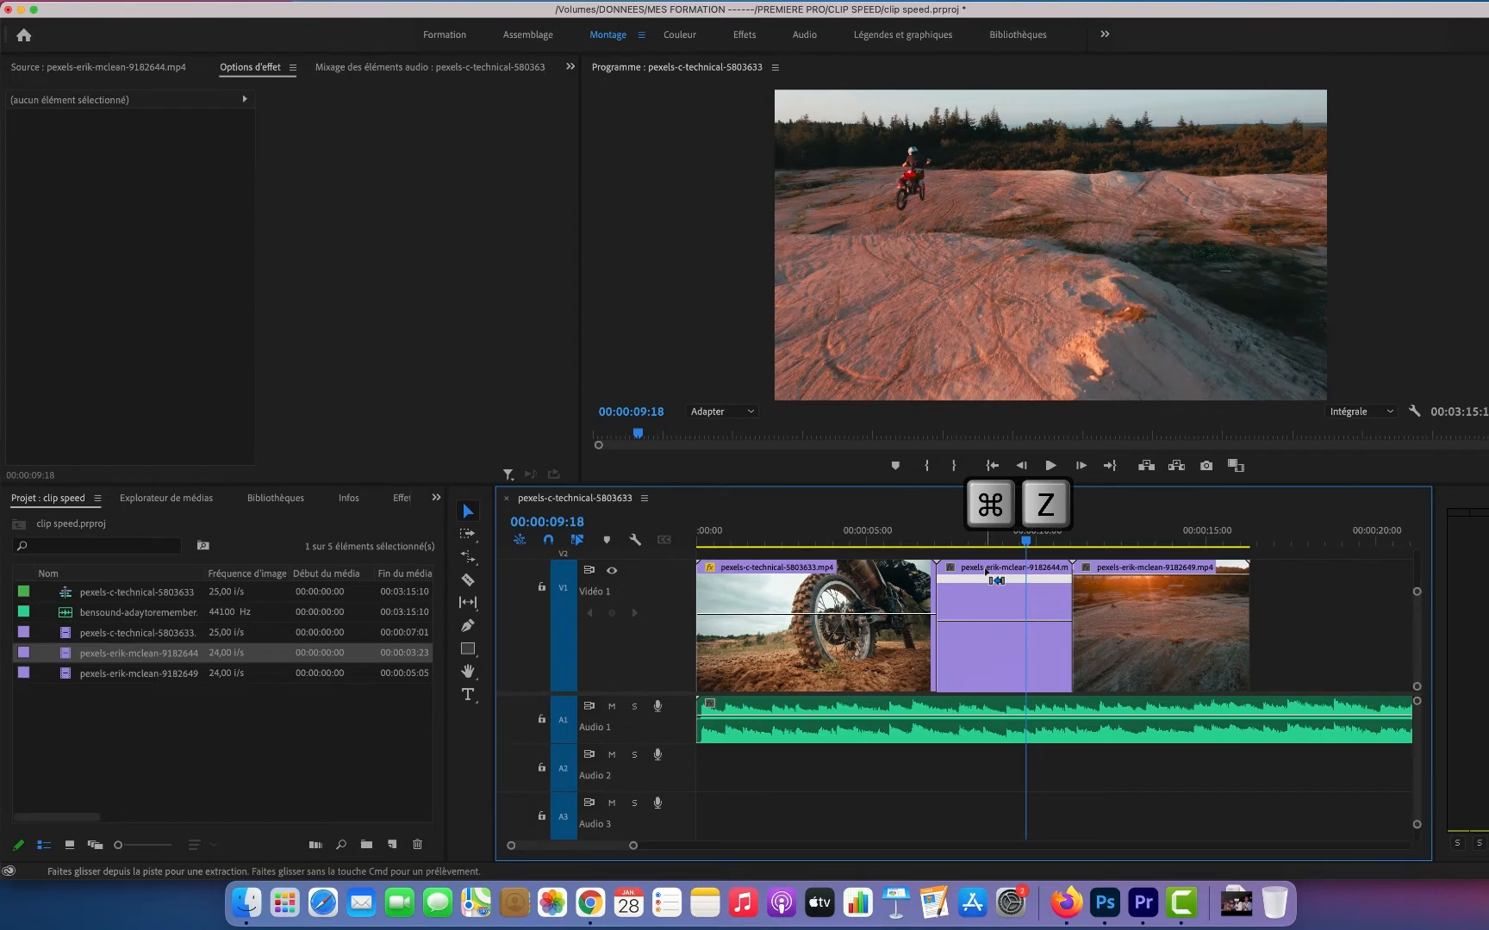
key("super+z")
key("super+z")
key("super+z")
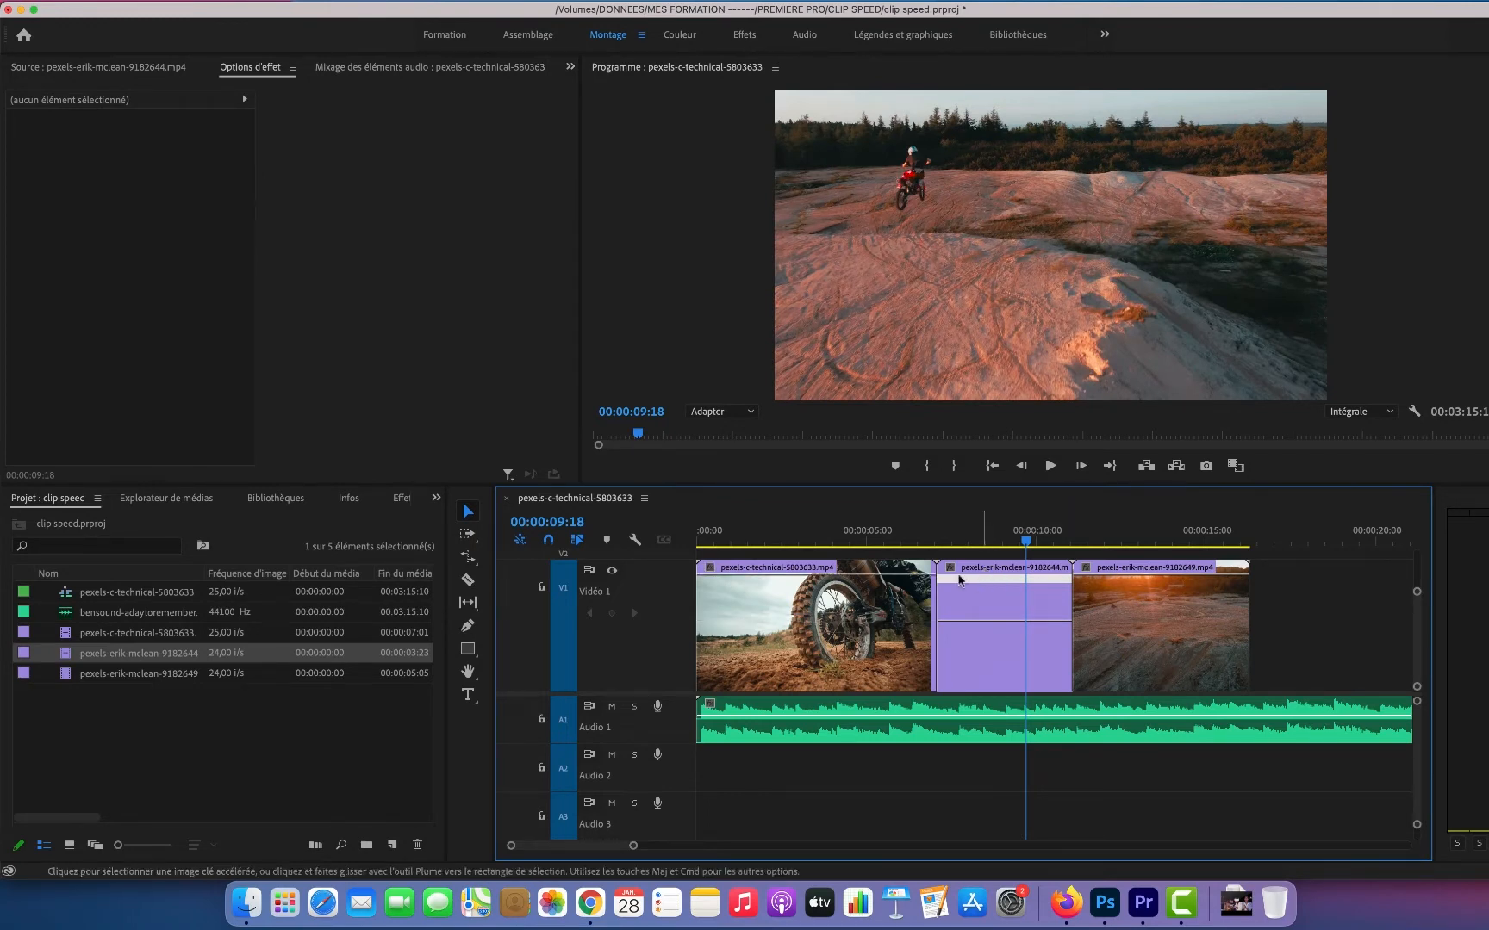
- Play the restored middle clip at its original speed, starting just before the cut from the first clip
left_click(905, 532)
key("space")
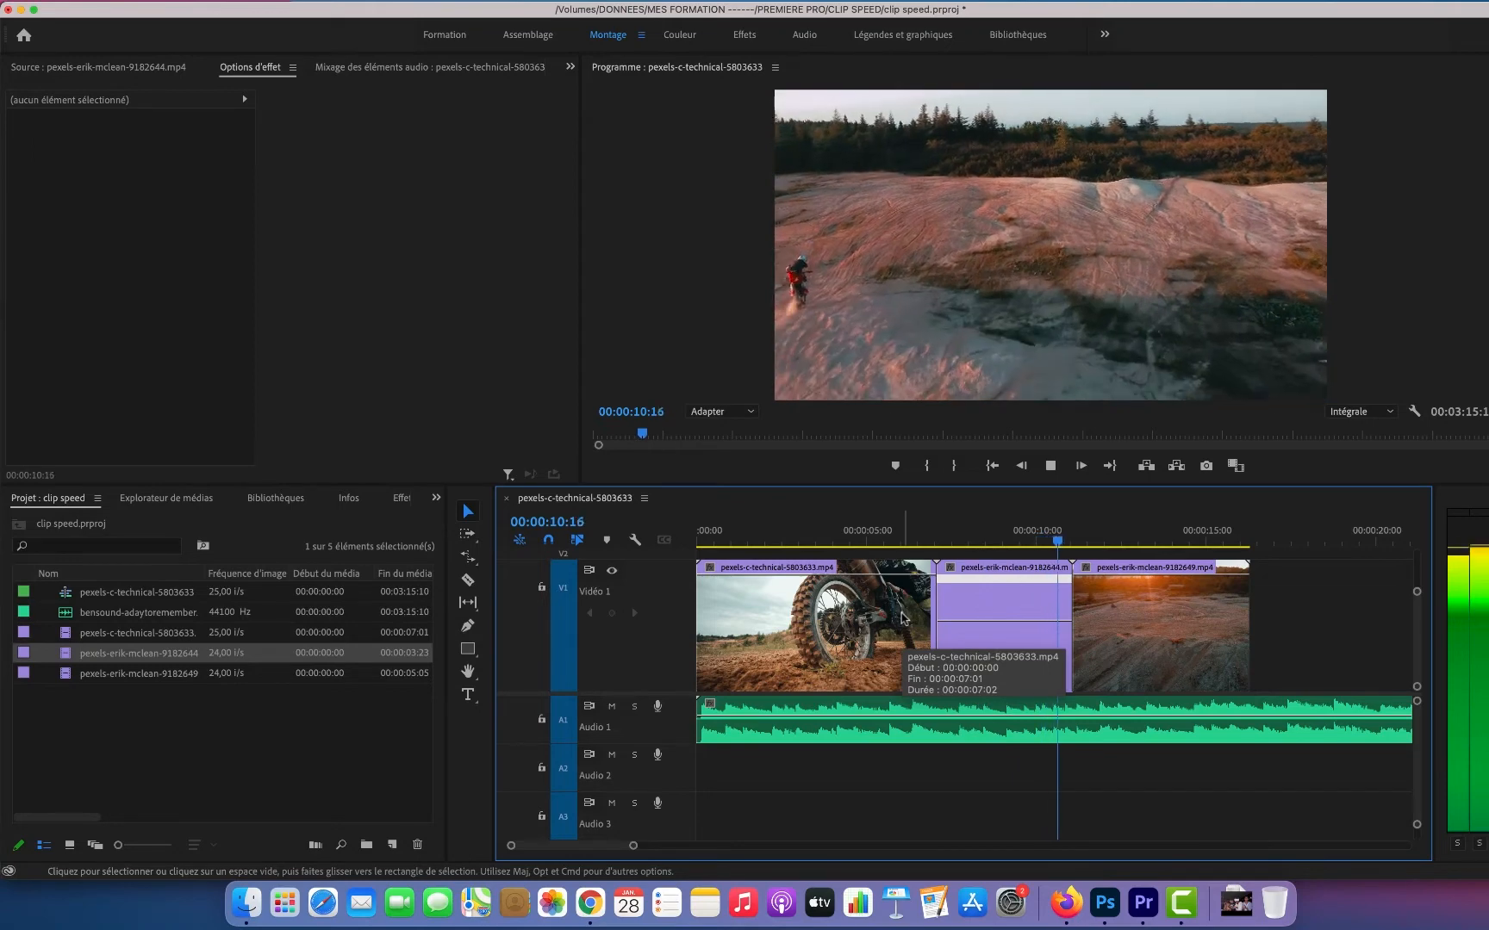
- Add a speed keyframe with the Pen tool on the middle clip's speed band at 00:00:08:20
left_click(989, 608)
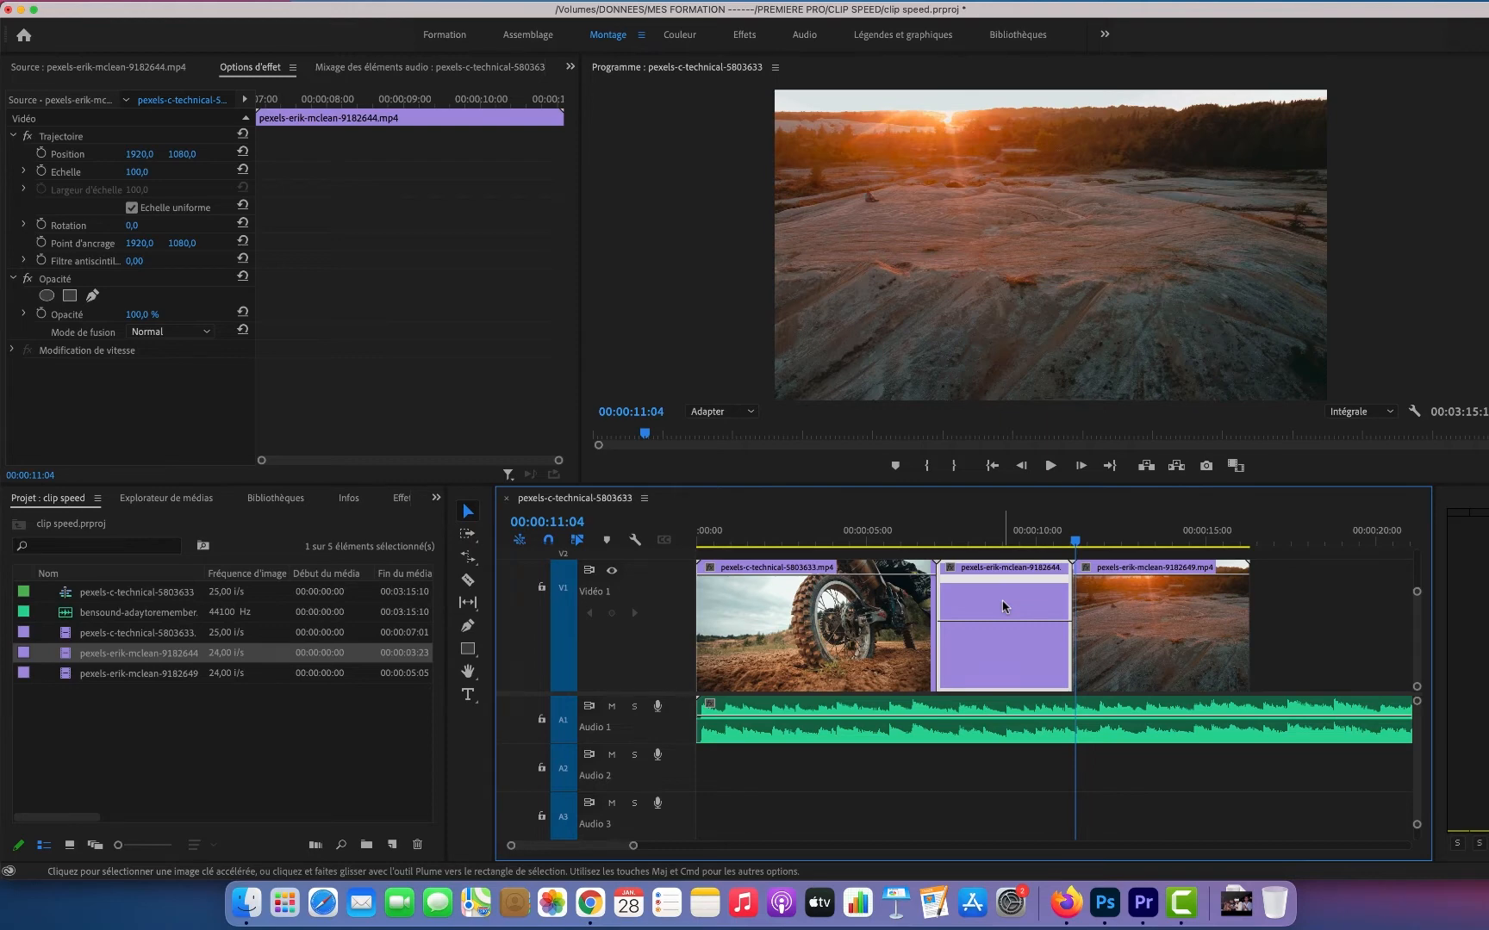
left_click(1002, 541)
key("plus")
key("plus")
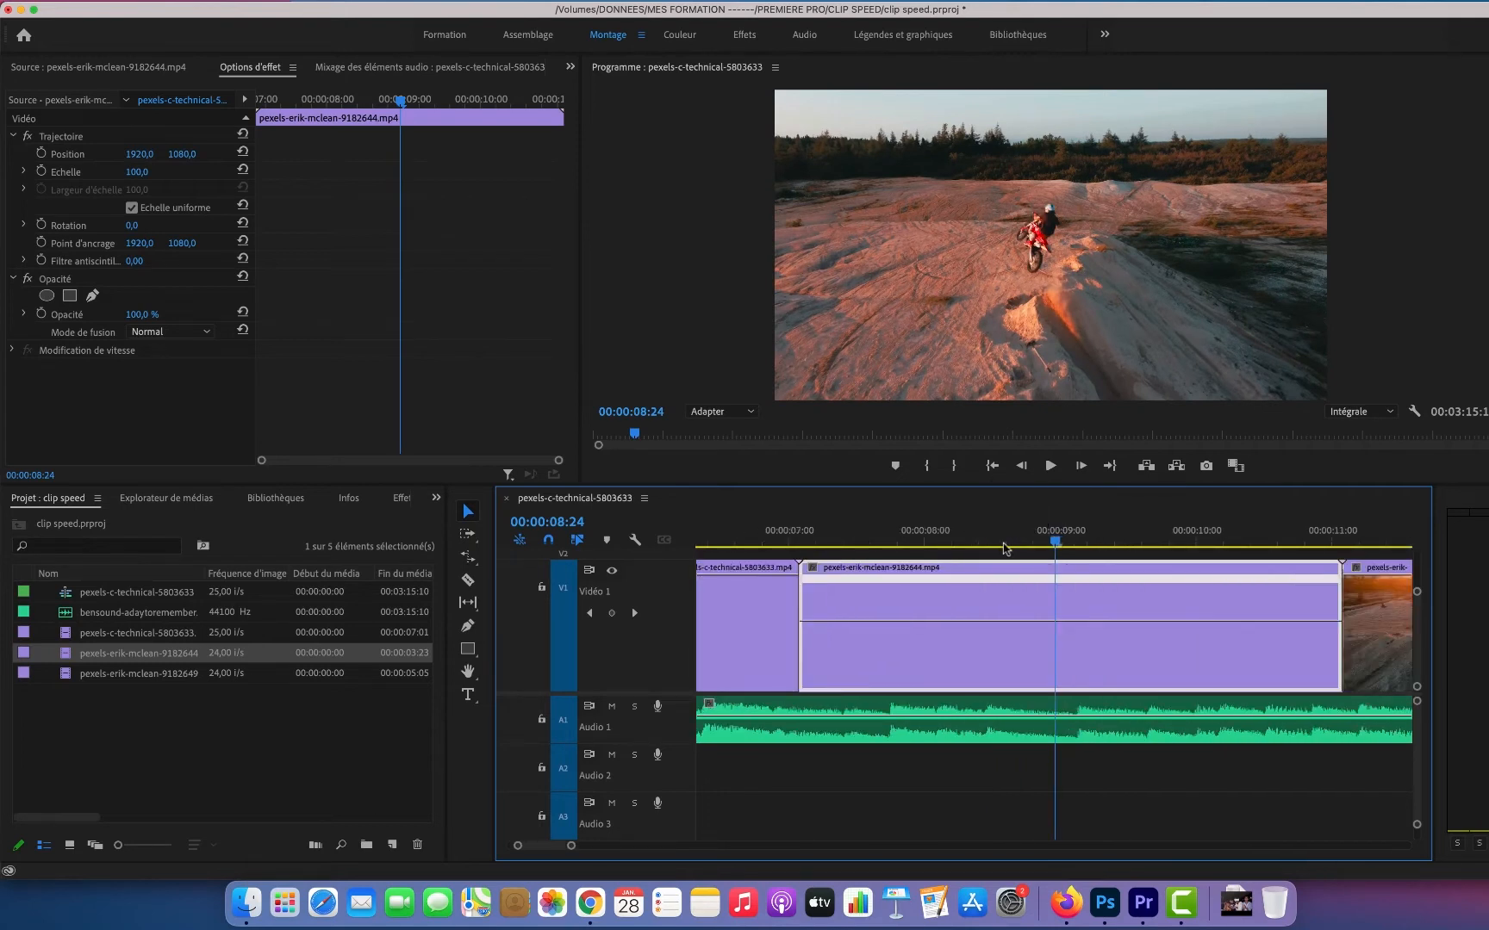
scroll(1101, 625, "up", 2)
scroll(1101, 623, "down", 2)
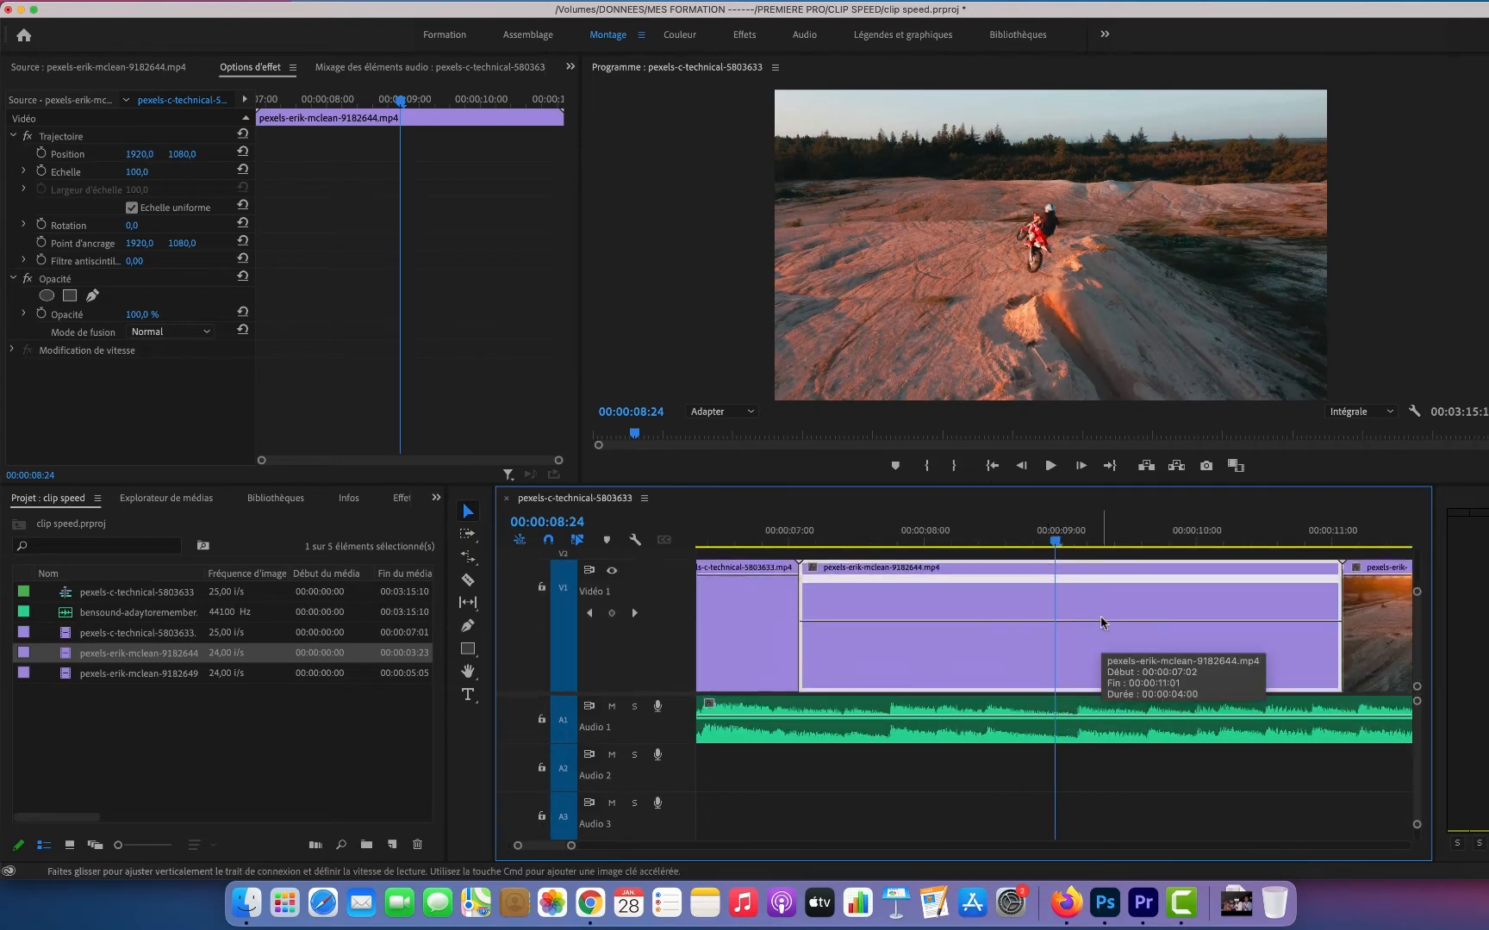
mouse_move(1056, 543)
left_mouse_down()
mouse_move(1011, 547)
mouse_move(1032, 548)
left_mouse_up()
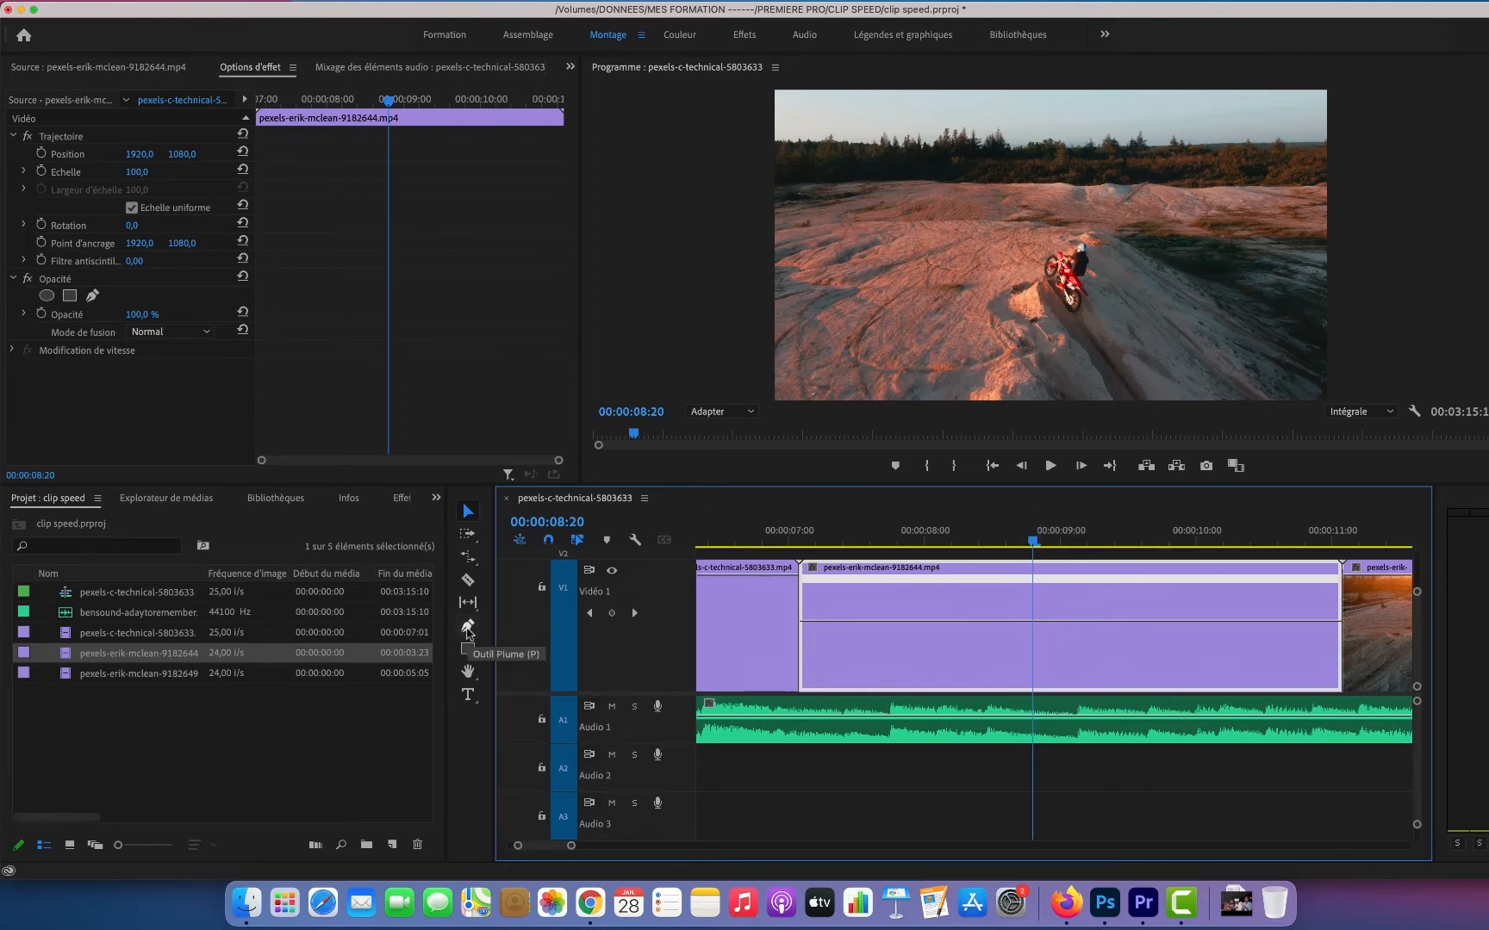
left_click(468, 626)
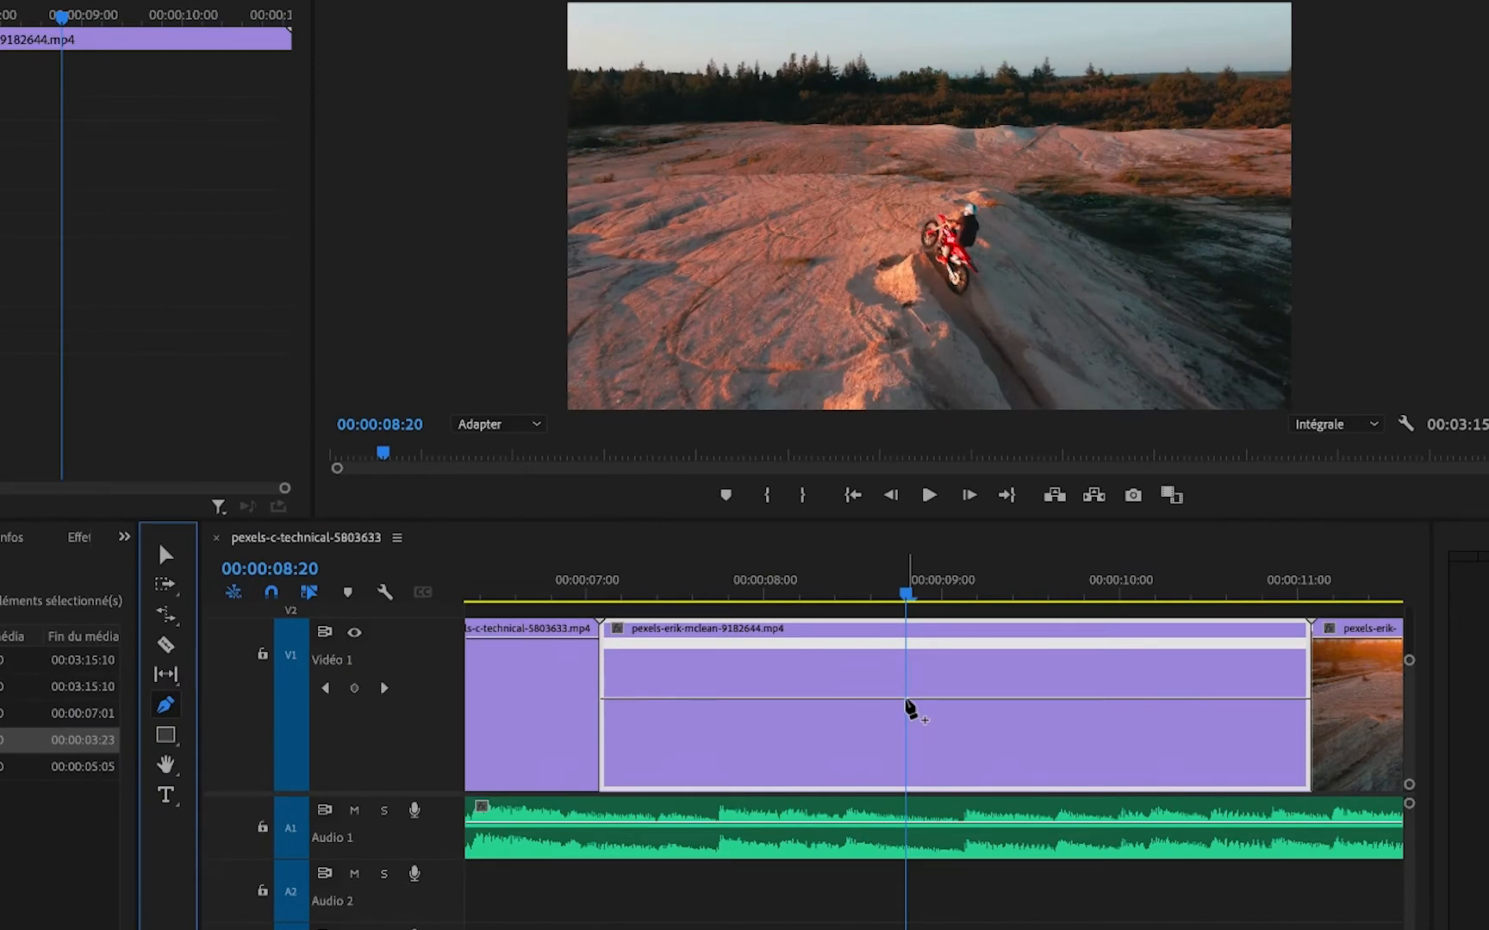
left_click(907, 700)
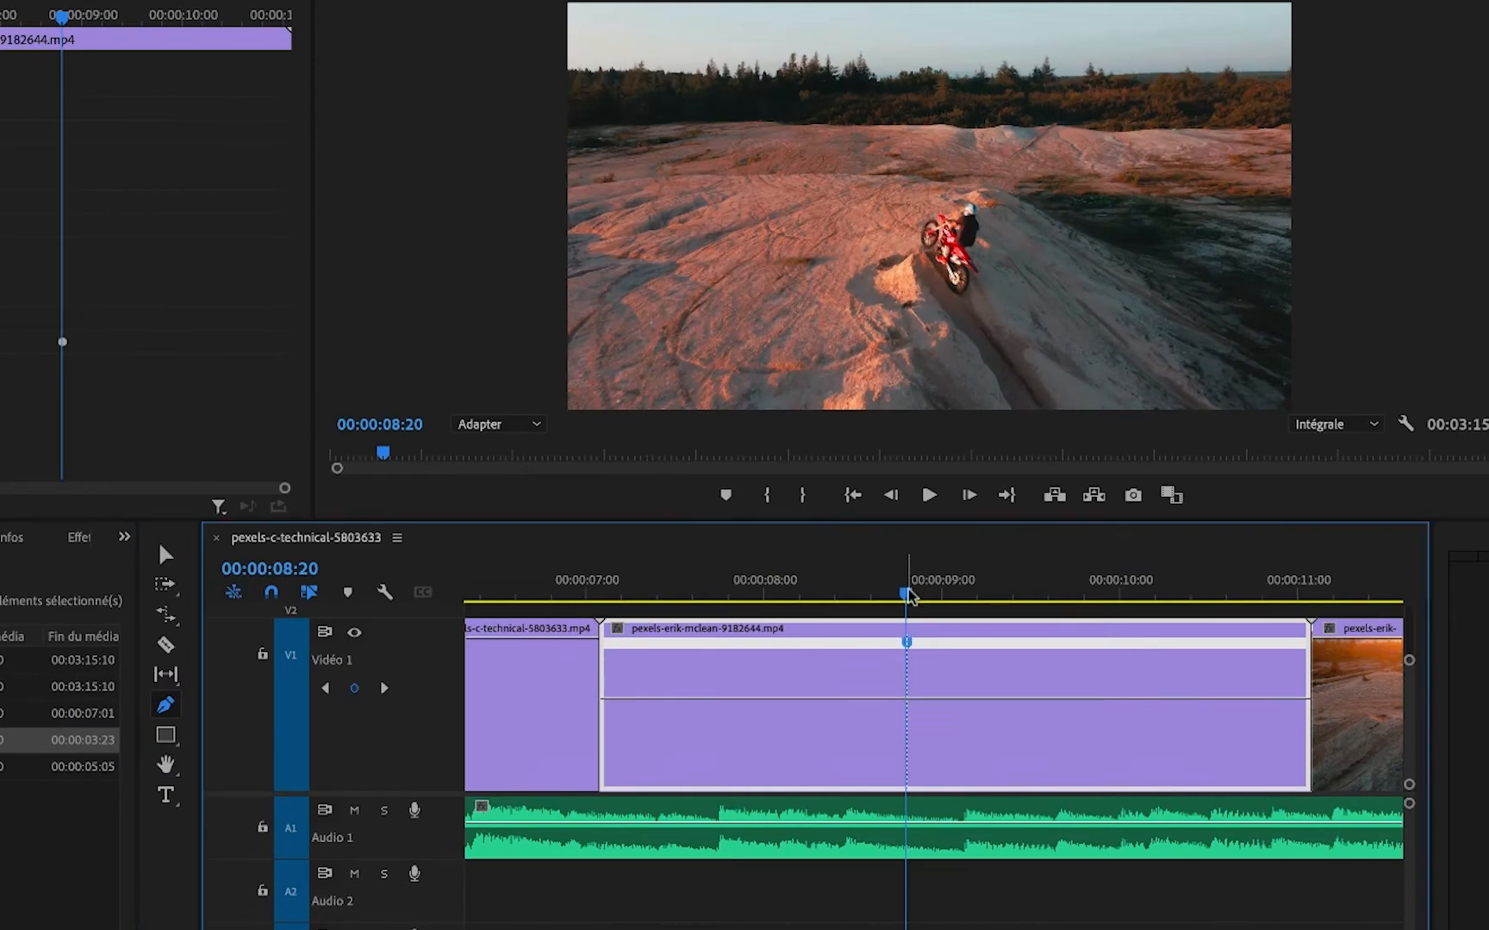
- Add a second speed keyframe near 00:00:10:07 on the middle clip, leaving no extra keyframe between the two
left_click_drag(919, 596, 1172, 599)
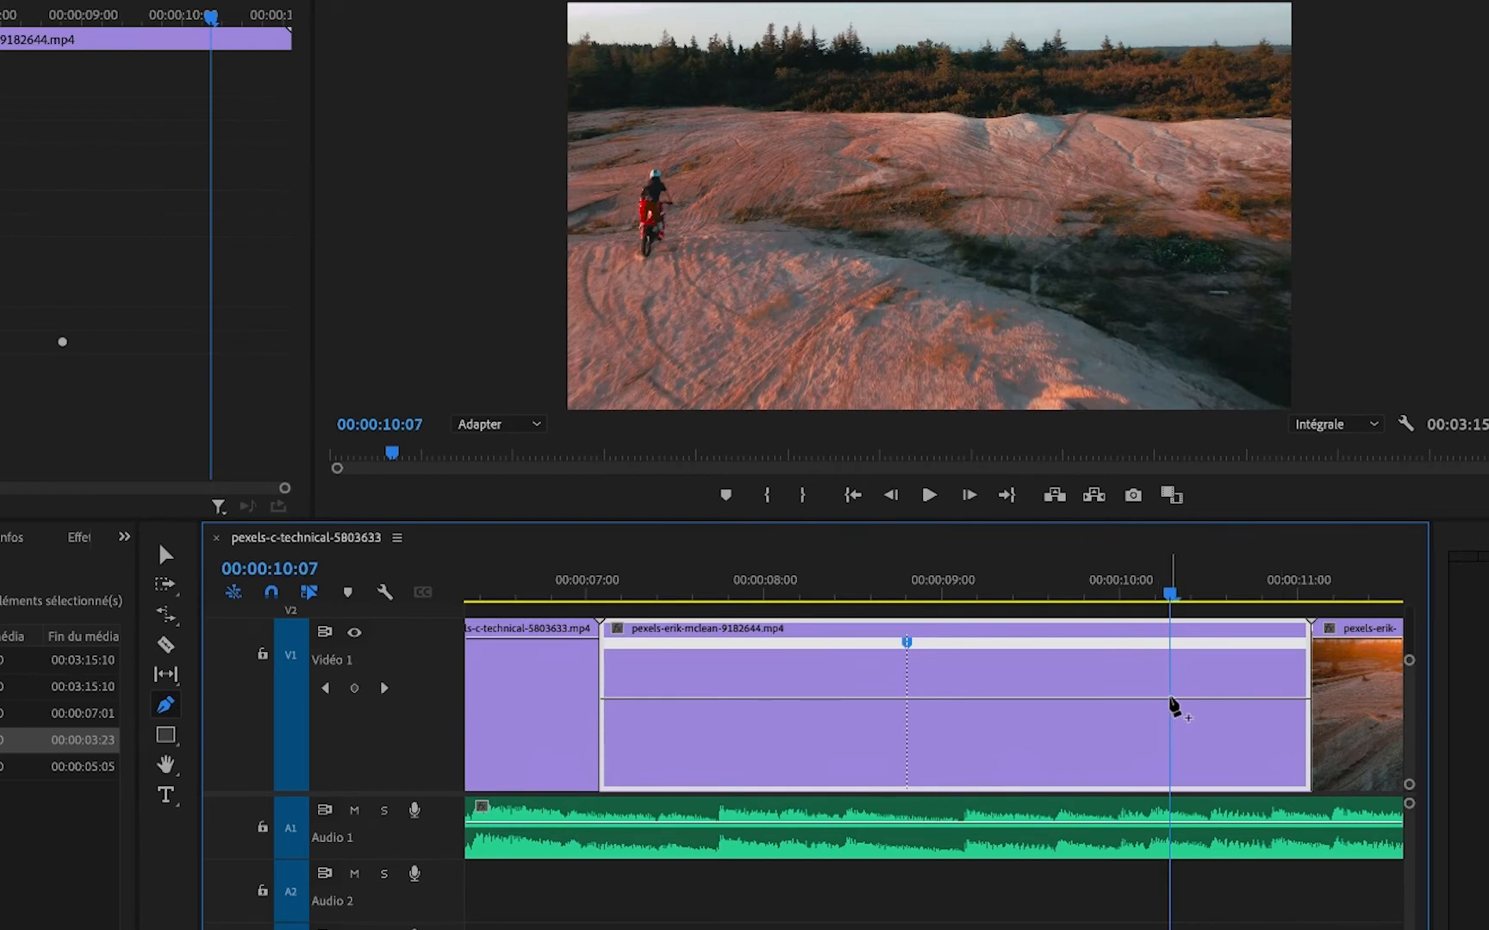
left_click(1170, 700)
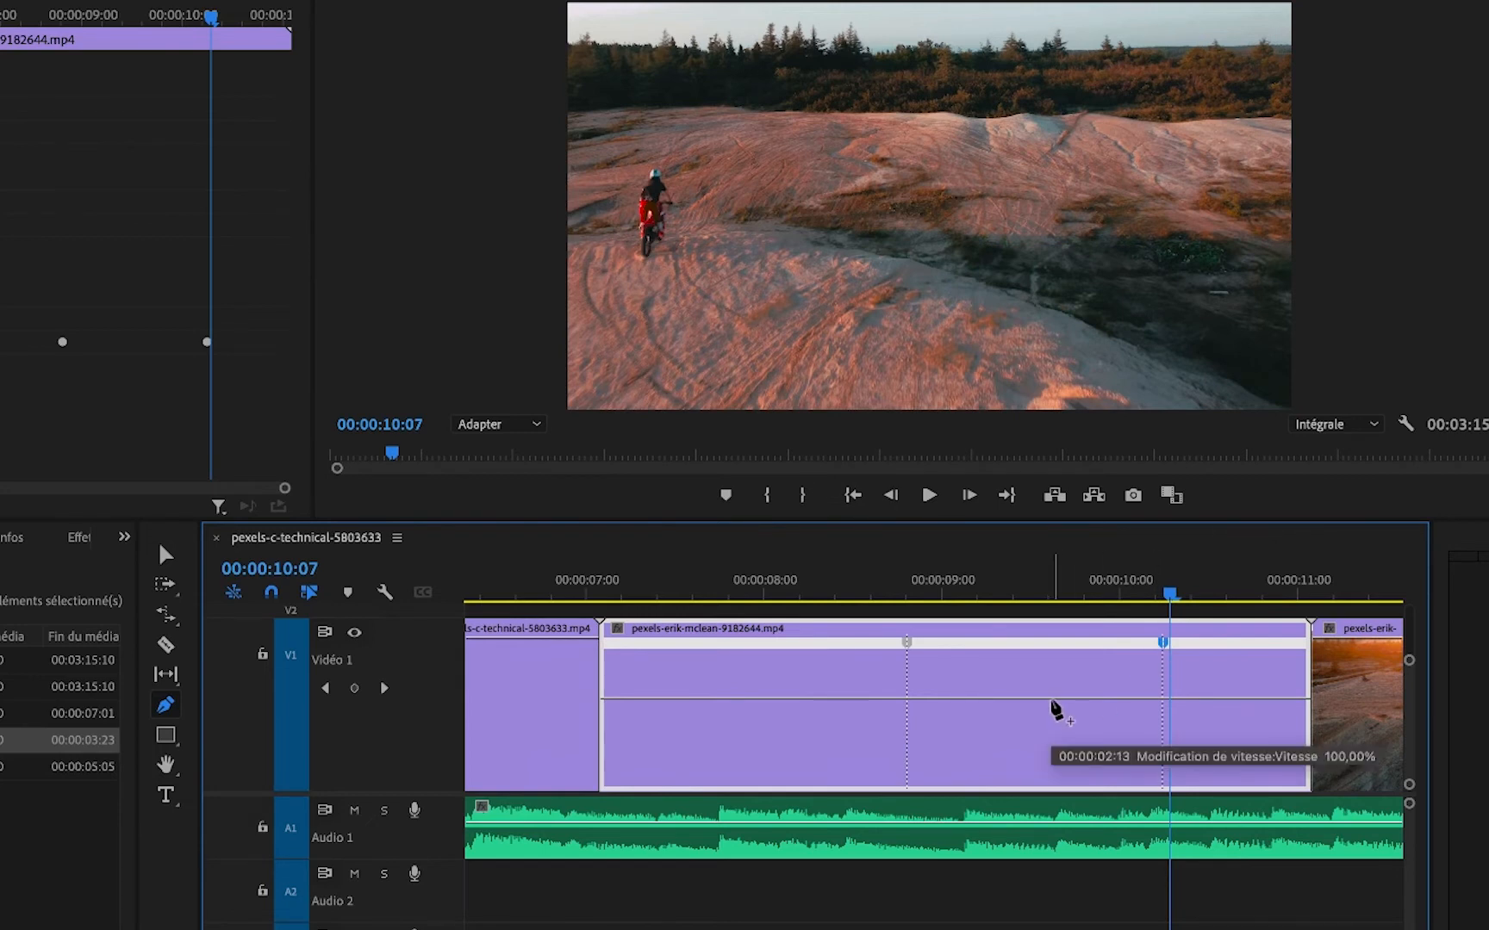
left_click(1050, 701)
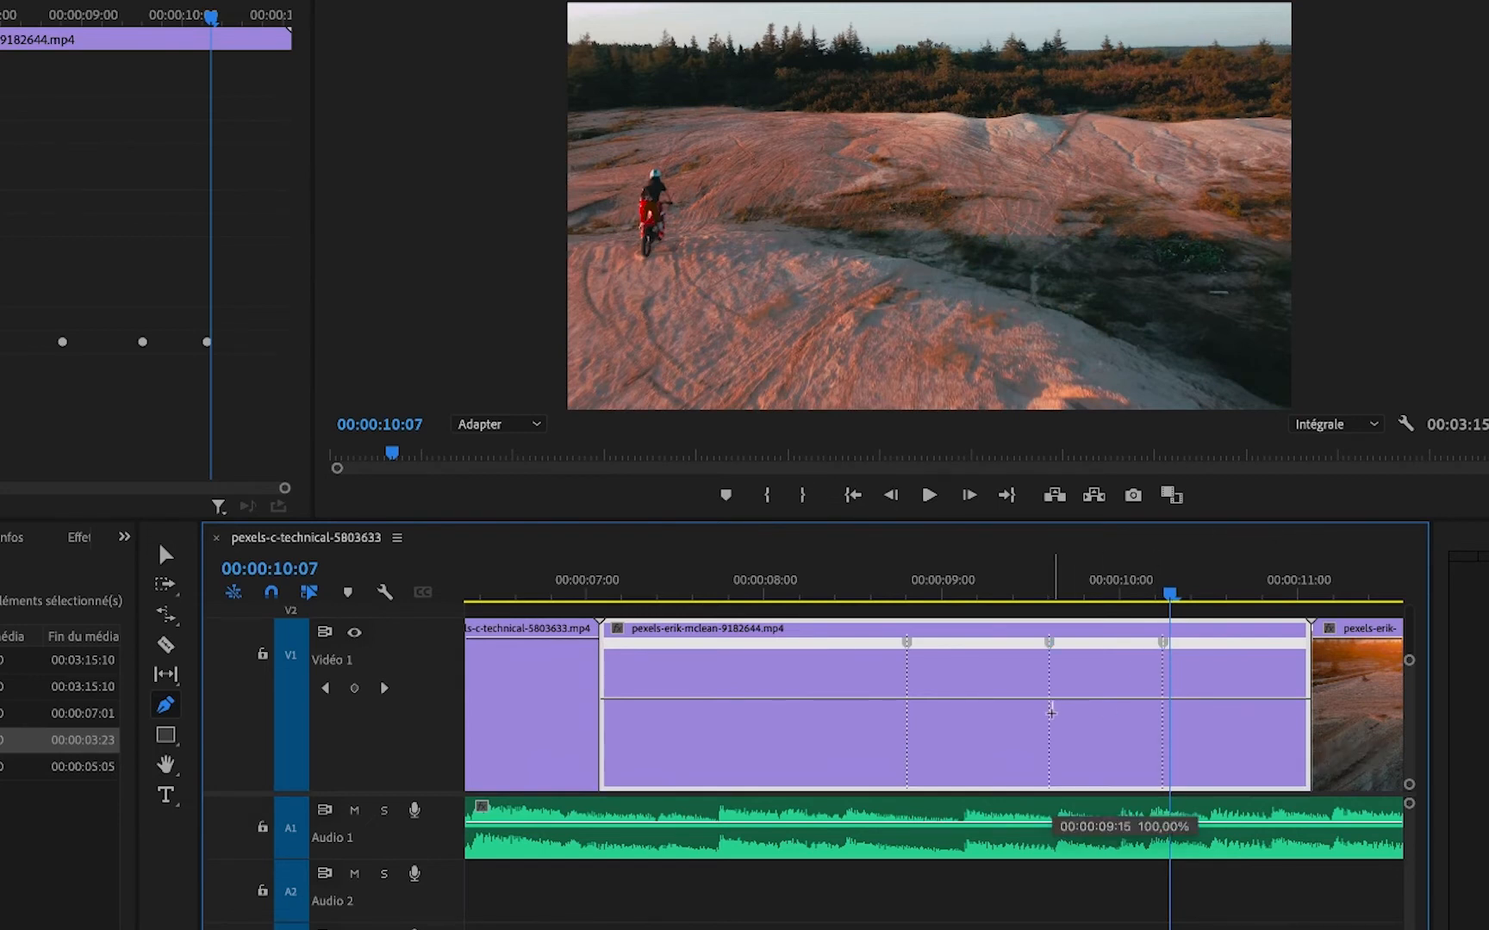
key("super+z")
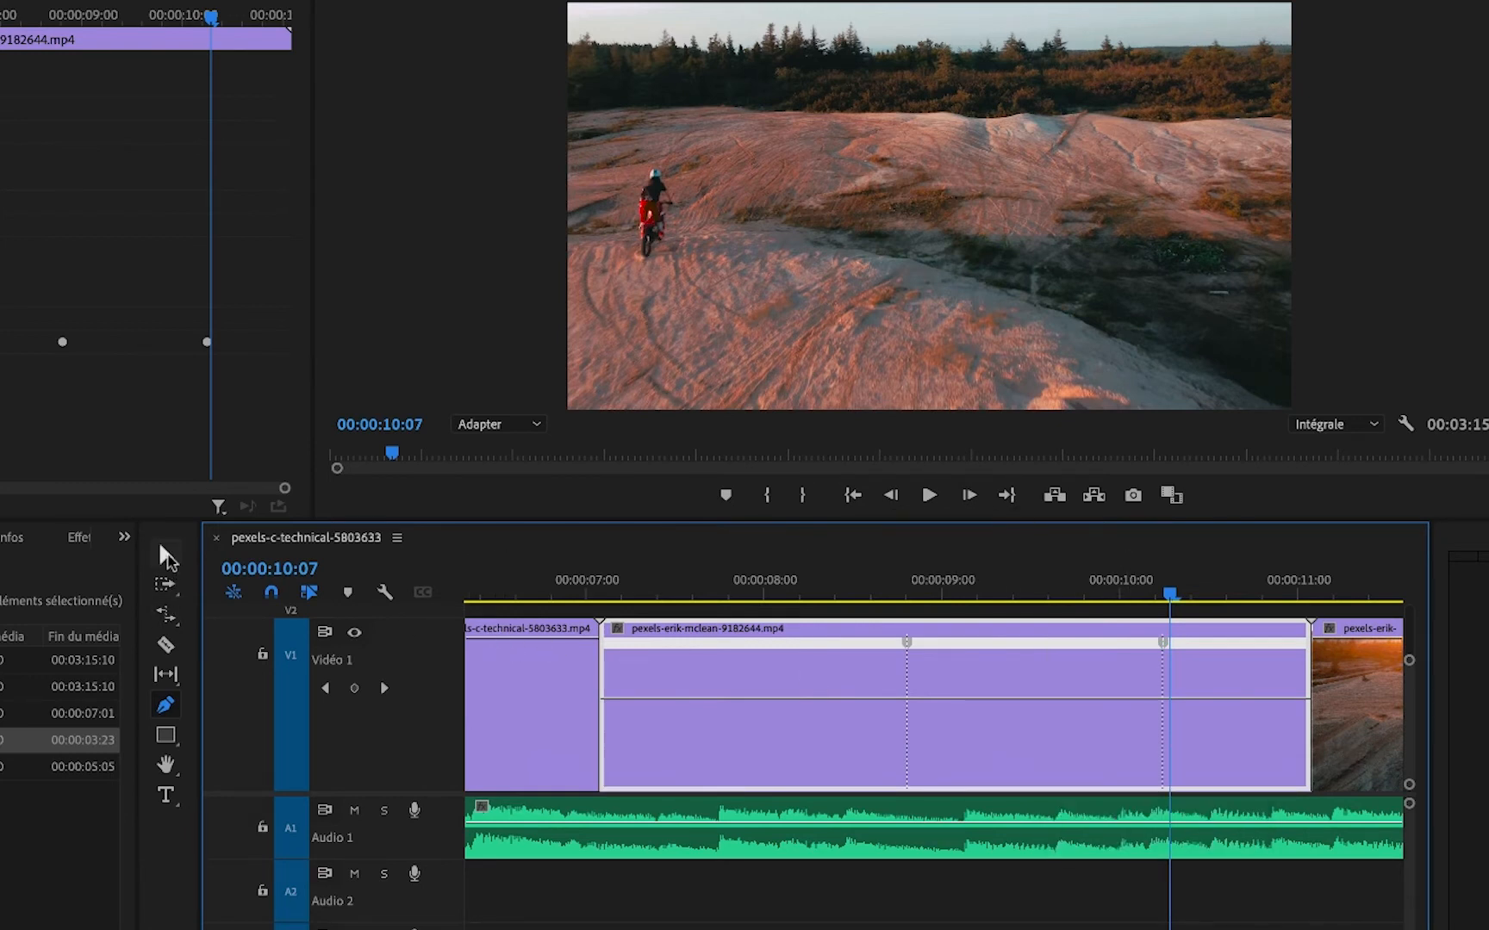
- Raise the middle clip's speed band between the two keyframes past 187% with the Selection tool
left_click(162, 551)
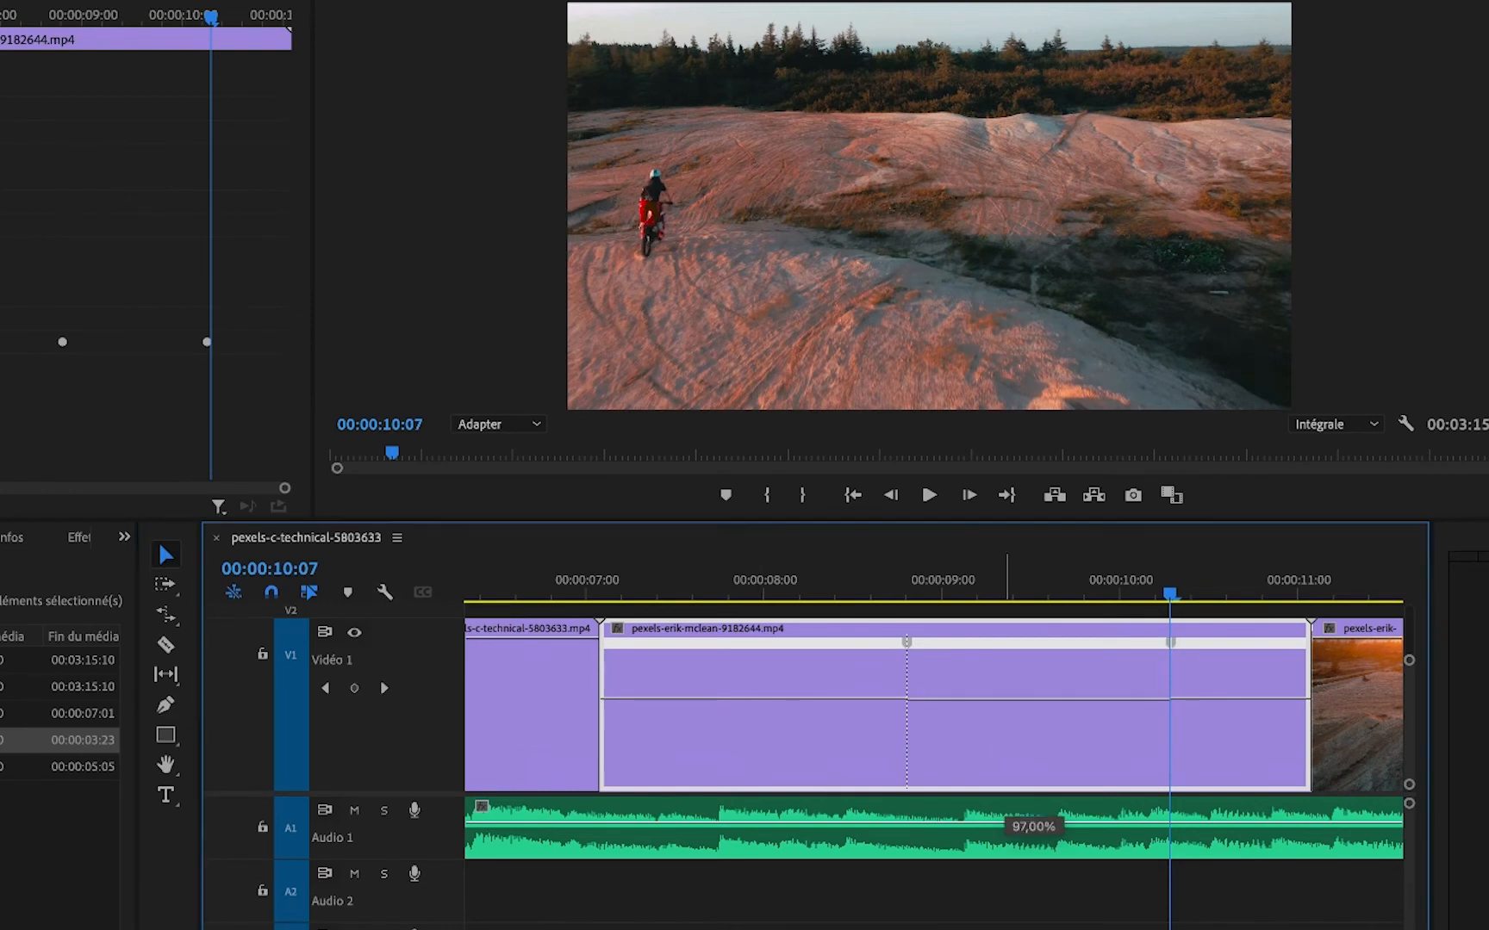
left_click_drag(1034, 699, 1034, 664)
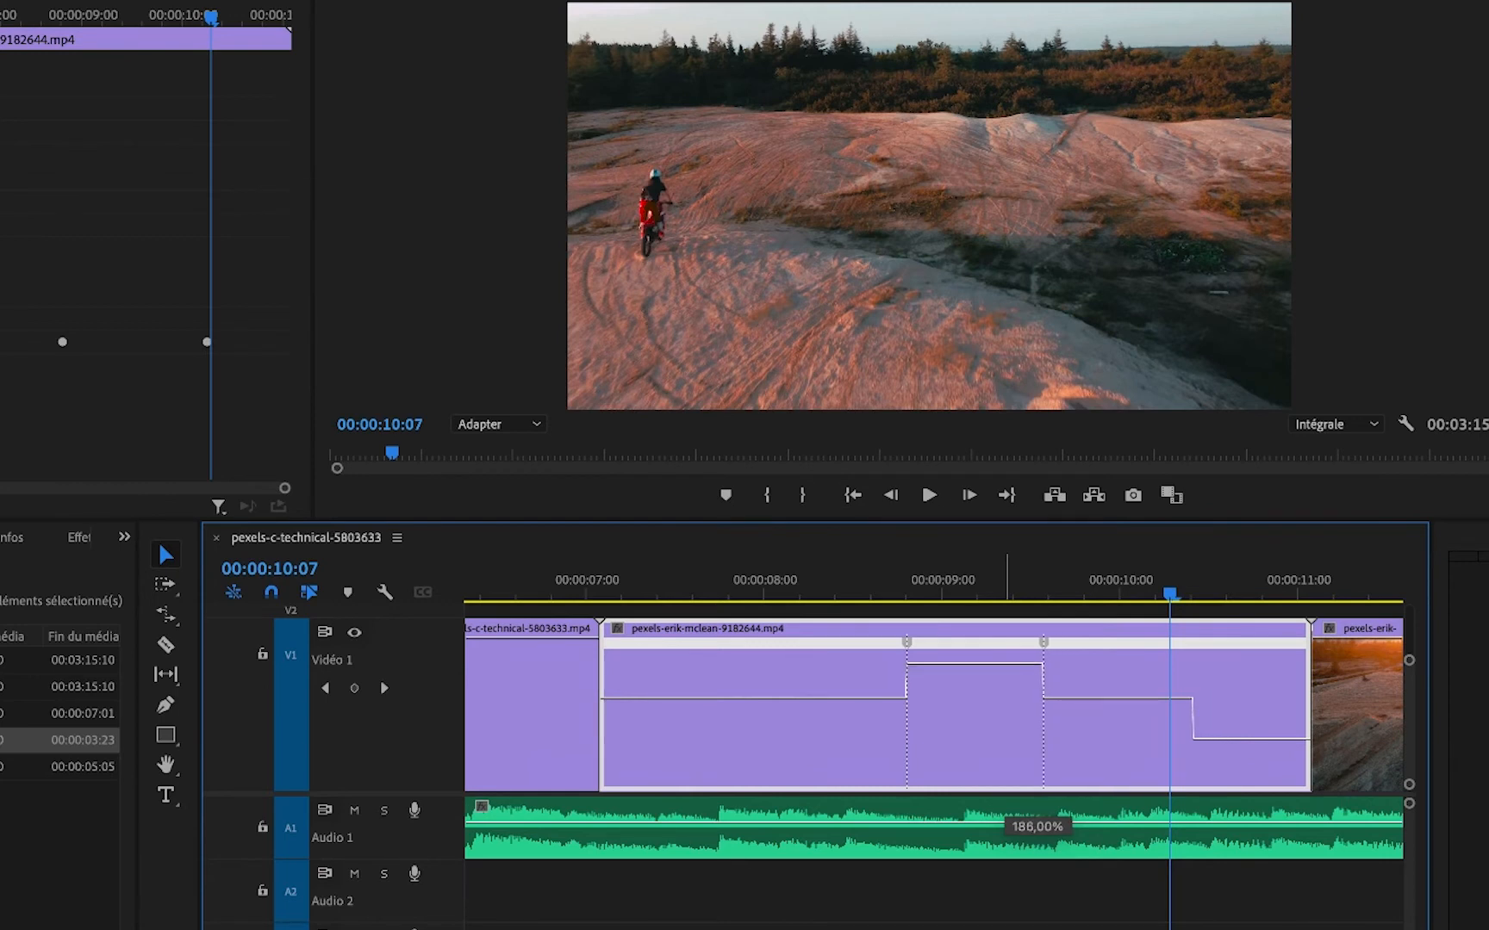
left_click_drag(1006, 663, 999, 663)
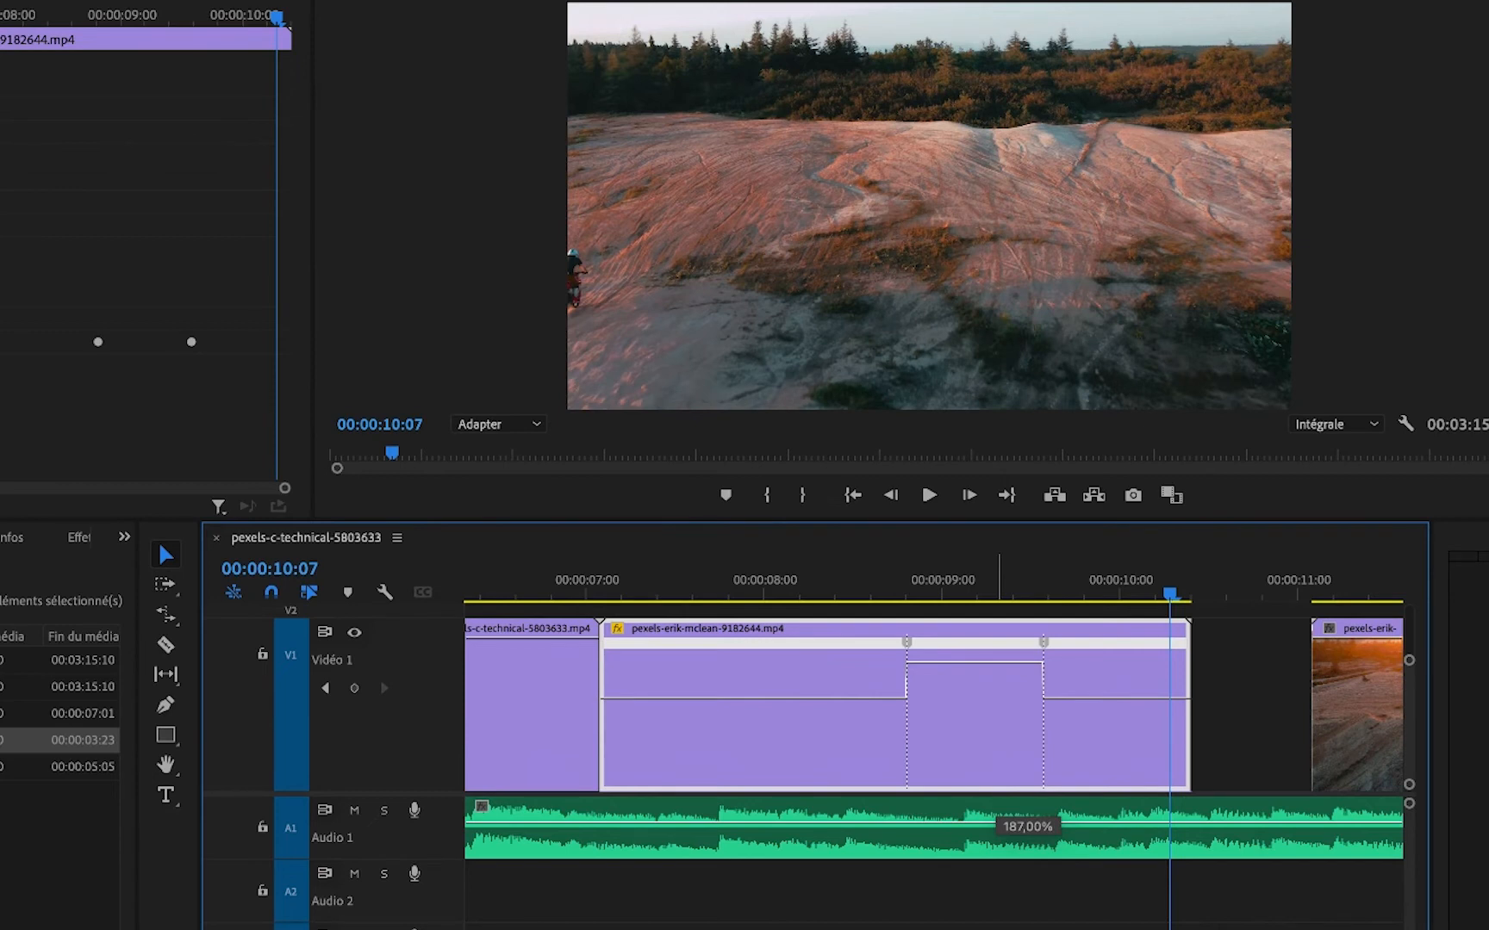
left_click_drag(999, 662, 999, 663)
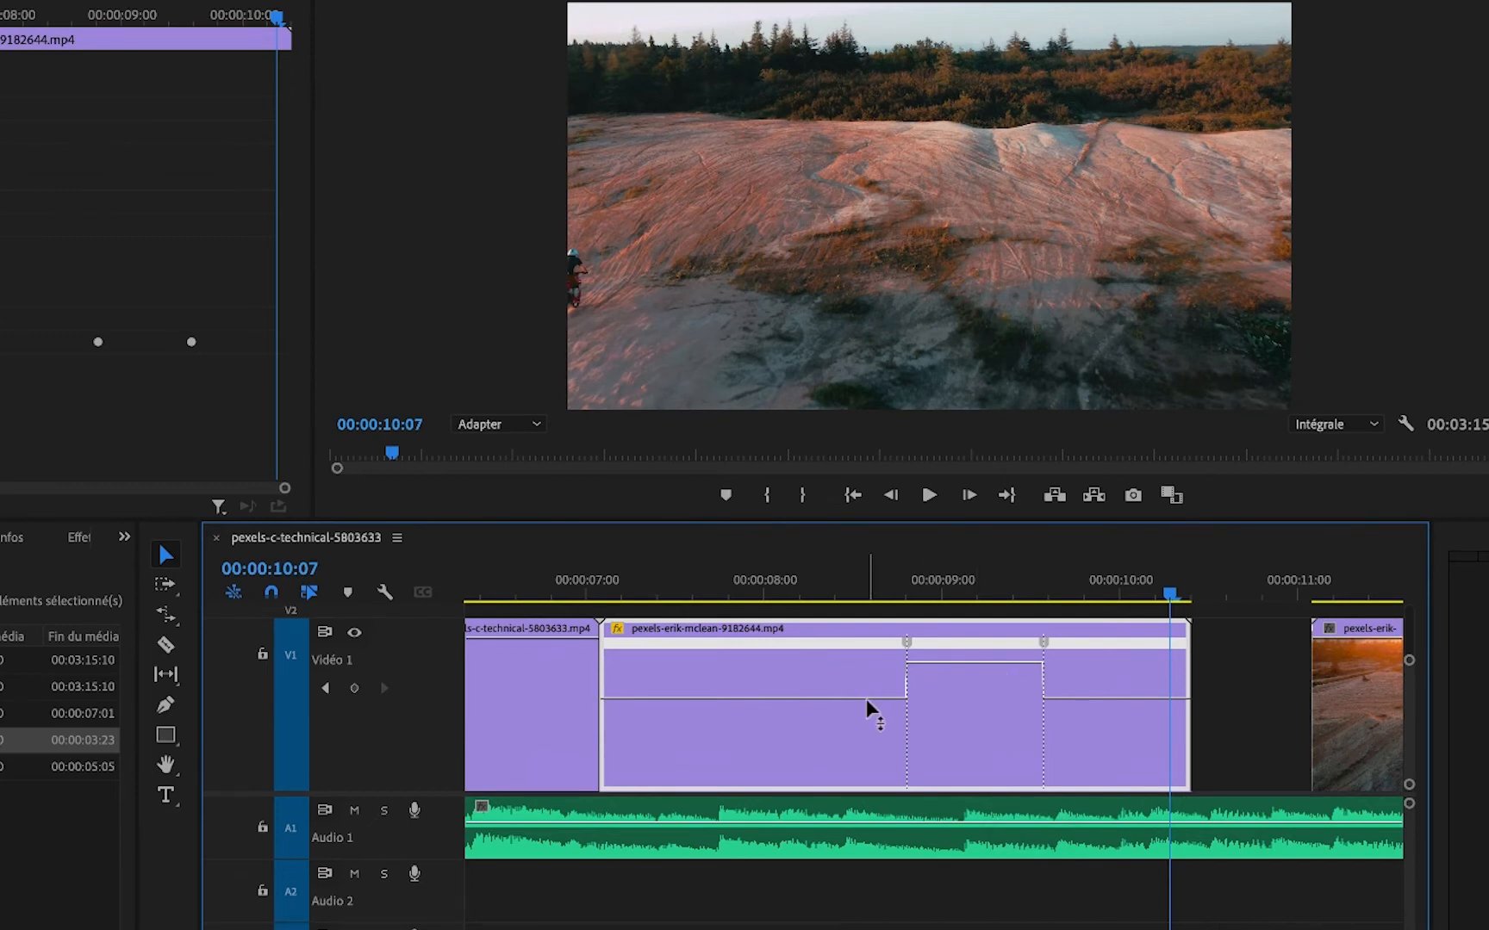
left_click_drag(870, 698, 871, 698)
left_click_drag(1137, 699, 1137, 698)
left_click_drag(988, 663, 989, 656)
- Play the middle clip twice from about 00:00:08:12 into the sped-up section to check the speed change
left_click(852, 590)
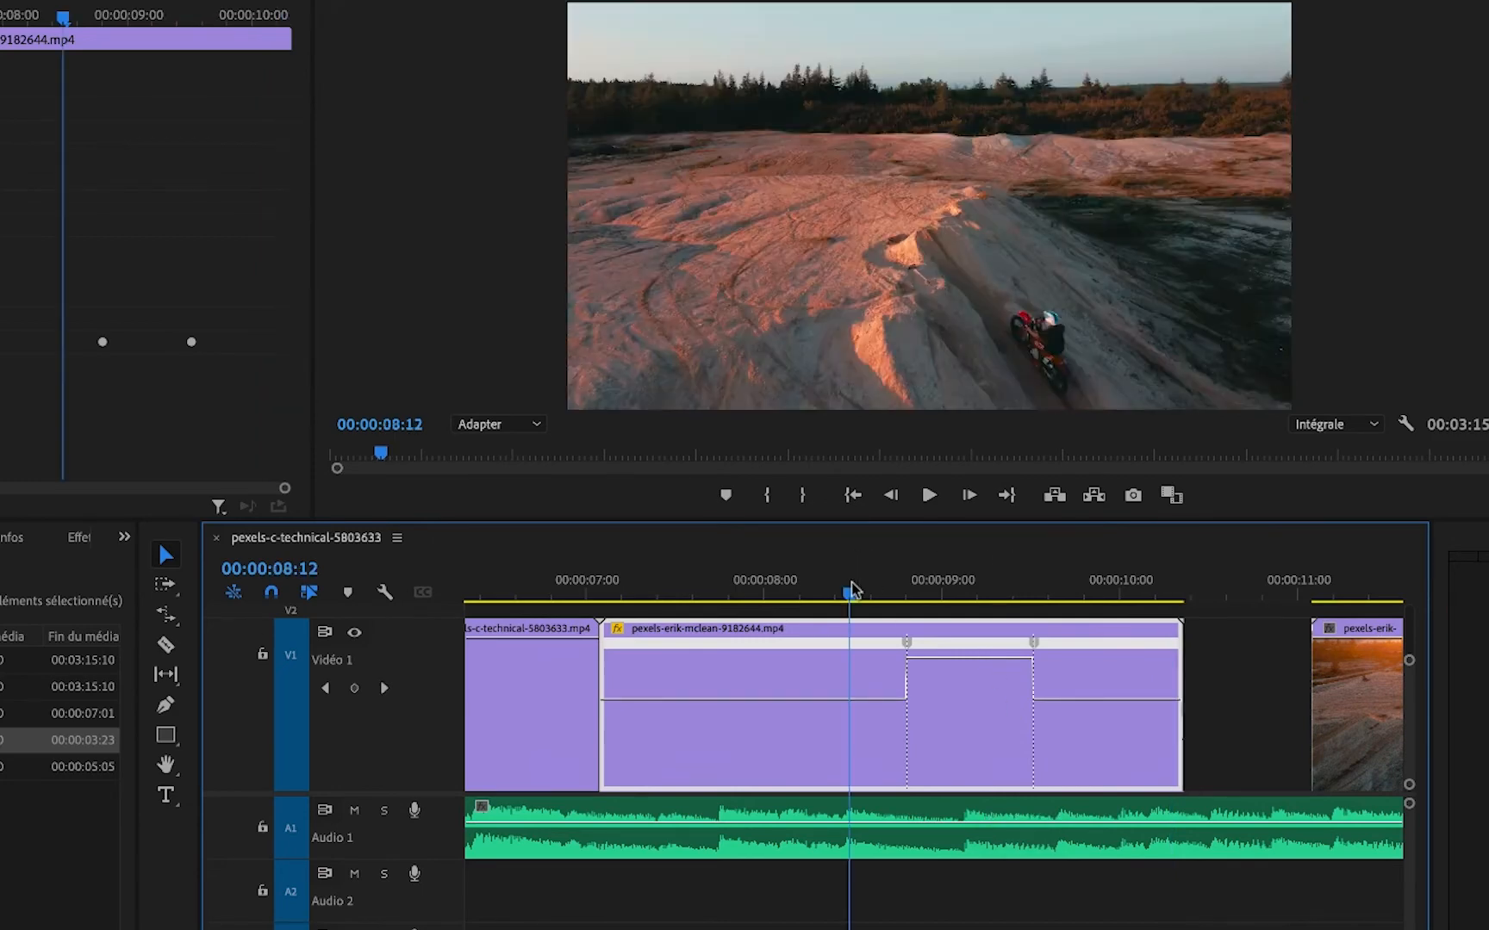
key("space")
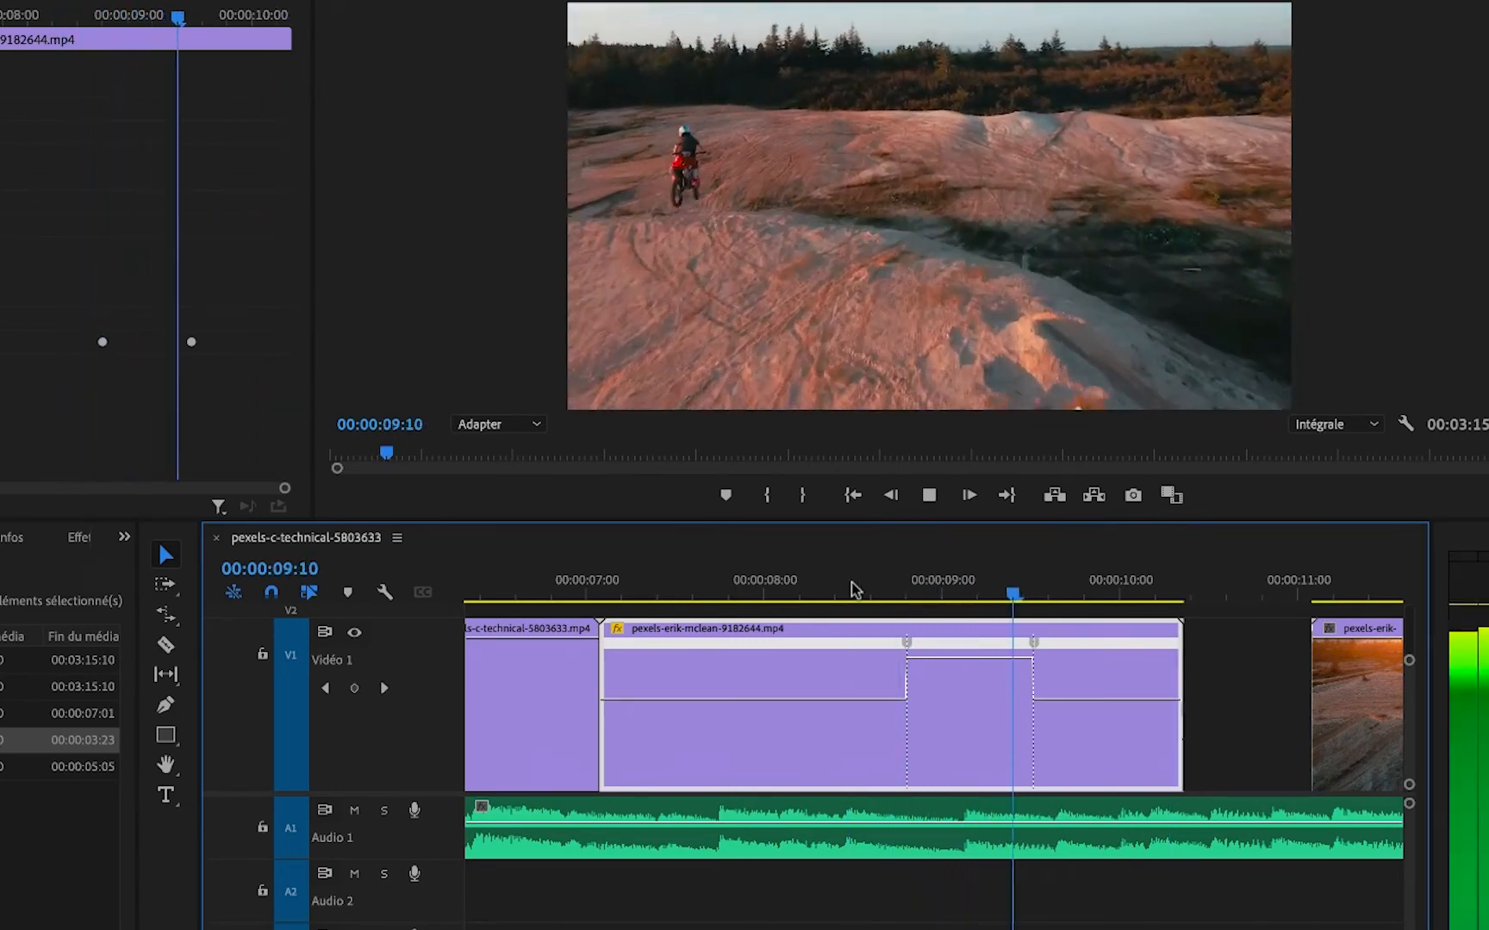
left_click(850, 594)
key("space")
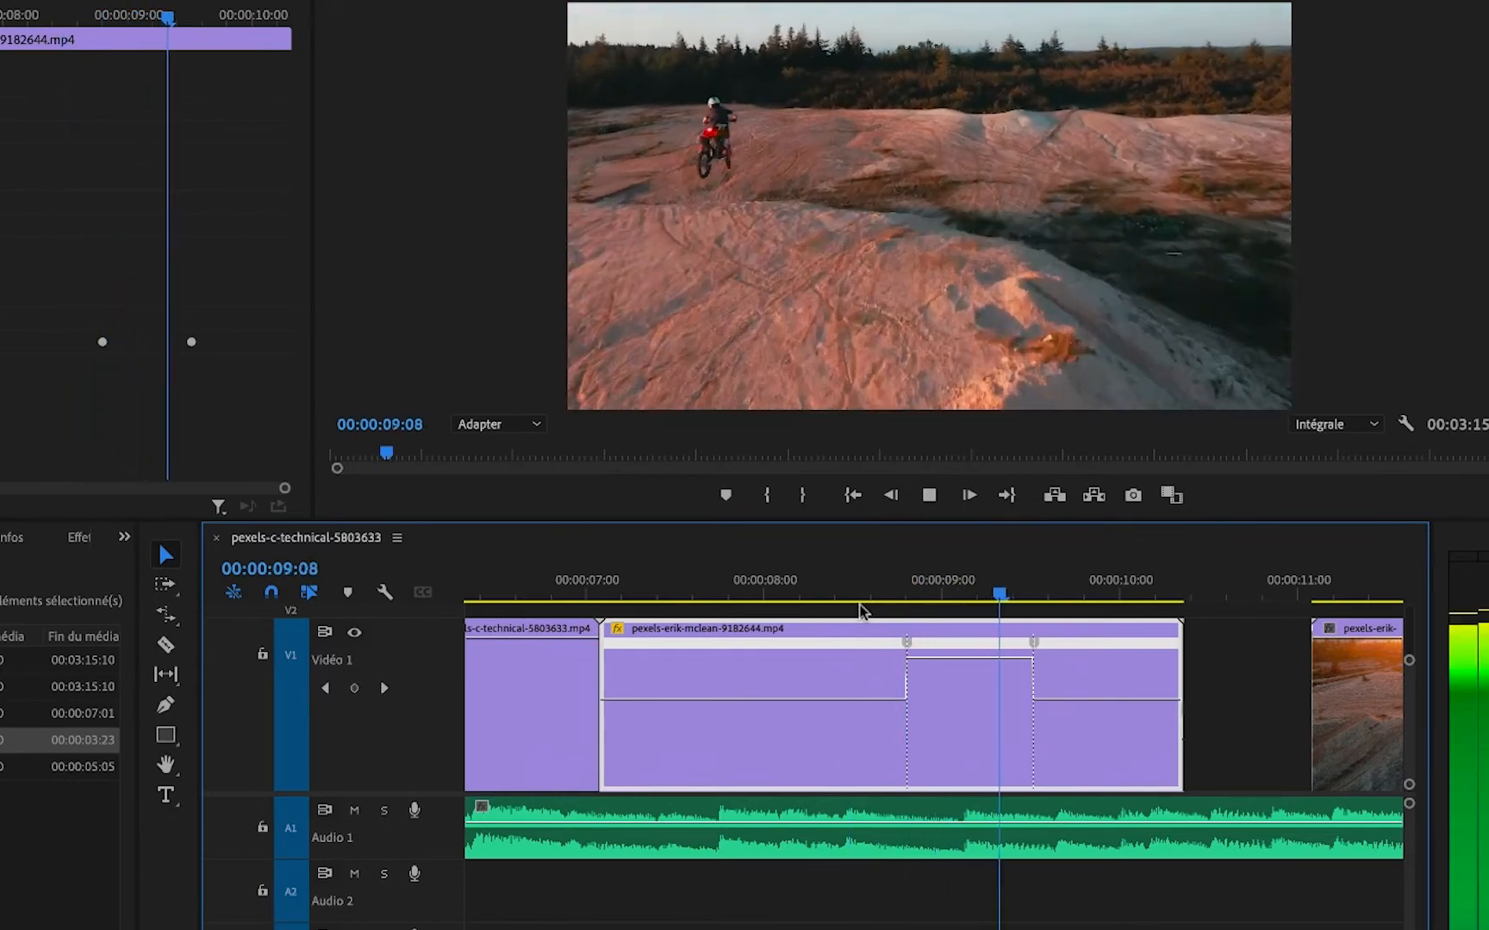
key("space")
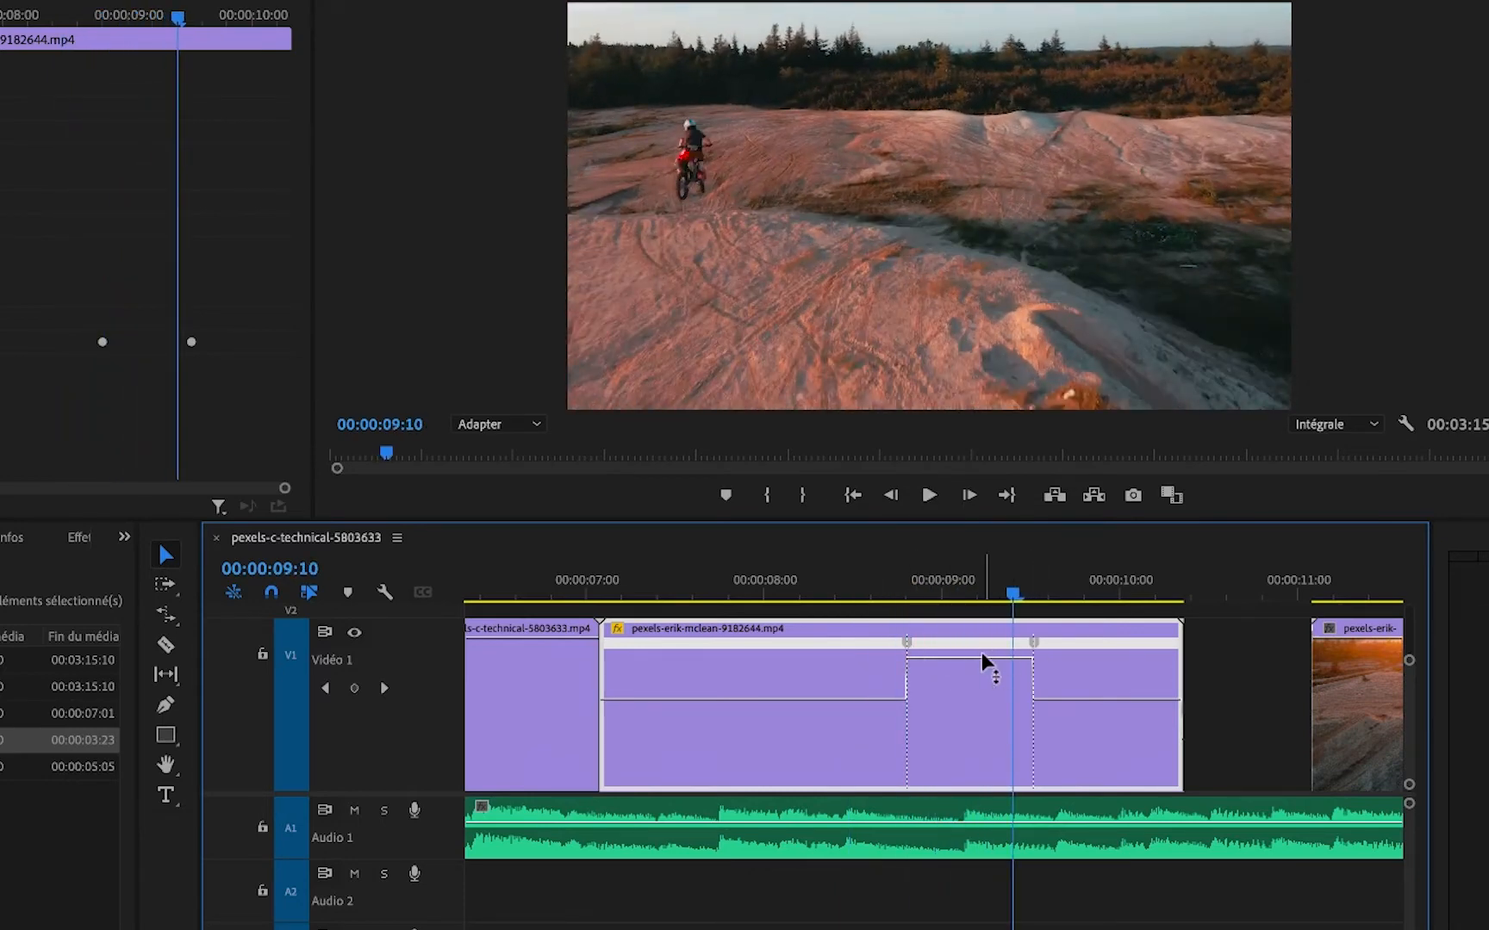
- Lower the speed band between the two keyframes below 100% to put that section in slow motion
mouse_move(1001, 657)
left_click_drag(1000, 657, 1001, 732)
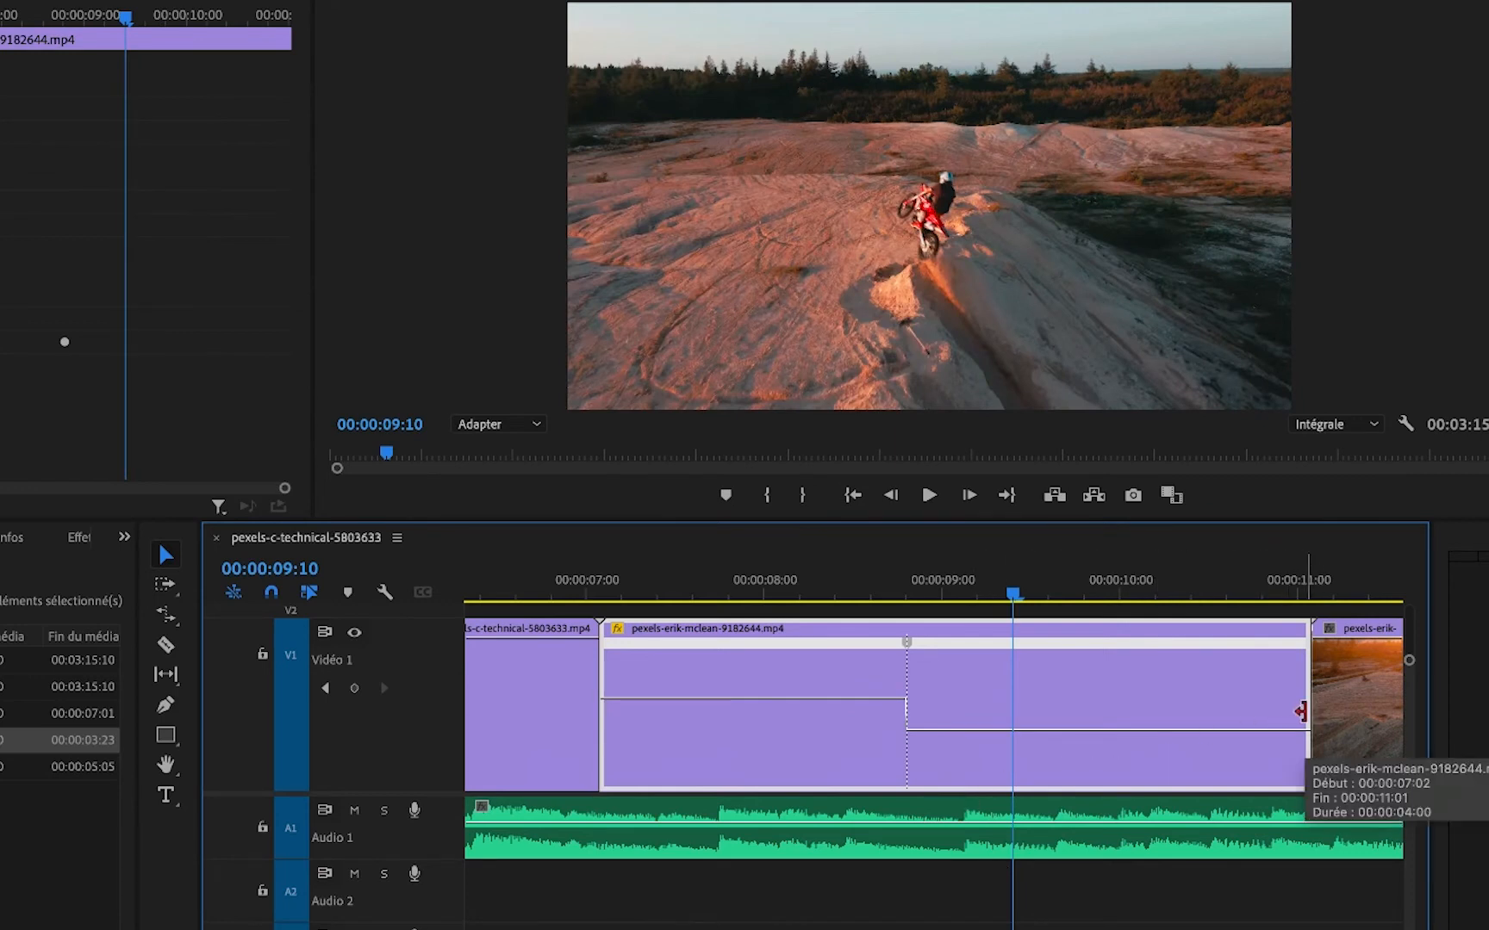
- Extend the slowed middle clip to the end of its footage and place the last clip directly against its new end
scroll(1191, 693, "right", 5)
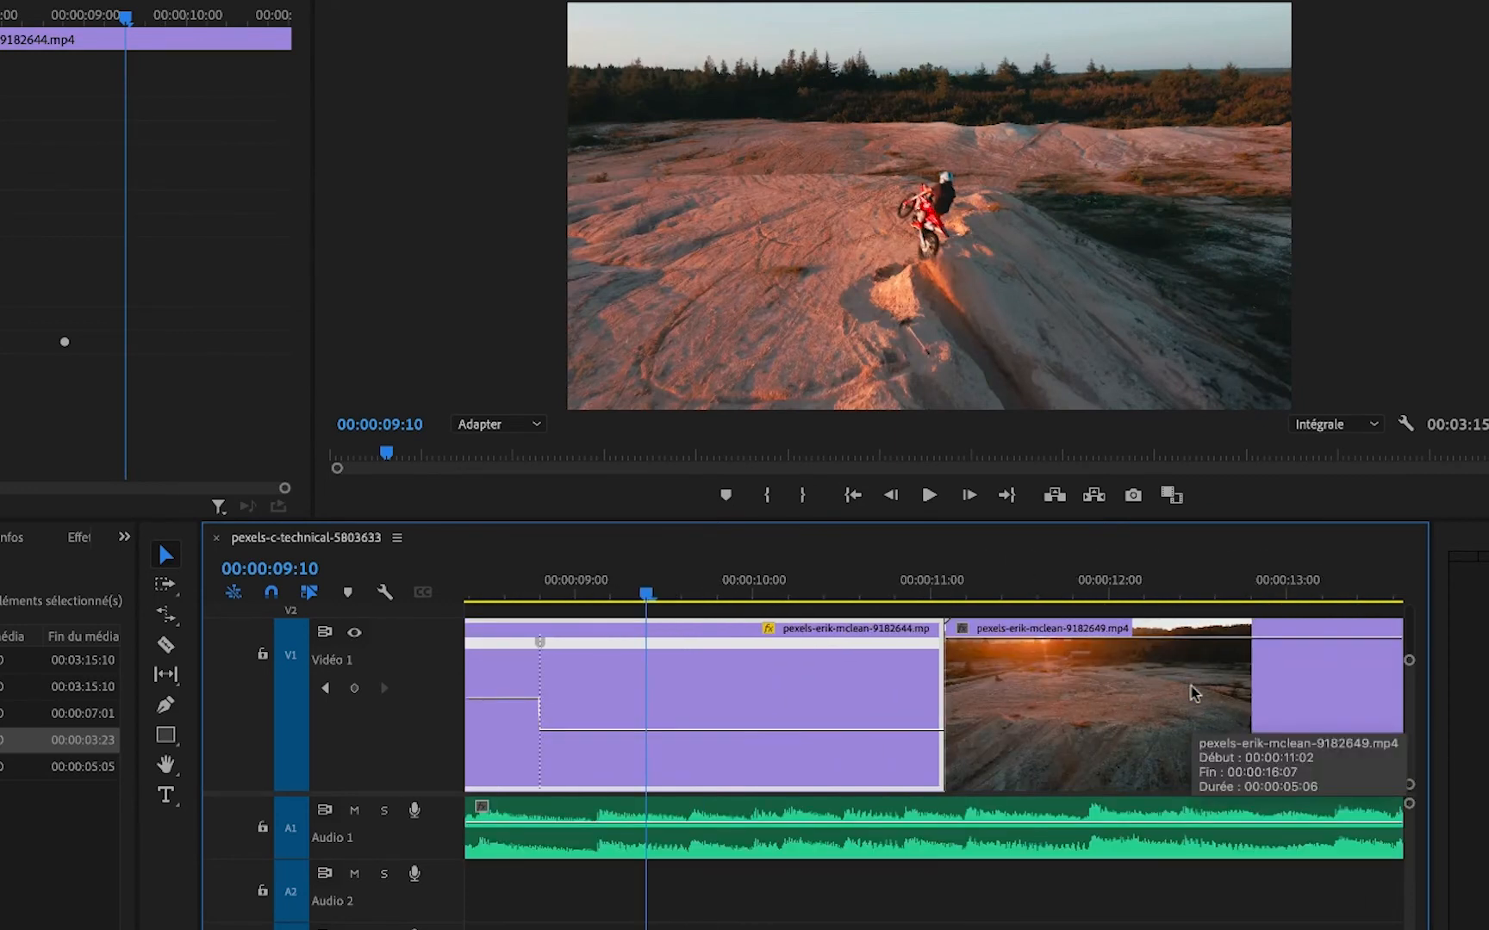
scroll(1191, 687, "right", 5)
key("minus")
key("minus")
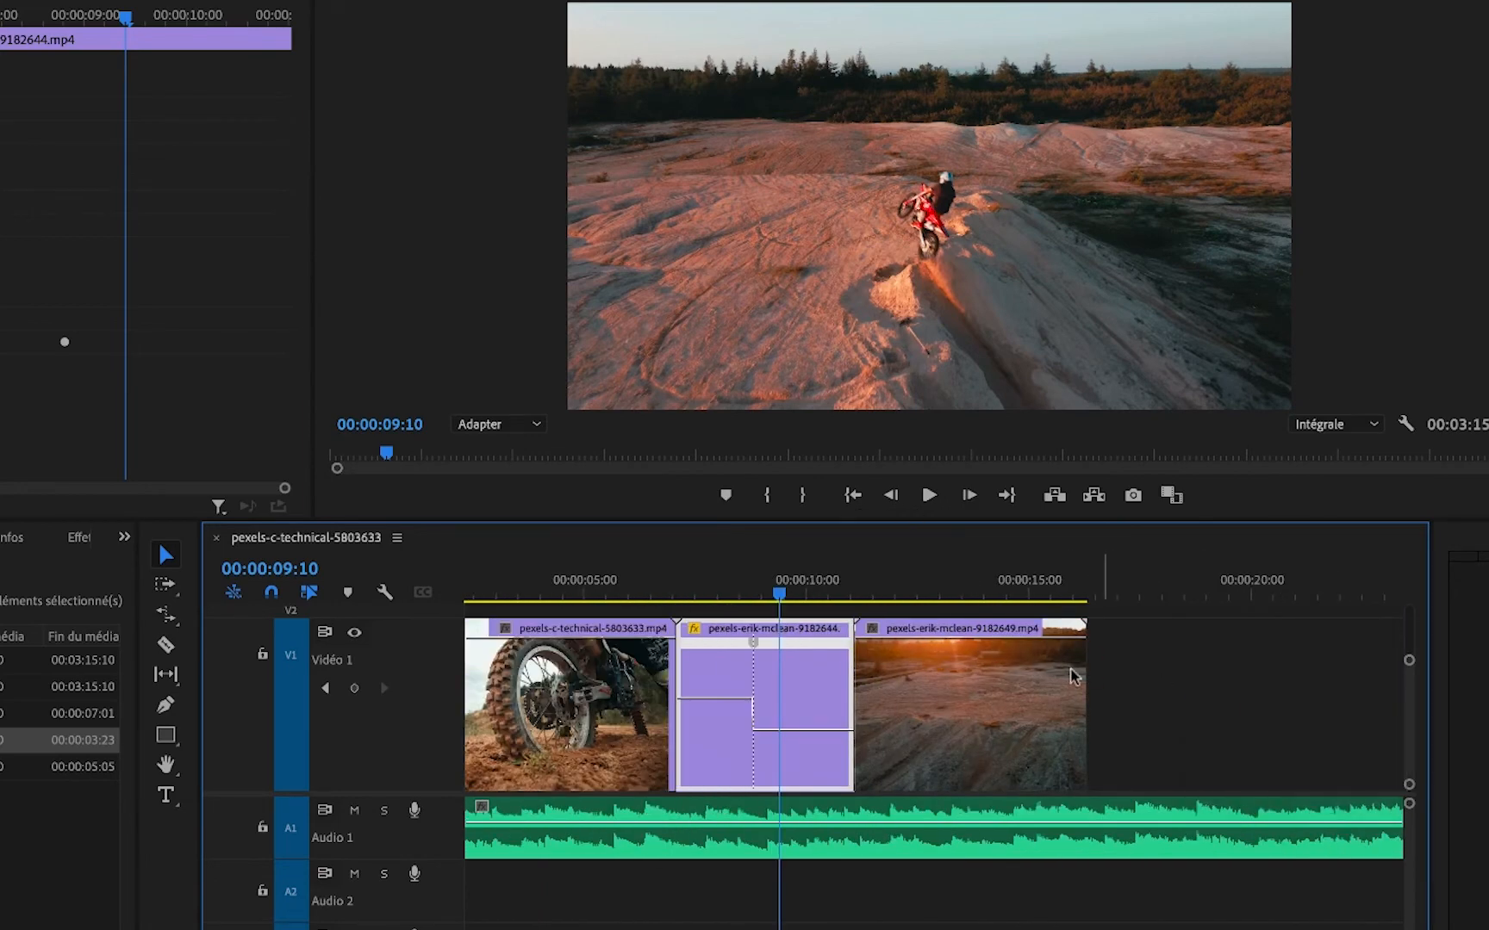
left_click_drag(1040, 682, 1248, 685)
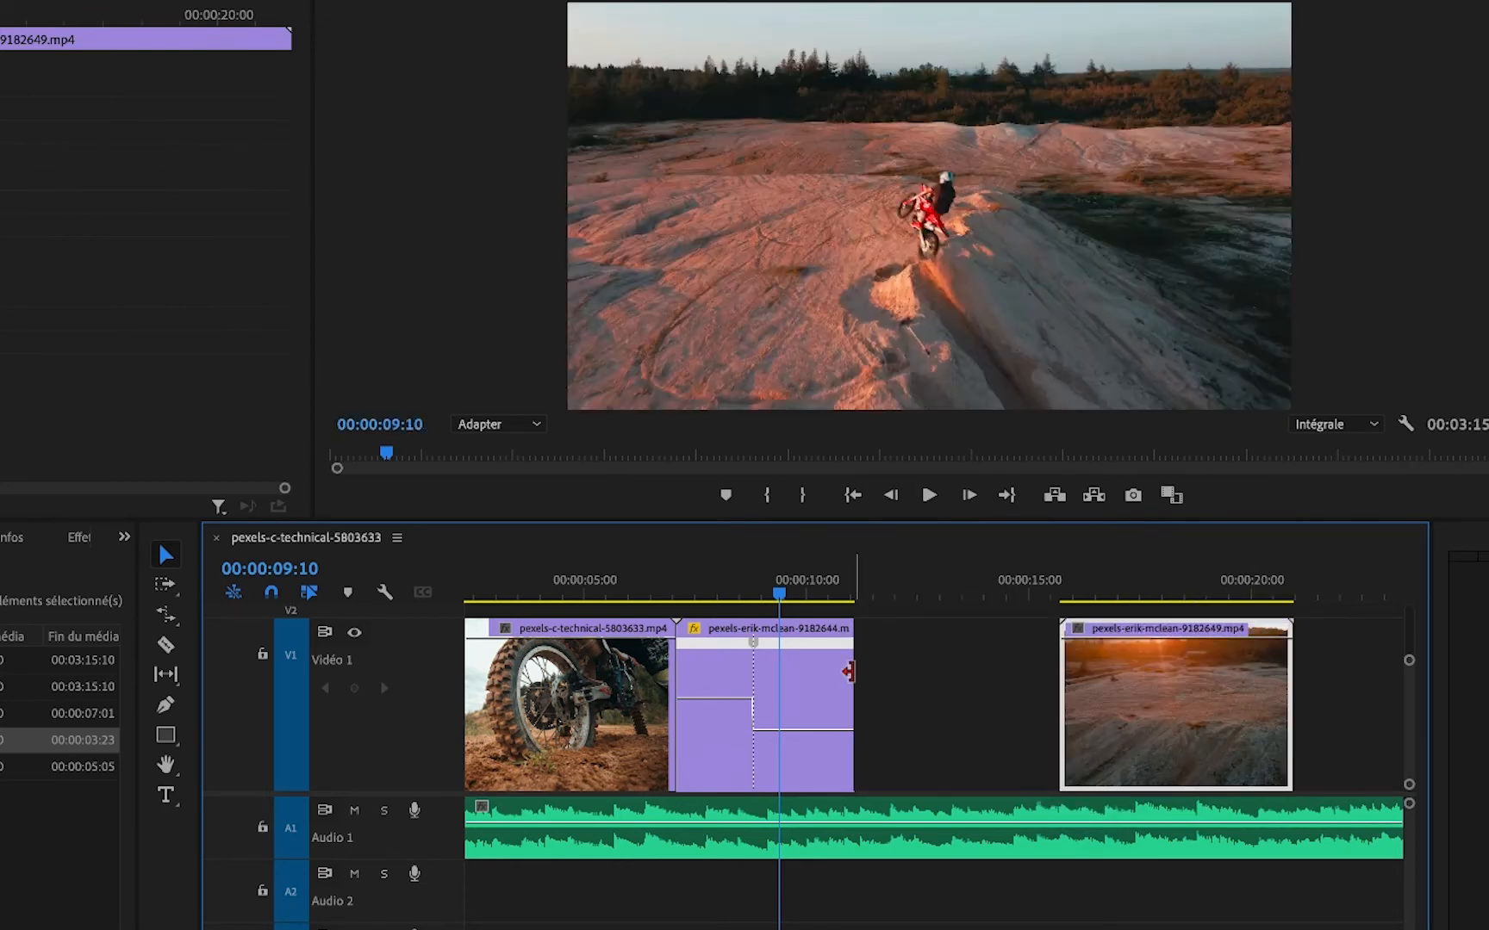
left_click_drag(849, 671, 1055, 671)
scroll(1199, 683, "right", 5)
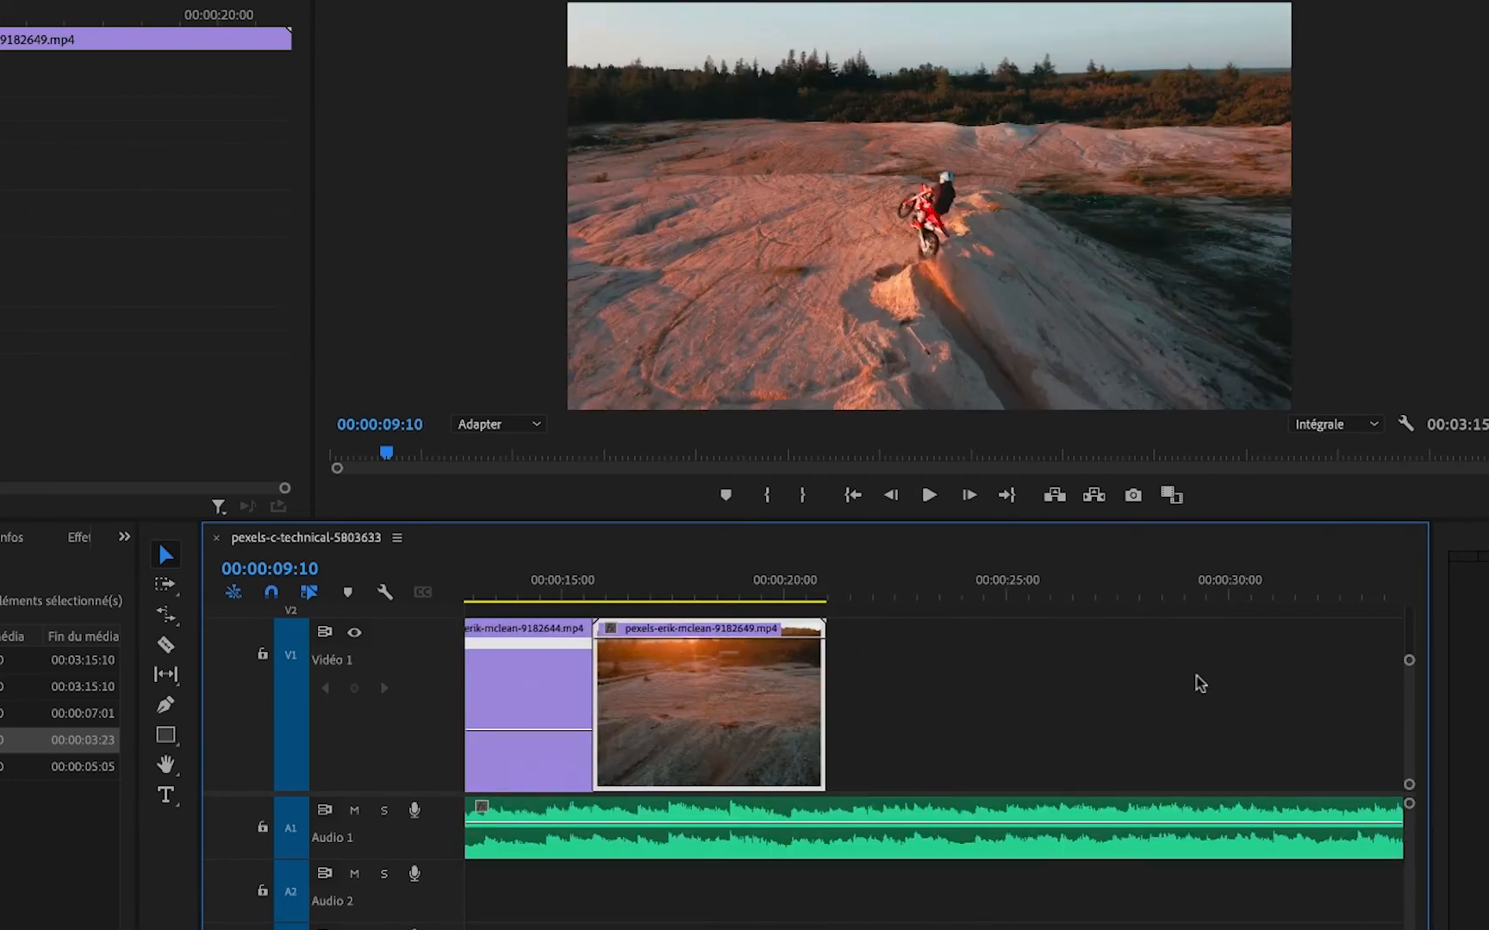
left_click_drag(783, 695, 1281, 696)
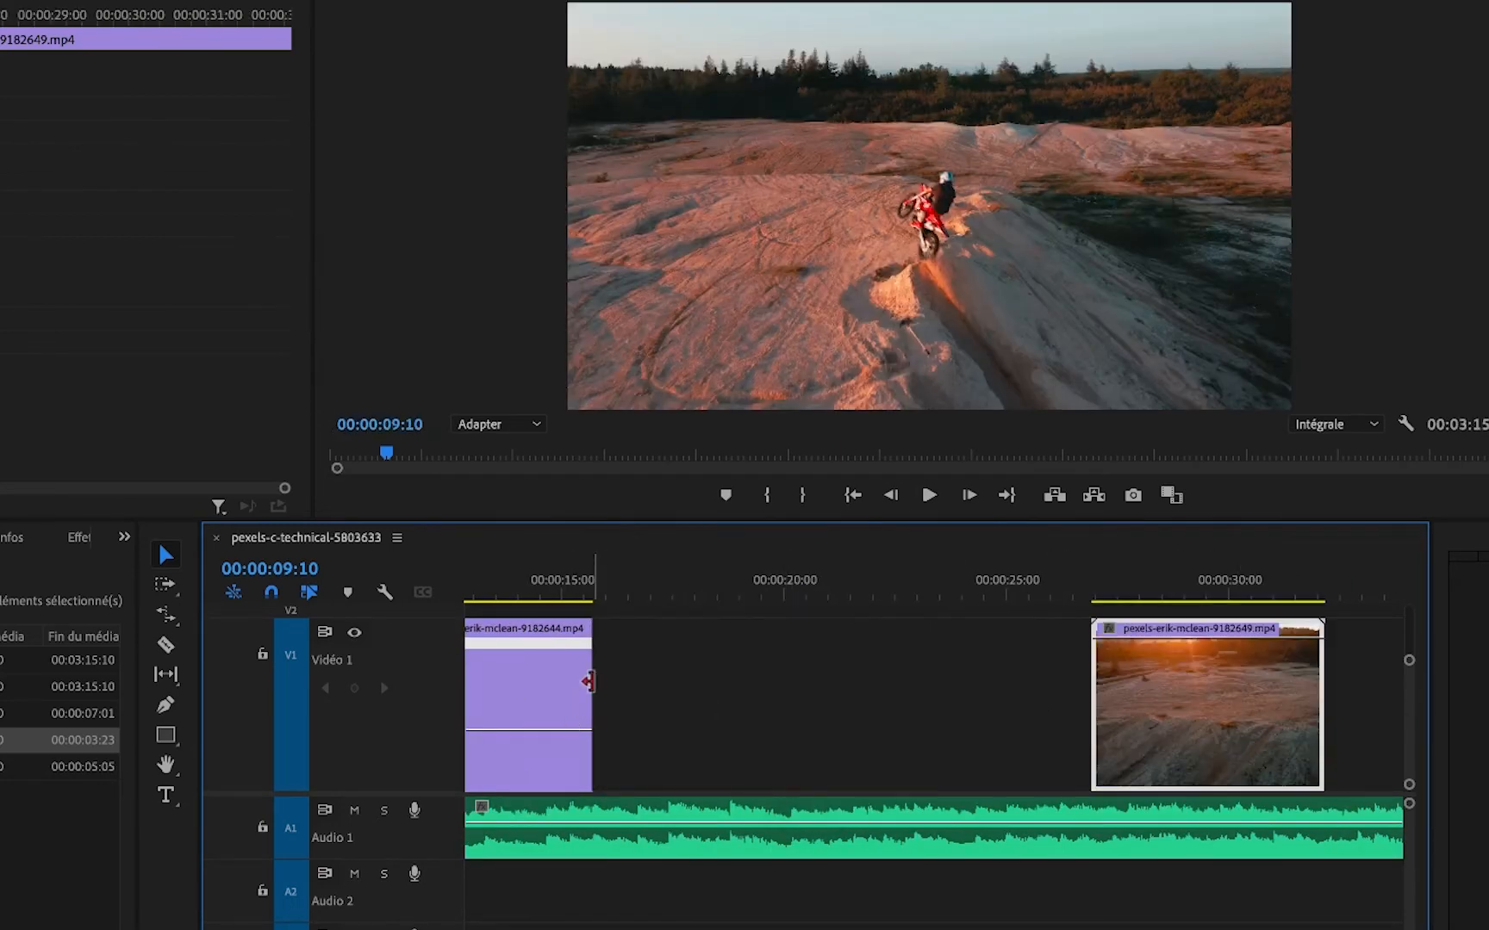
left_click_drag(591, 681, 1000, 689)
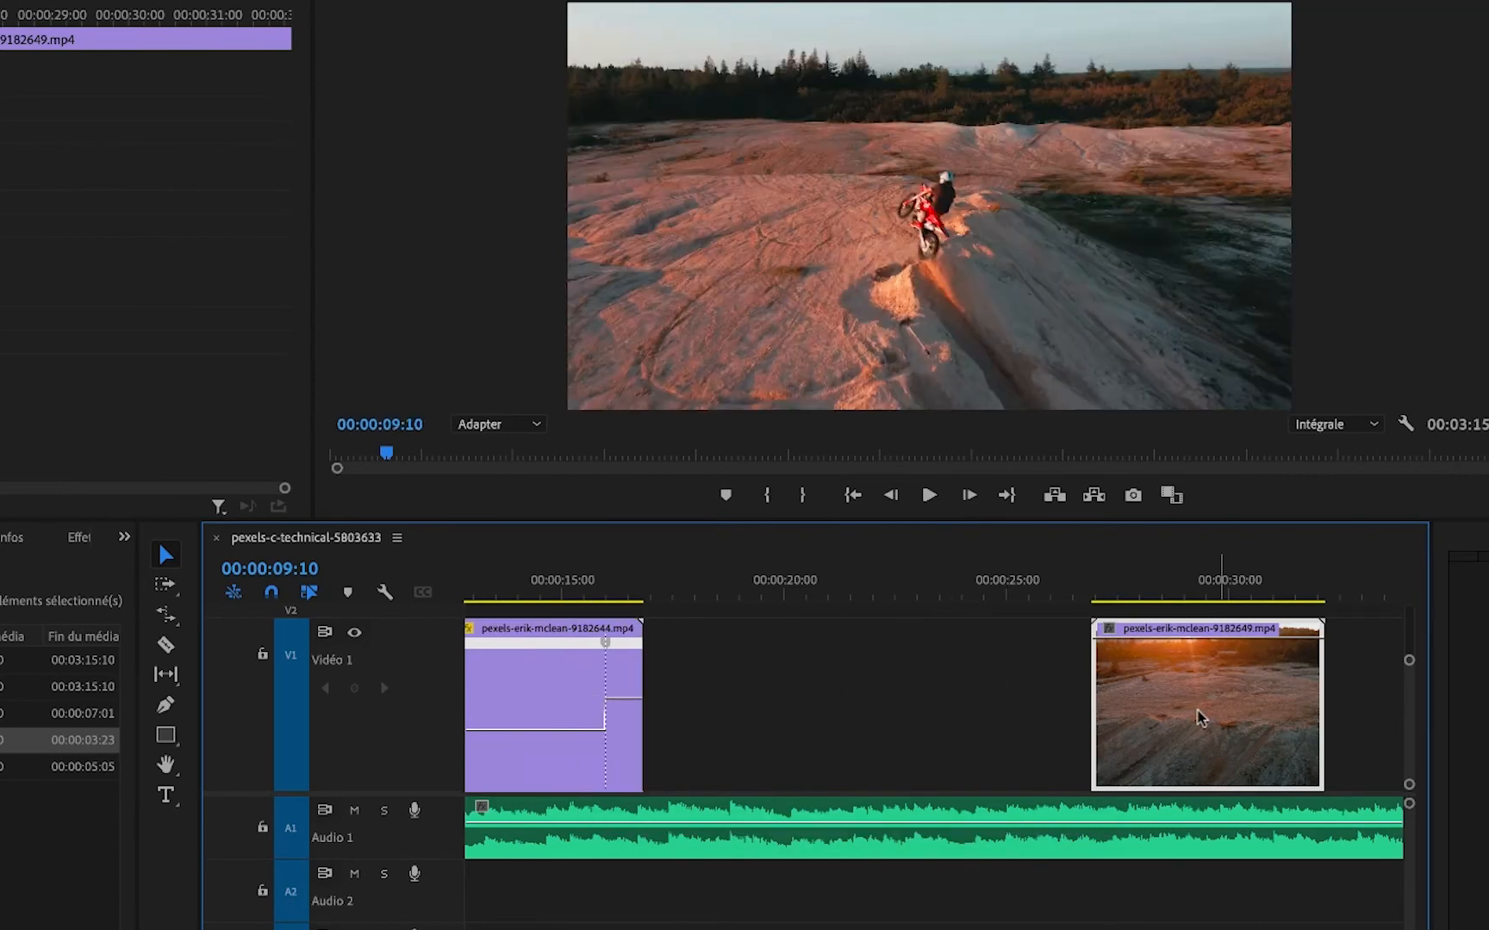
left_click_drag(1191, 704, 803, 700)
- Play the sequence from near the start of the middle clip through its slow-motion section to 00:00:16:12
scroll(895, 676, "up", 5)
left_click(812, 608)
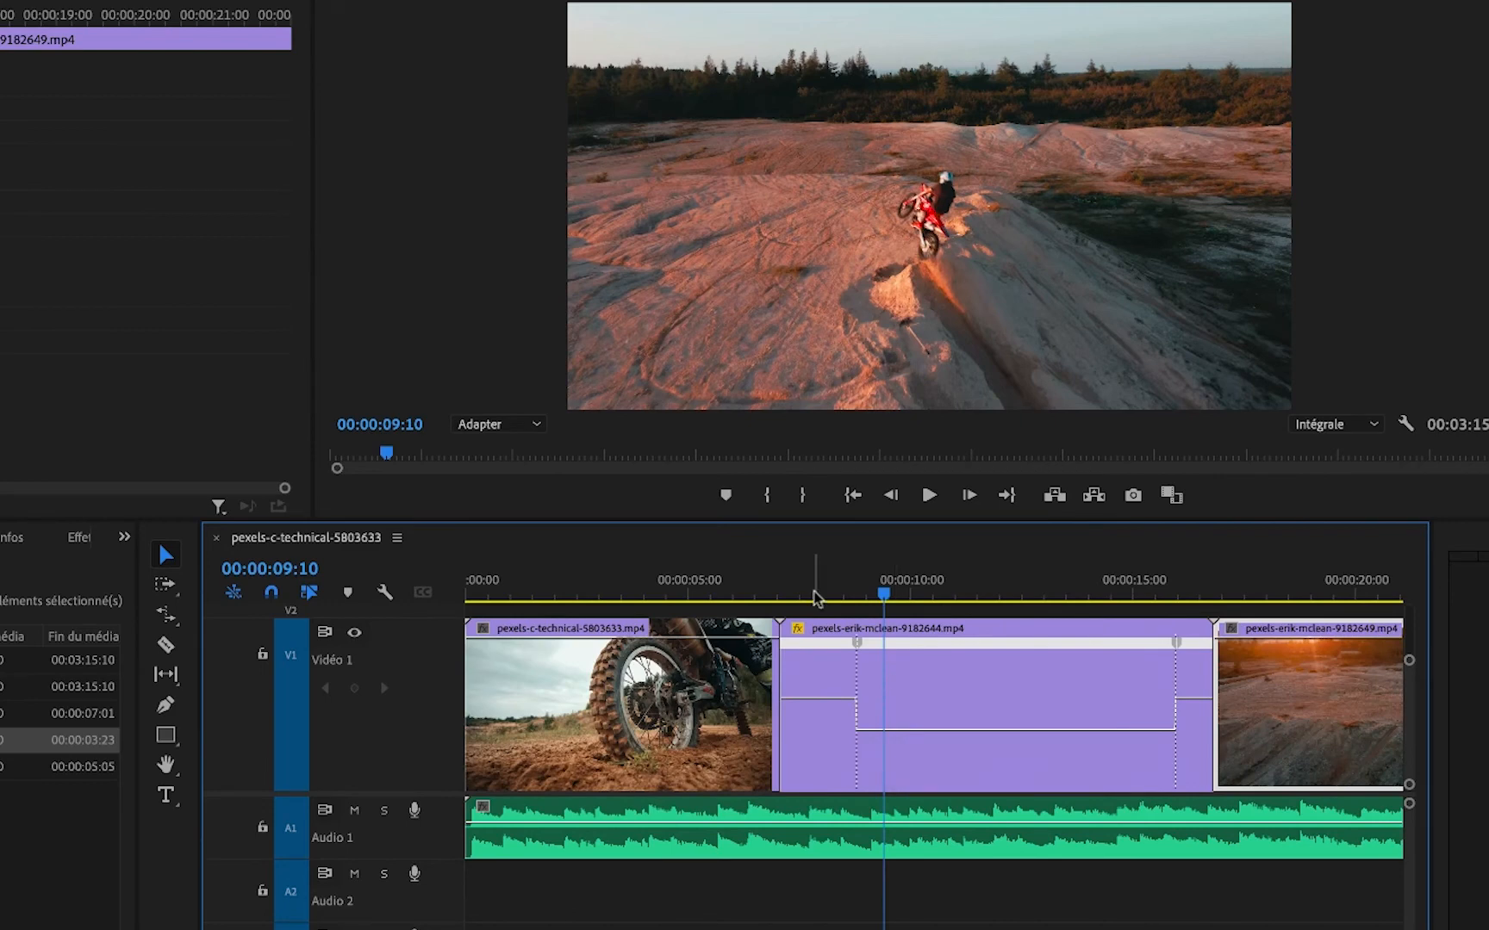
key("space")
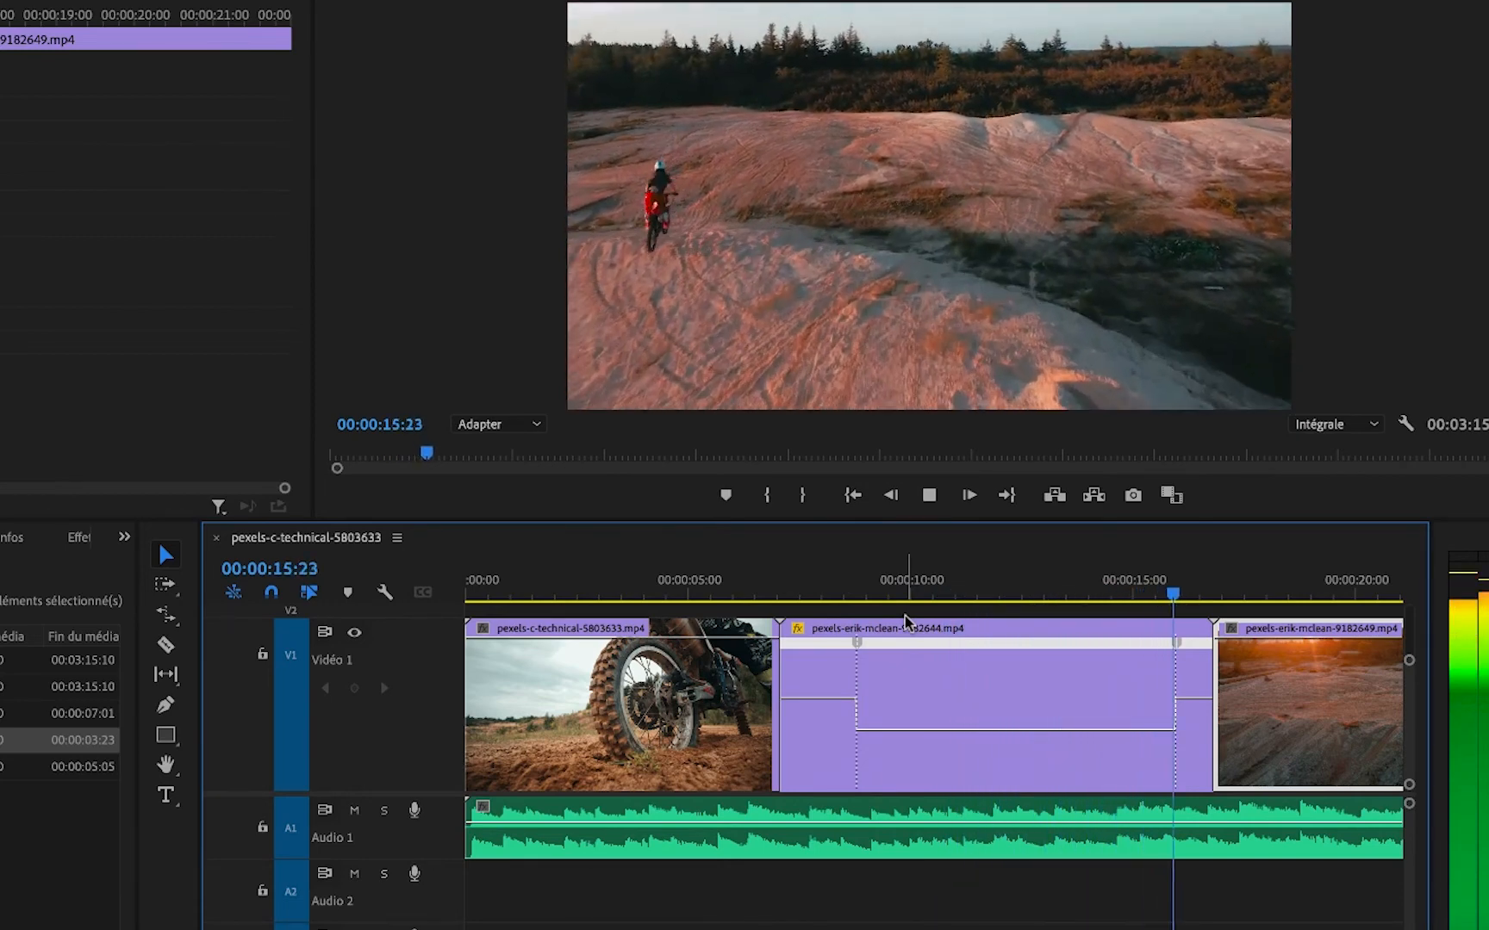
key("space")
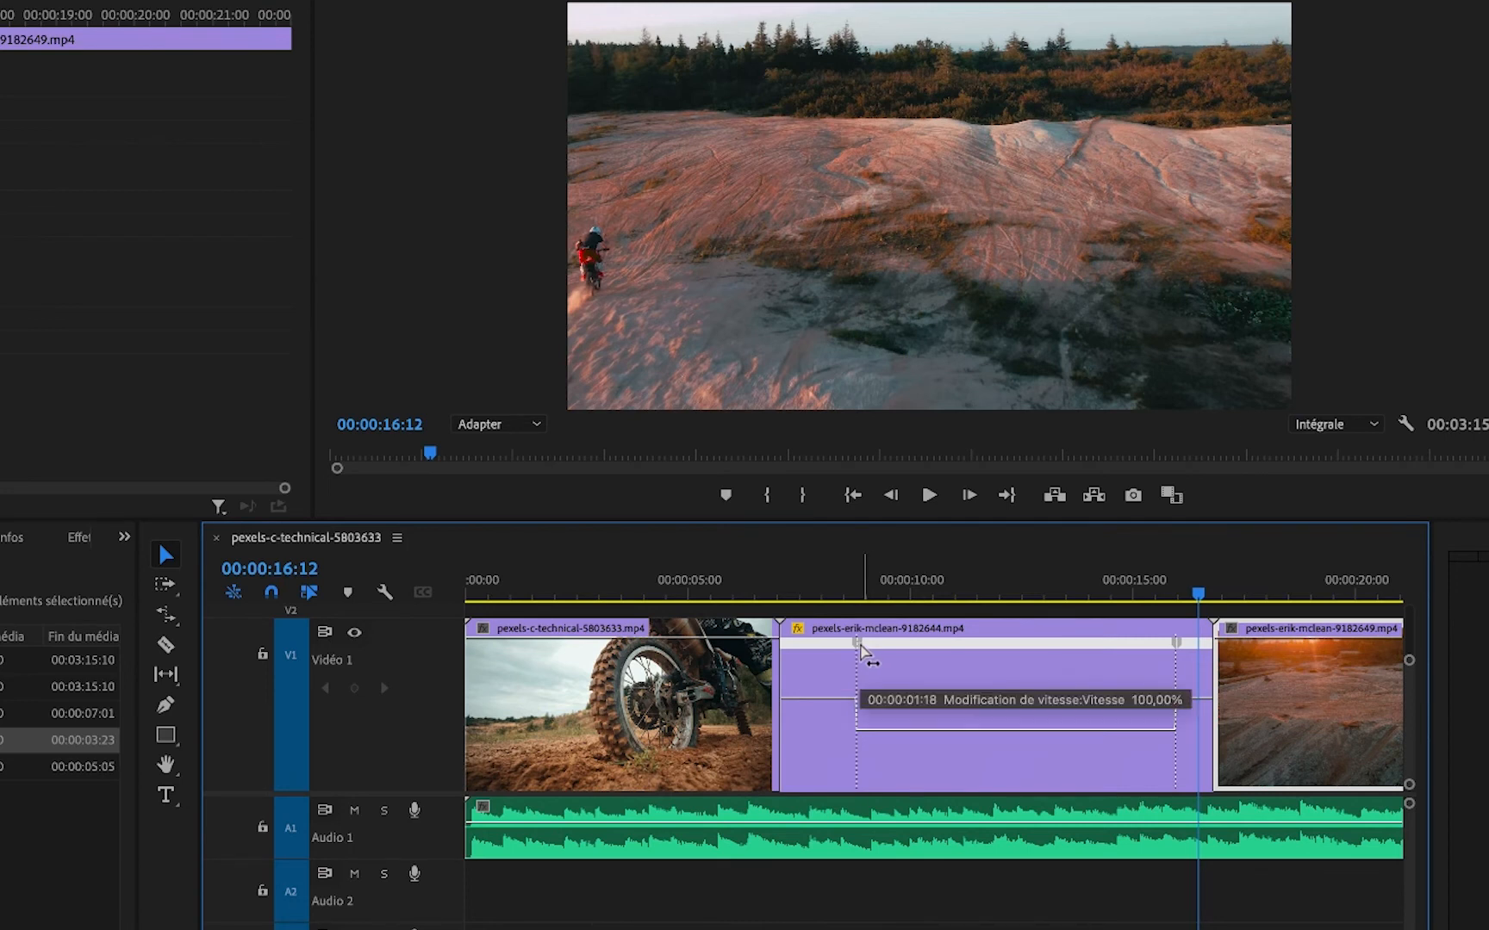
- Split the first speed keyframe into a gradual ramp from about 00:00:08:14 to 00:00:09:06 and smooth it into a curve
left_click(860, 644)
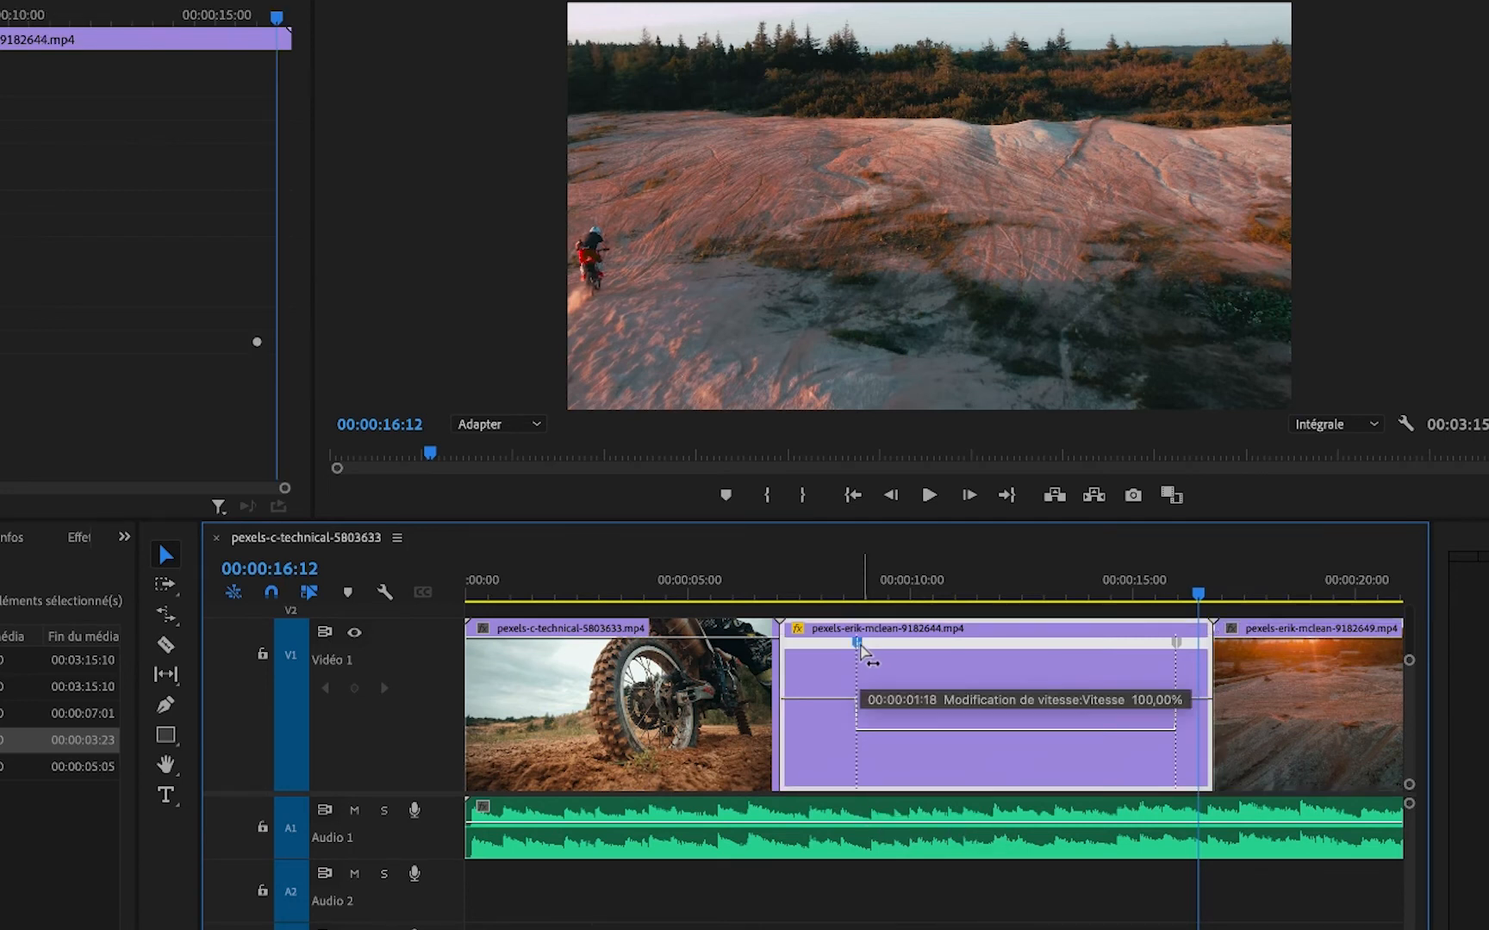
key("plus")
key("plus")
key("plus")
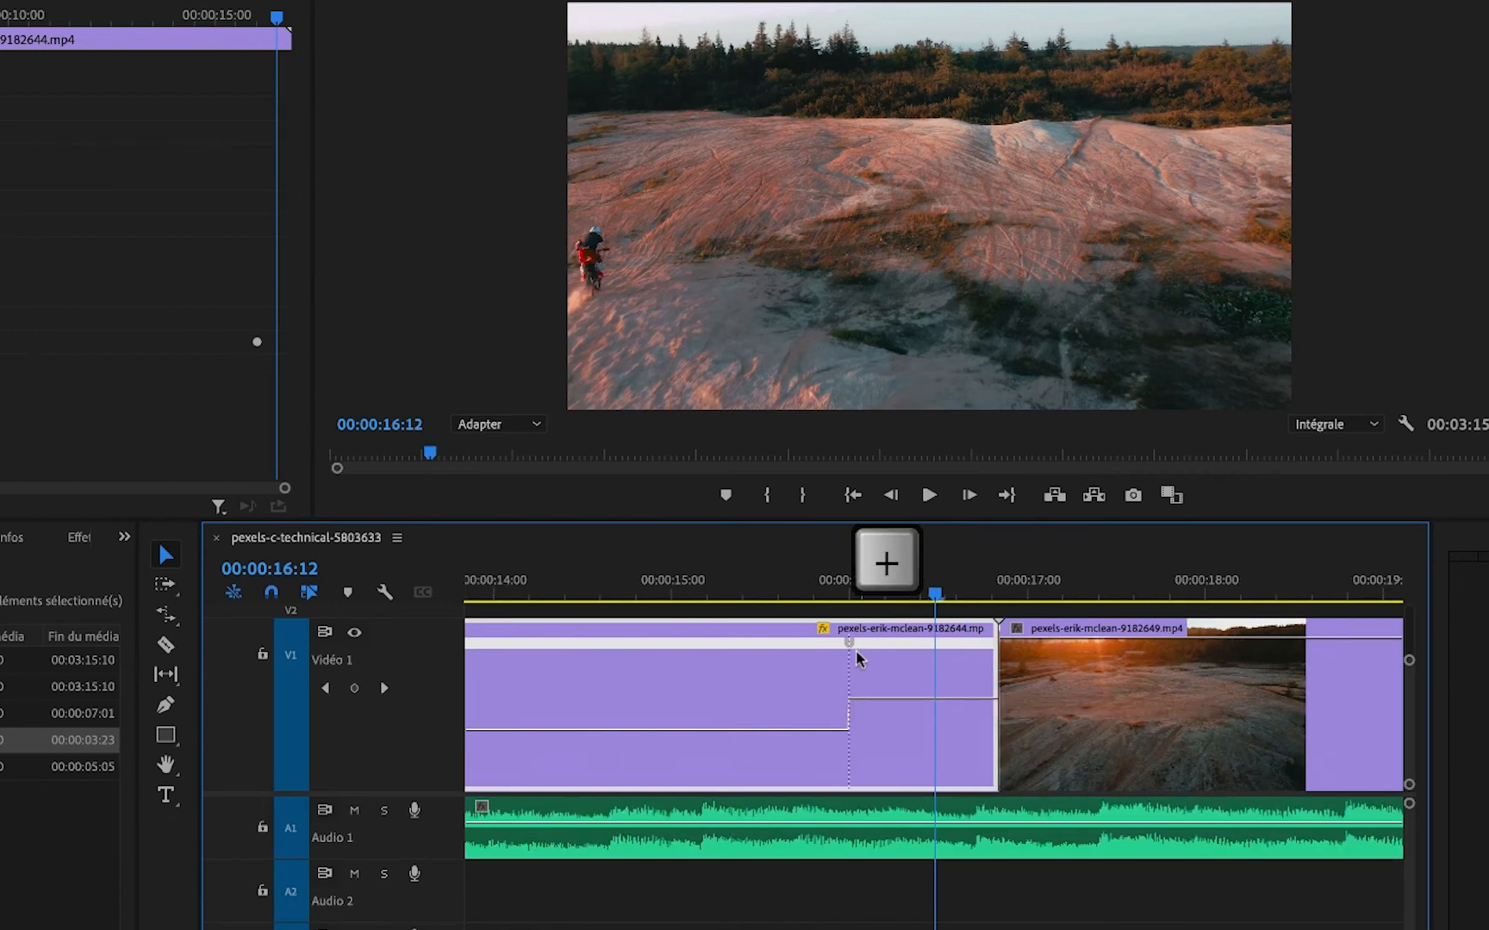
scroll(856, 650, "up", 10)
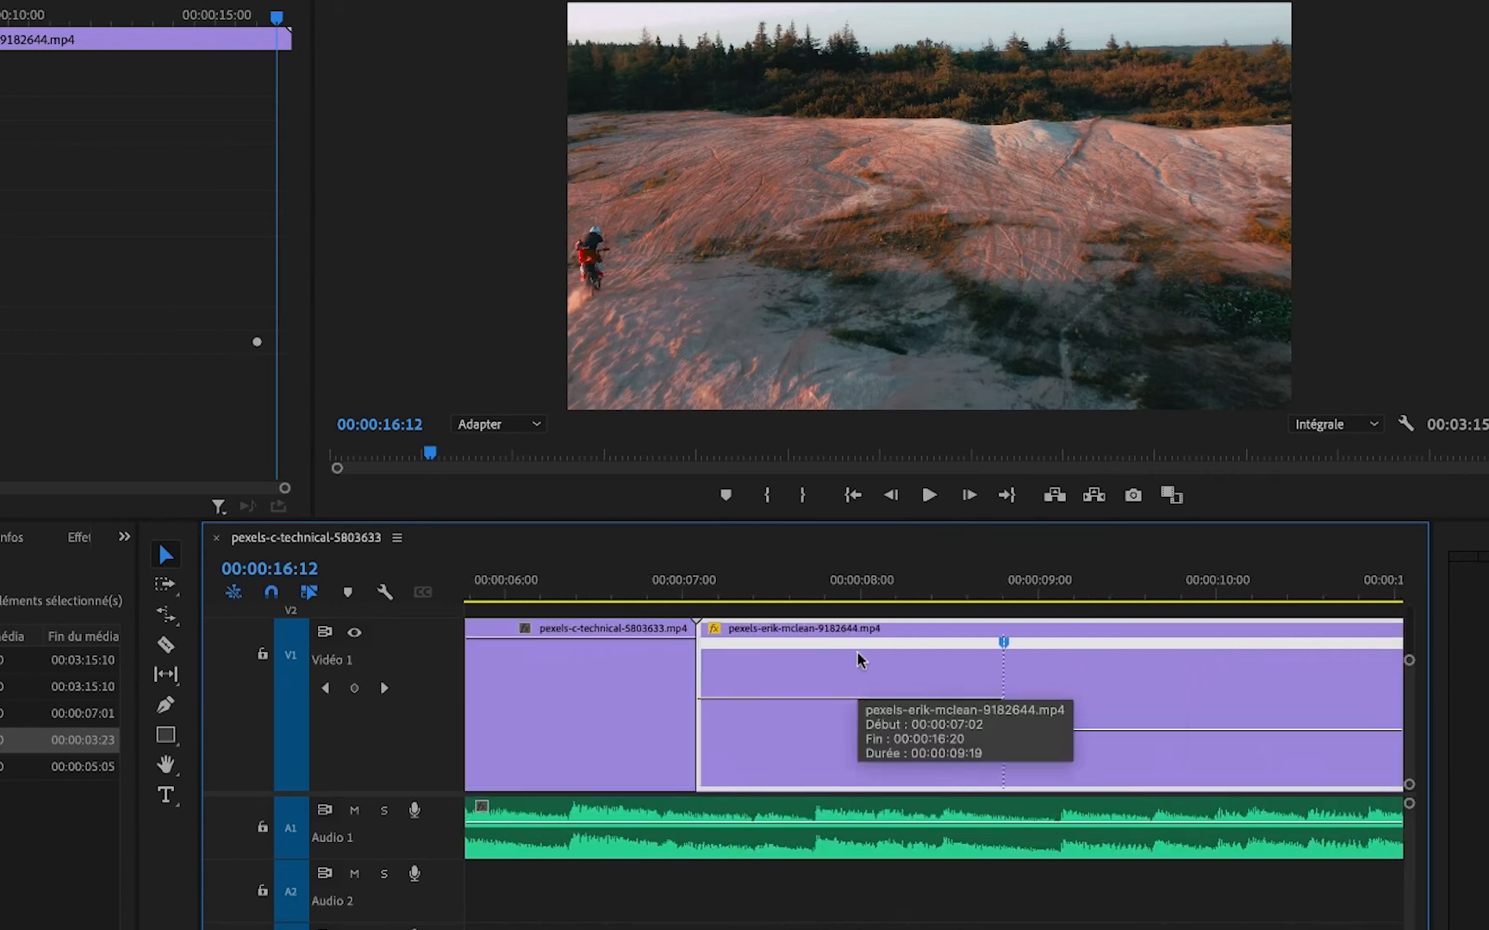
scroll(856, 652, "down", 3)
left_click_drag(644, 646, 592, 642)
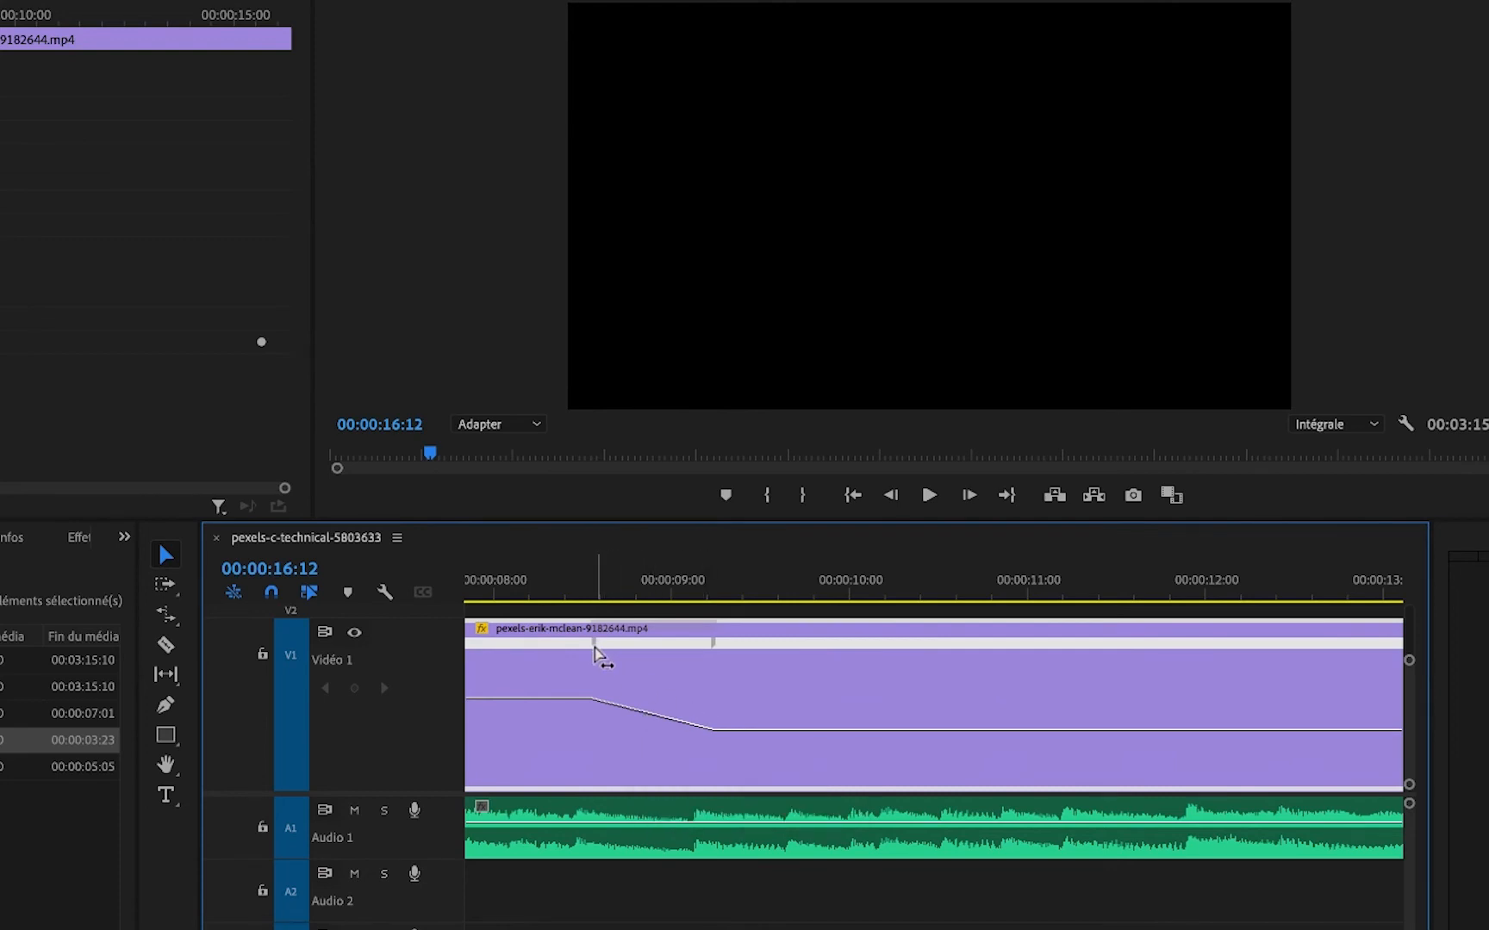
left_click(595, 643)
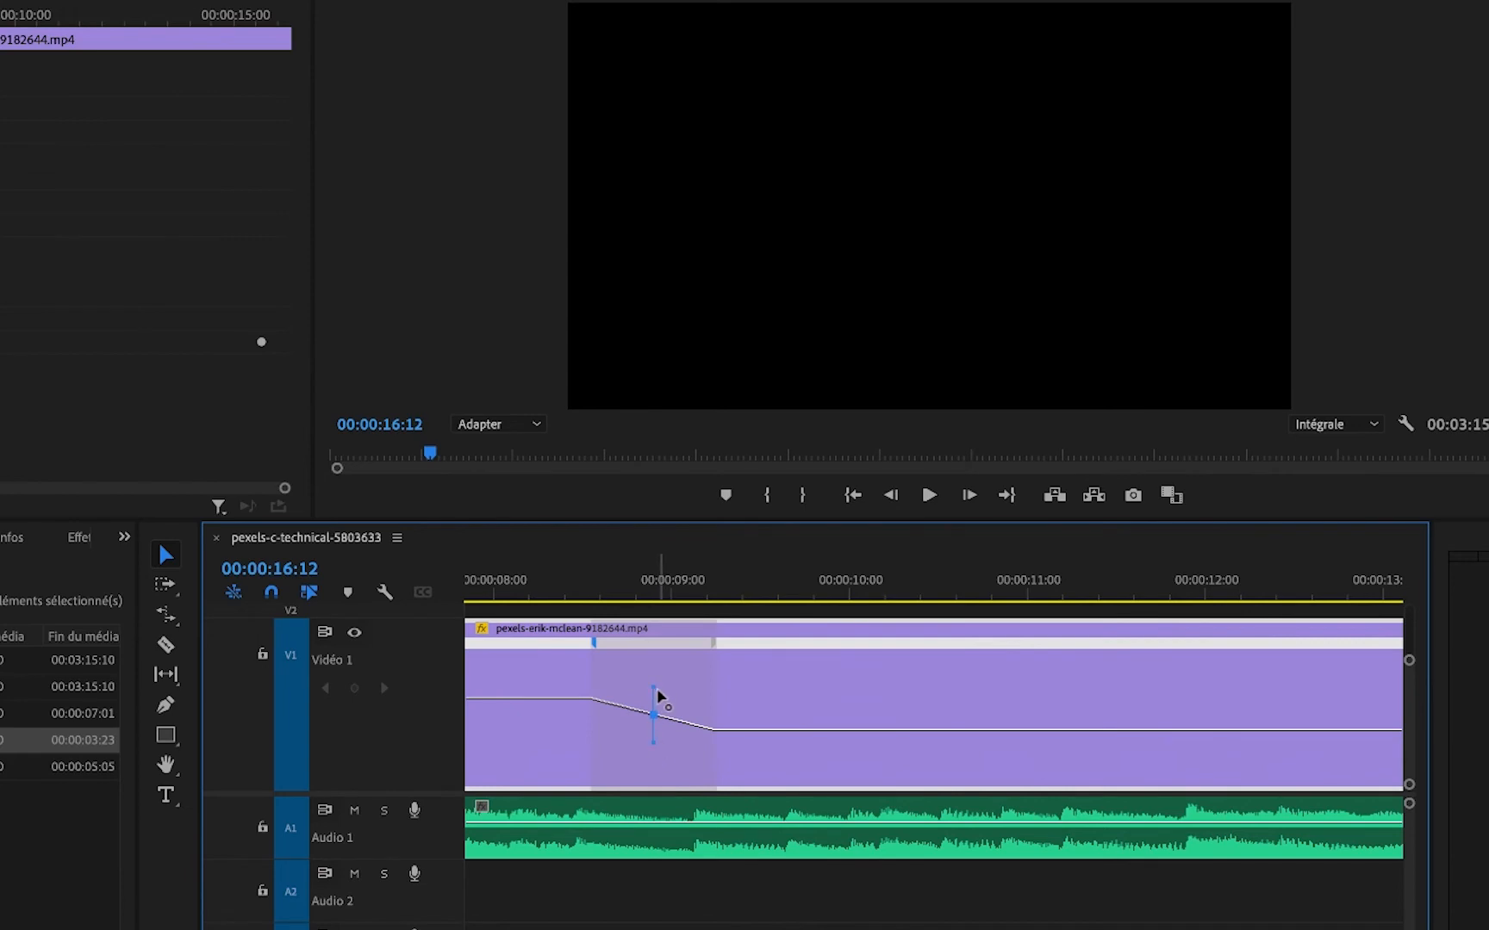
left_click_drag(650, 693, 533, 732)
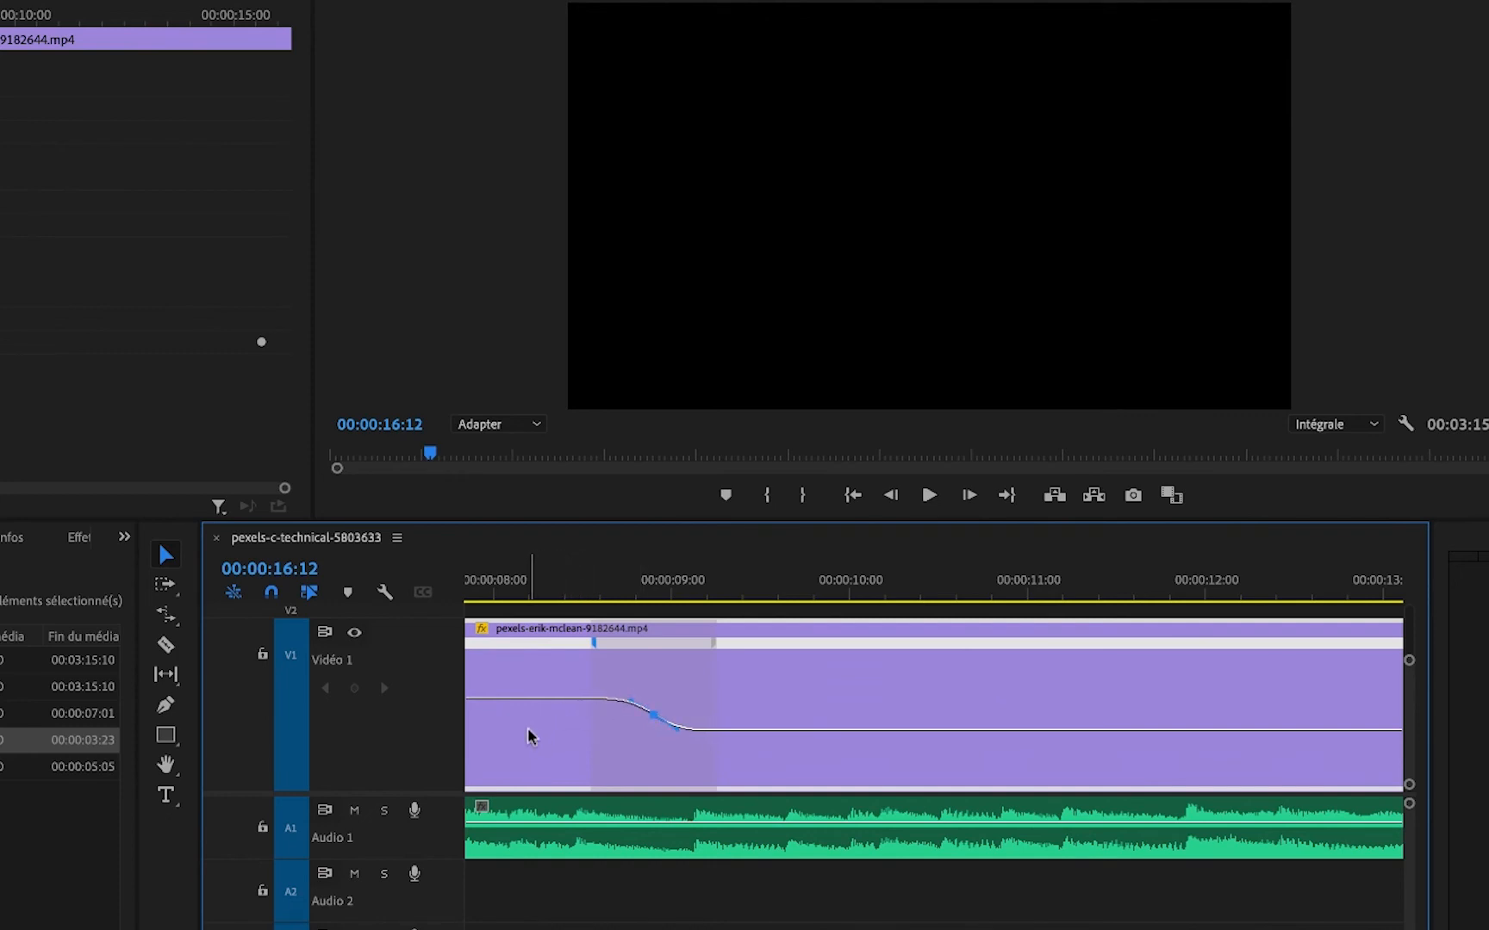
- Play the sequence from just before the middle clip's first speed ramp into its slow-motion section, stopping at 00:00:13:10
left_click(543, 596)
key("backslash")
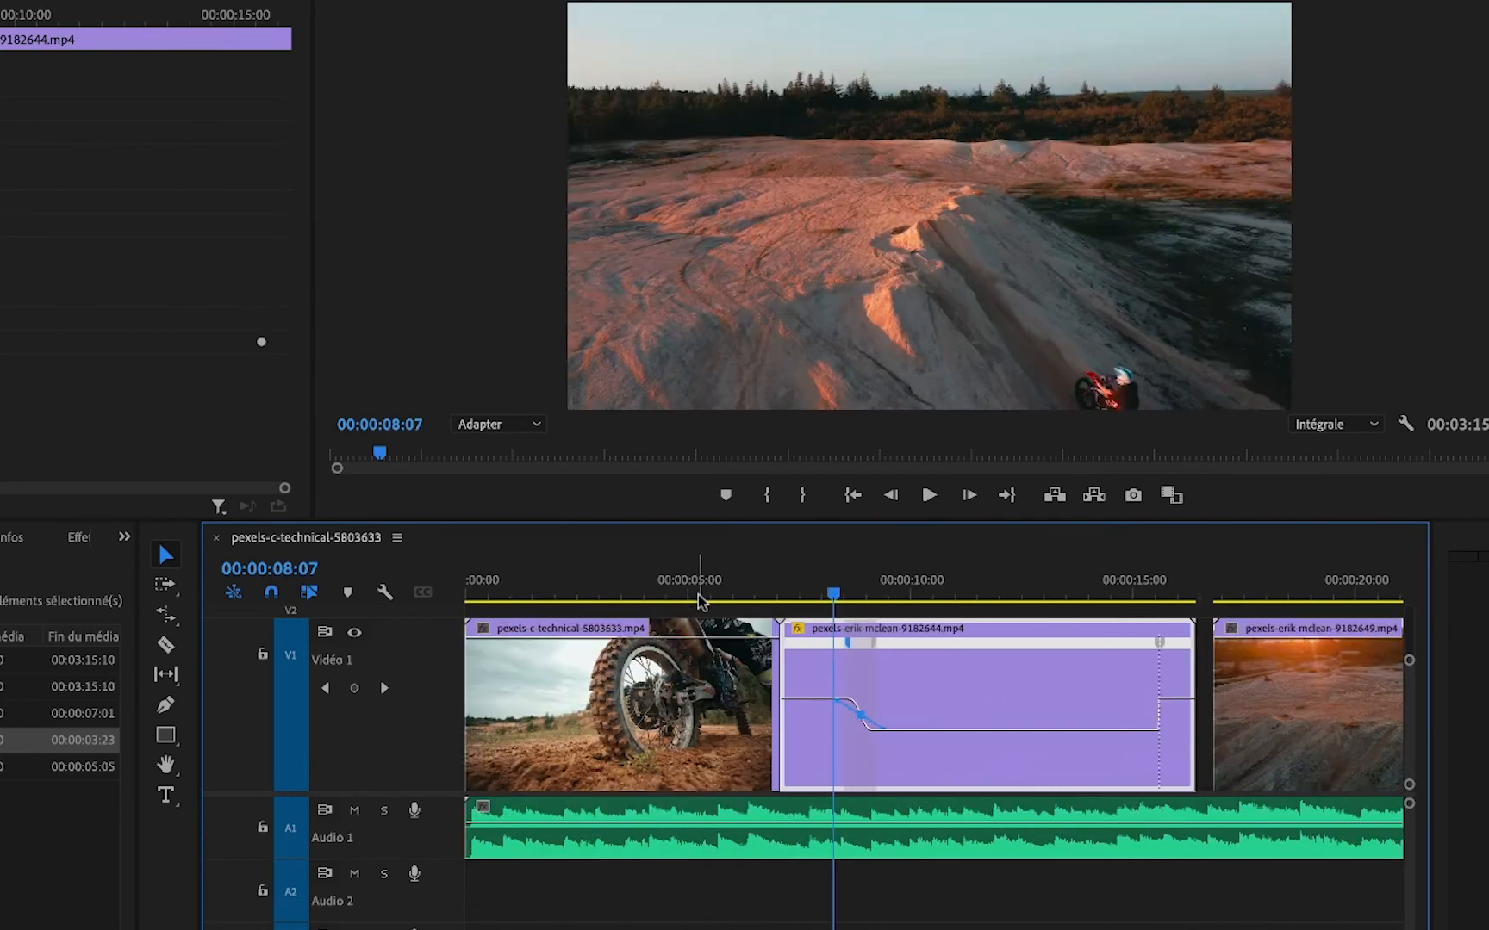
left_click(818, 595)
key("space")
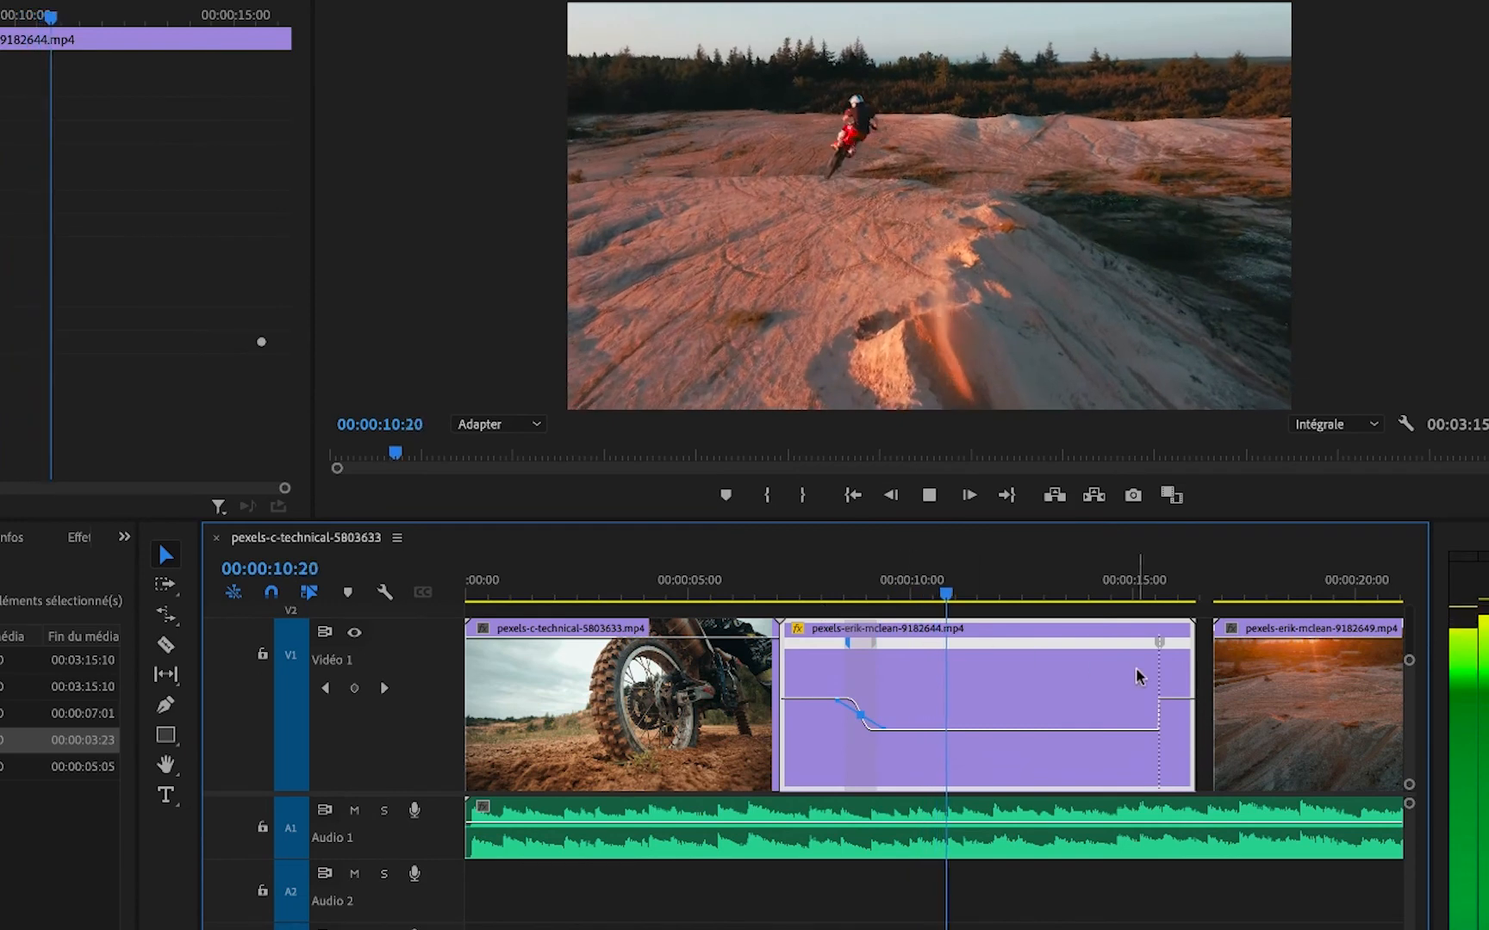
scroll(986, 667, "down", 5)
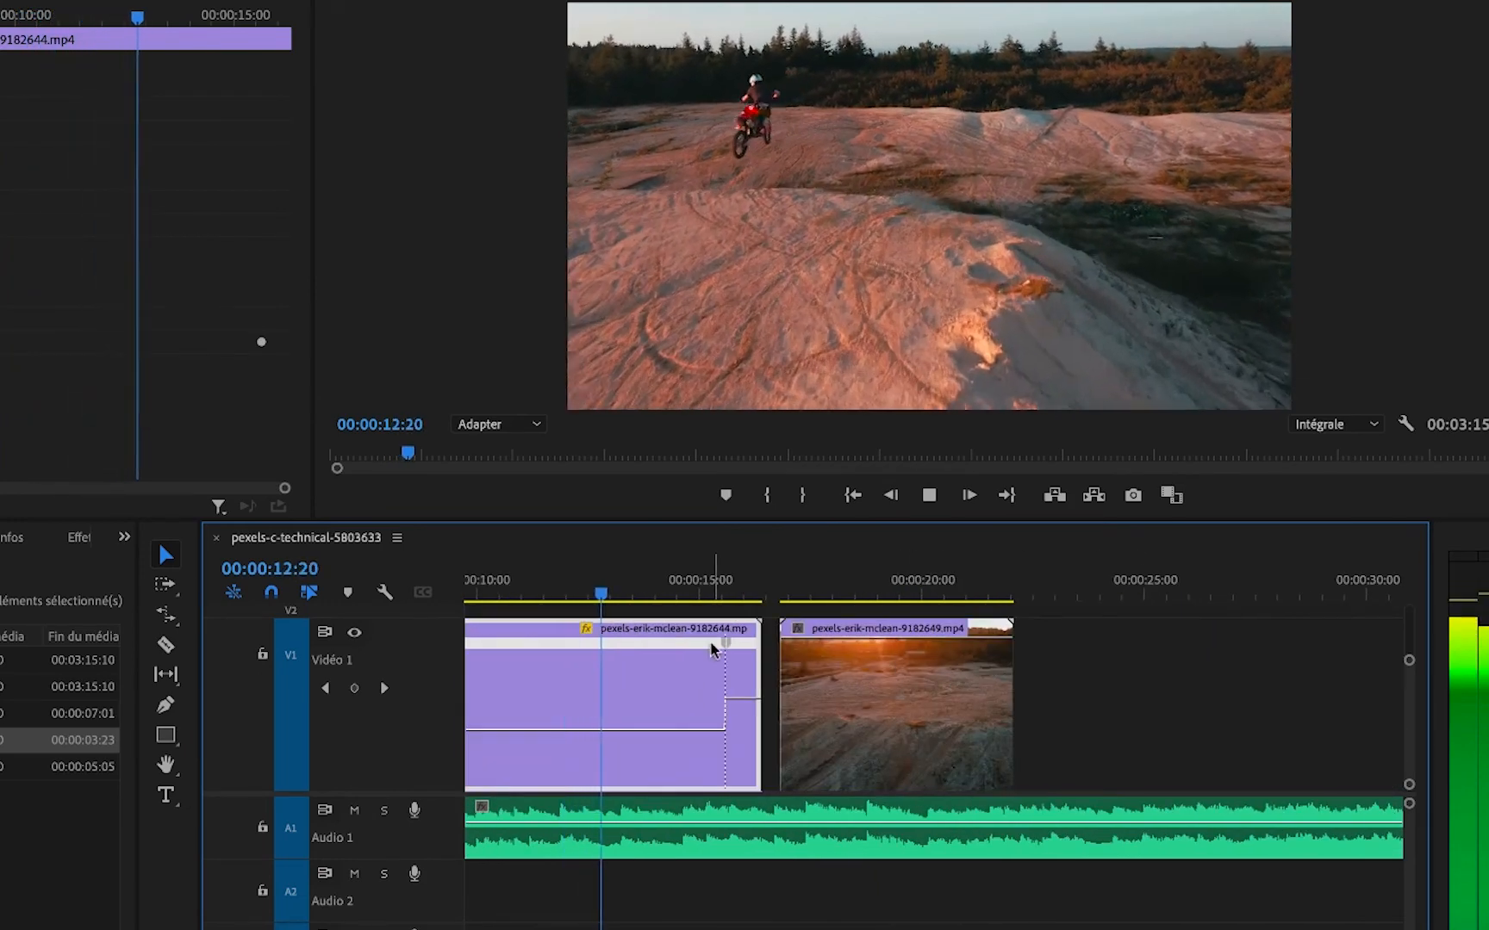
key("space")
- Split the middle clip's second speed keyframe into a ramp from about 00:00:15:09 to 00:00:16:03 and smooth it into a curve
key("equal")
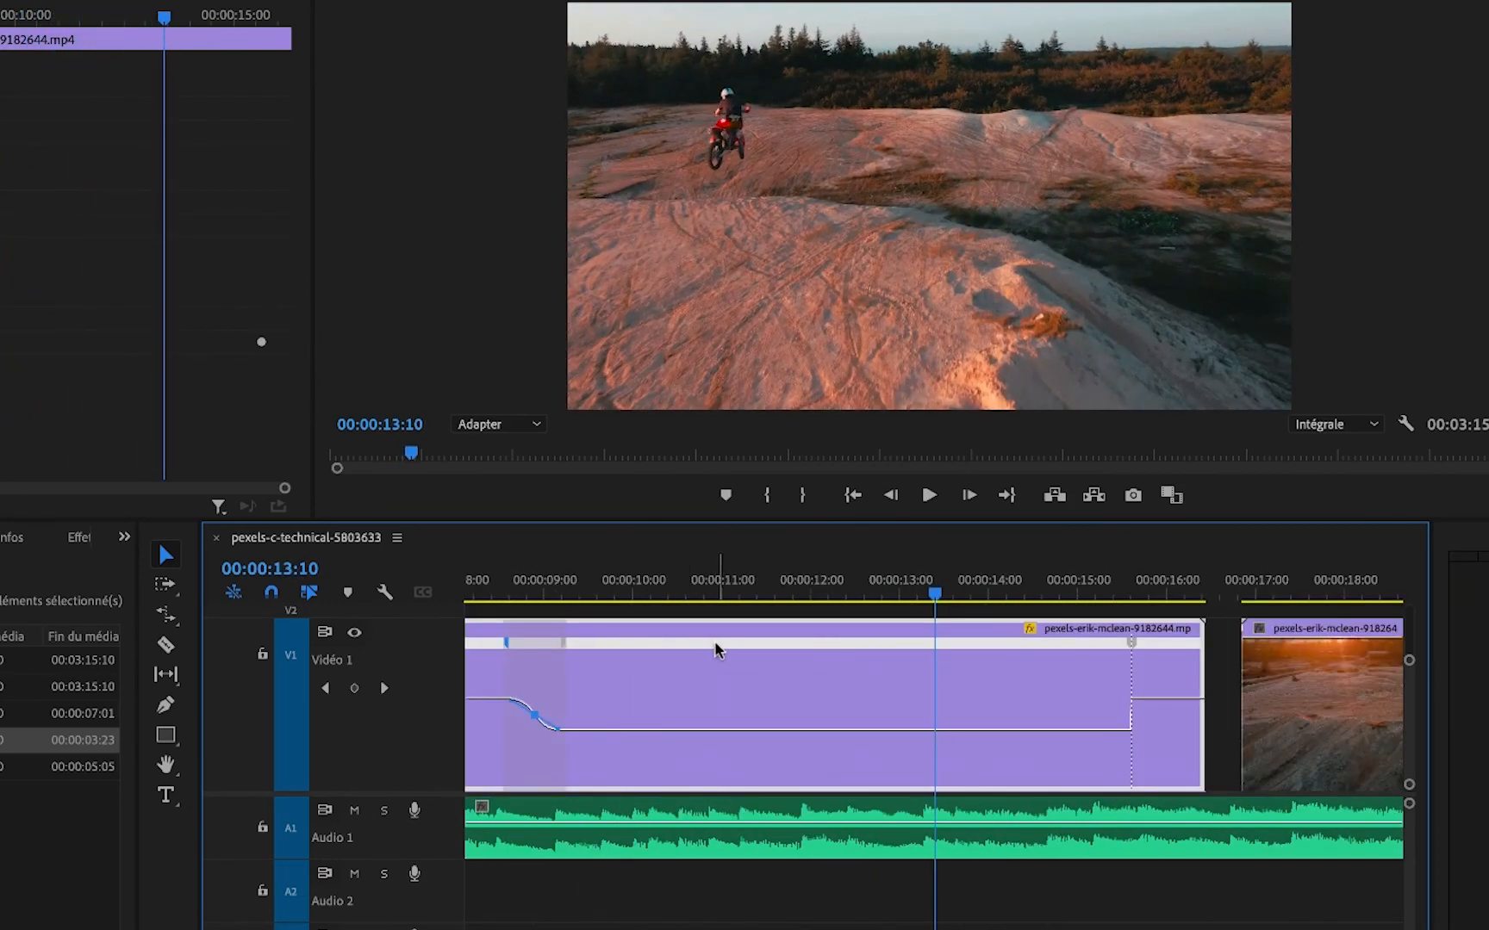
scroll(1057, 648, "right", 5)
key("equal")
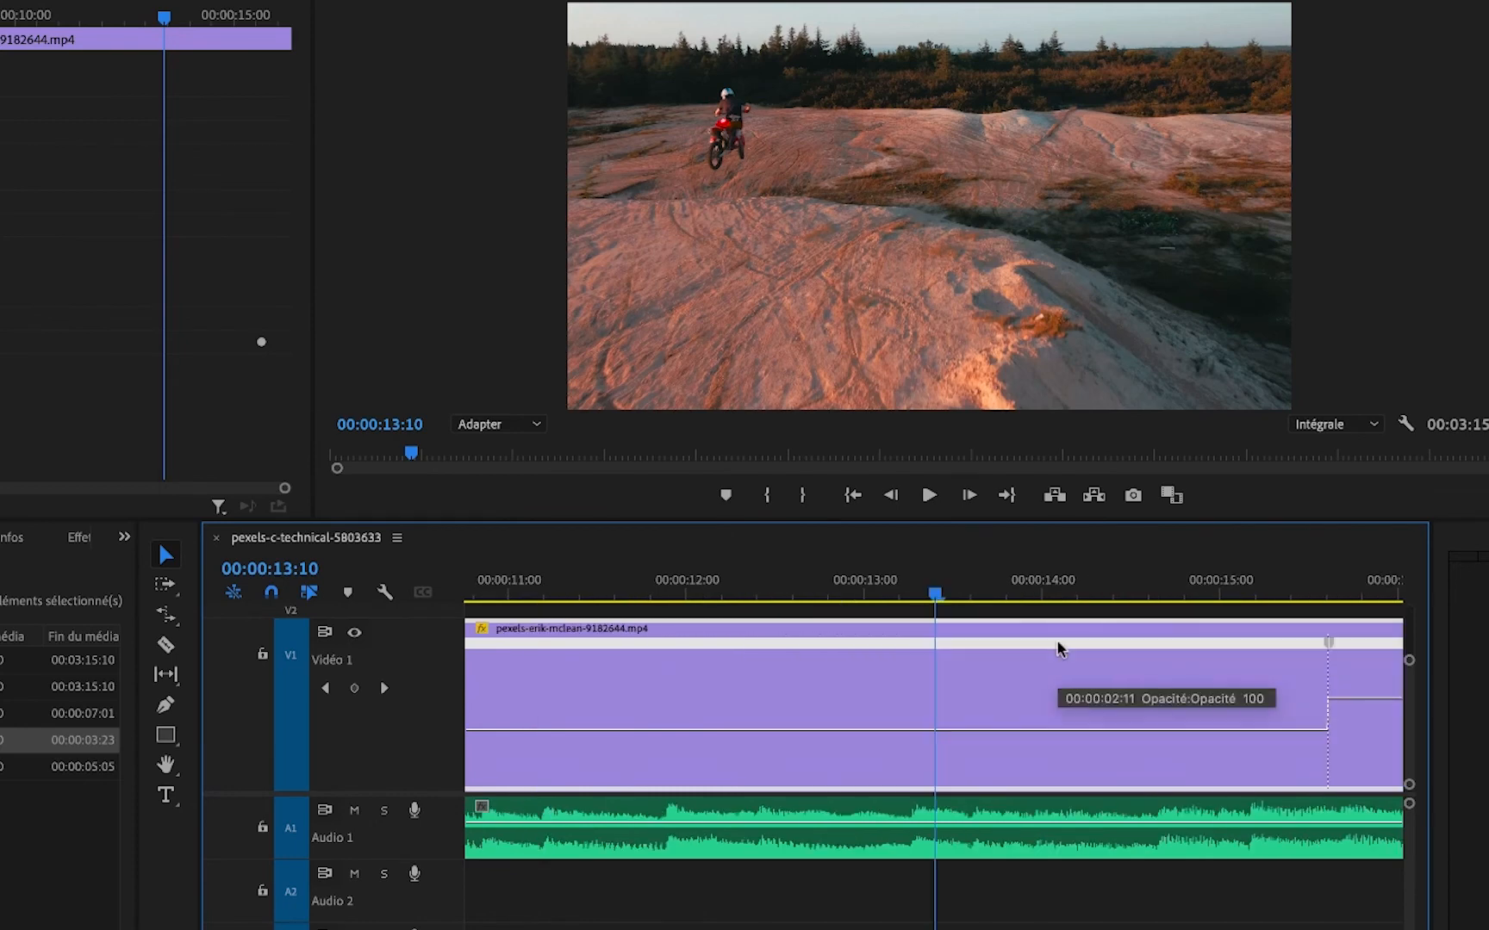
scroll(1082, 625, "right", 4)
left_click(995, 643)
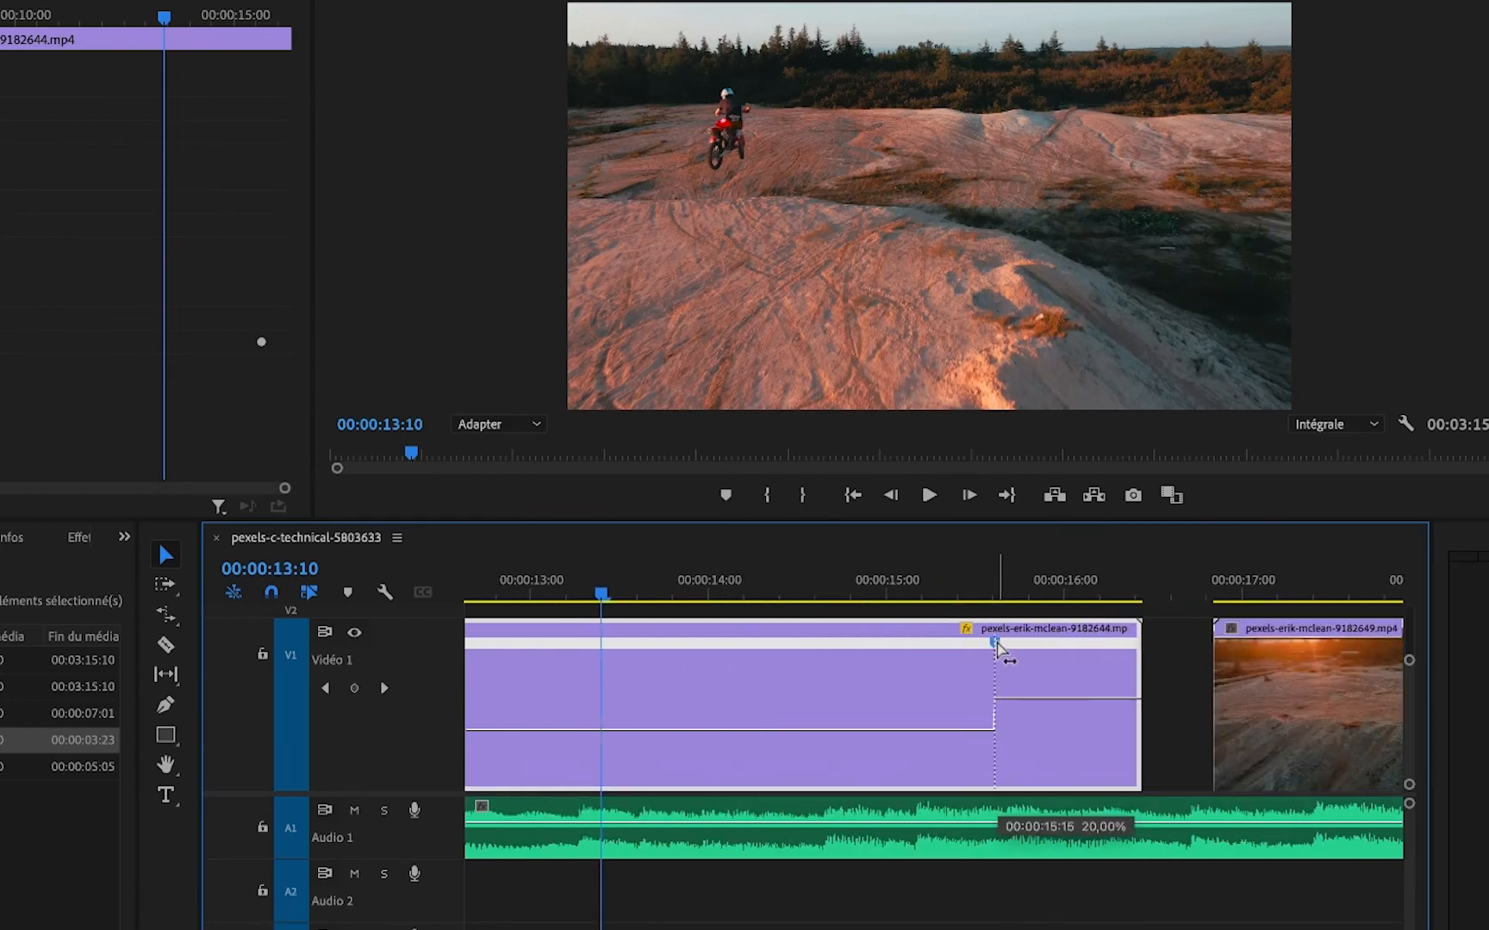
left_click_drag(997, 644, 1082, 655)
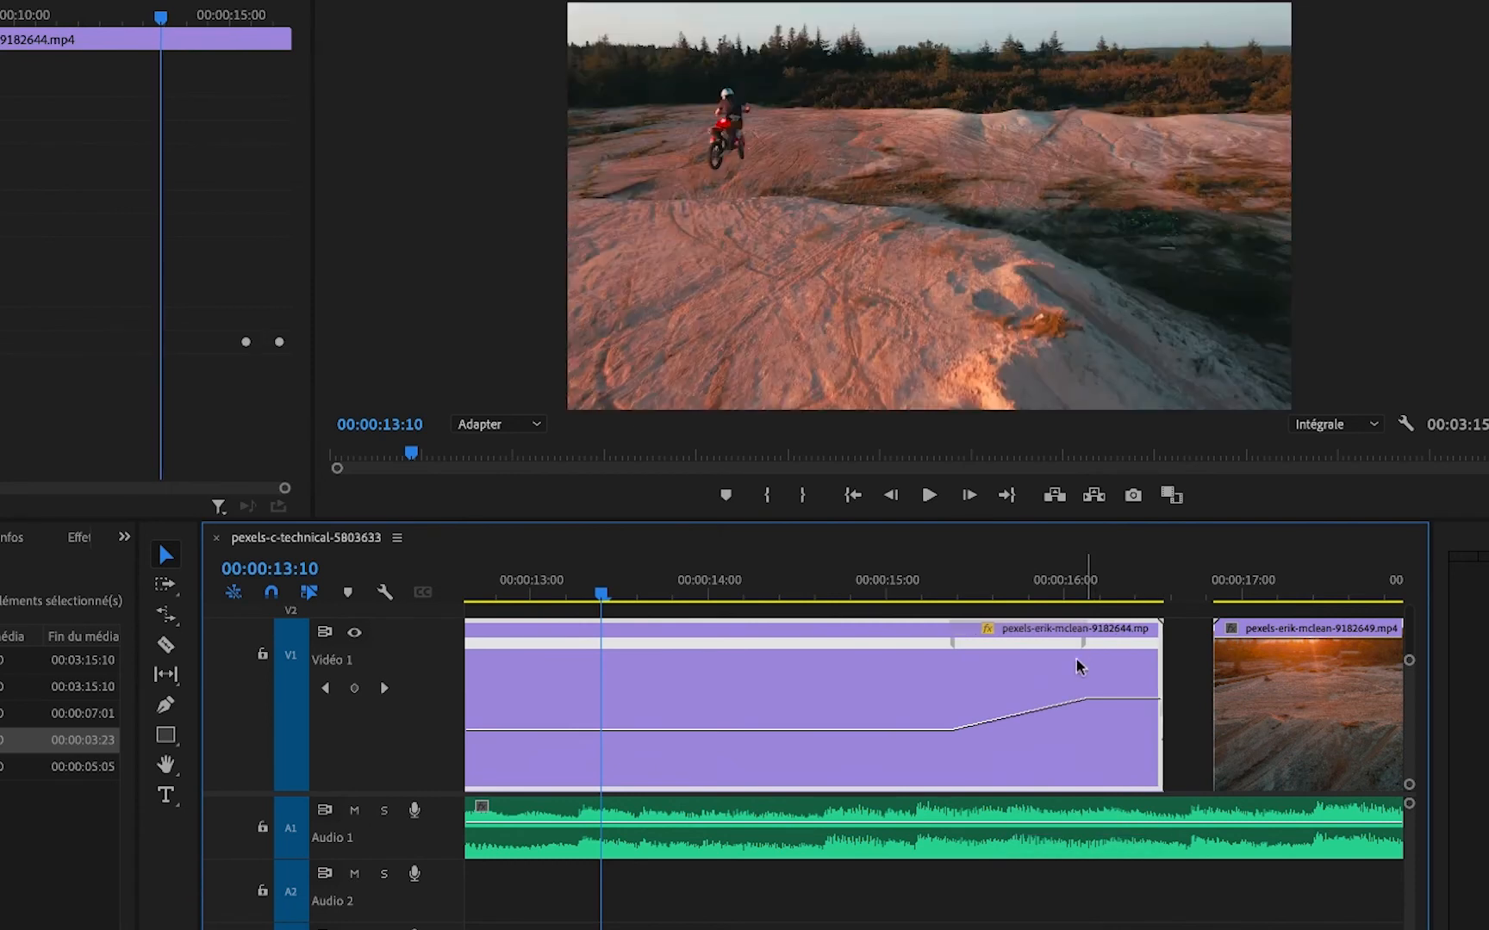
left_click(1083, 648)
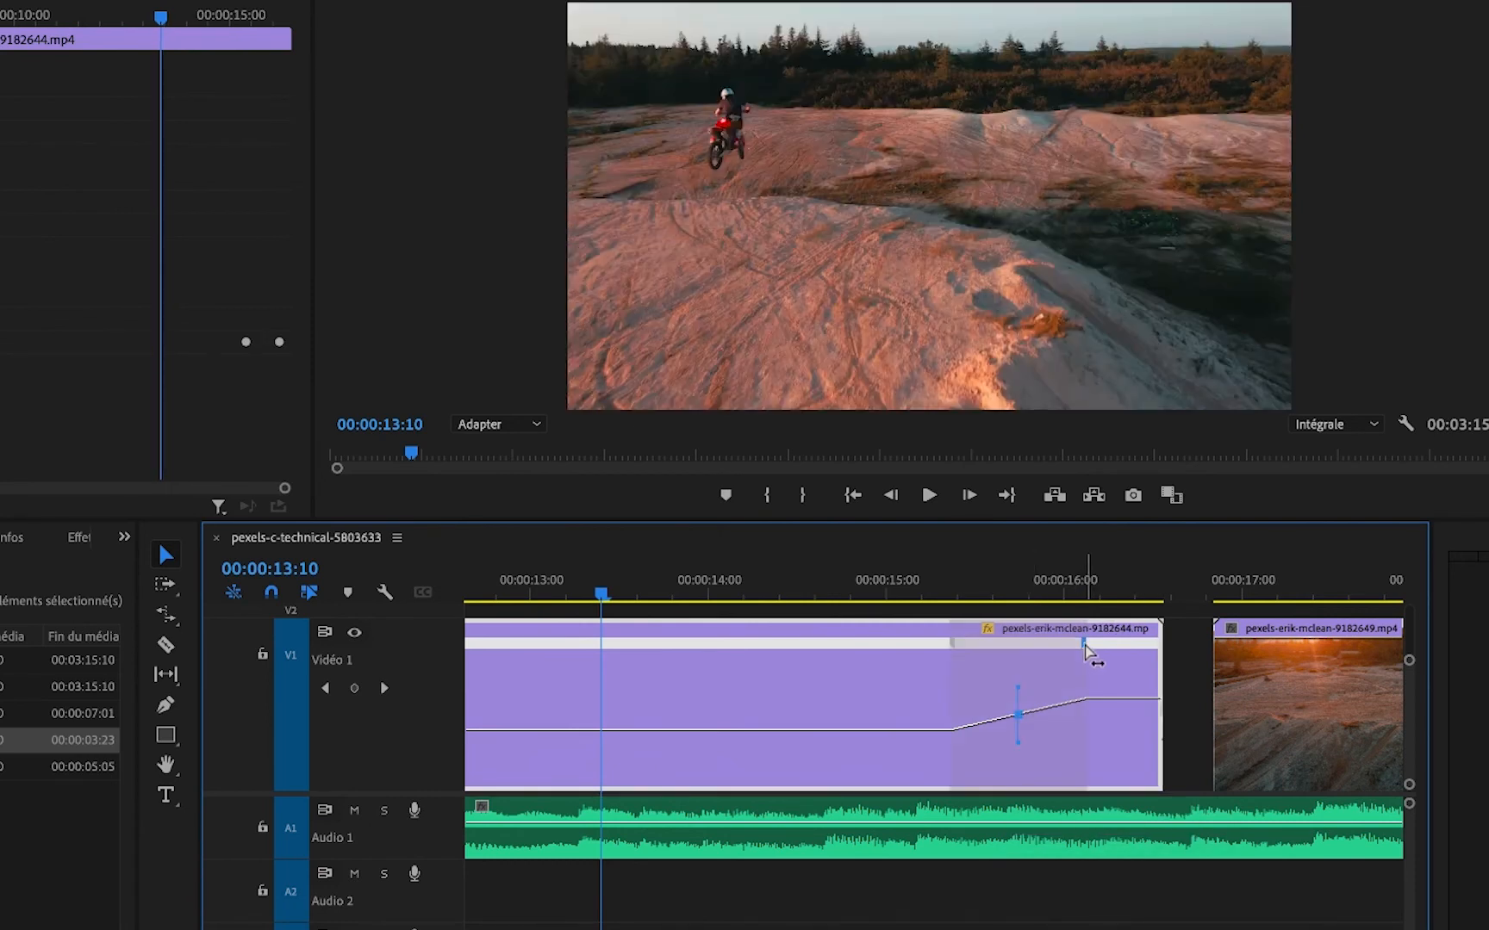
left_click_drag(1019, 694, 1142, 699)
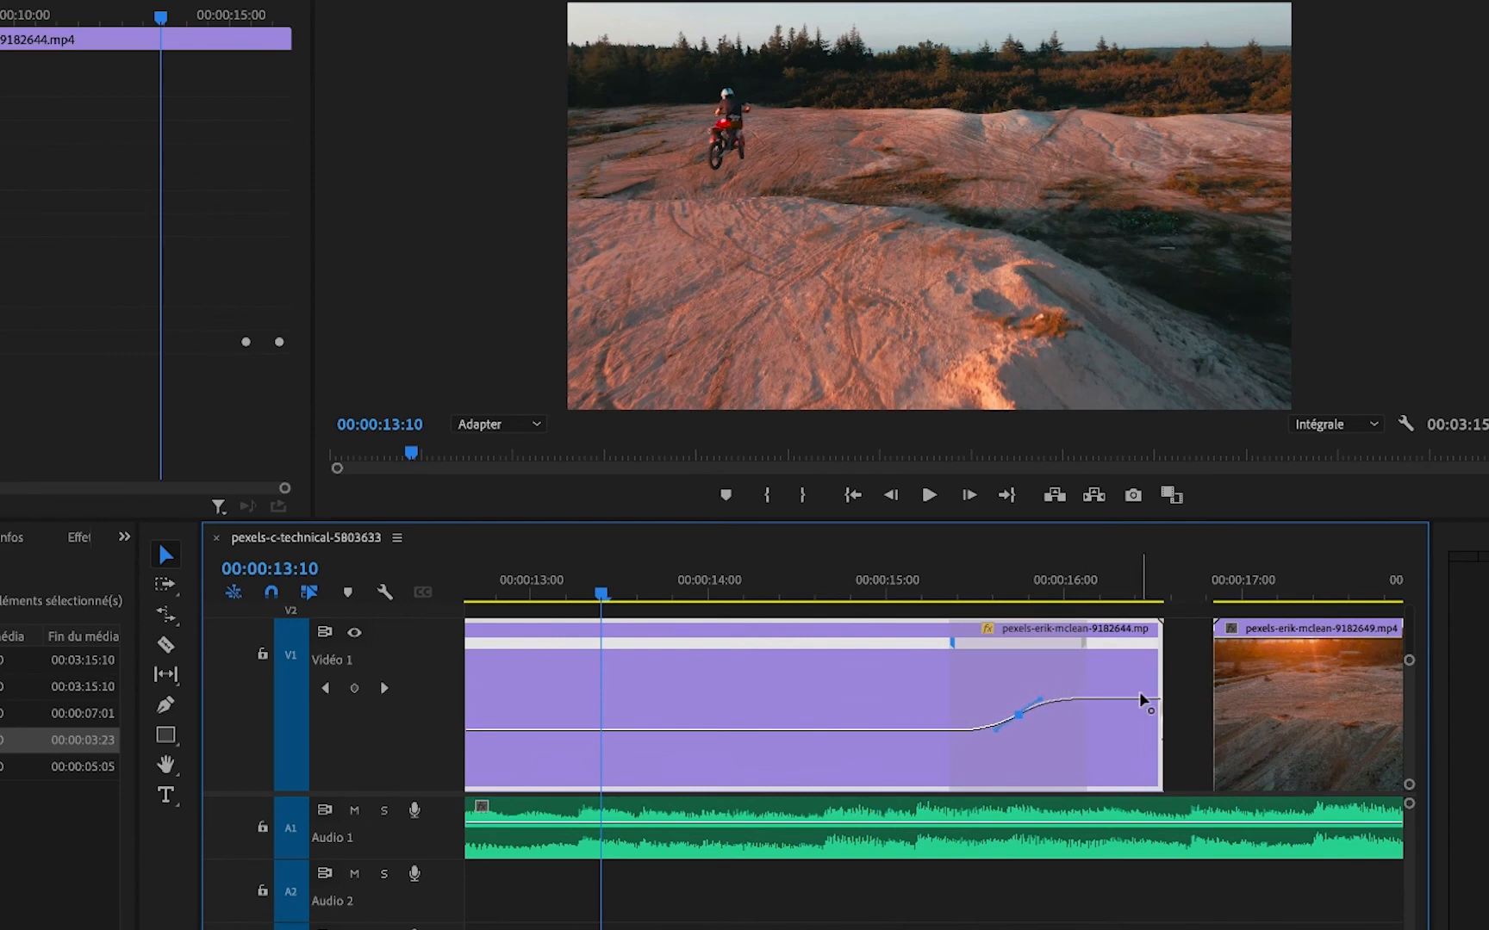
- Play the second speed ramp from 00:00:14:18 to 00:00:16:10
left_click(850, 606)
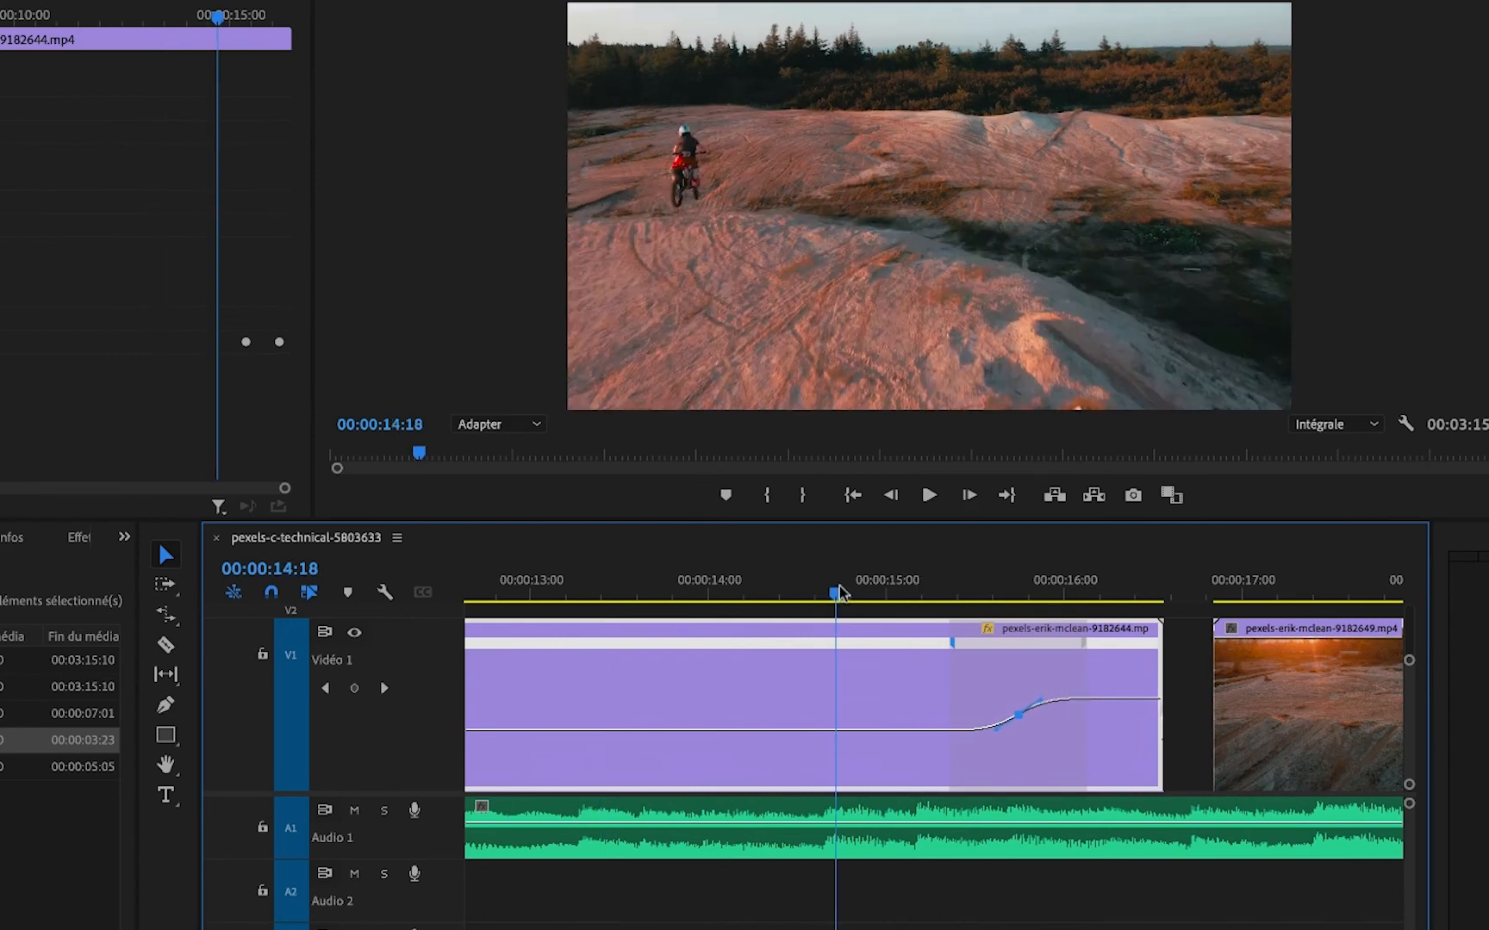
key("space")
key("space")
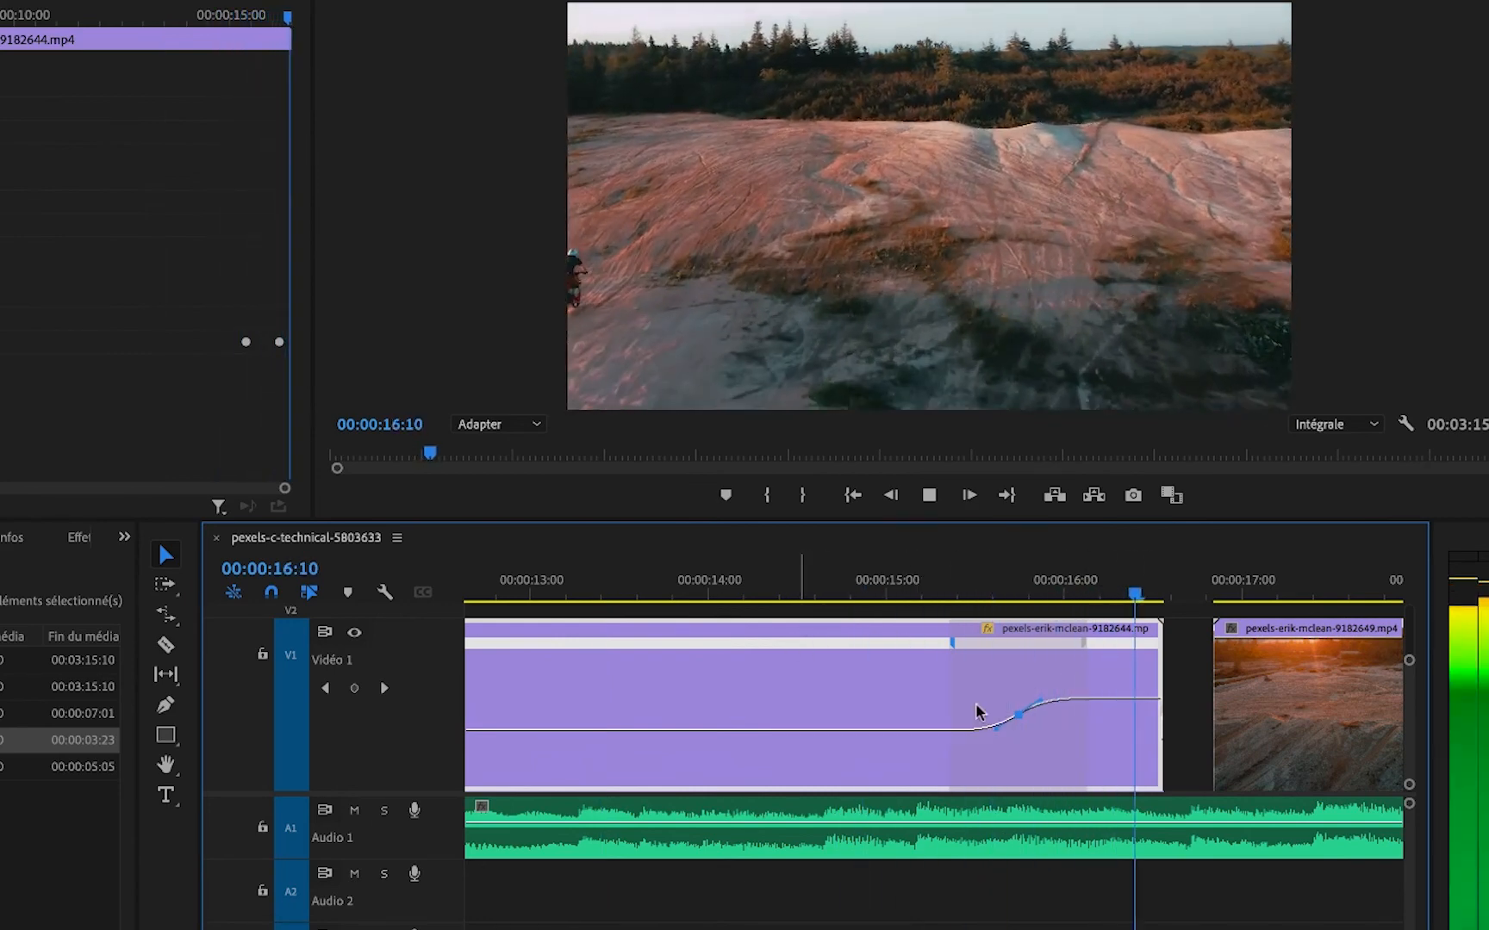
- Ripple delete the gap between the middle clip and the last clip
left_click(1176, 672)
key("Delete")
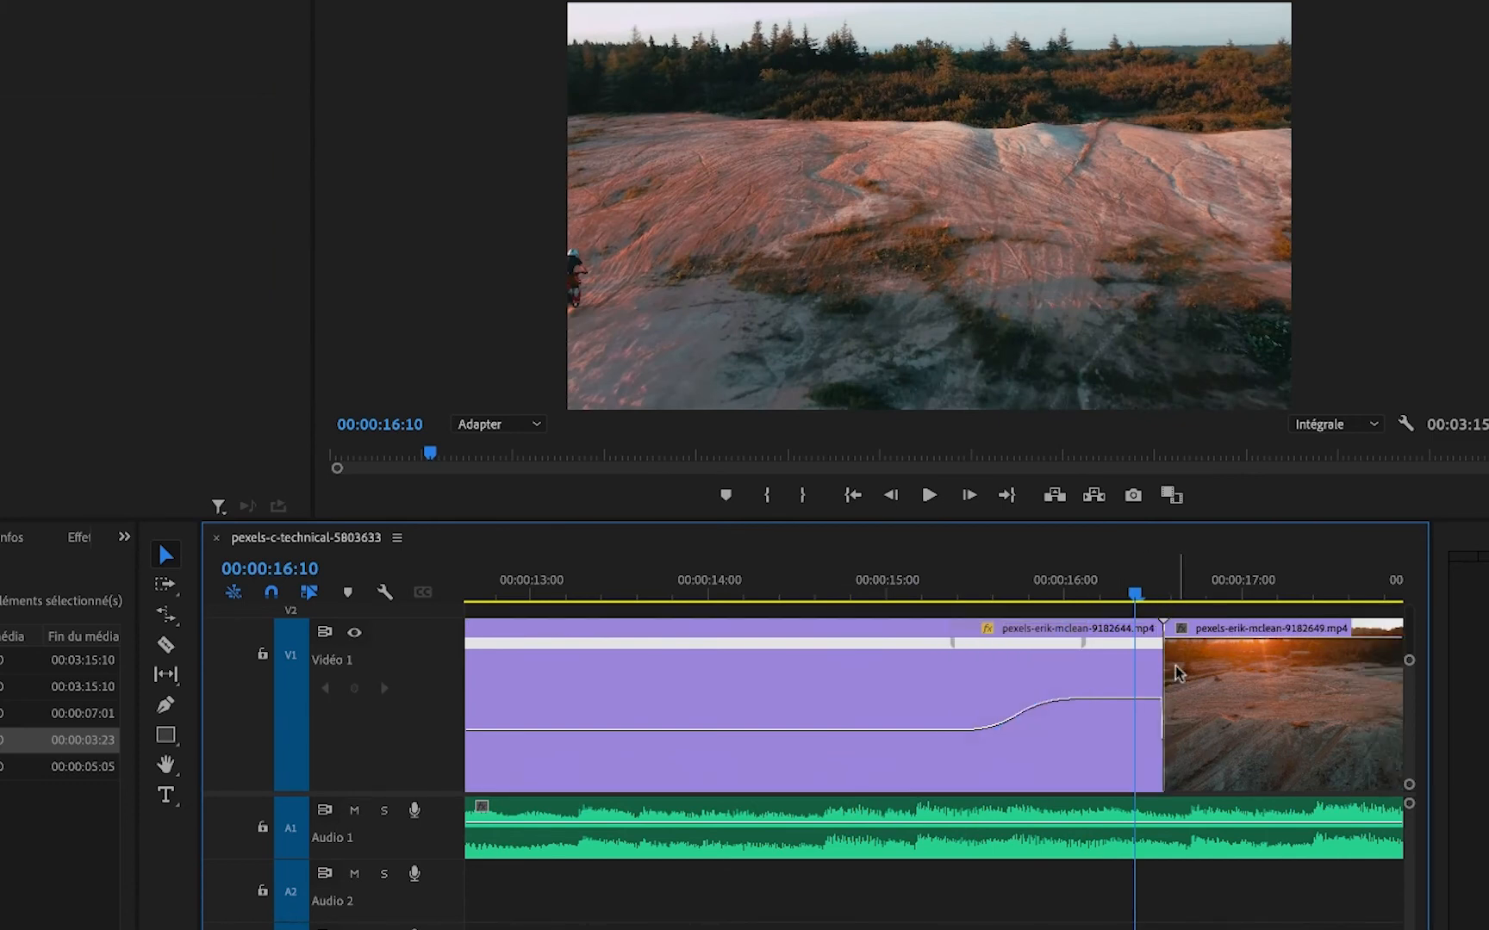
- Play the whole edit from 00:00:02:13 through both speed ramps and into the last clip, stopping at 00:00:20:18
scroll(1140, 697, "down", 10)
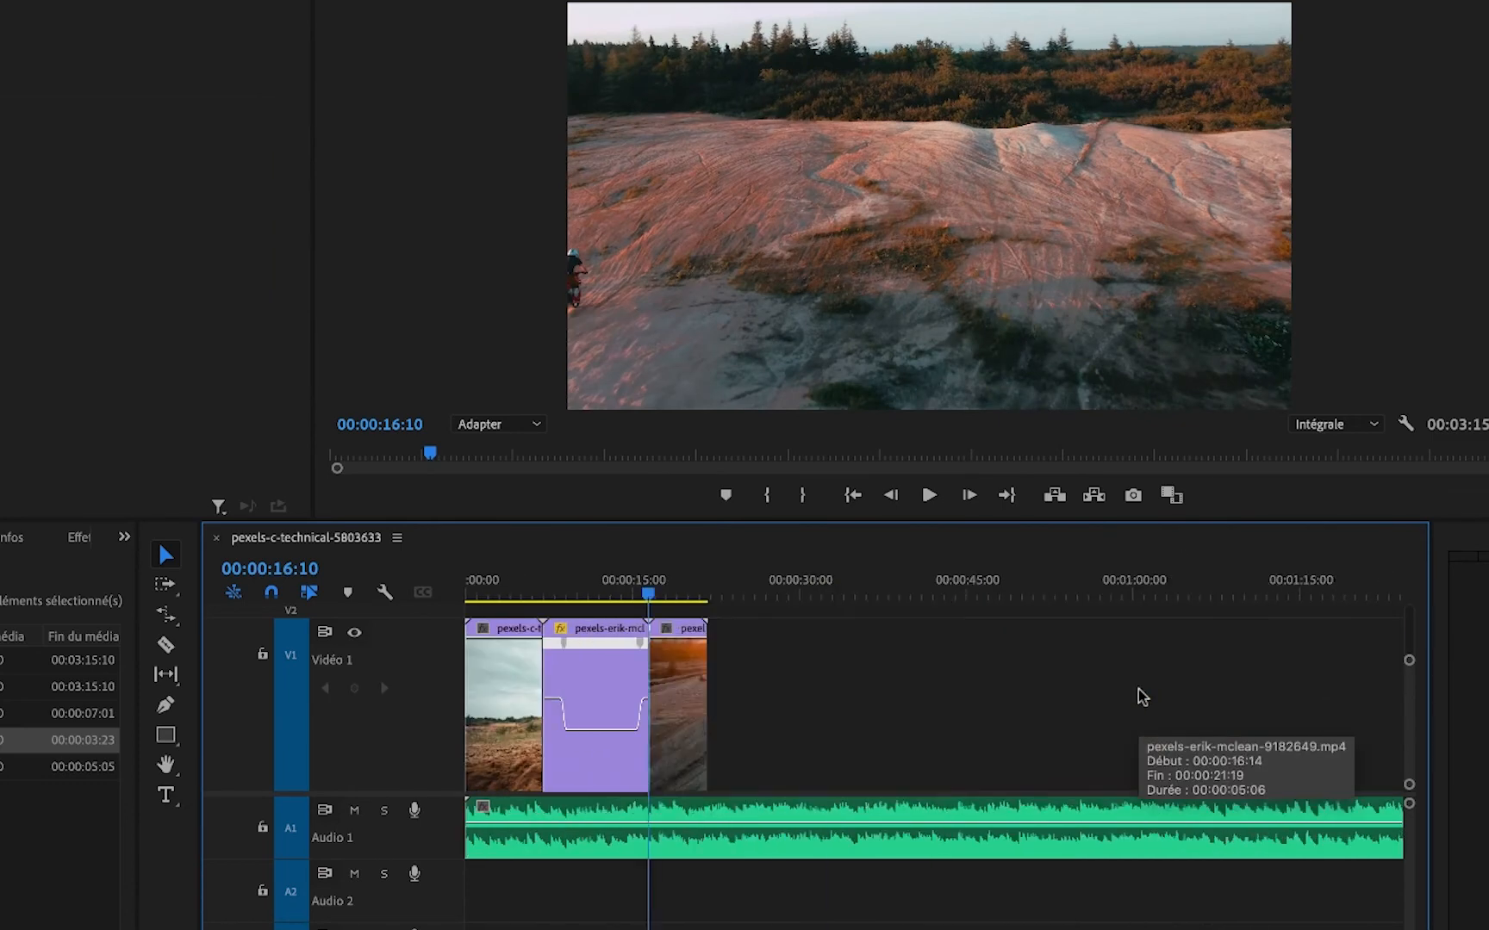
left_click(527, 593)
left_click(495, 592)
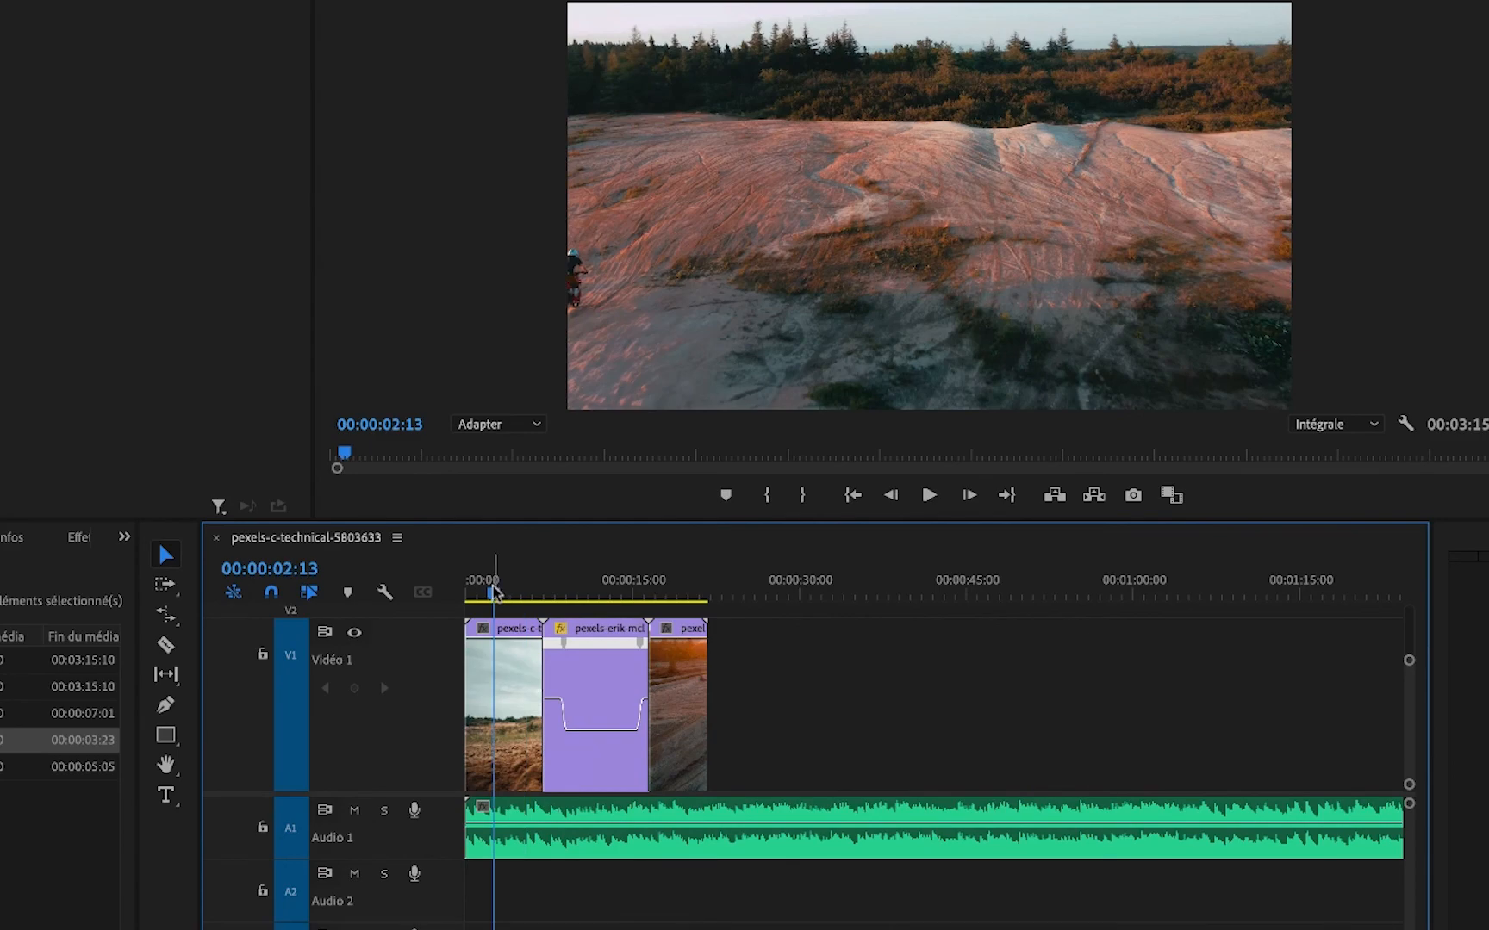
key("space")
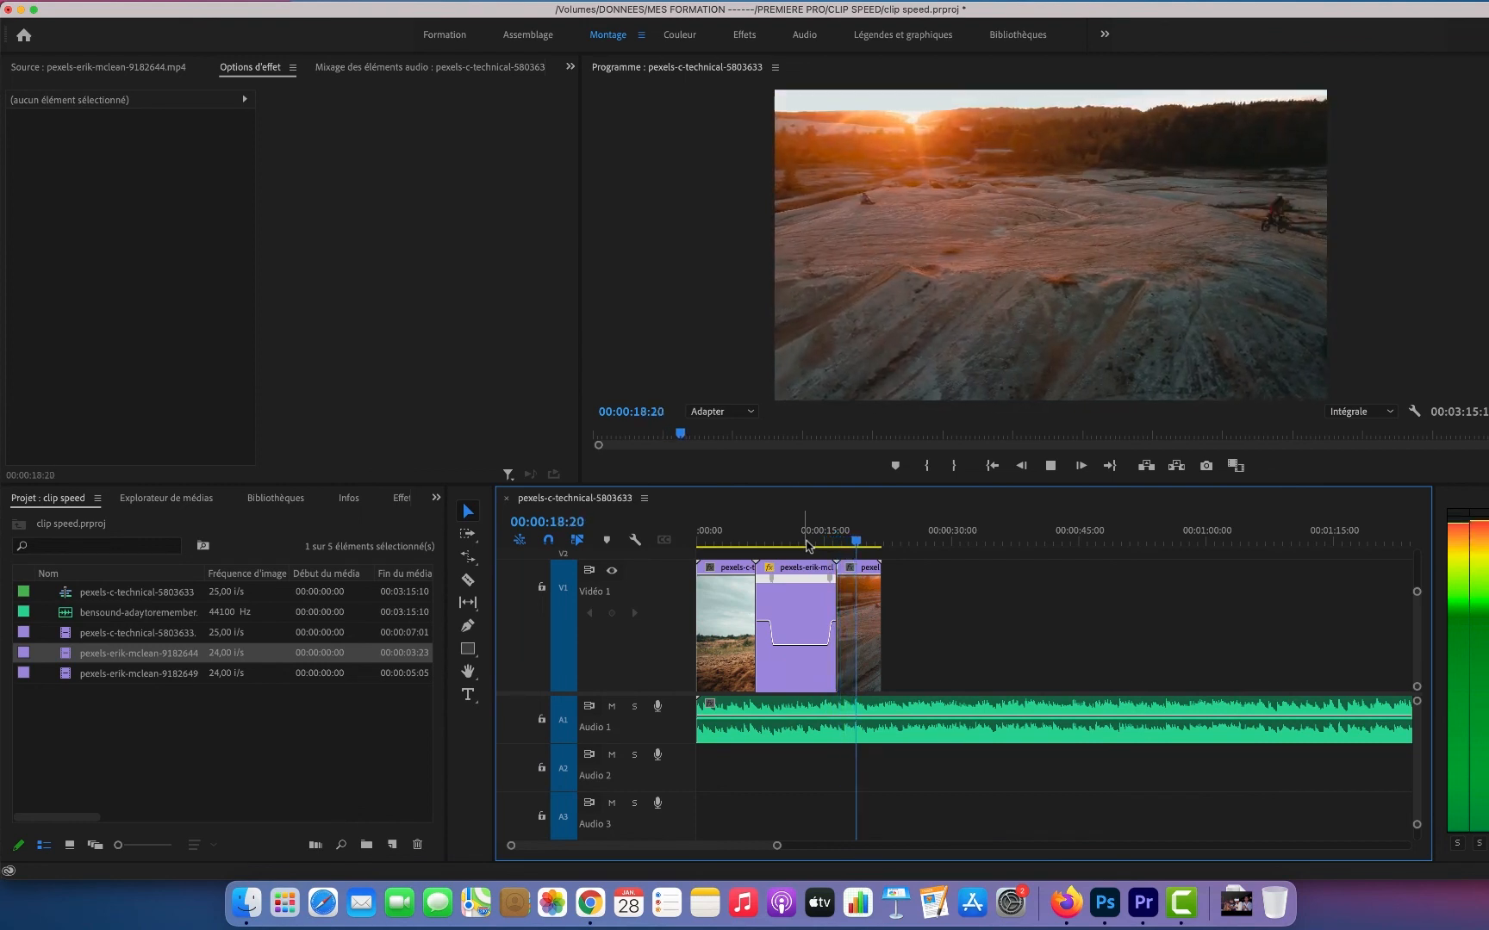
key("space")
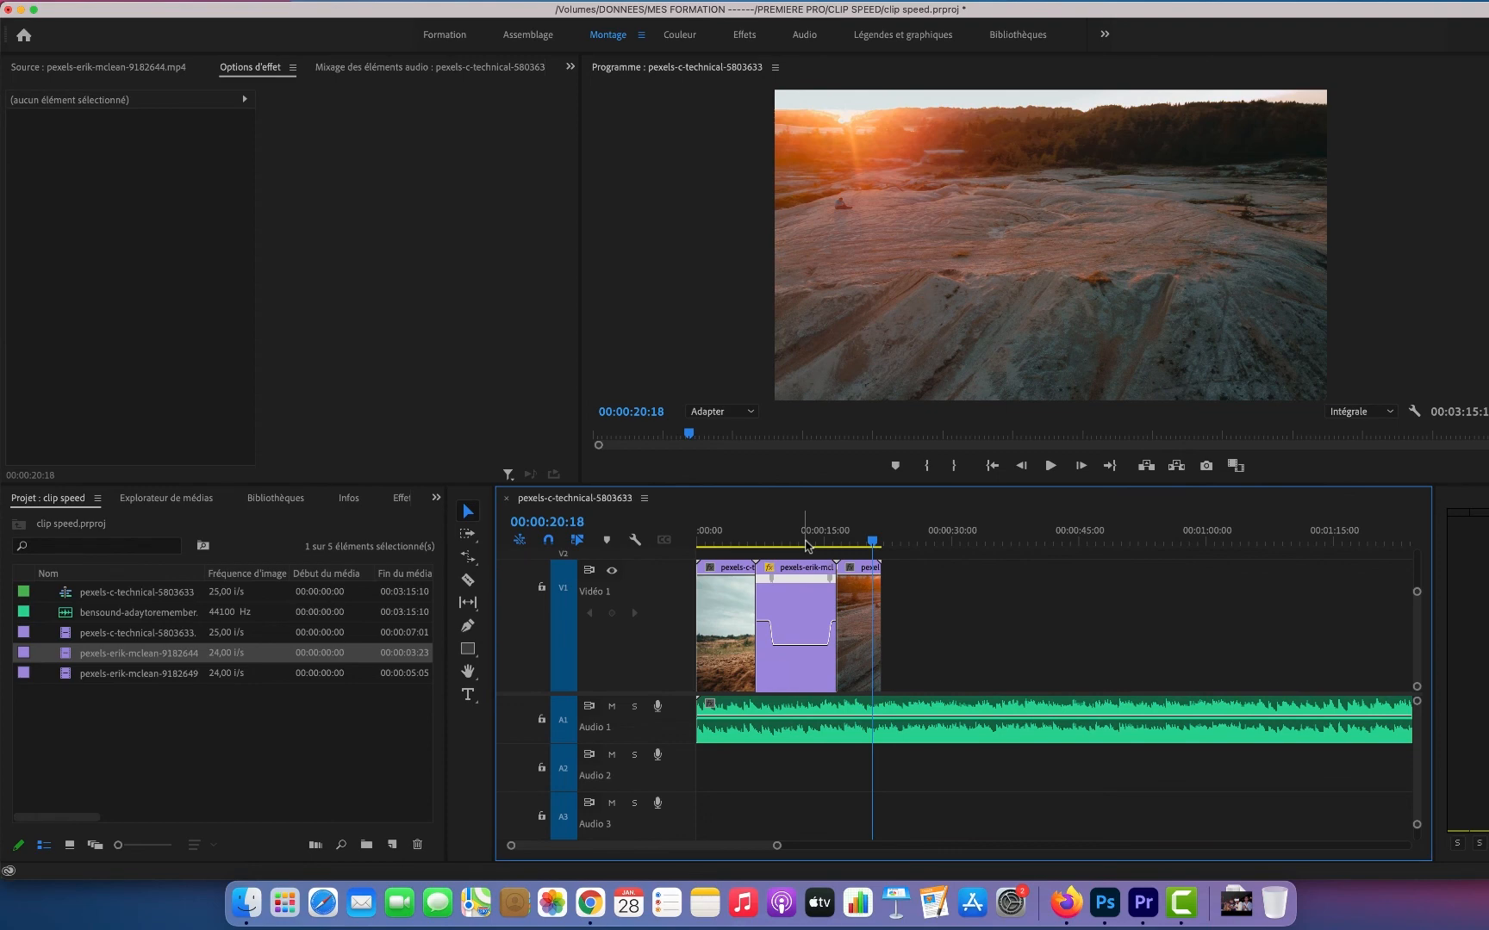
- Review the middle clip's speed-change options: the Speed/Duration command, the Rate Stretch tool, and the Time Remapping speed keyframes and speed band
right_click(810, 608)
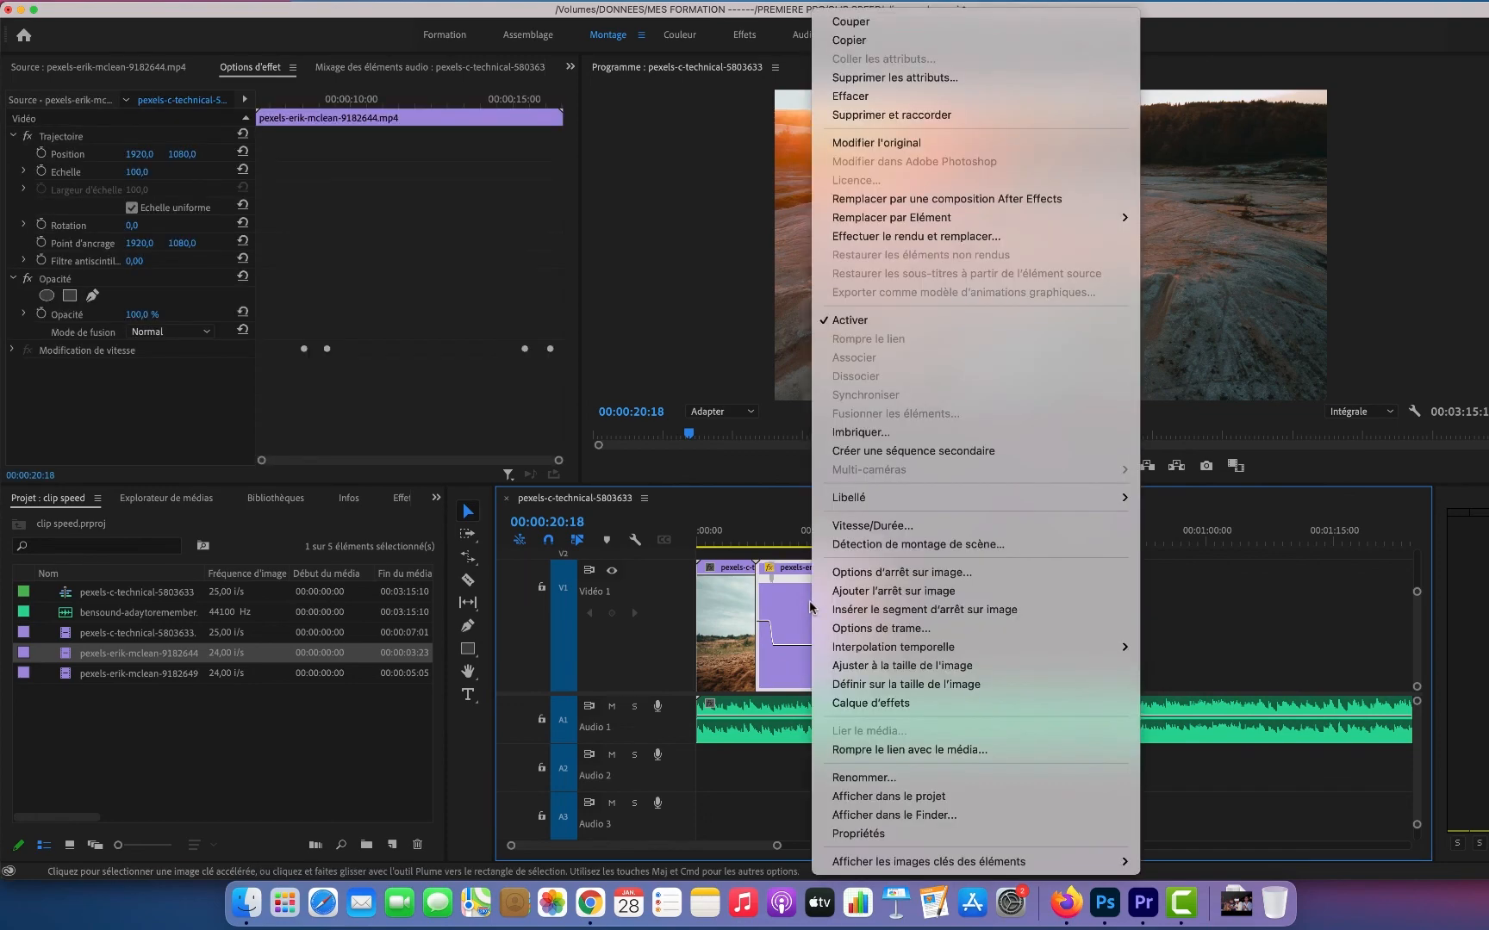
left_click(888, 527)
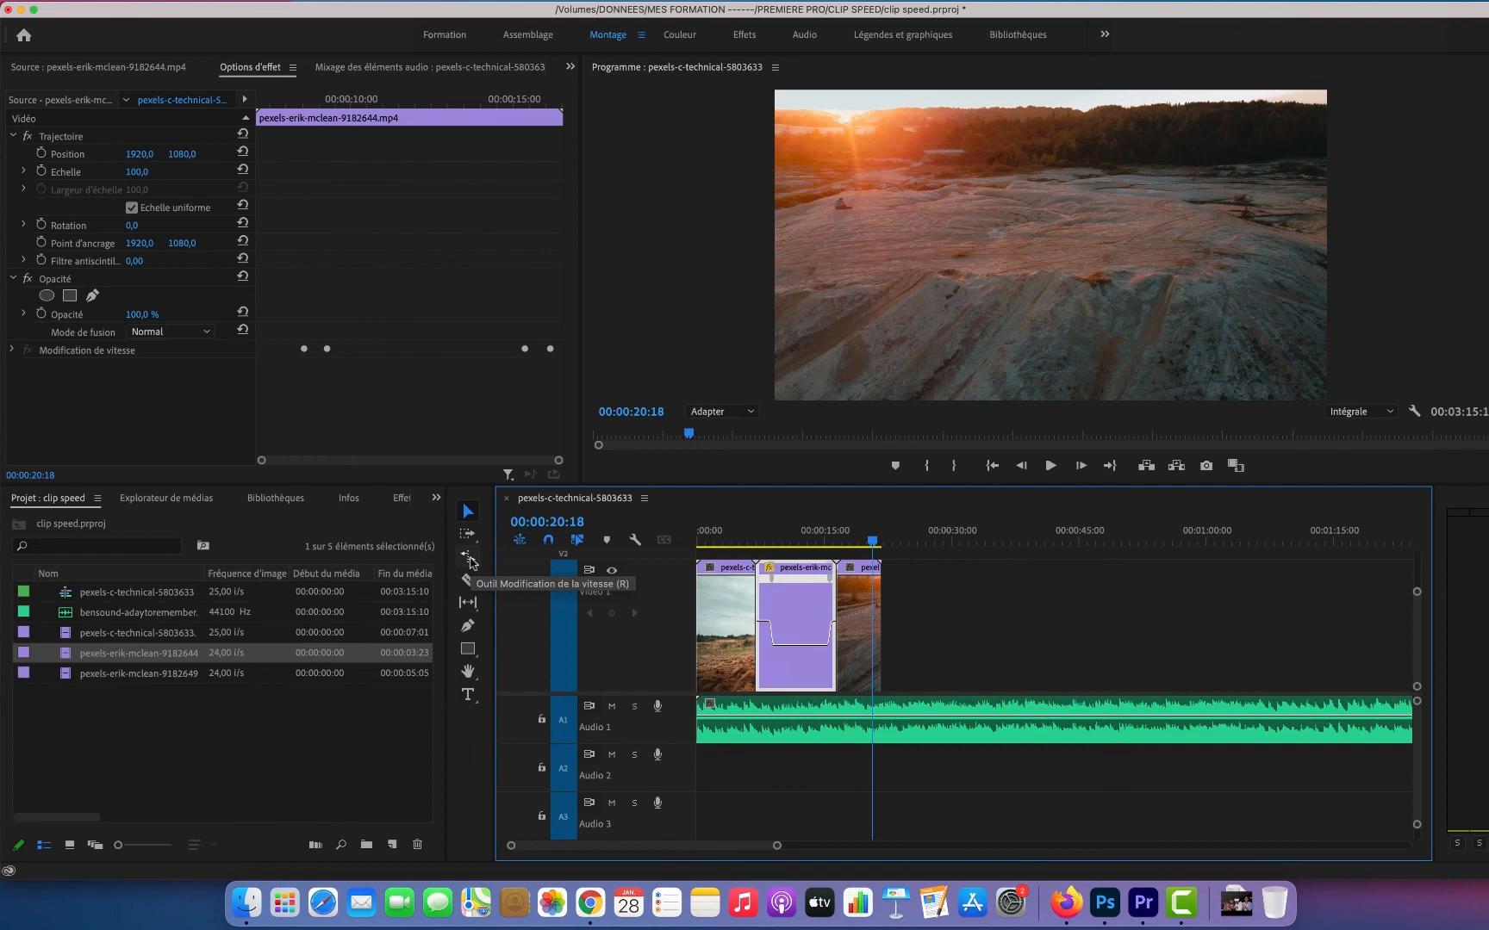
right_click(792, 616)
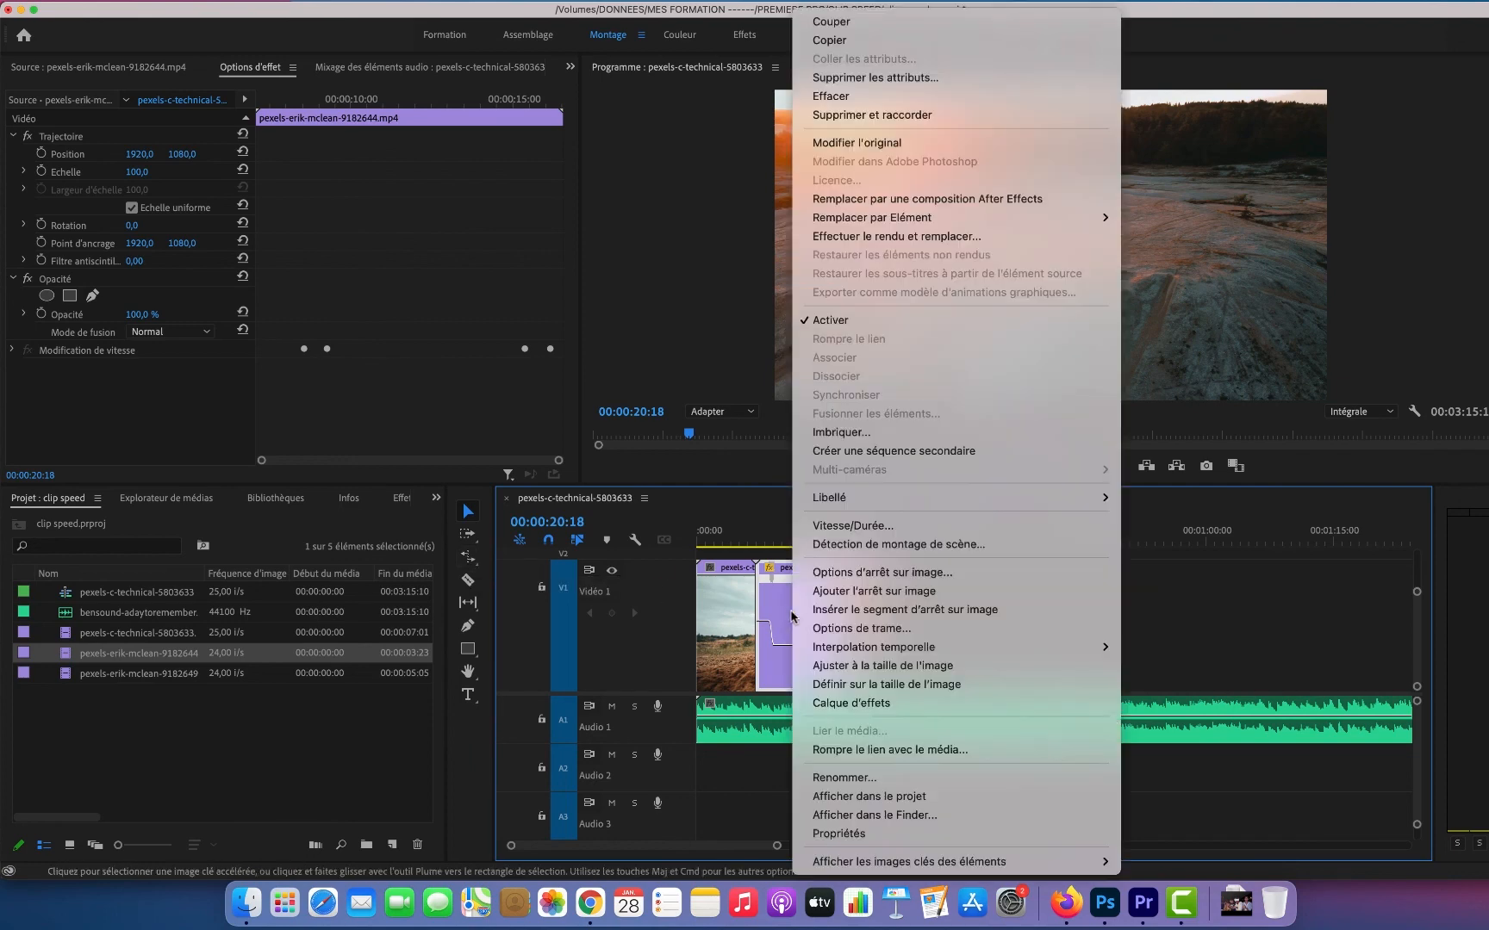
mouse_move(990, 870)
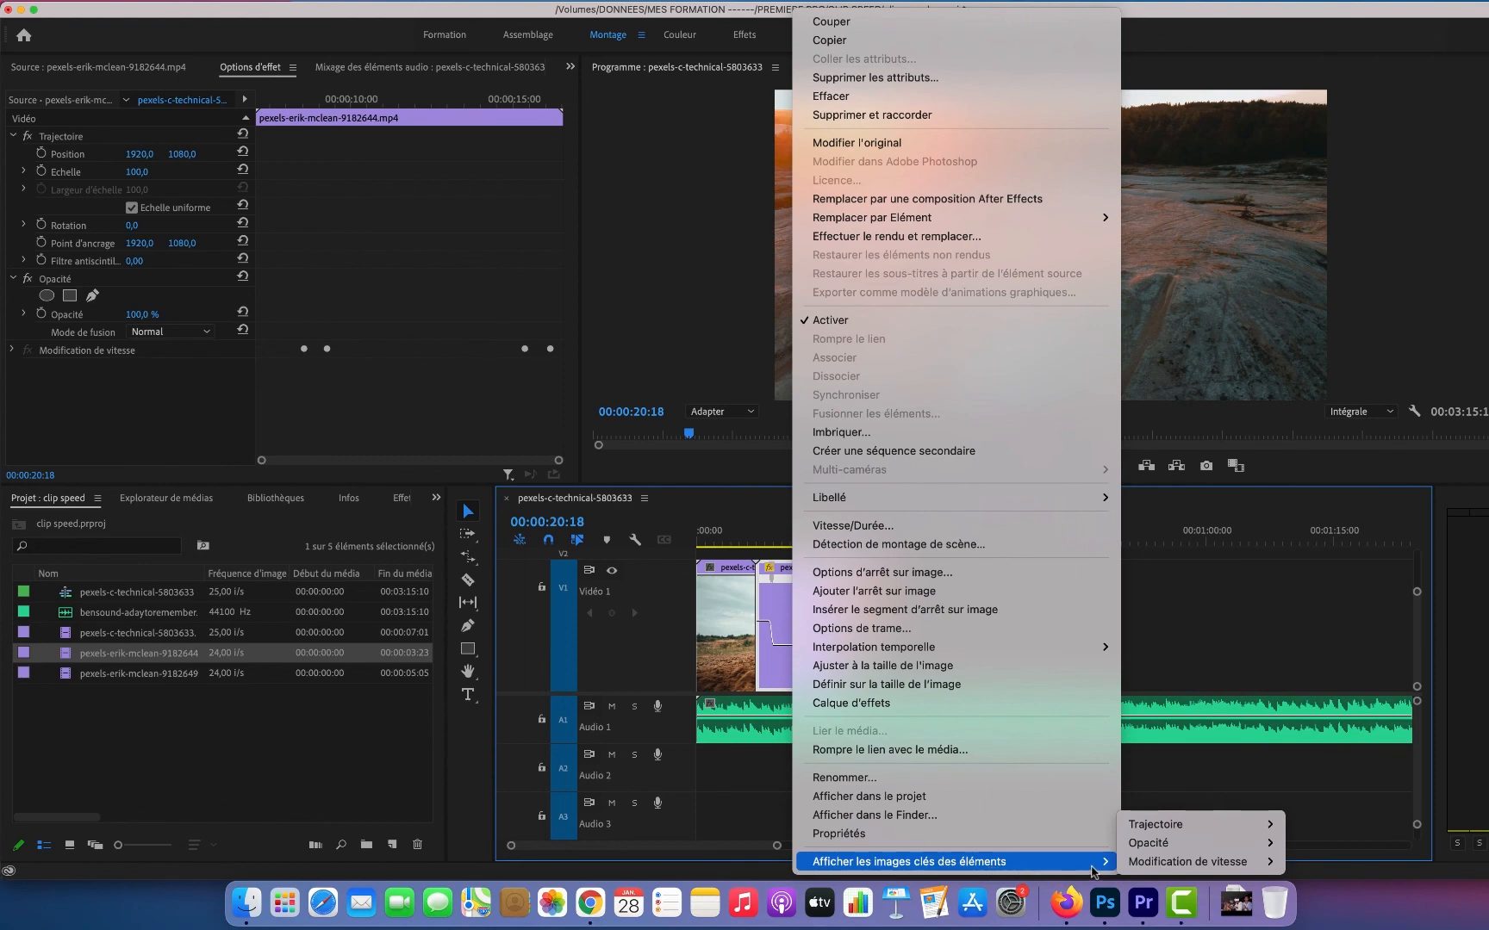
mouse_move(1174, 873)
left_click(1326, 861)
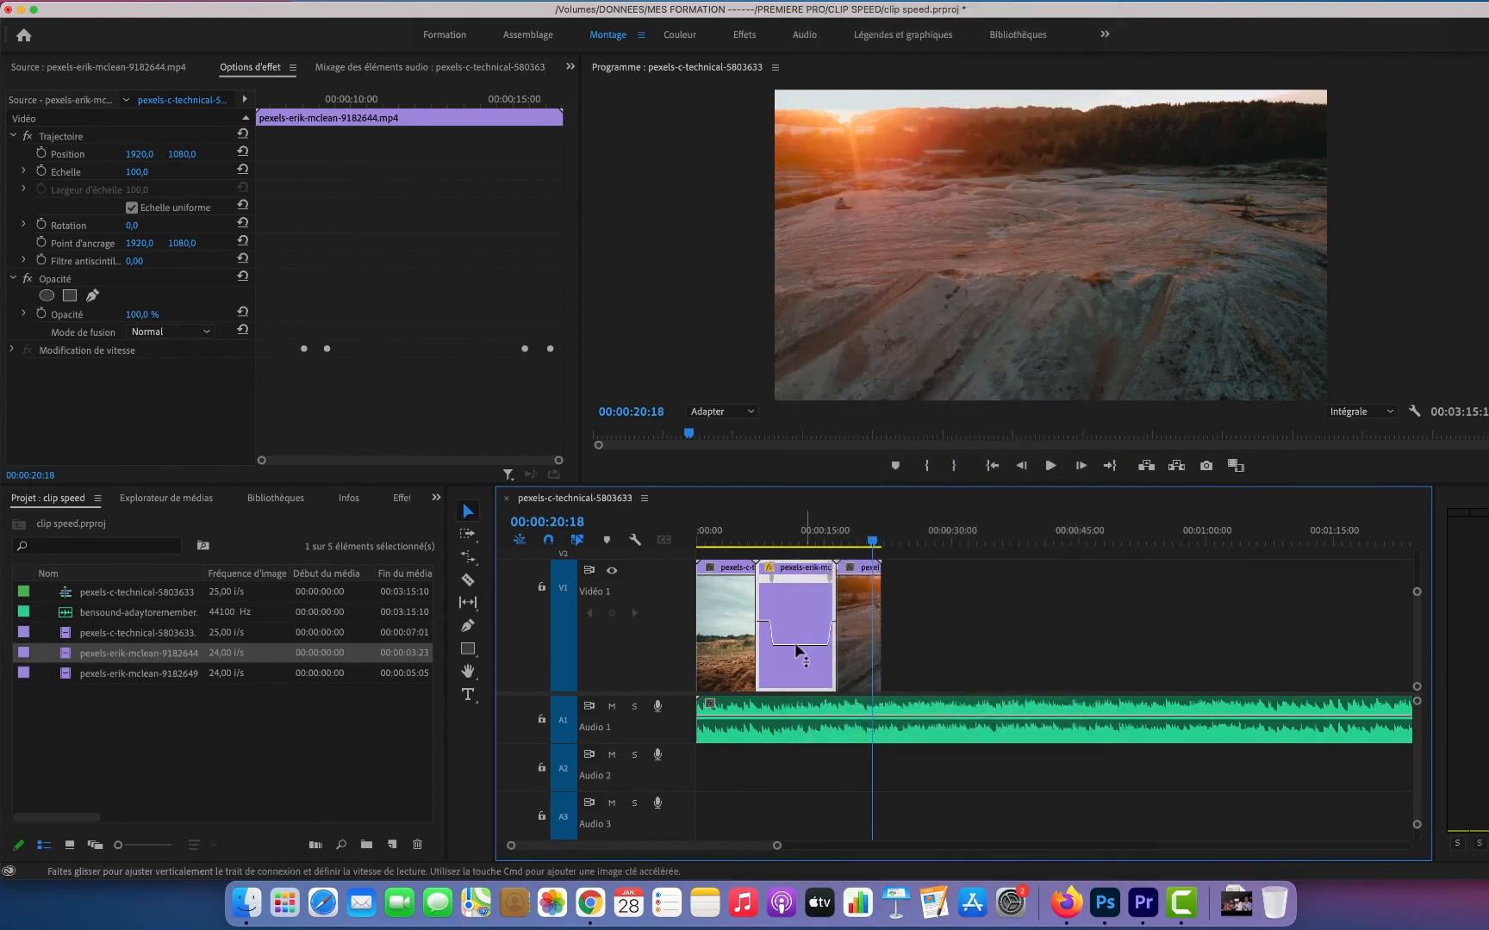
mouse_move(795, 644)
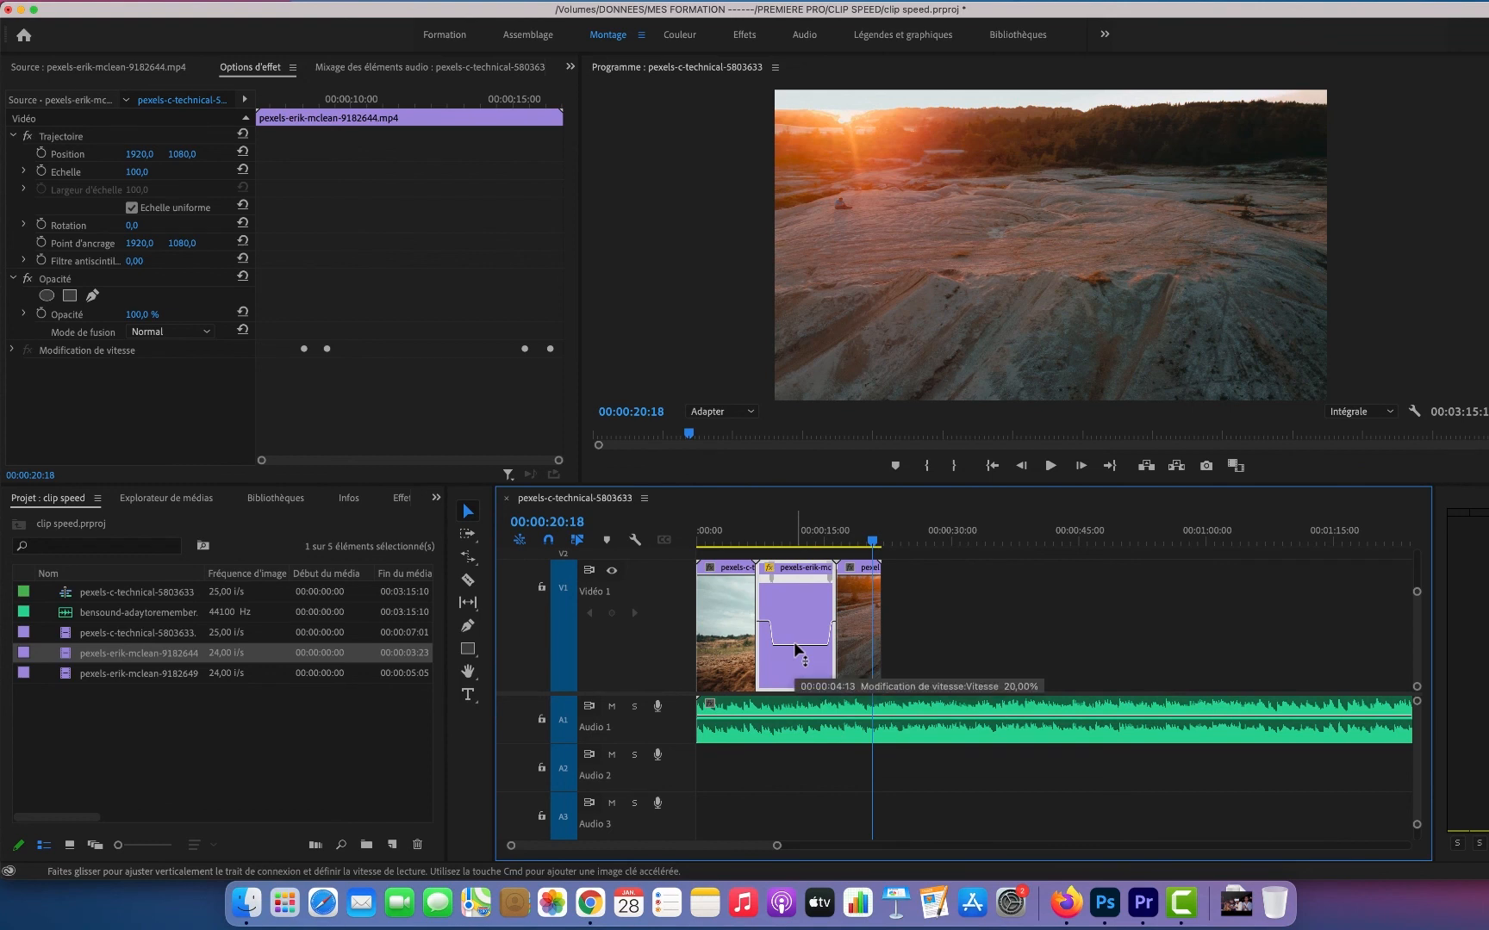